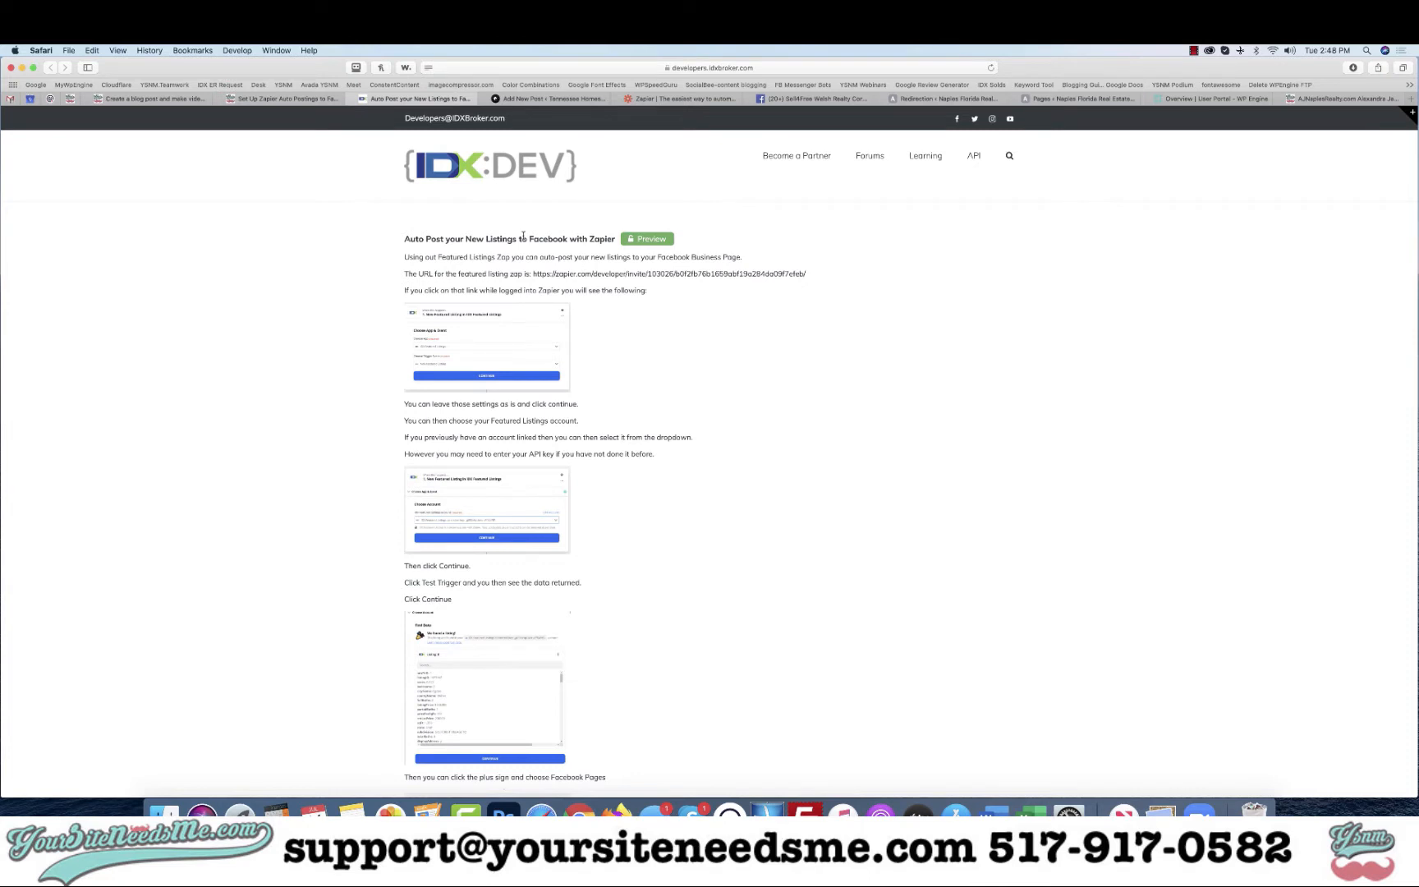
# Step: Look over the Zapier dashboard and the Sell4Free Welsh Realty Corp. Facebook page that the automation involves
pyautogui.click(648, 100)
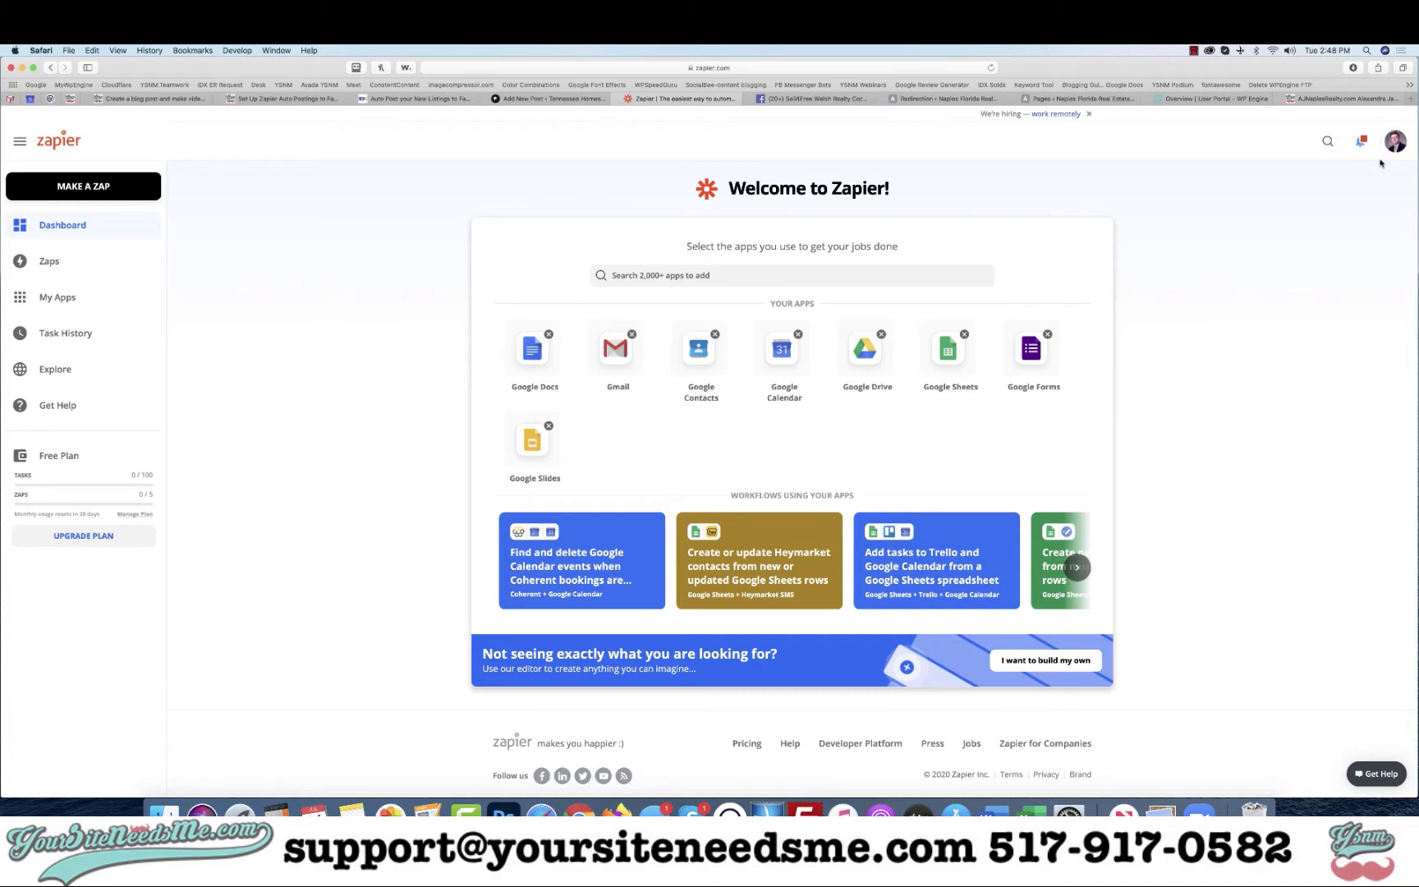
pyautogui.click(799, 99)
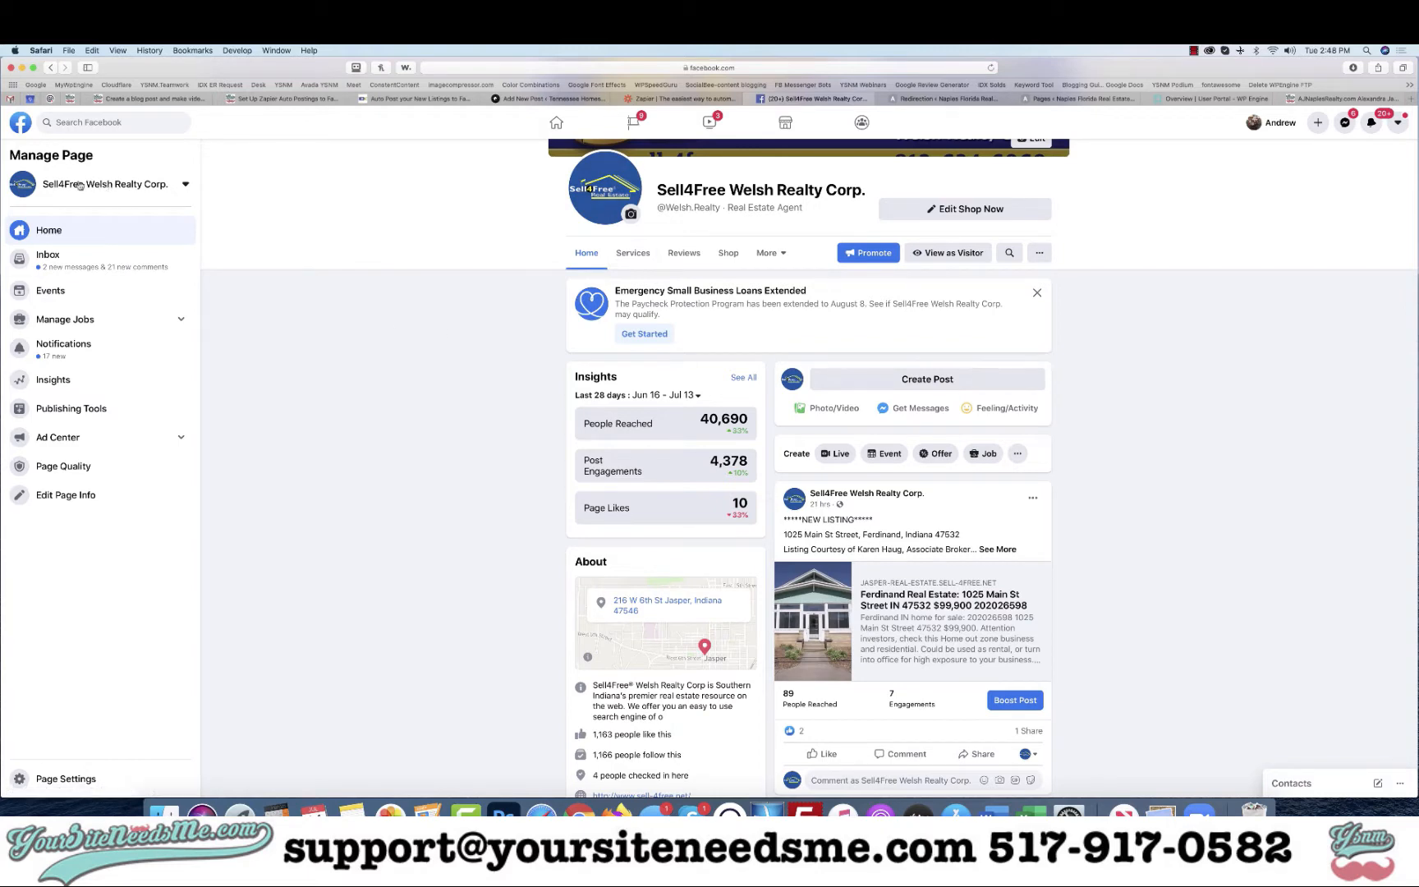
pyautogui.click(670, 102)
# Step: Copy the featured listing zap URL from the IDX guide, load it in Zapier, and accept the invite to build a Zap
pyautogui.click(419, 98)
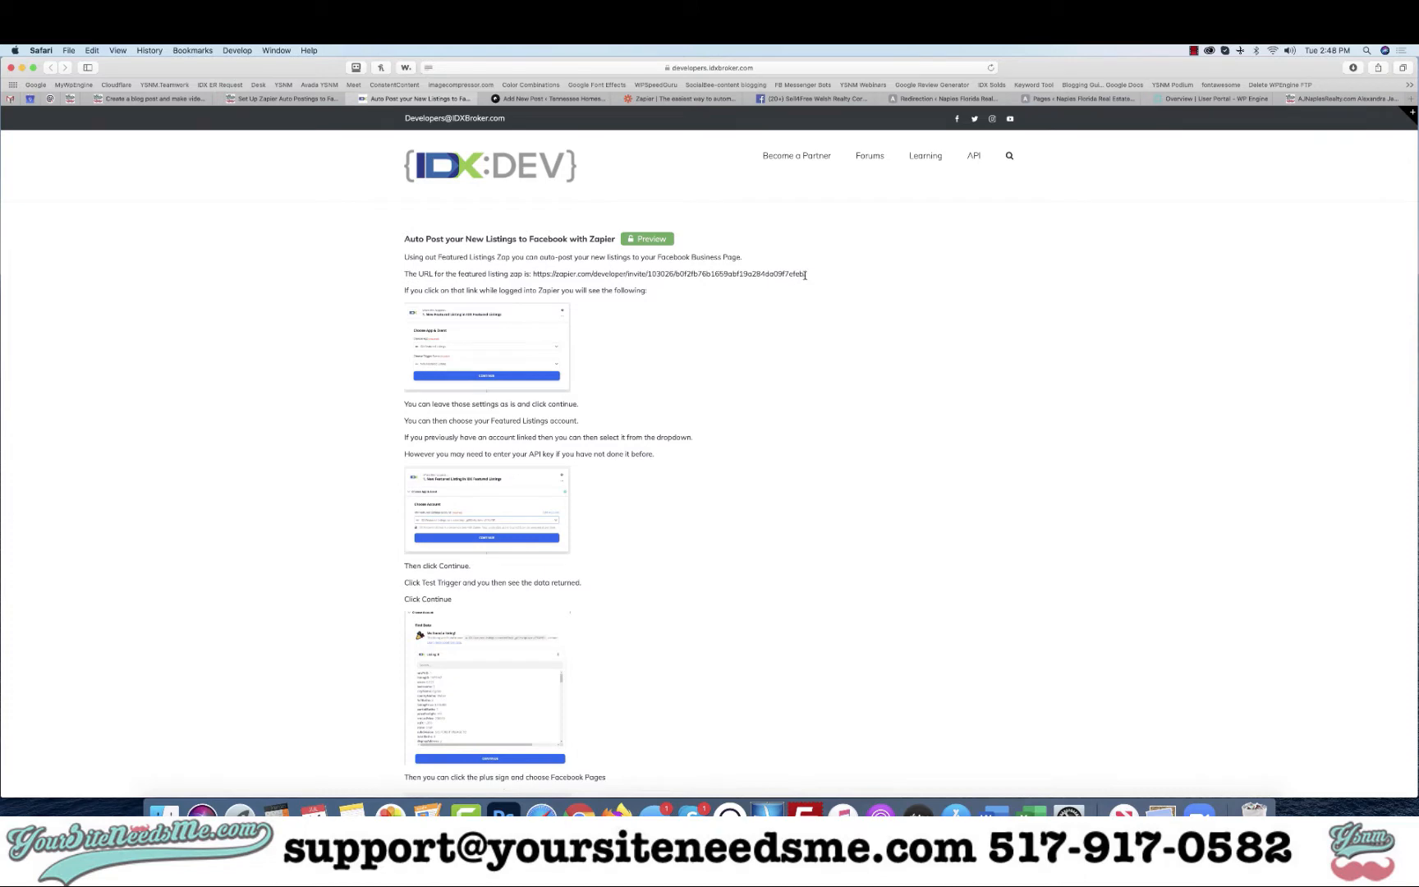
pyautogui.moveTo(804, 275); pyautogui.dragTo(543, 275)
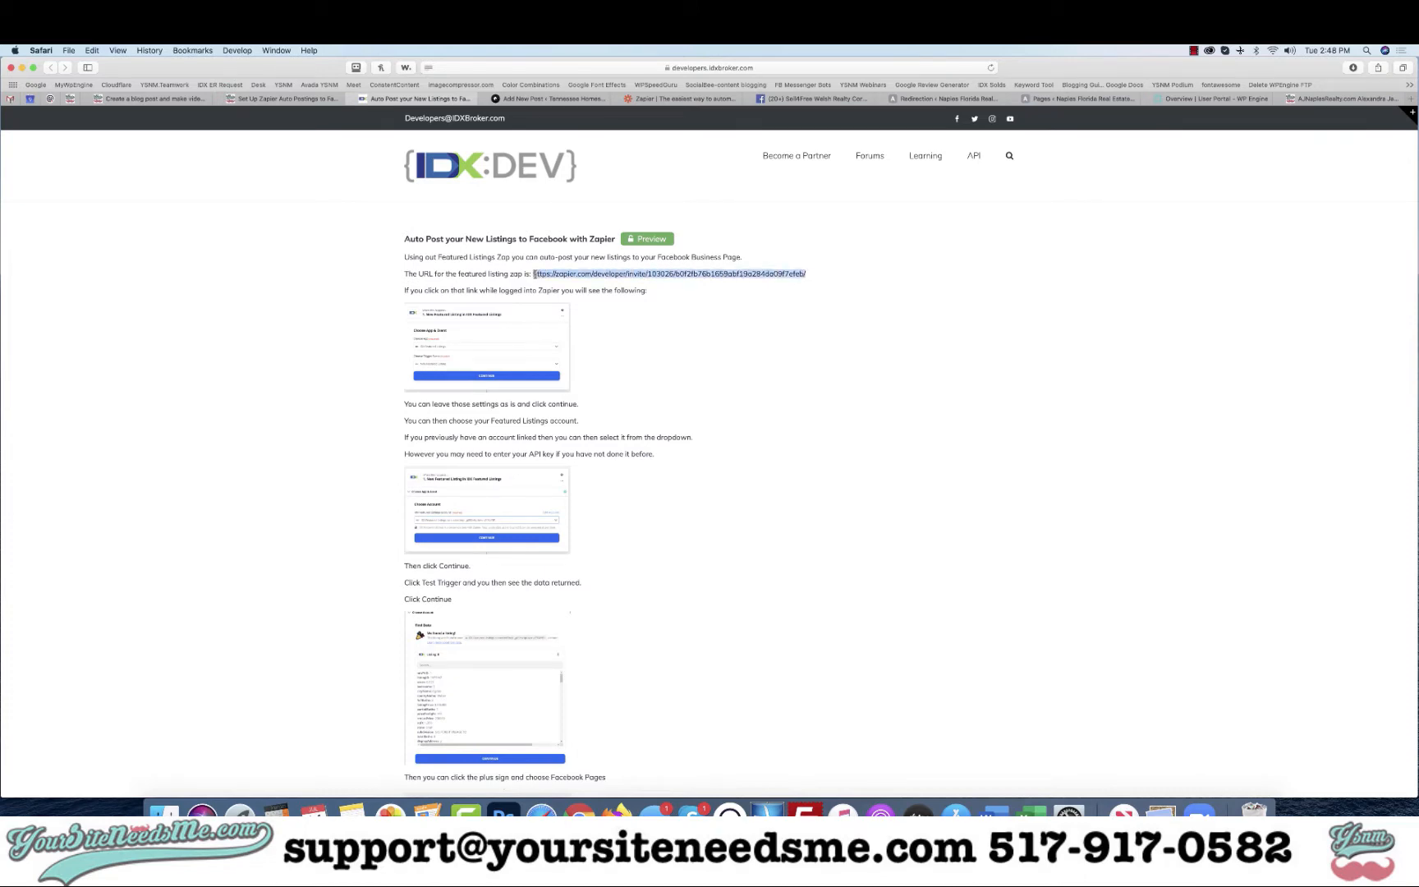
pyautogui.click(660, 99)
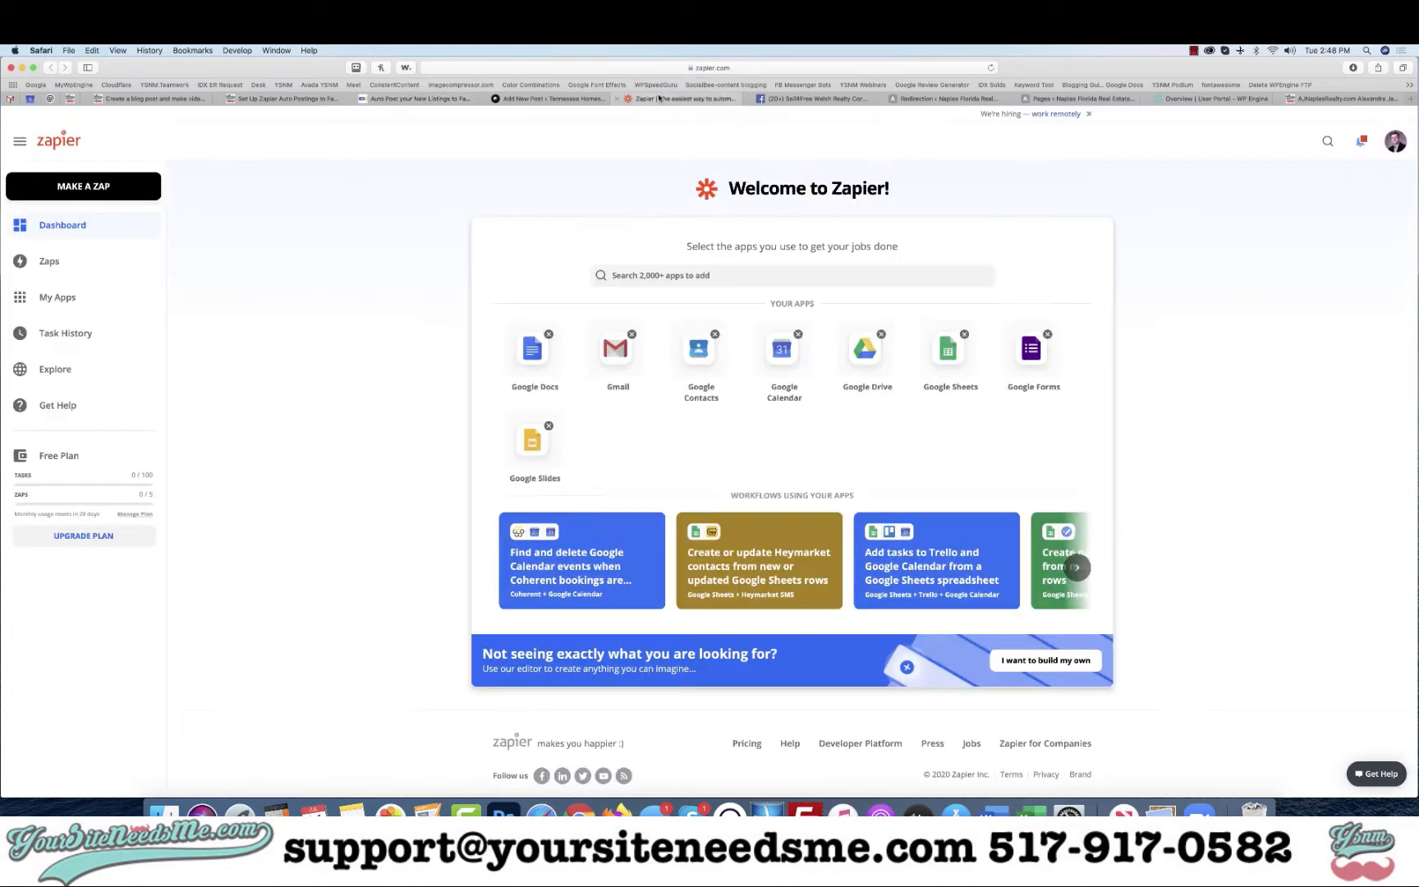
pyautogui.click(651, 66)
pyautogui.press('super+v')
pyautogui.press('Return')
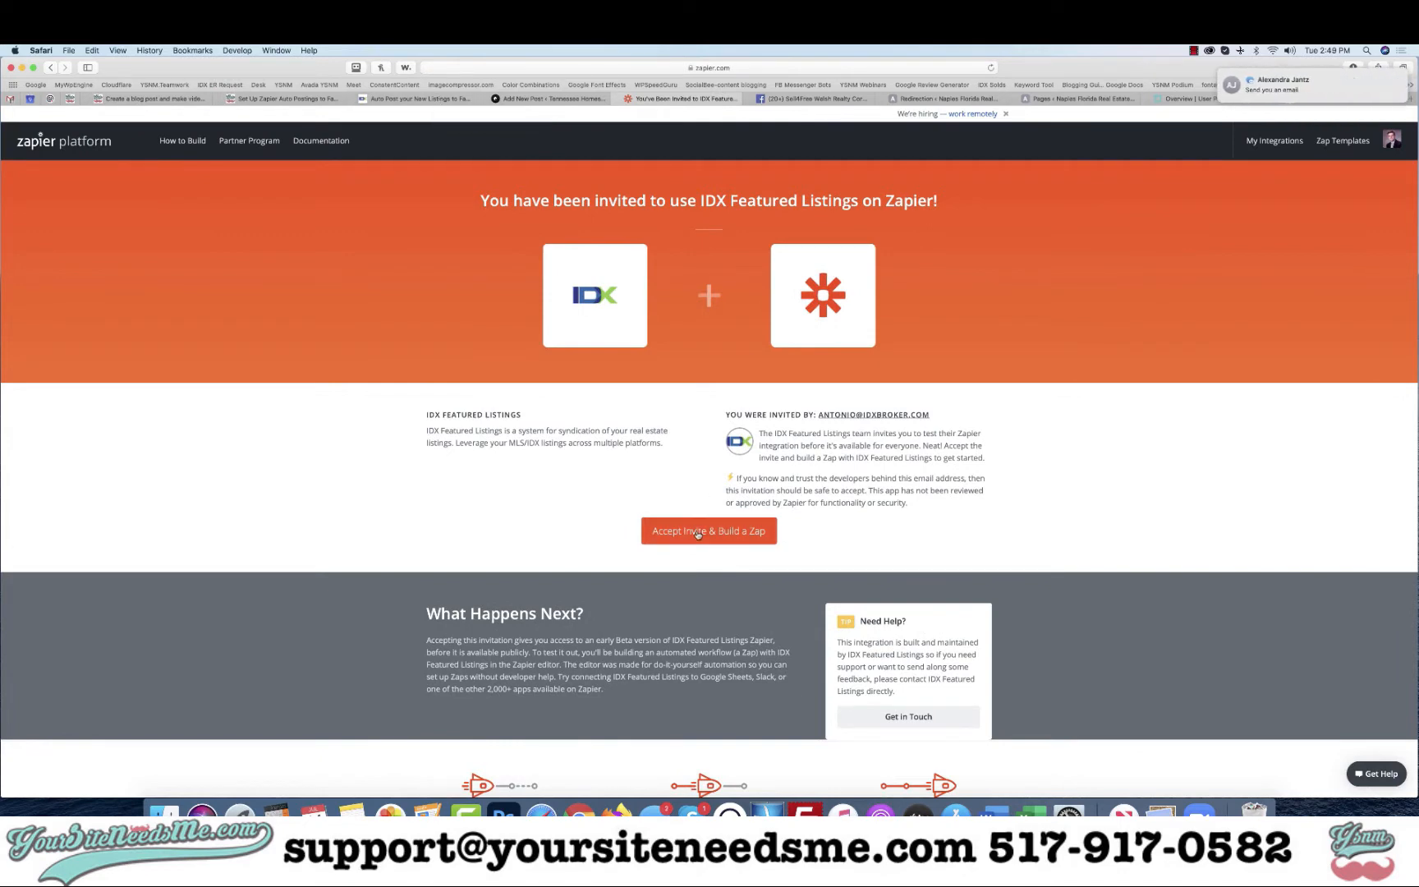
pyautogui.click(698, 532)
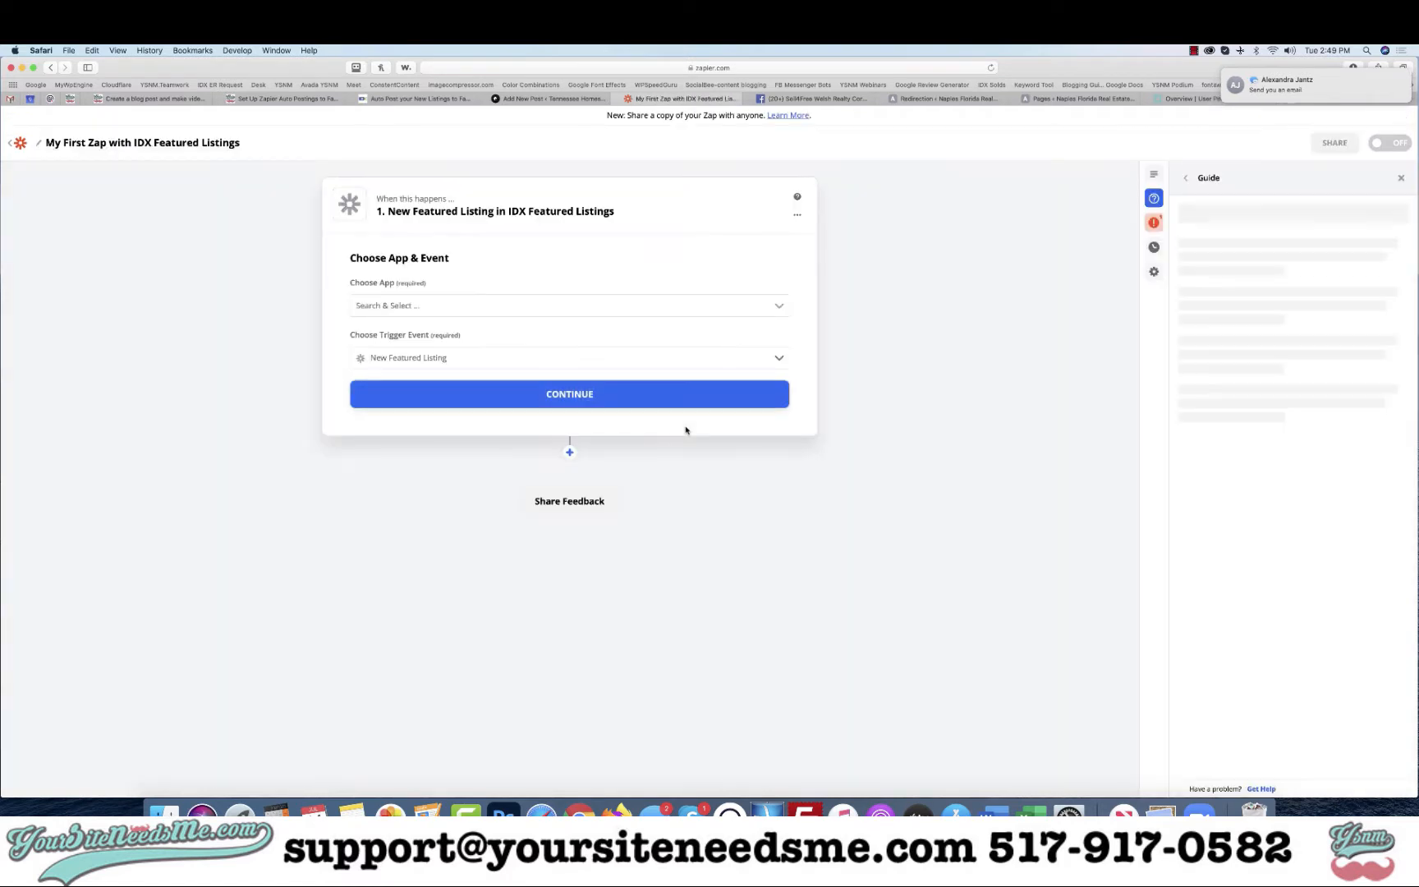
# Step: Check the guide's trigger instructions and continue with New Featured Listing as the Zap's trigger event
pyautogui.click(419, 98)
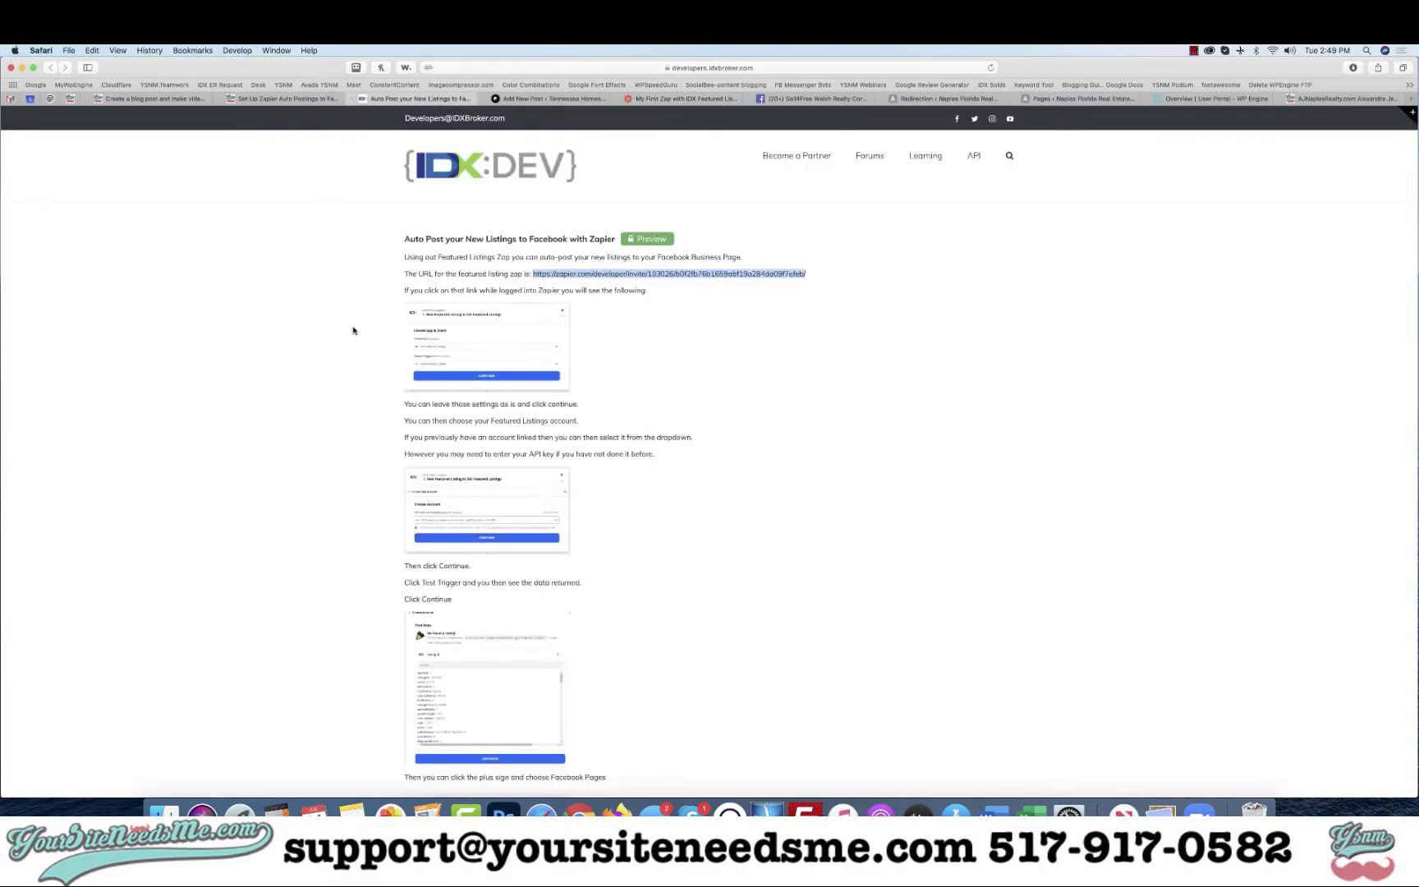
pyautogui.scroll(-4, 406, 392)
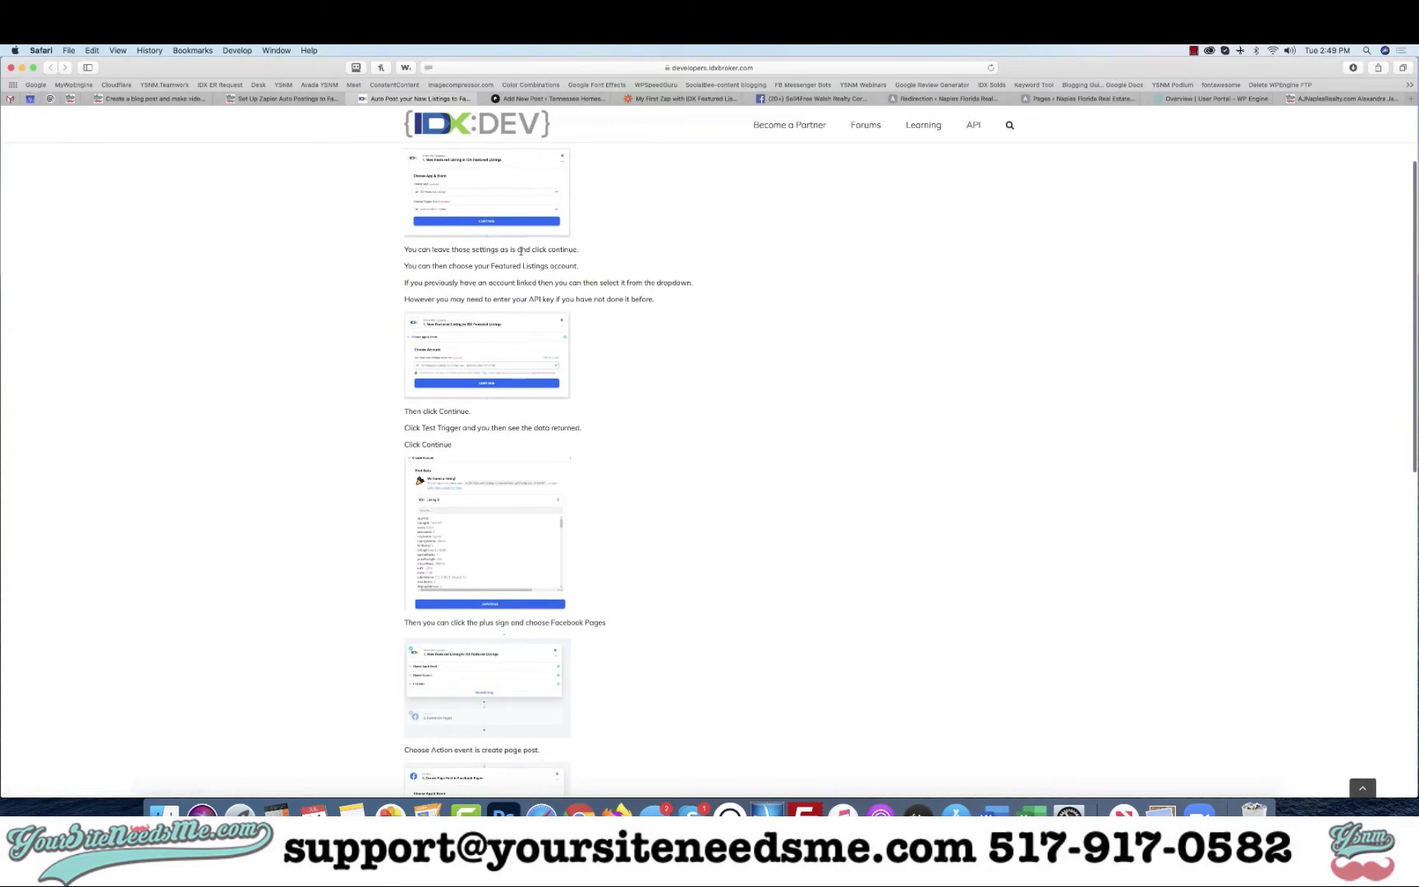
pyautogui.click(676, 100)
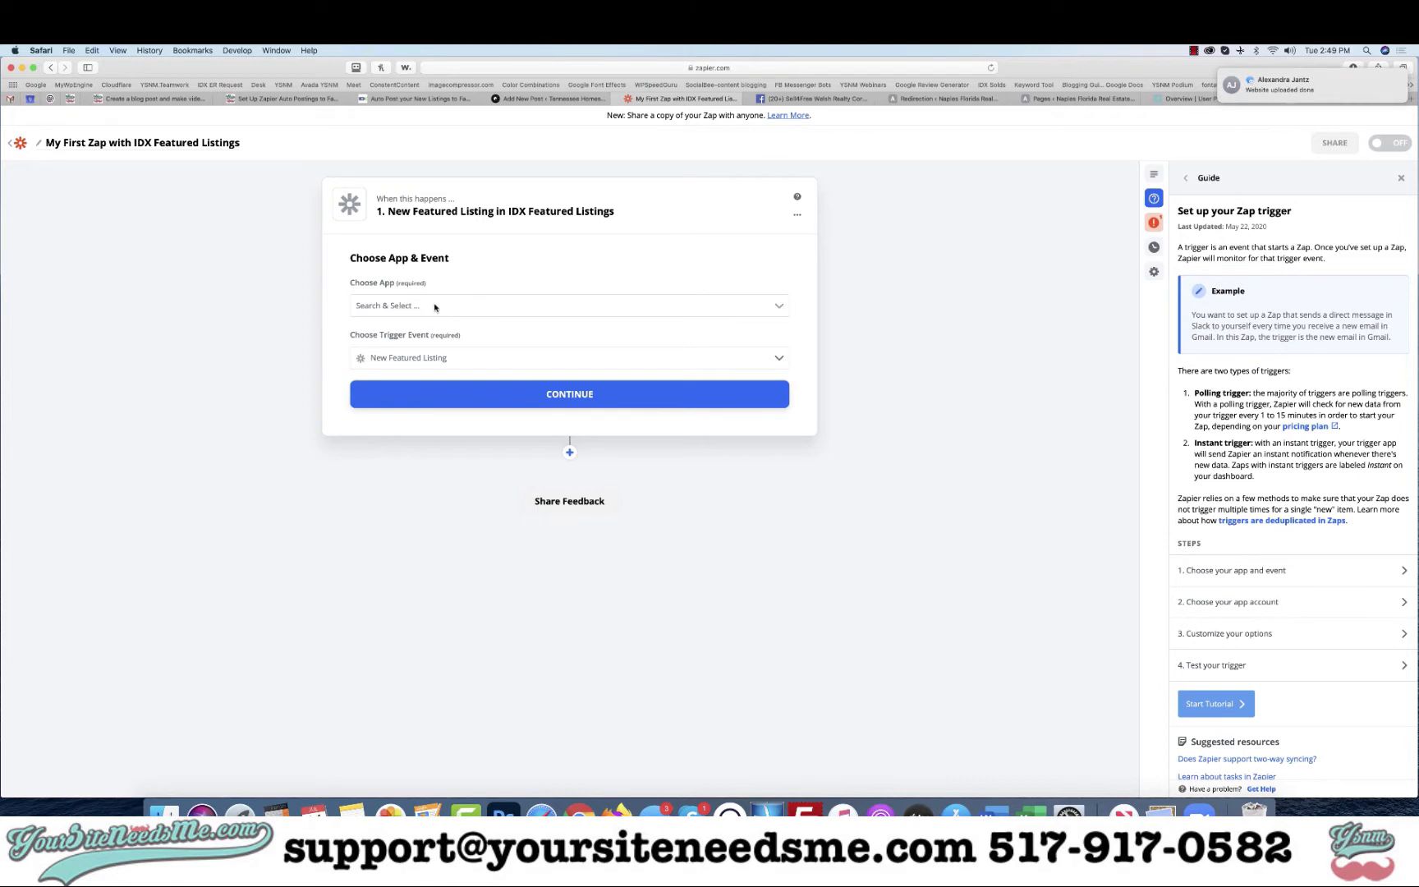
pyautogui.click(558, 391)
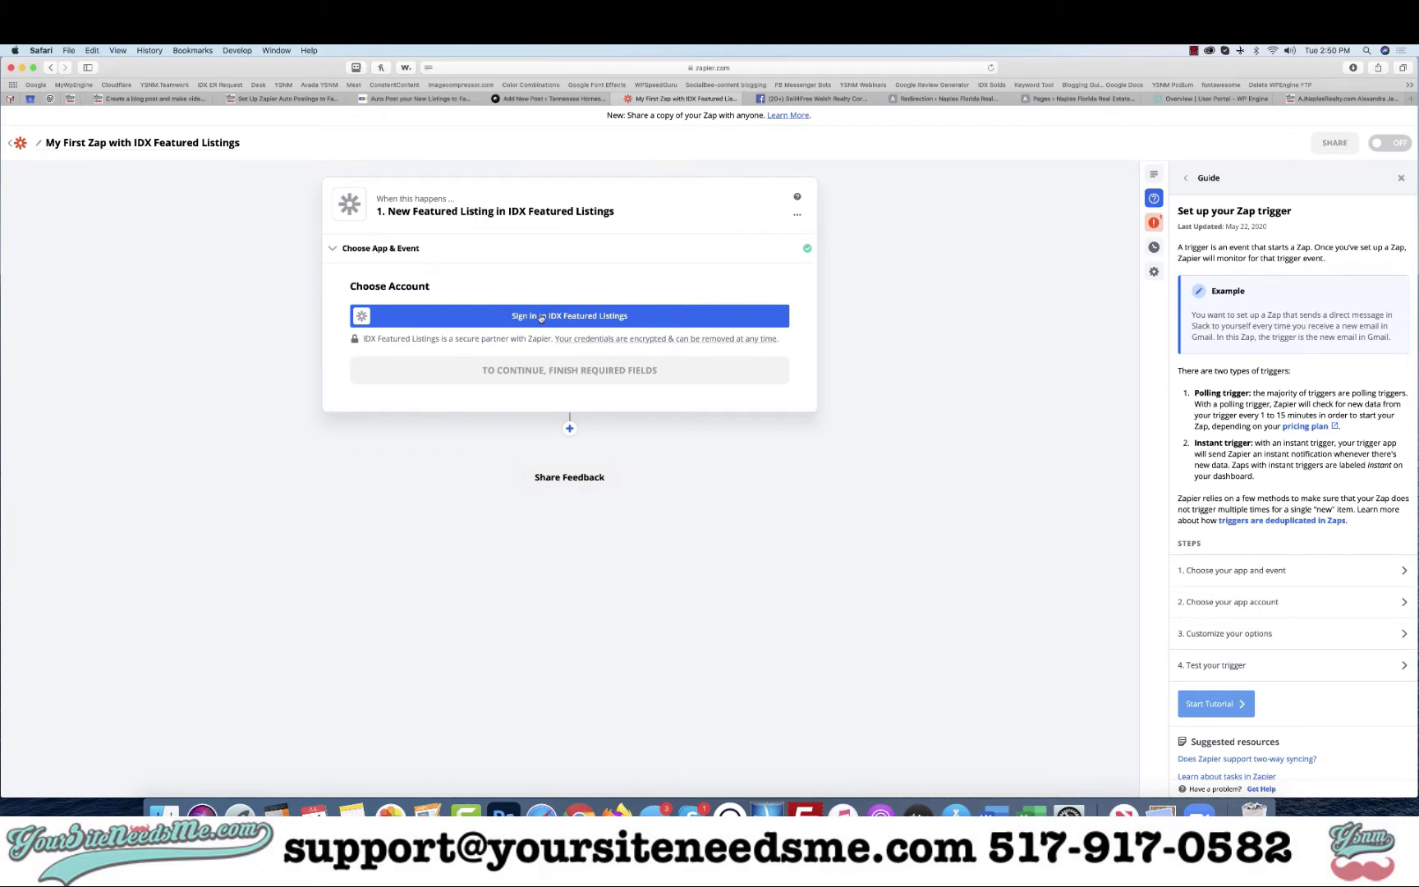
# Step: Start the IDX Featured Listings sign-in and copy the account's API key from Access Control in IDX Broker
pyautogui.click(540, 318)
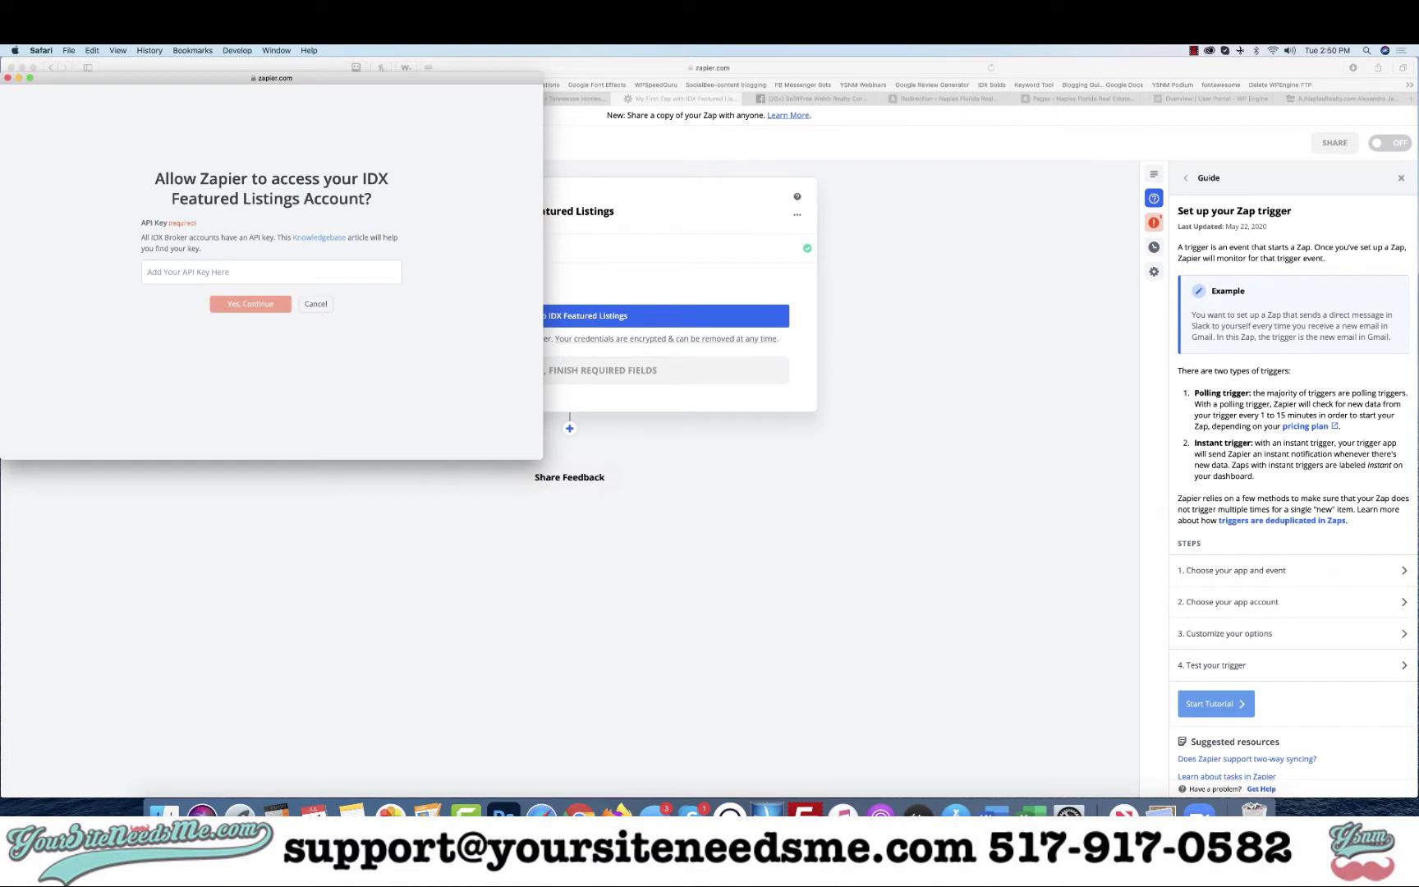
pyautogui.press('super+Tab')
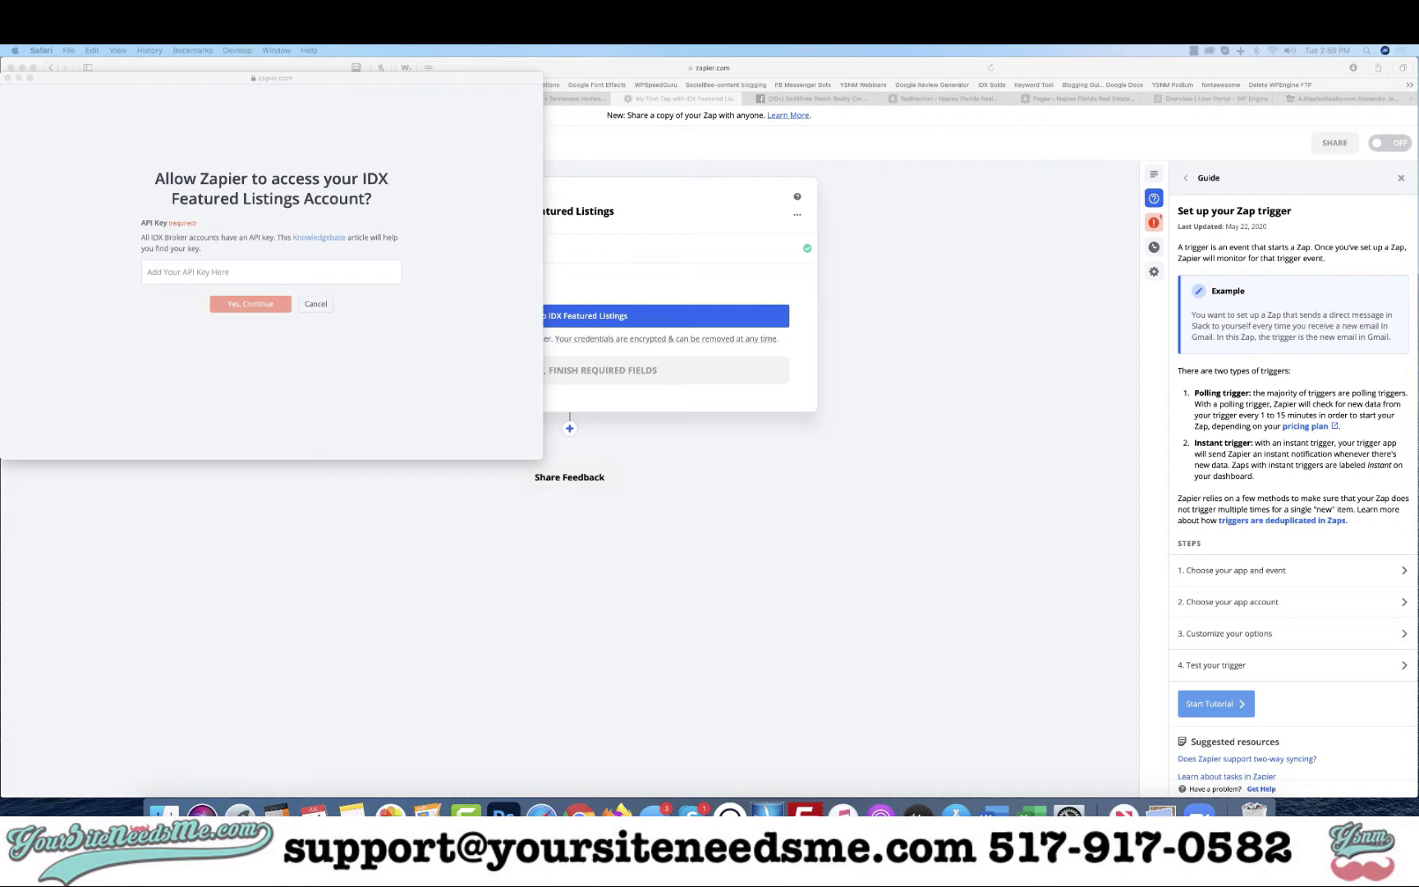
pyautogui.press('super+Tab')
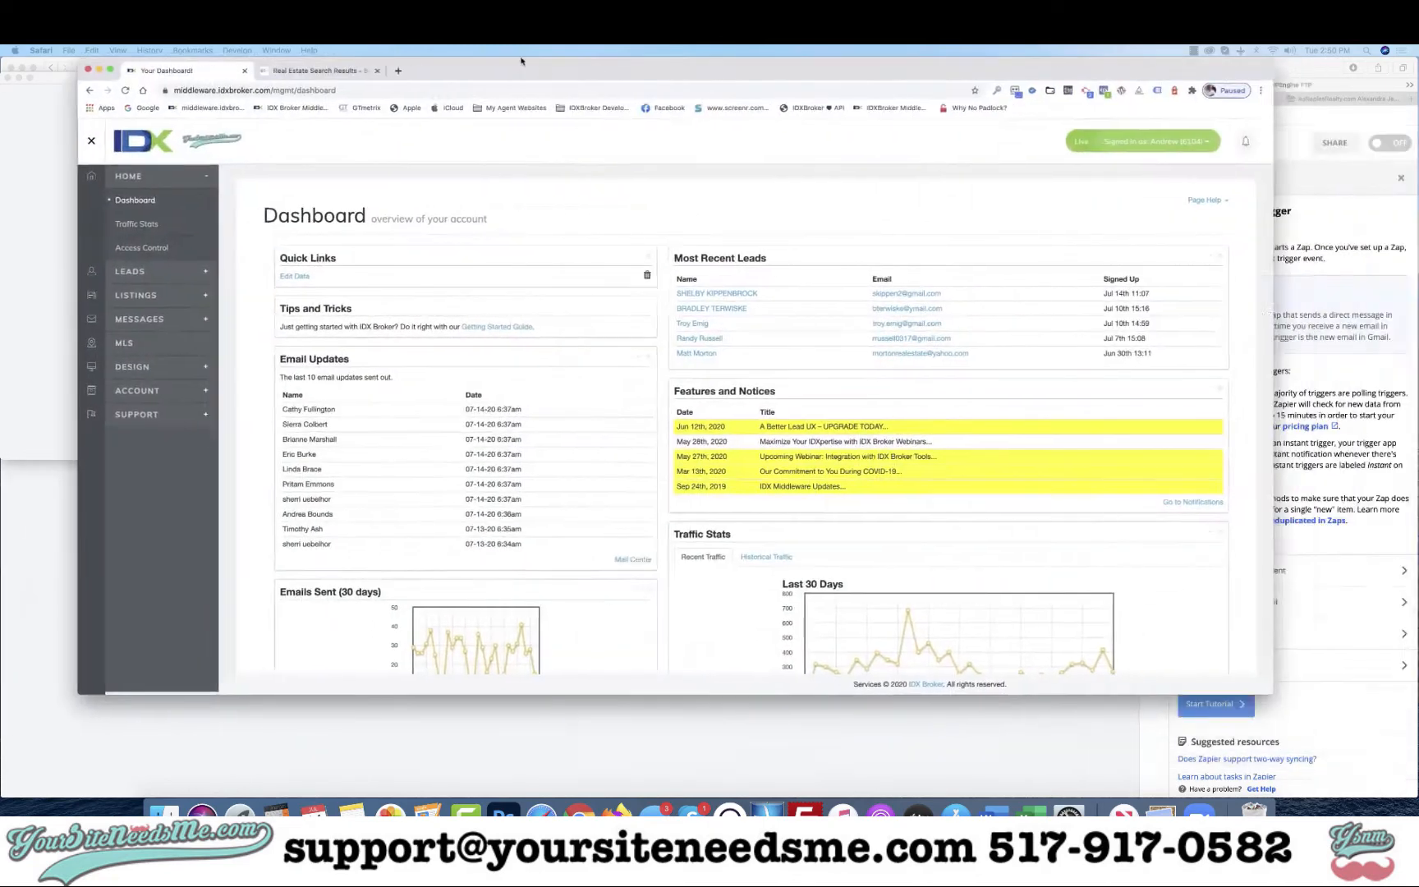
pyautogui.click(122, 248)
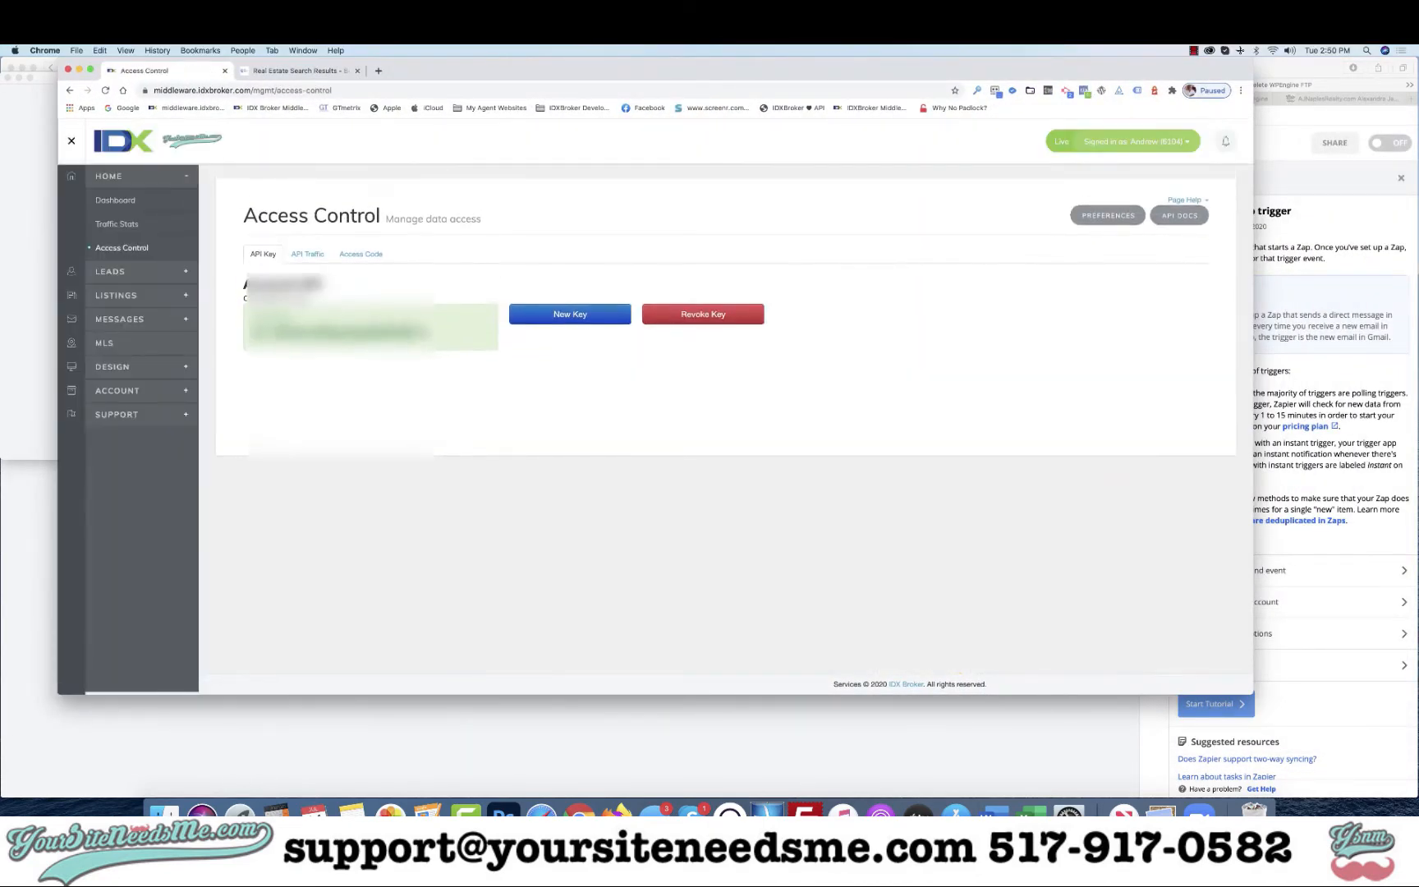
pyautogui.click(245, 329)
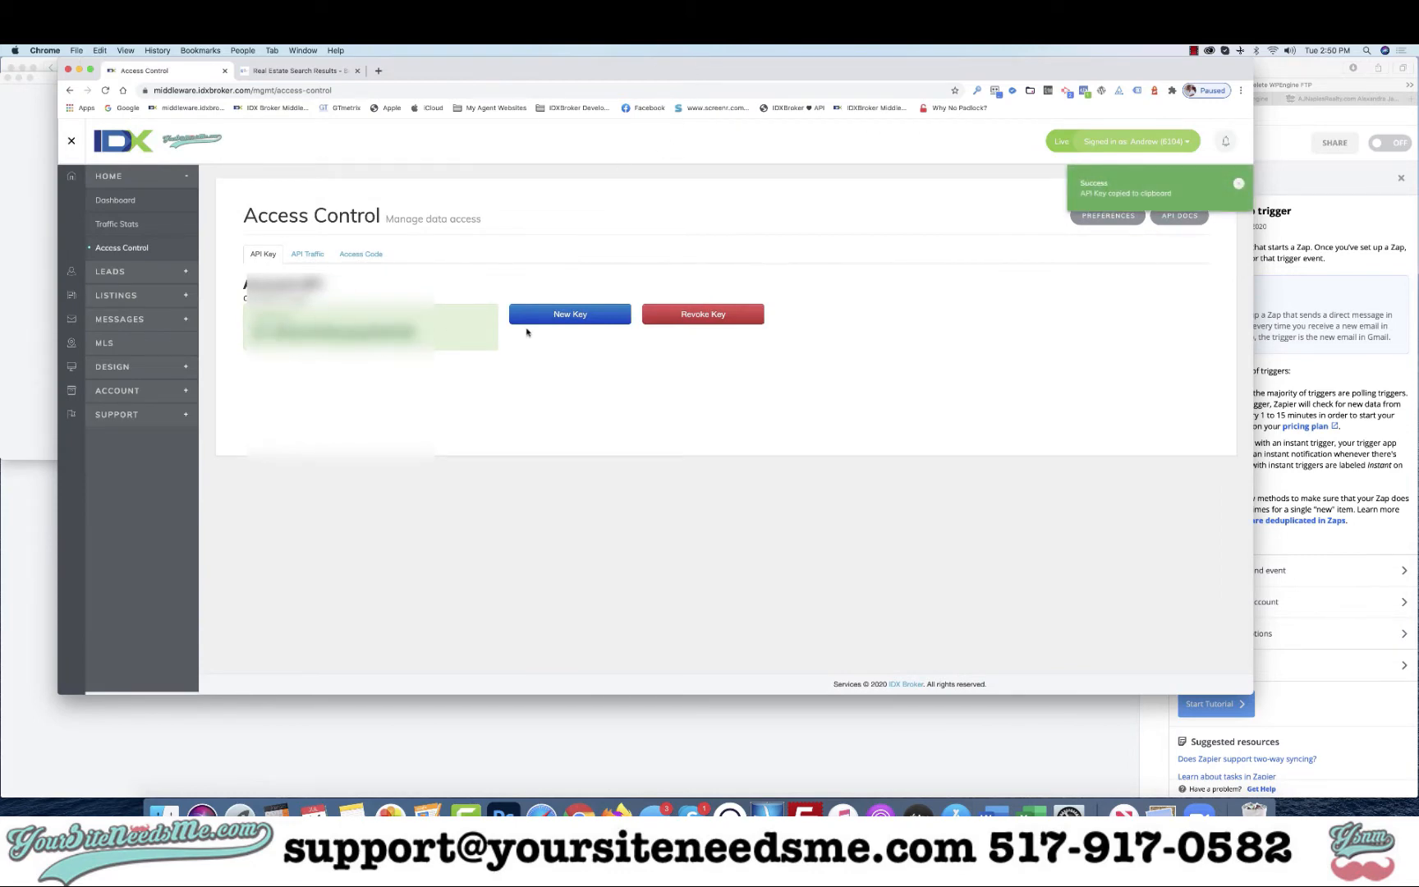
pyautogui.doubleClick(362, 346)
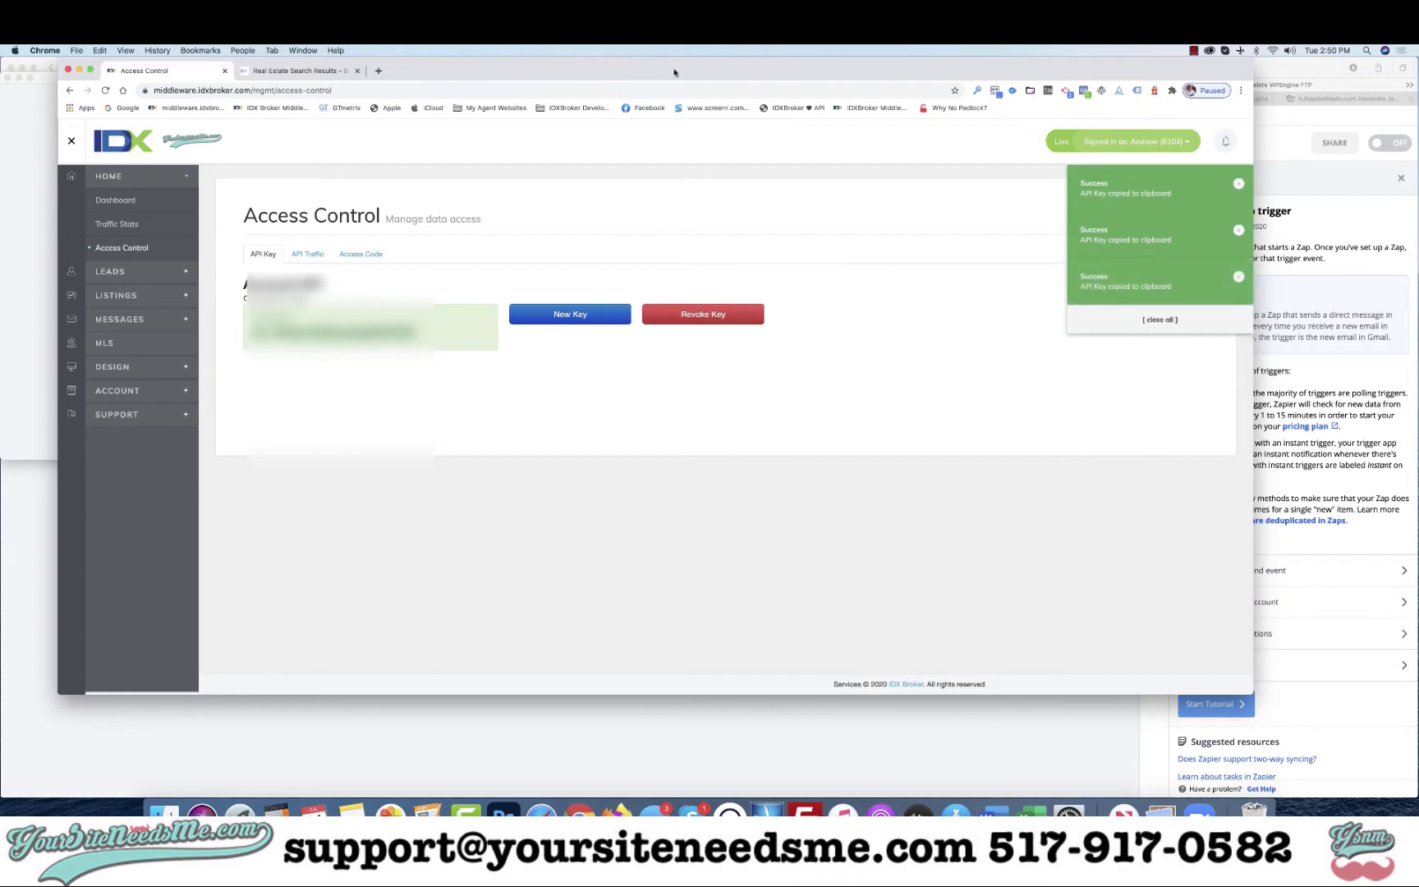
# Step: Paste the API key into Zapier's access request, authorize it, and continue with the connected IDX Featured Listings account
pyautogui.press('super+grave')
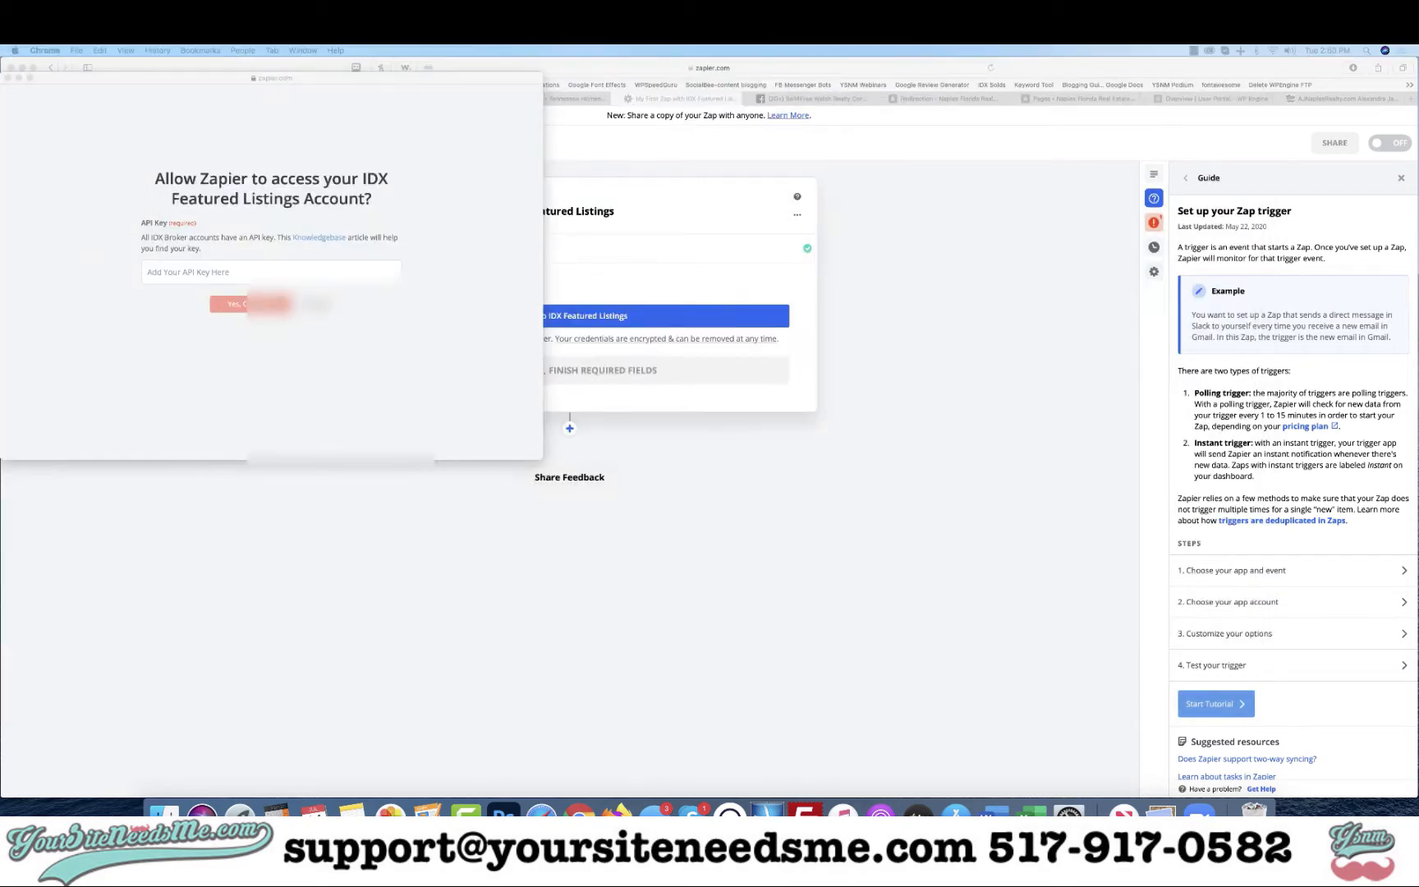
pyautogui.press('super+v')
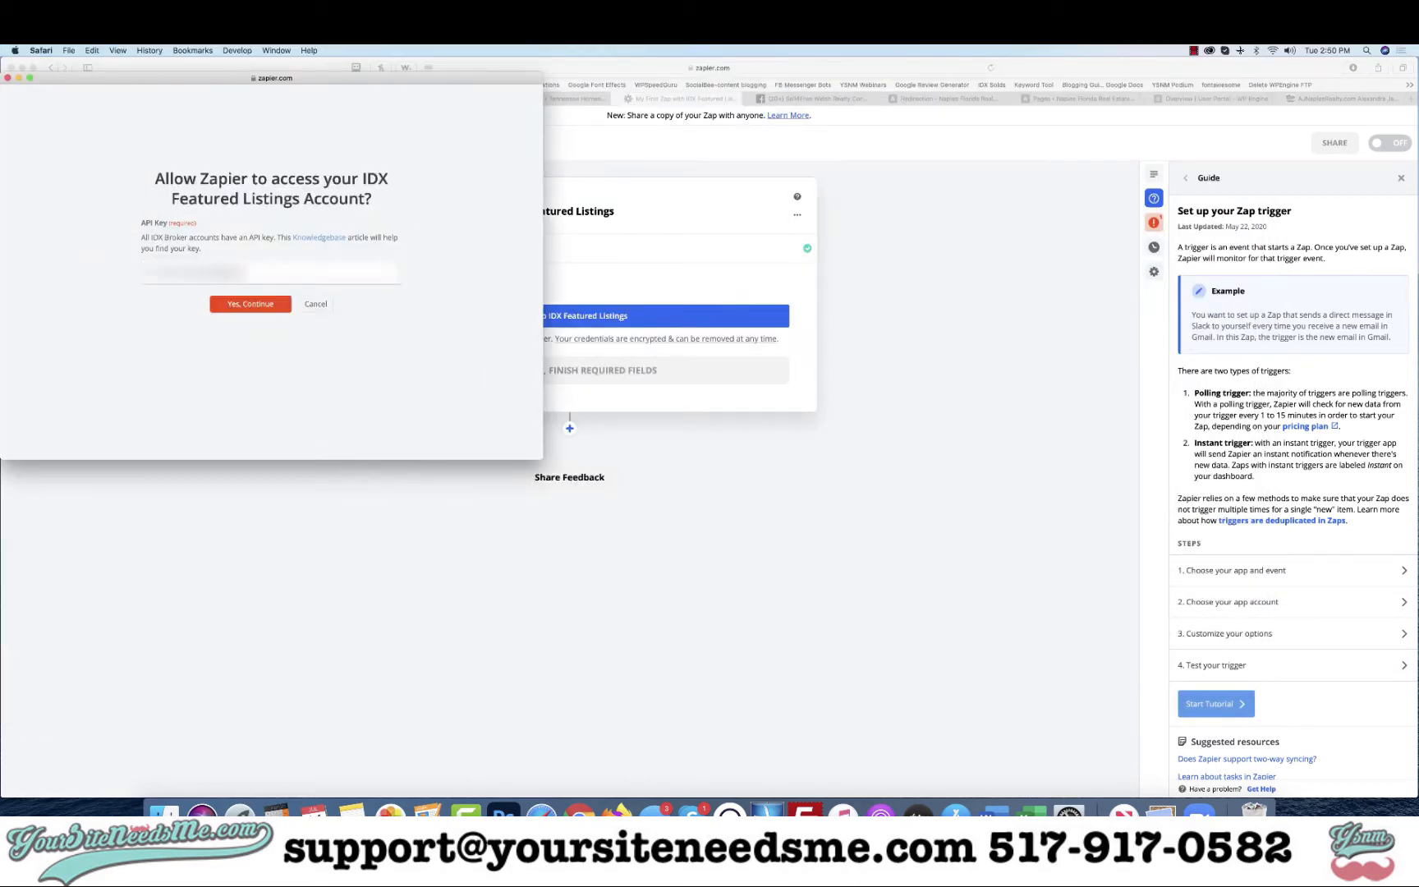
pyautogui.click(246, 306)
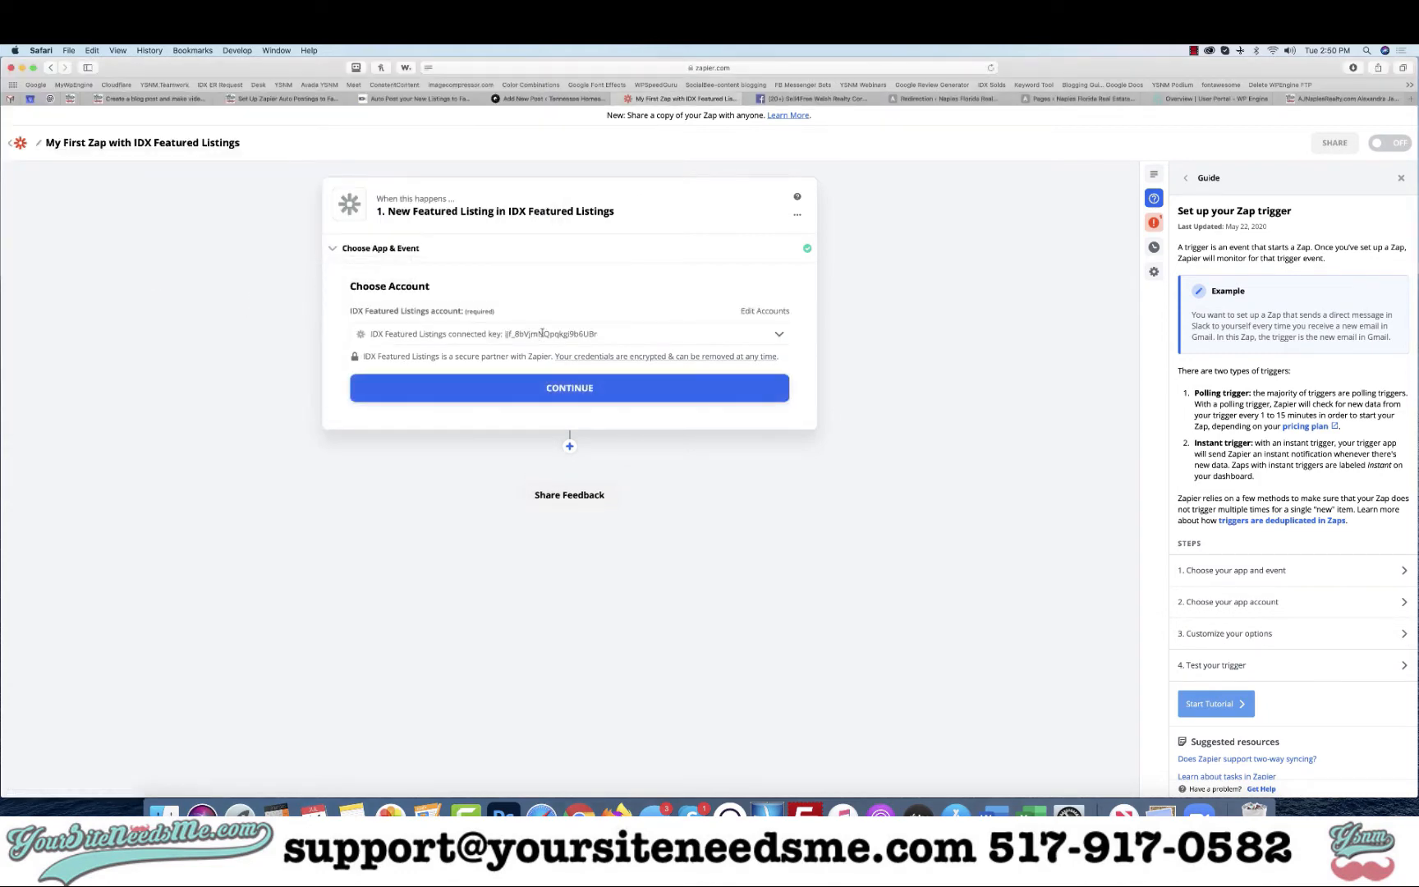
pyautogui.click(566, 389)
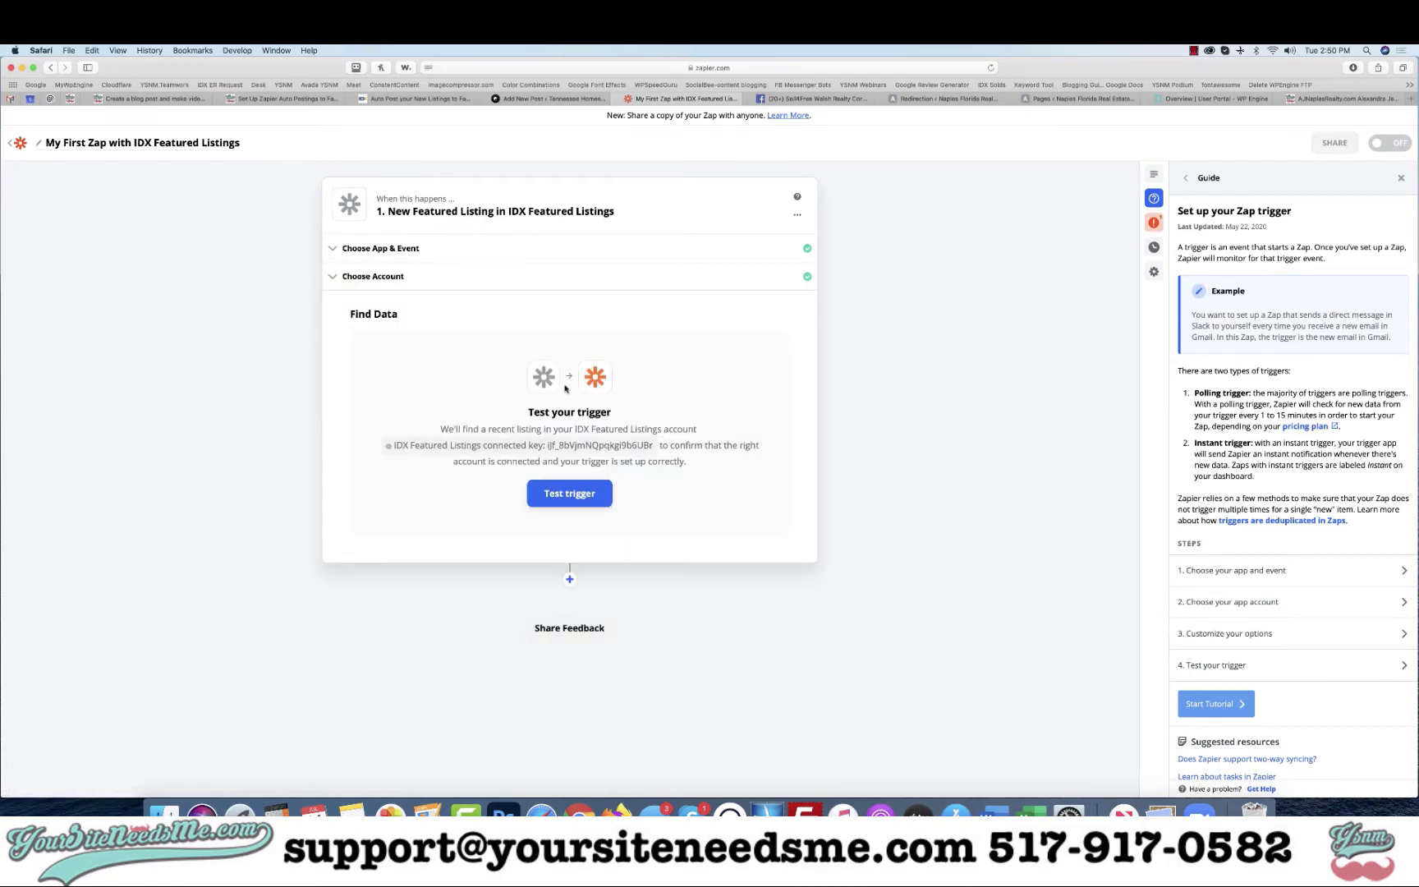
# Step: Consult the guide's test instructions and test the New Featured Listing trigger in Zapier
pyautogui.click(427, 98)
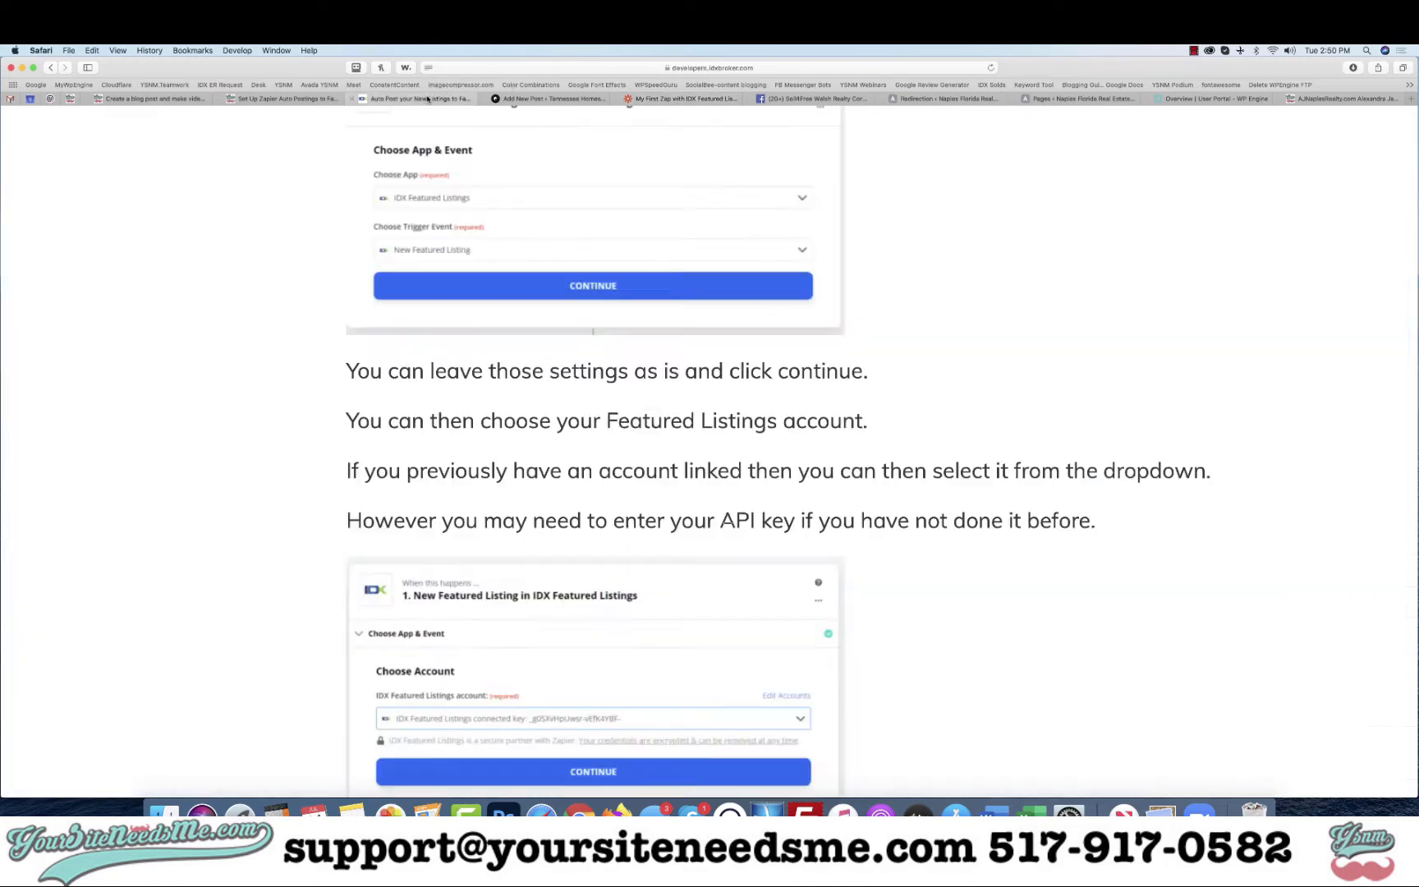
pyautogui.scroll(-5, 603, 452)
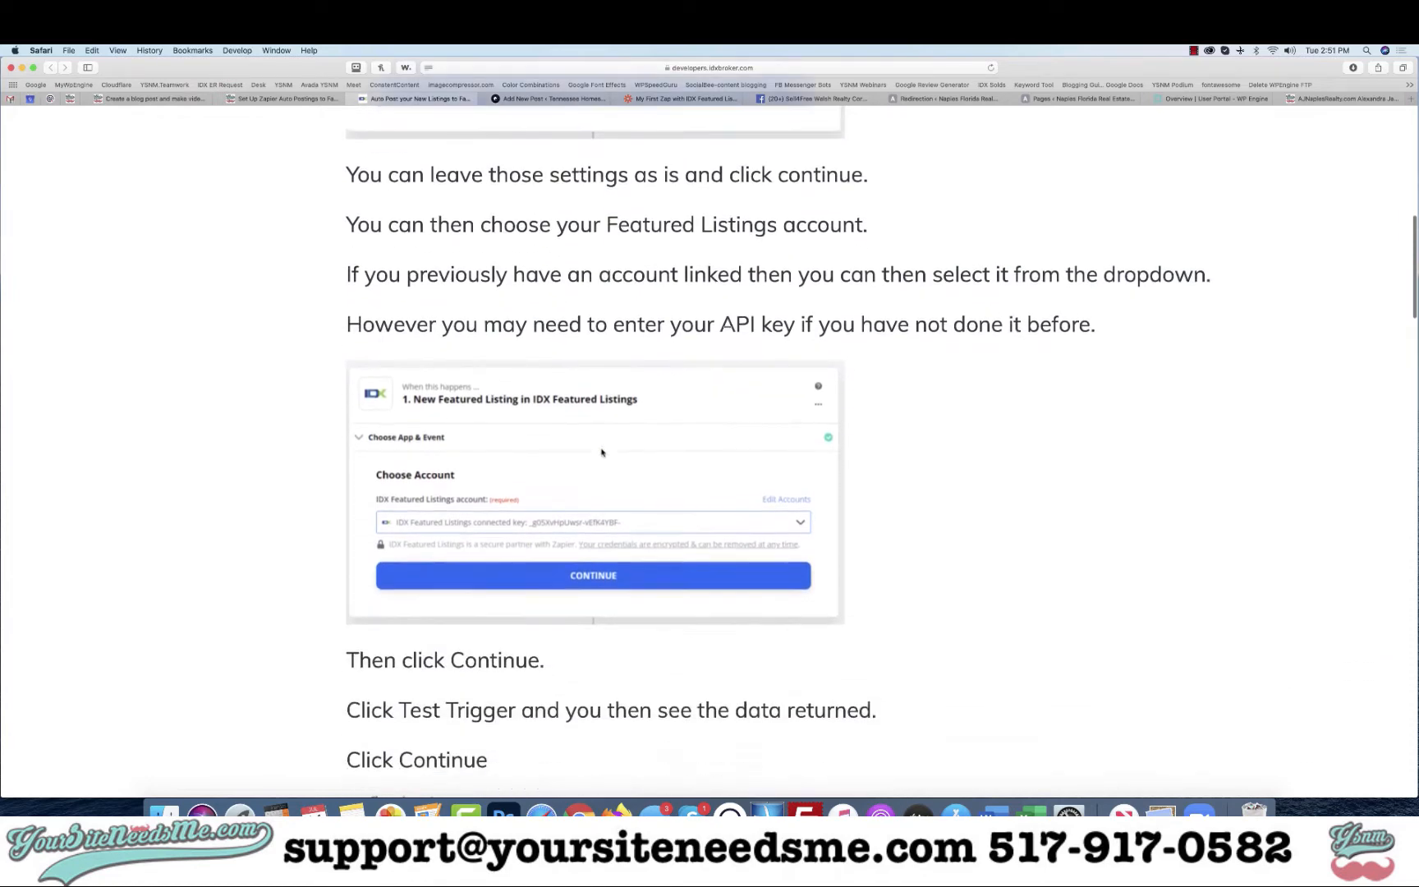
pyautogui.scroll(-7, 602, 454)
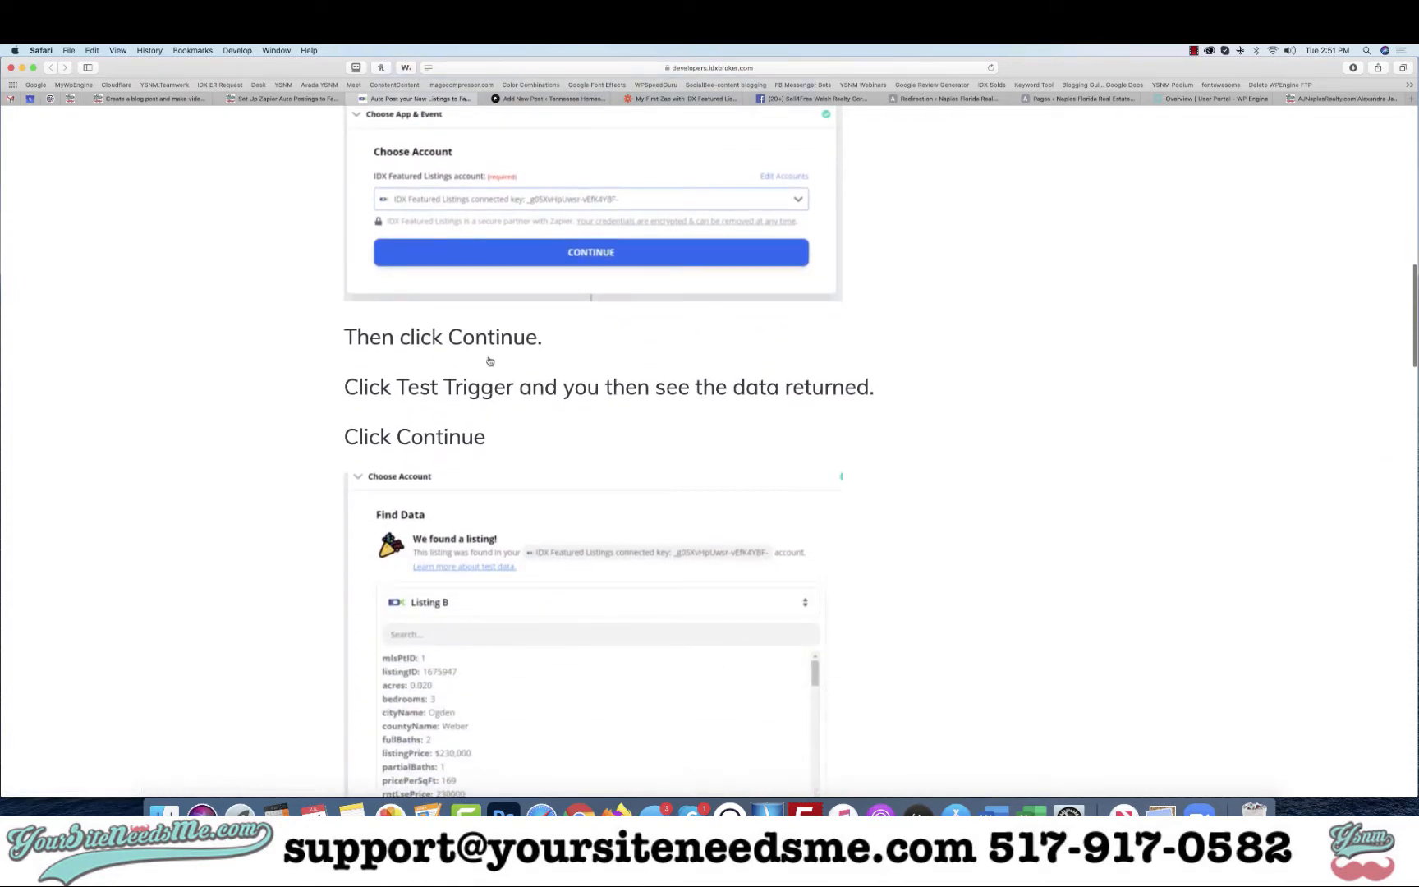
pyautogui.click(687, 99)
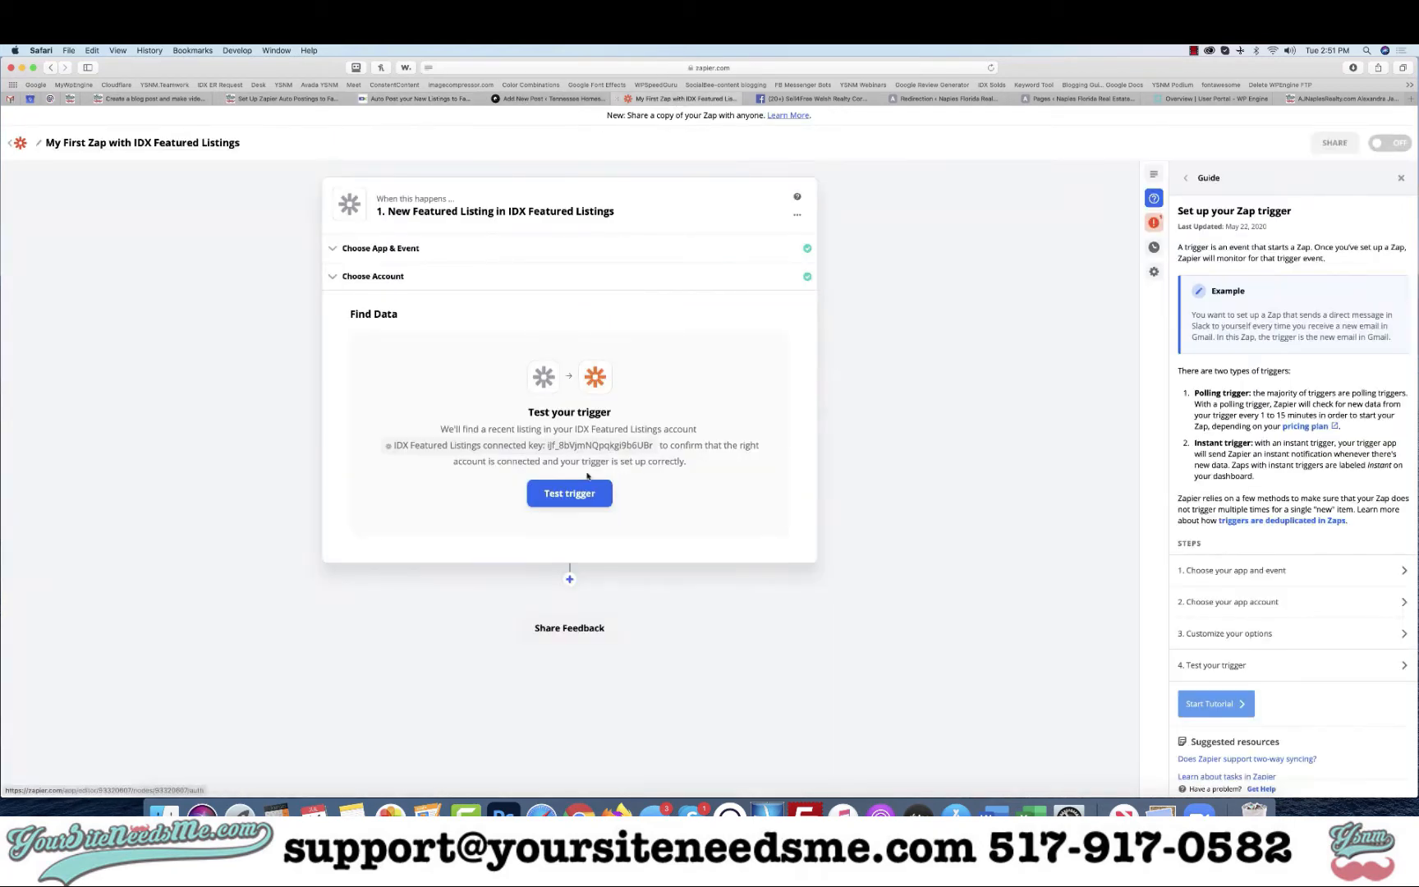
pyautogui.click(564, 493)
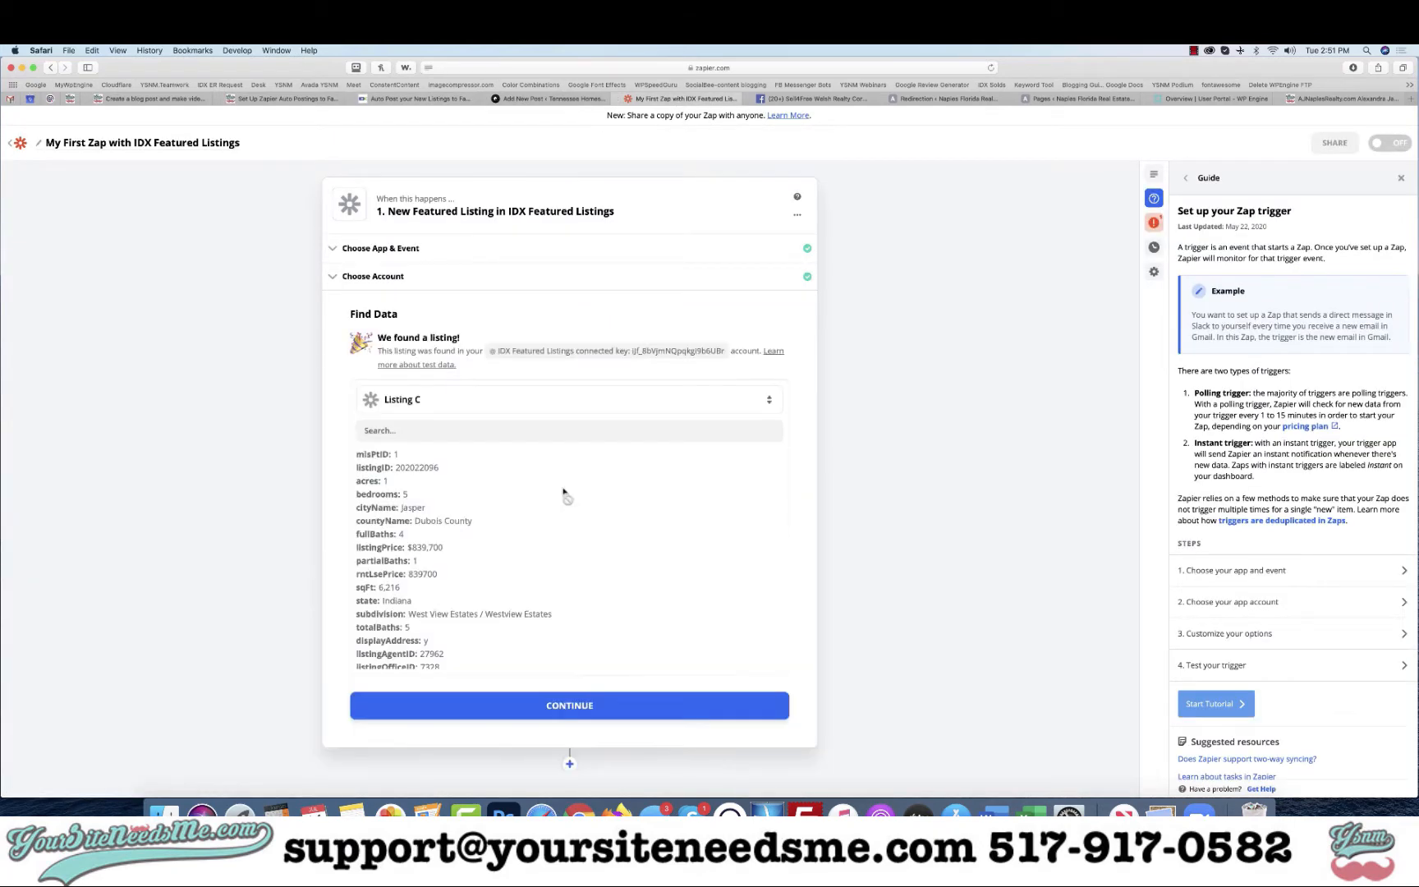
# Step: Compare the guide's example with the returned listing data and continue with Listing C as the trigger's test data
pyautogui.click(426, 99)
pyautogui.scroll(-5, 604, 482)
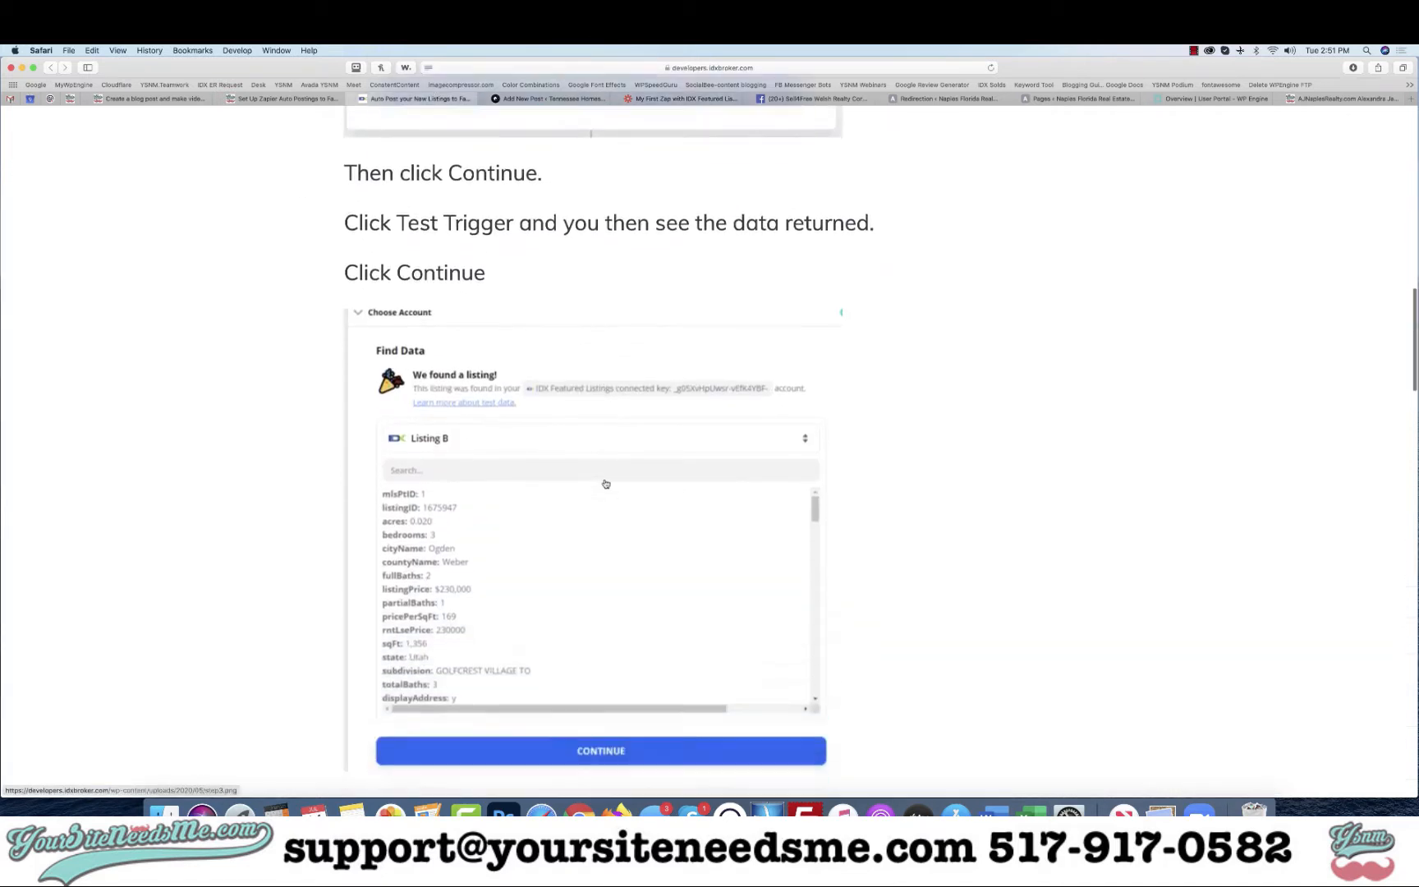
pyautogui.scroll(-2, 605, 484)
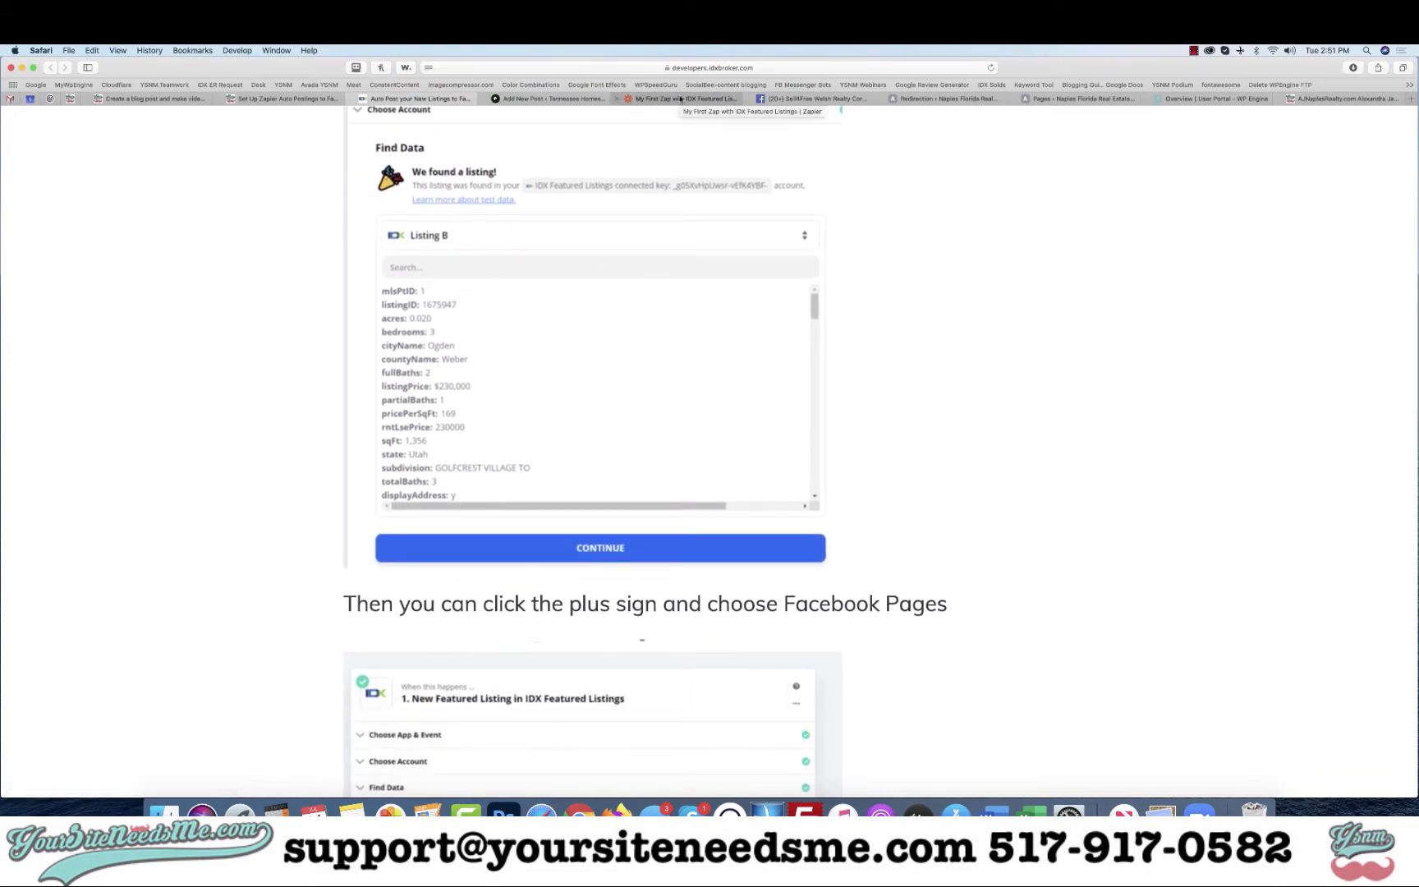
pyautogui.click(680, 100)
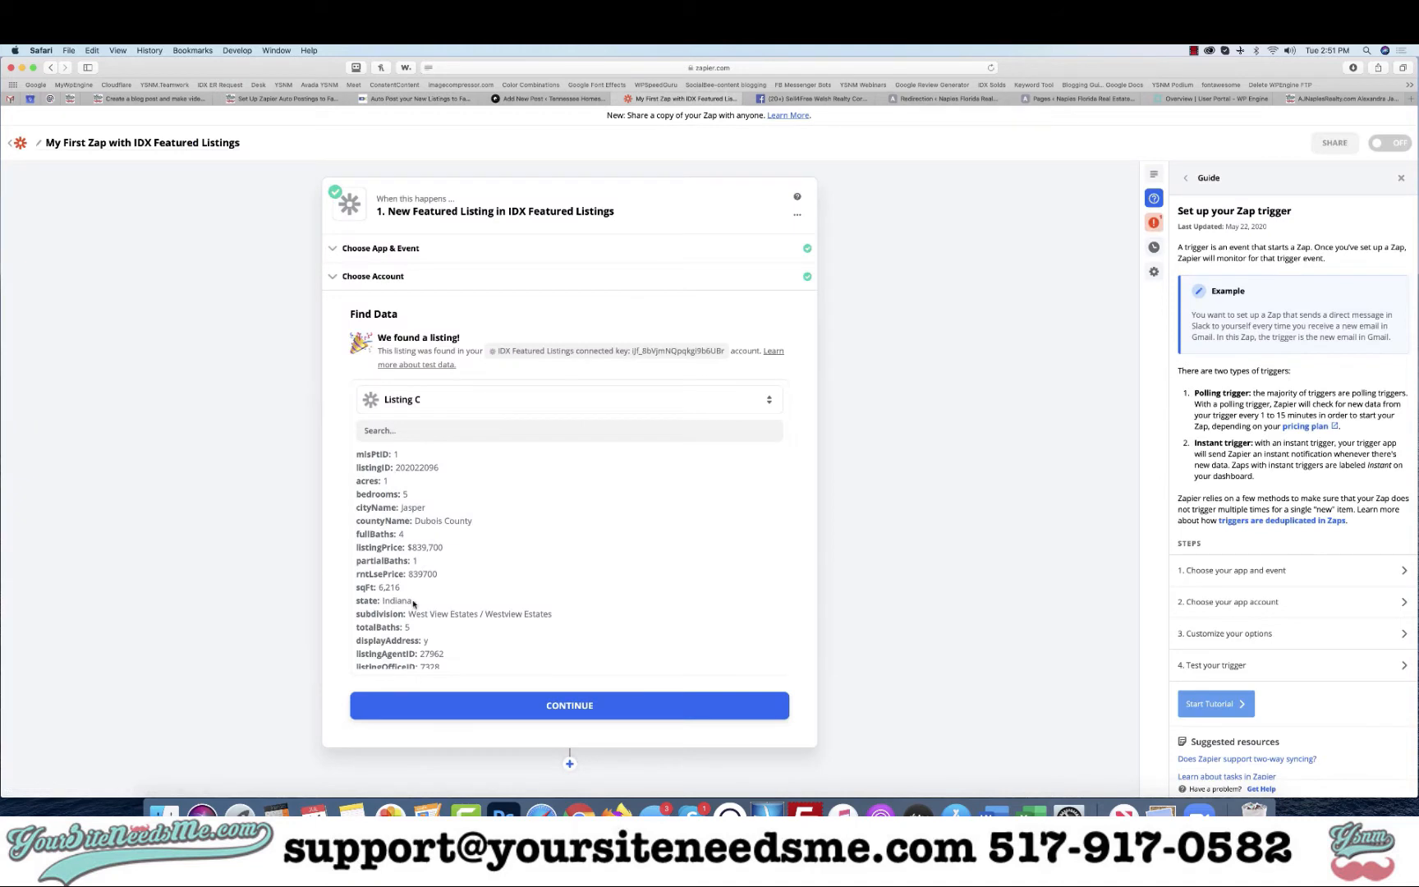
pyautogui.scroll(-6, 413, 603)
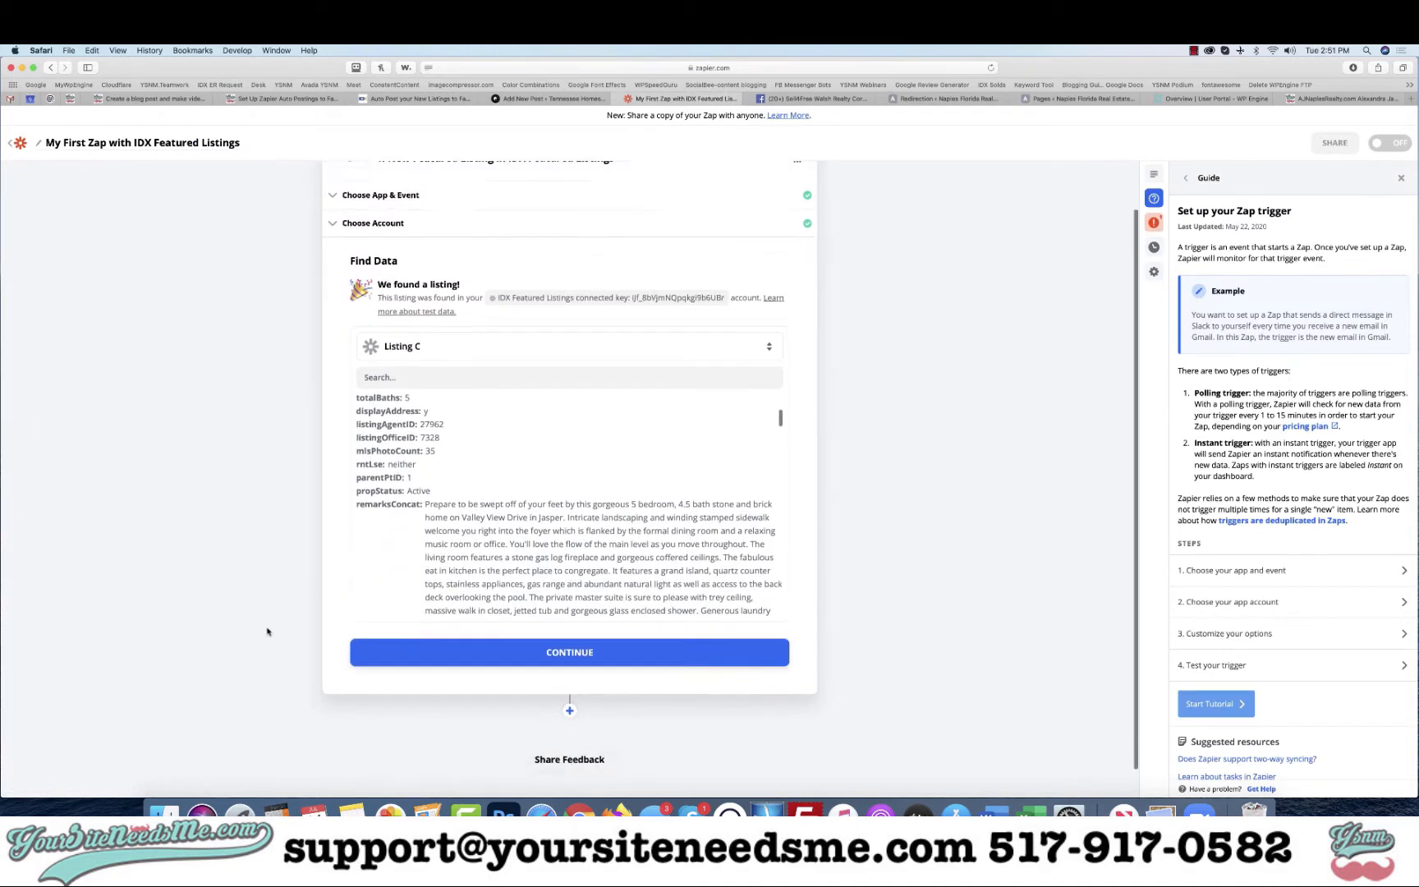
pyautogui.click(566, 622)
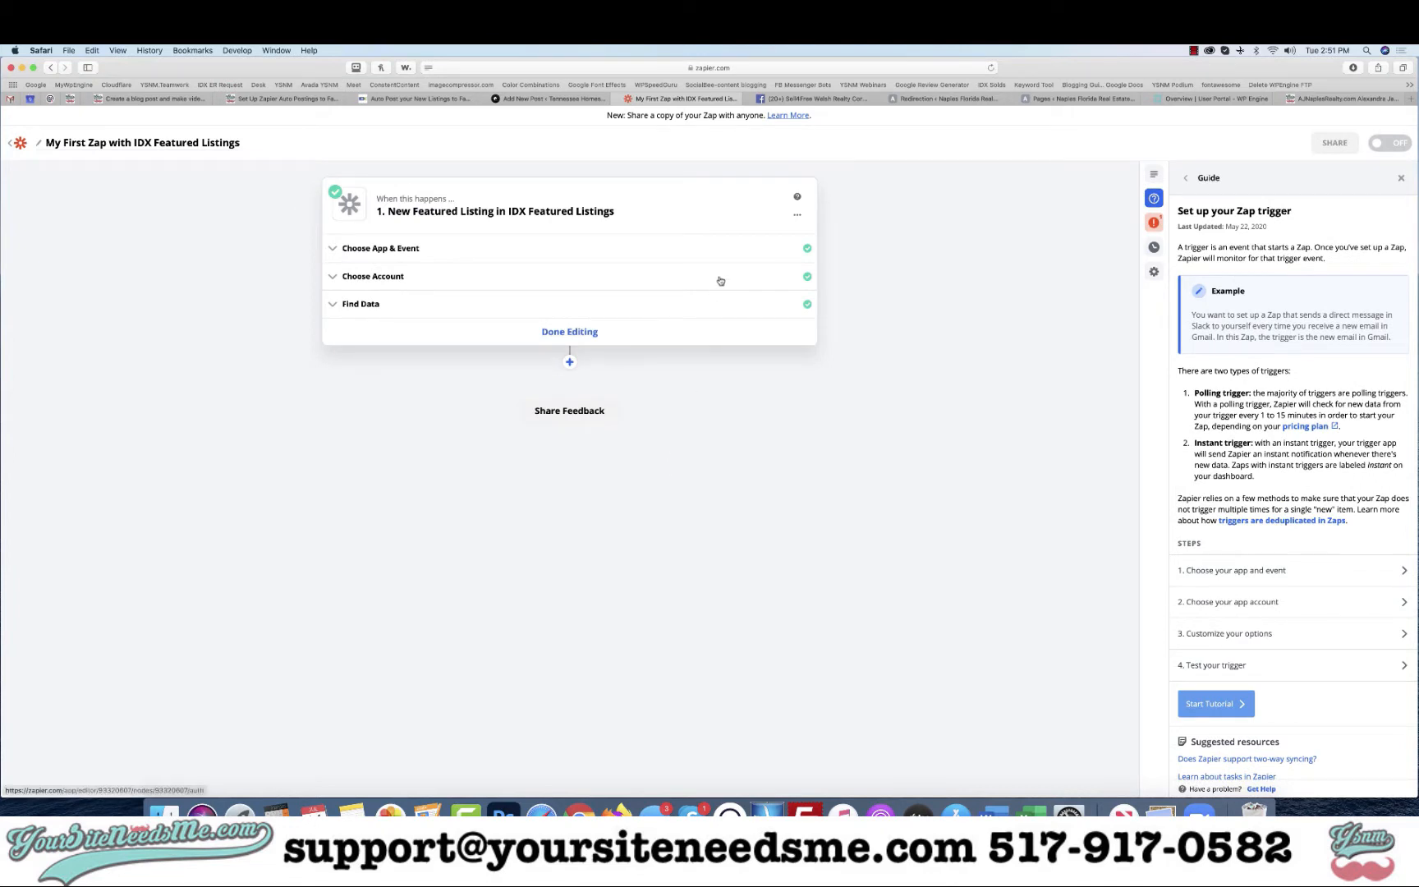
# Step: Check the guide's next instruction and review the trigger's connected account and found listing data in Zapier
pyautogui.click(410, 99)
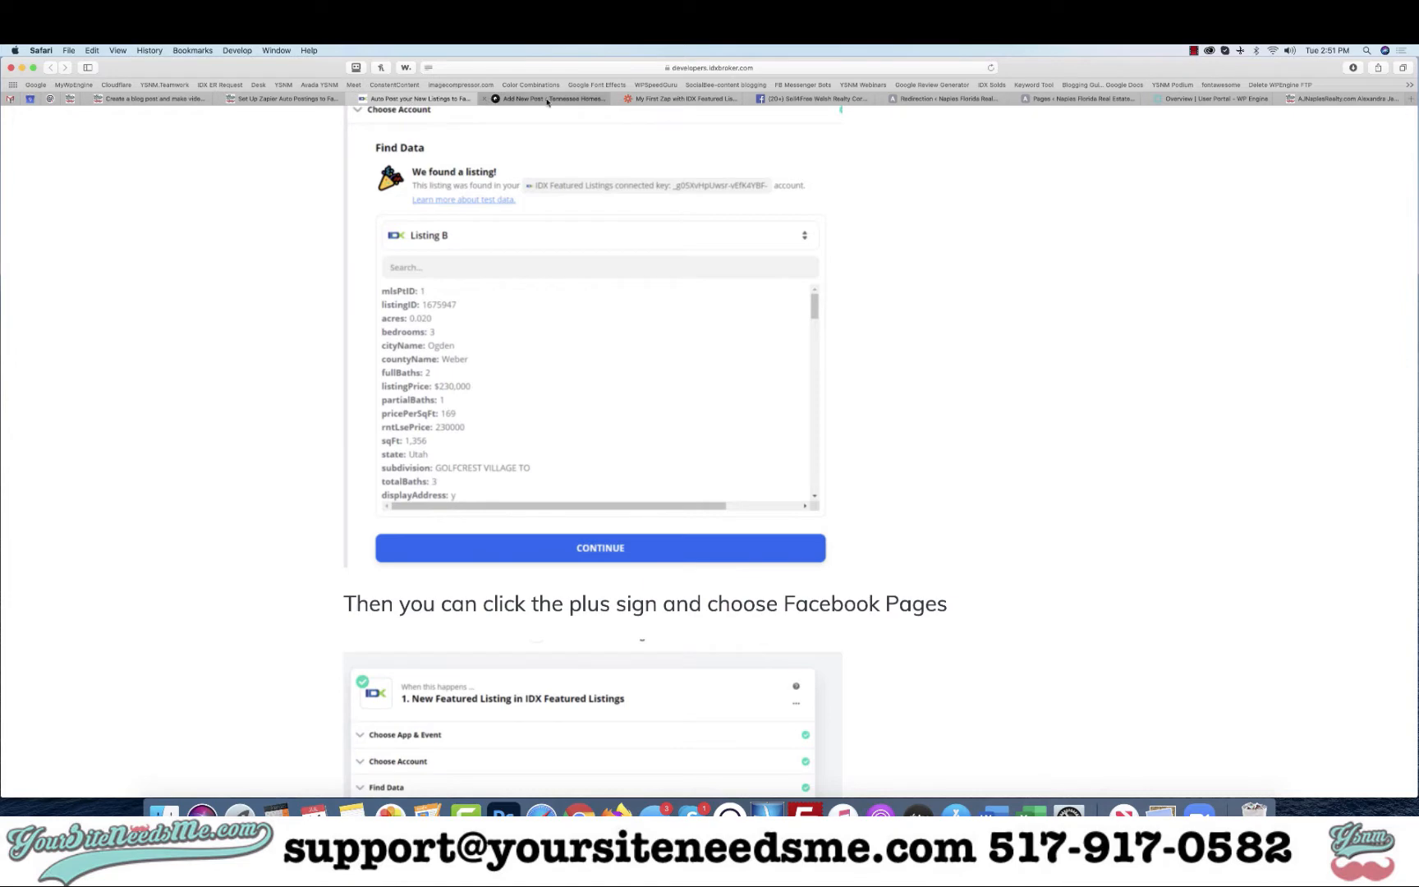
pyautogui.click(642, 99)
pyautogui.click(446, 285)
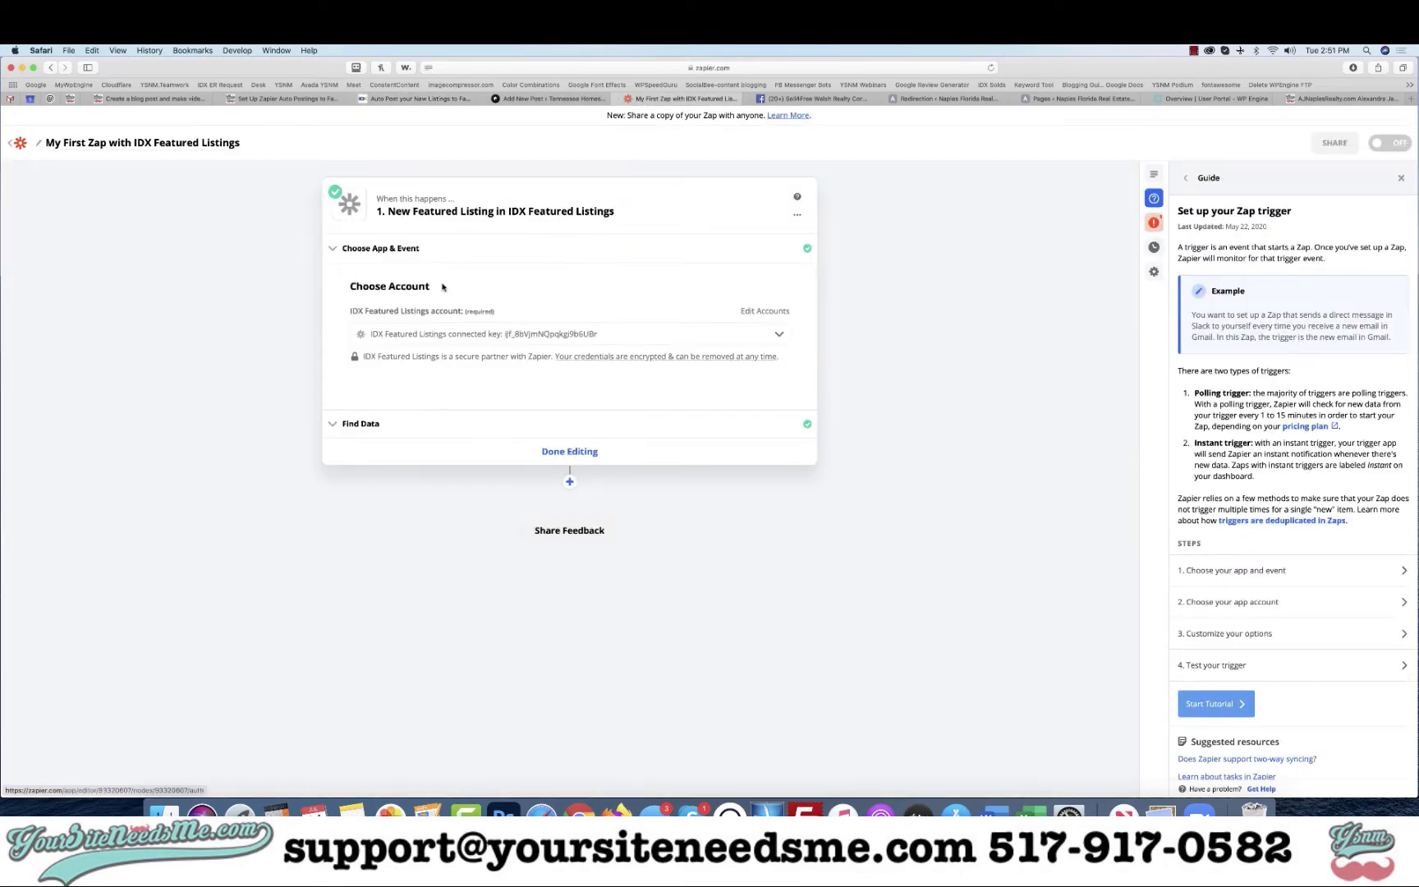
pyautogui.click(378, 424)
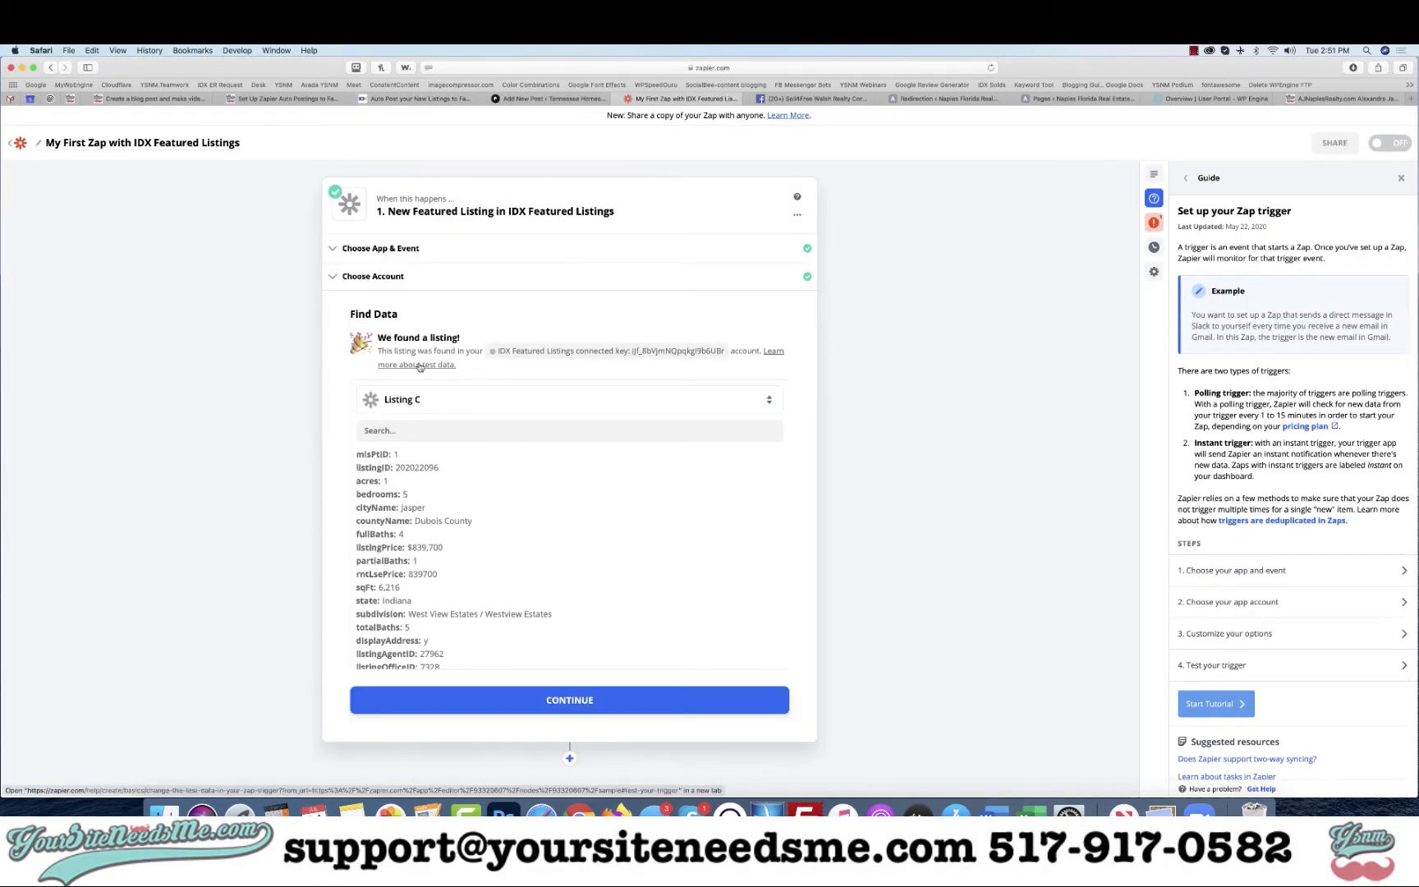
# Step: Add an action after the trigger and, following the guide, search the apps for "facebook" and choose Facebook Pages
pyautogui.click(569, 758)
pyautogui.scroll(-6, 570, 758)
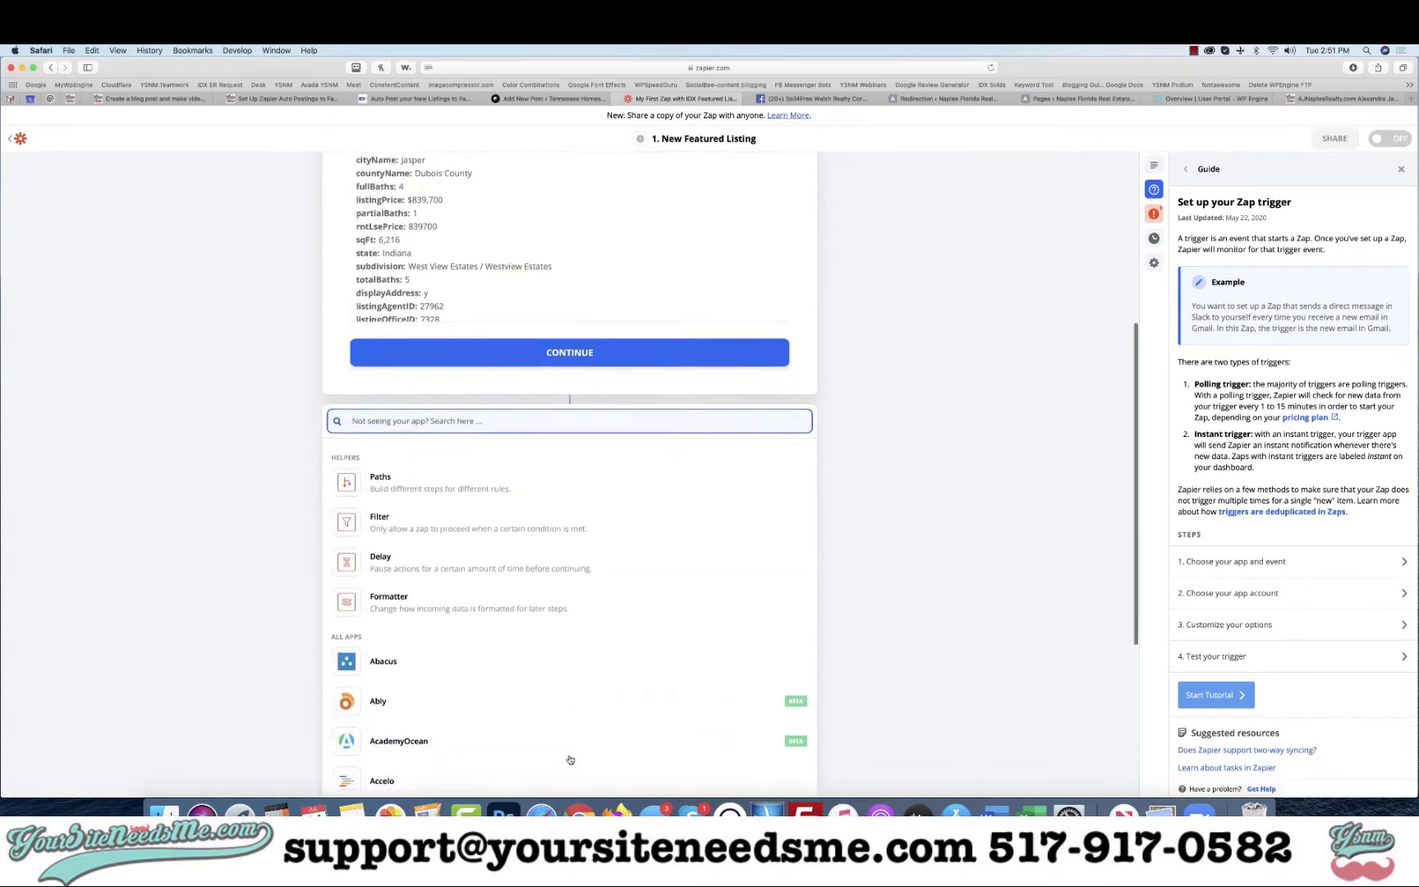
pyautogui.click(394, 98)
pyautogui.scroll(-2, 305, 461)
pyautogui.scroll(-4, 305, 461)
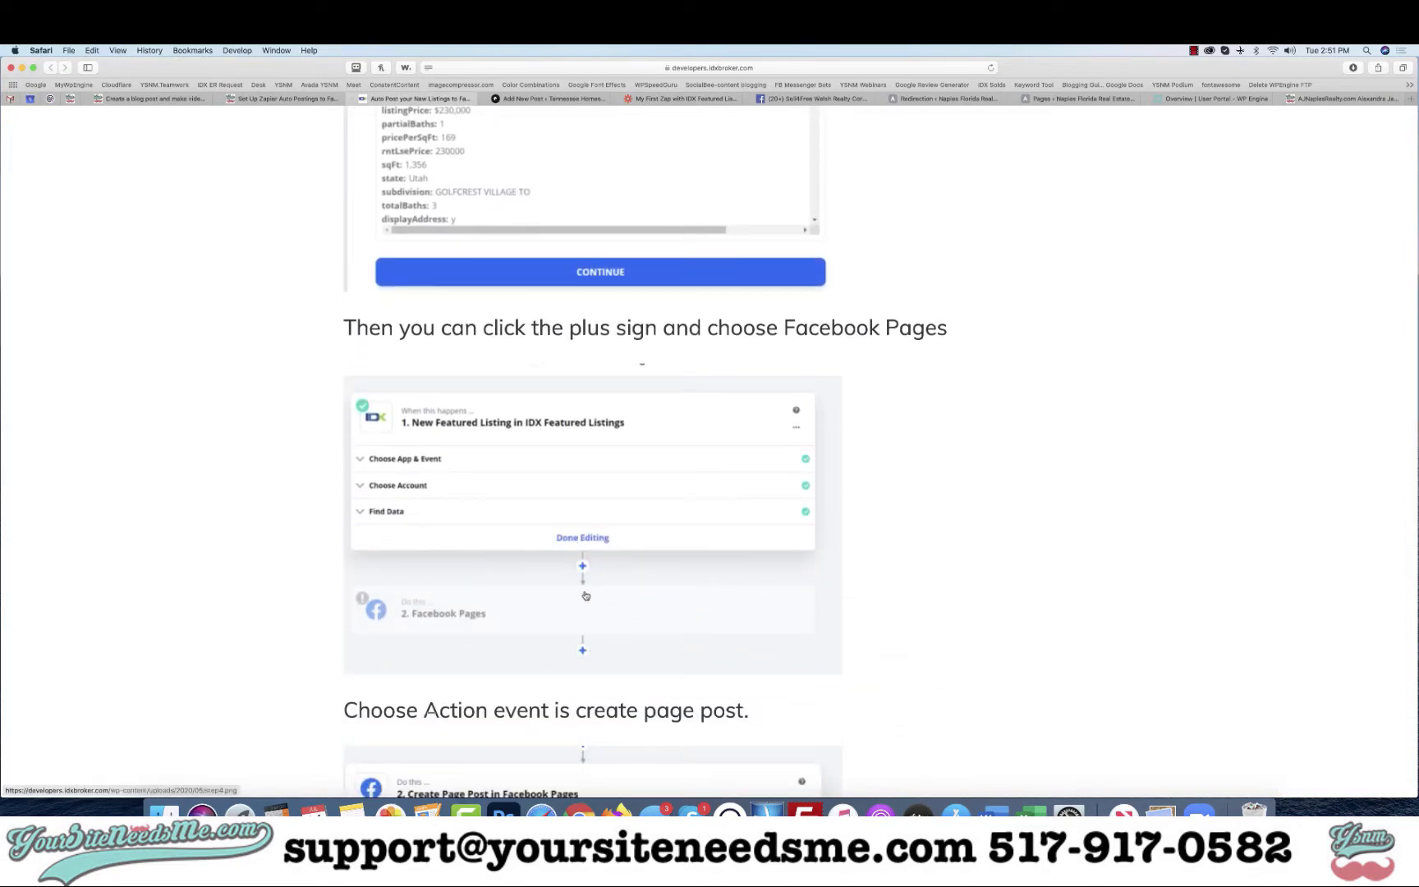
pyautogui.click(685, 99)
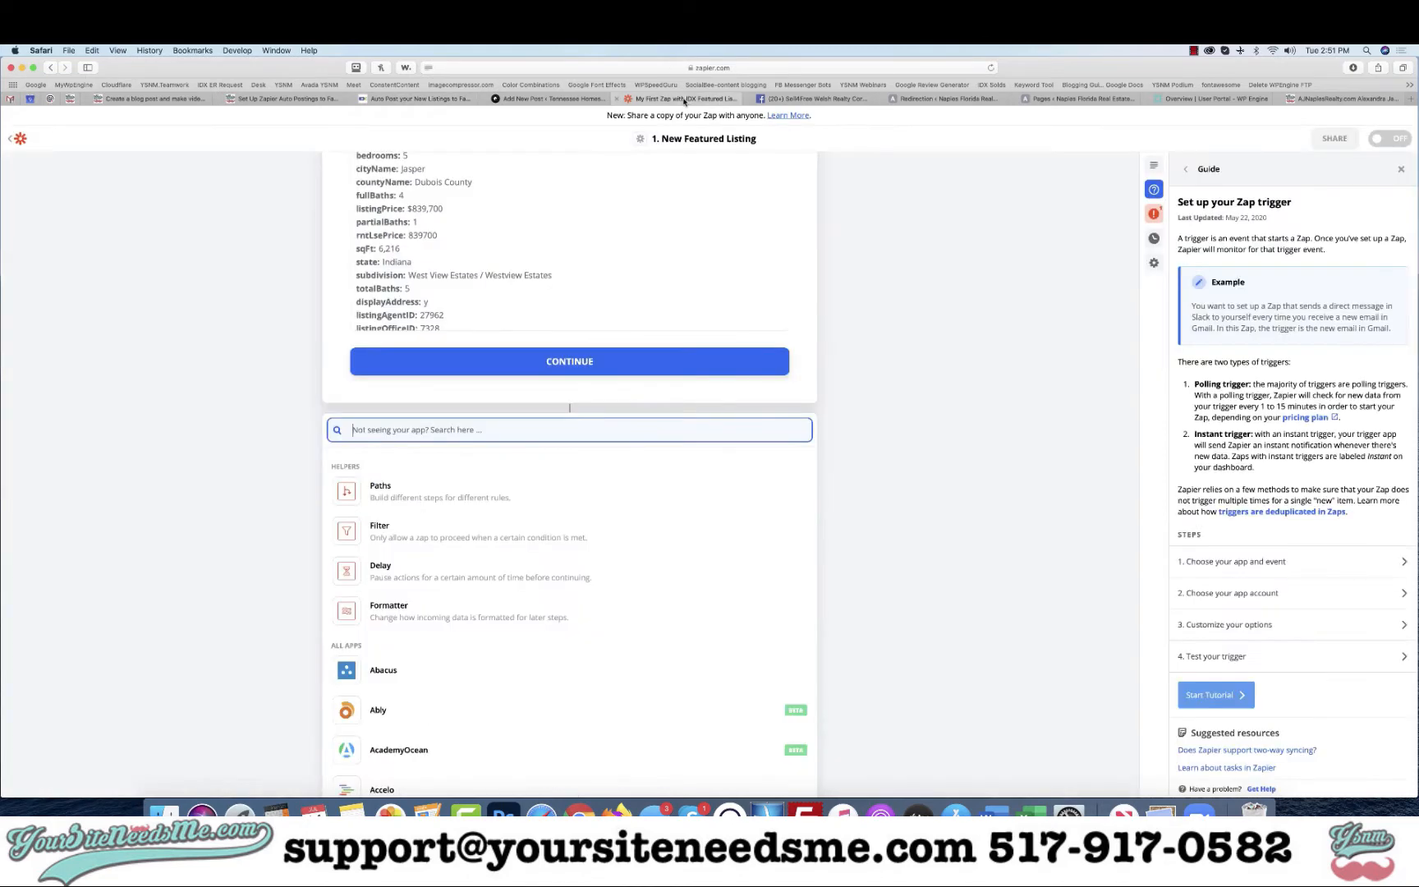
pyautogui.write('facebook')
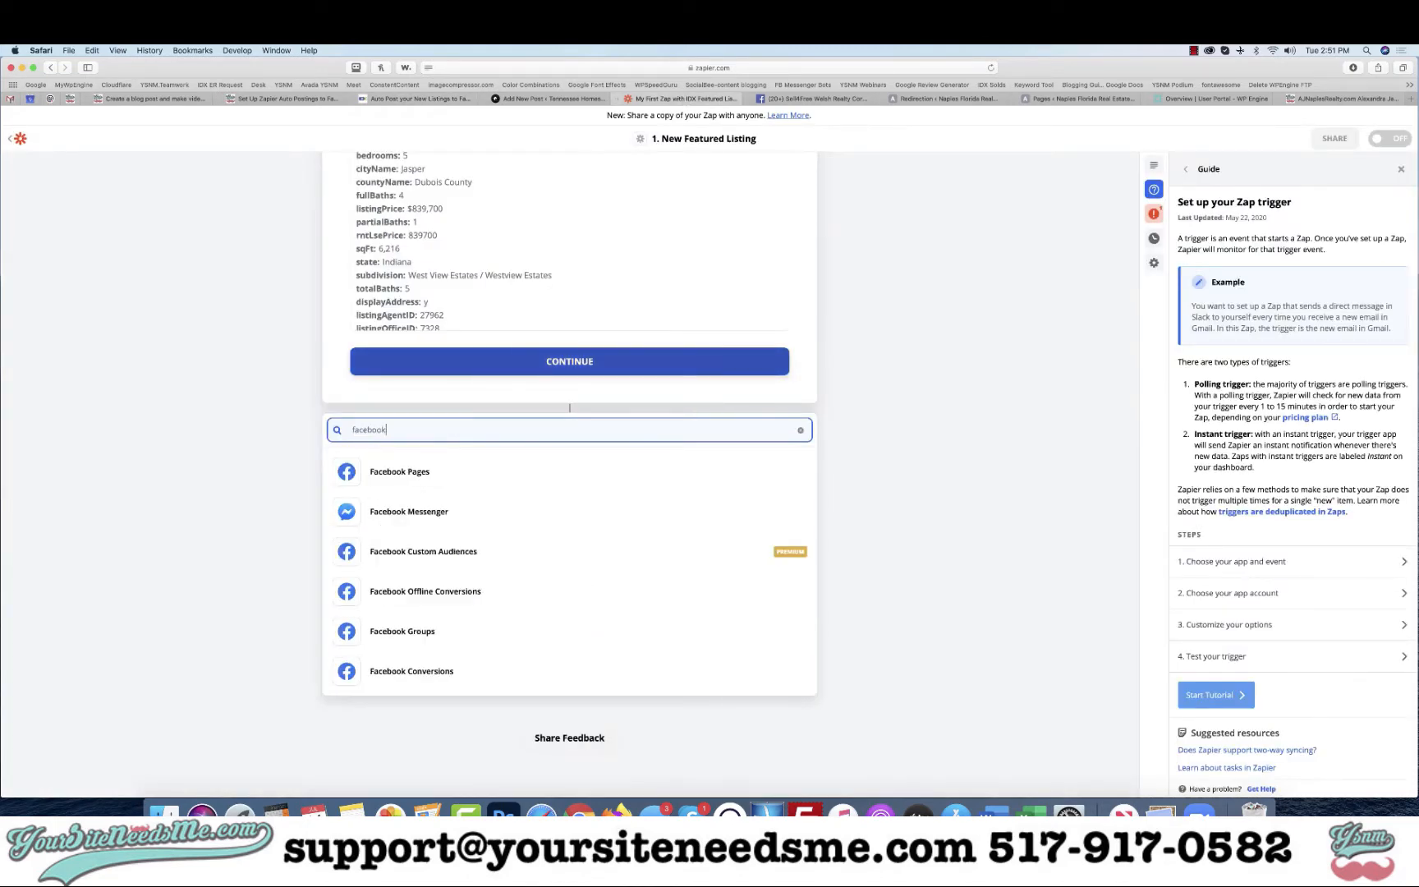
pyautogui.click(400, 470)
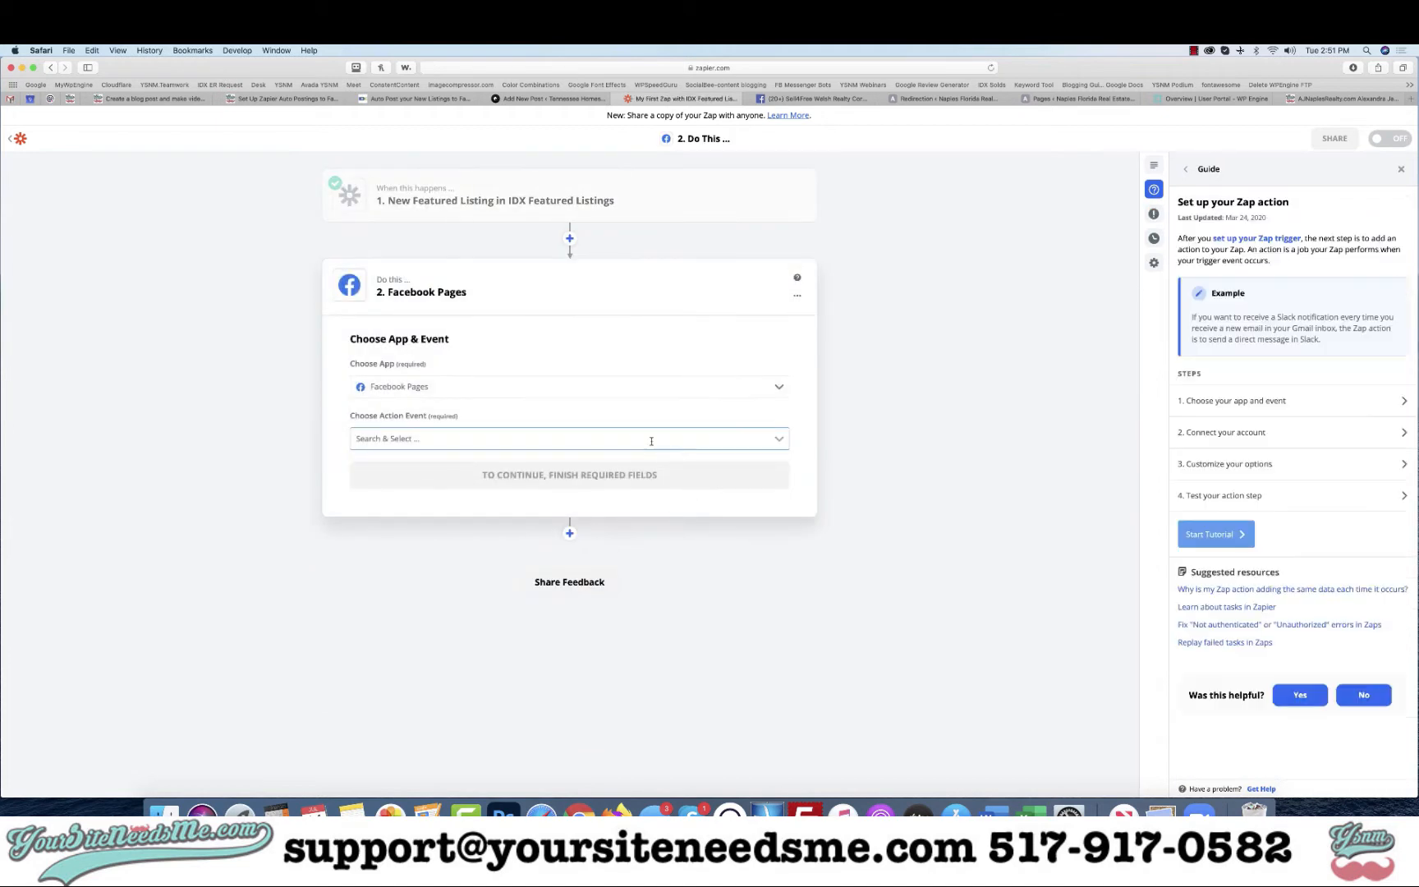
# Step: Consult the guide for the action event, set it to Create Page Post in Zapier, and continue
pyautogui.click(518, 443)
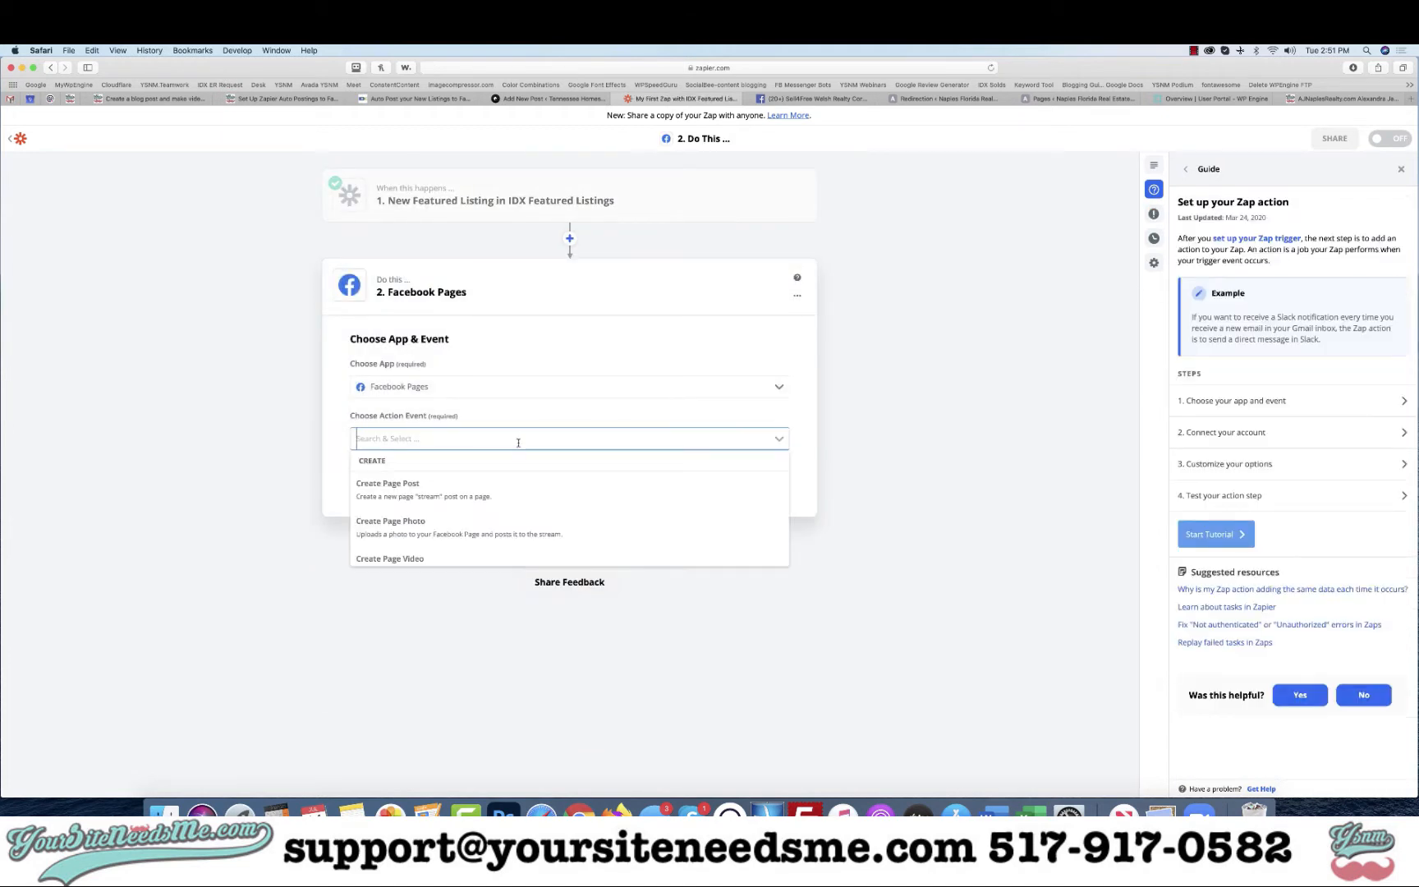
pyautogui.click(334, 406)
pyautogui.click(411, 98)
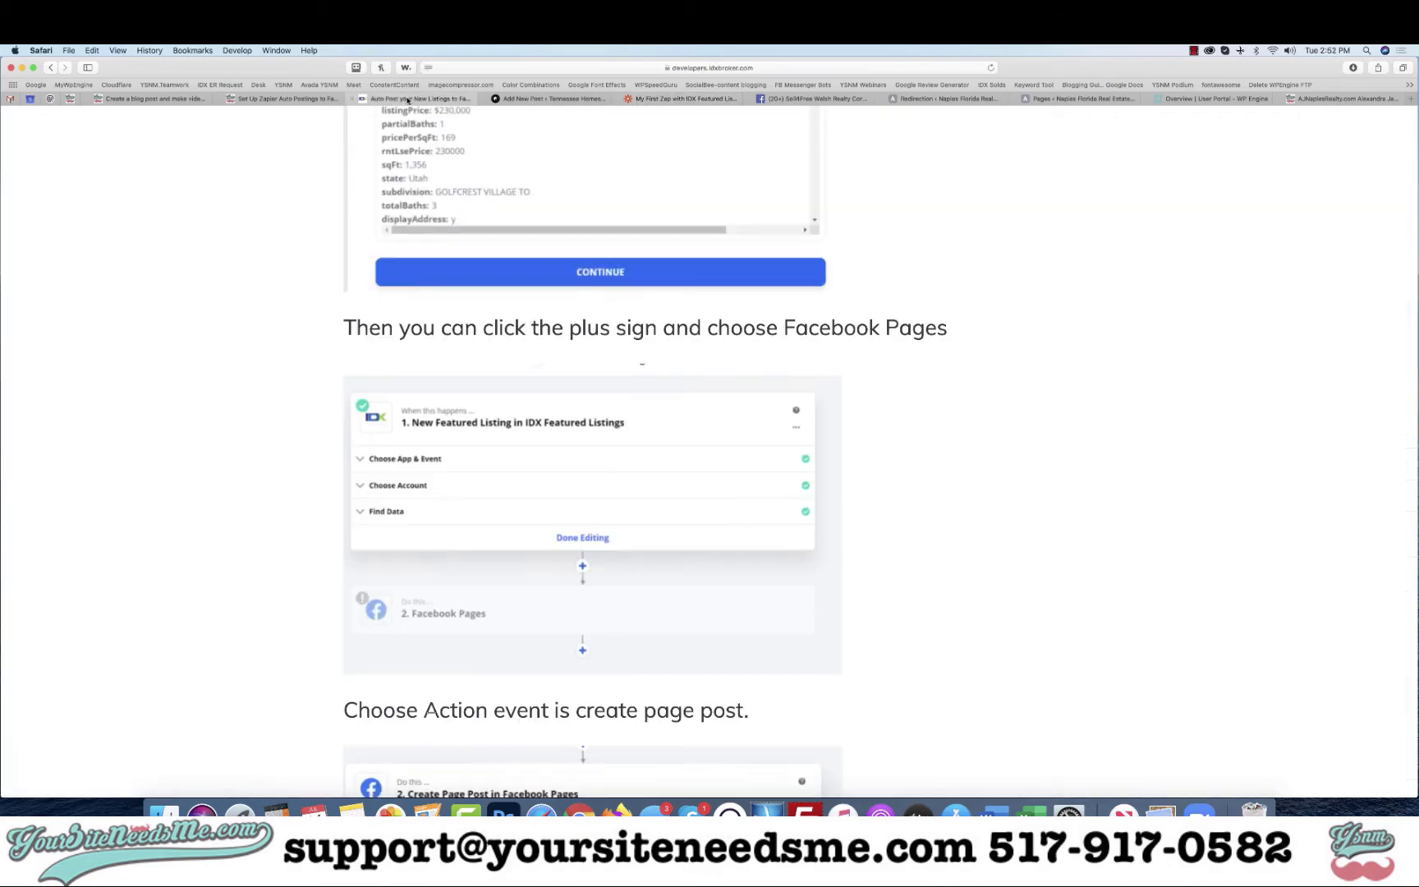
pyautogui.scroll(-5, 451, 469)
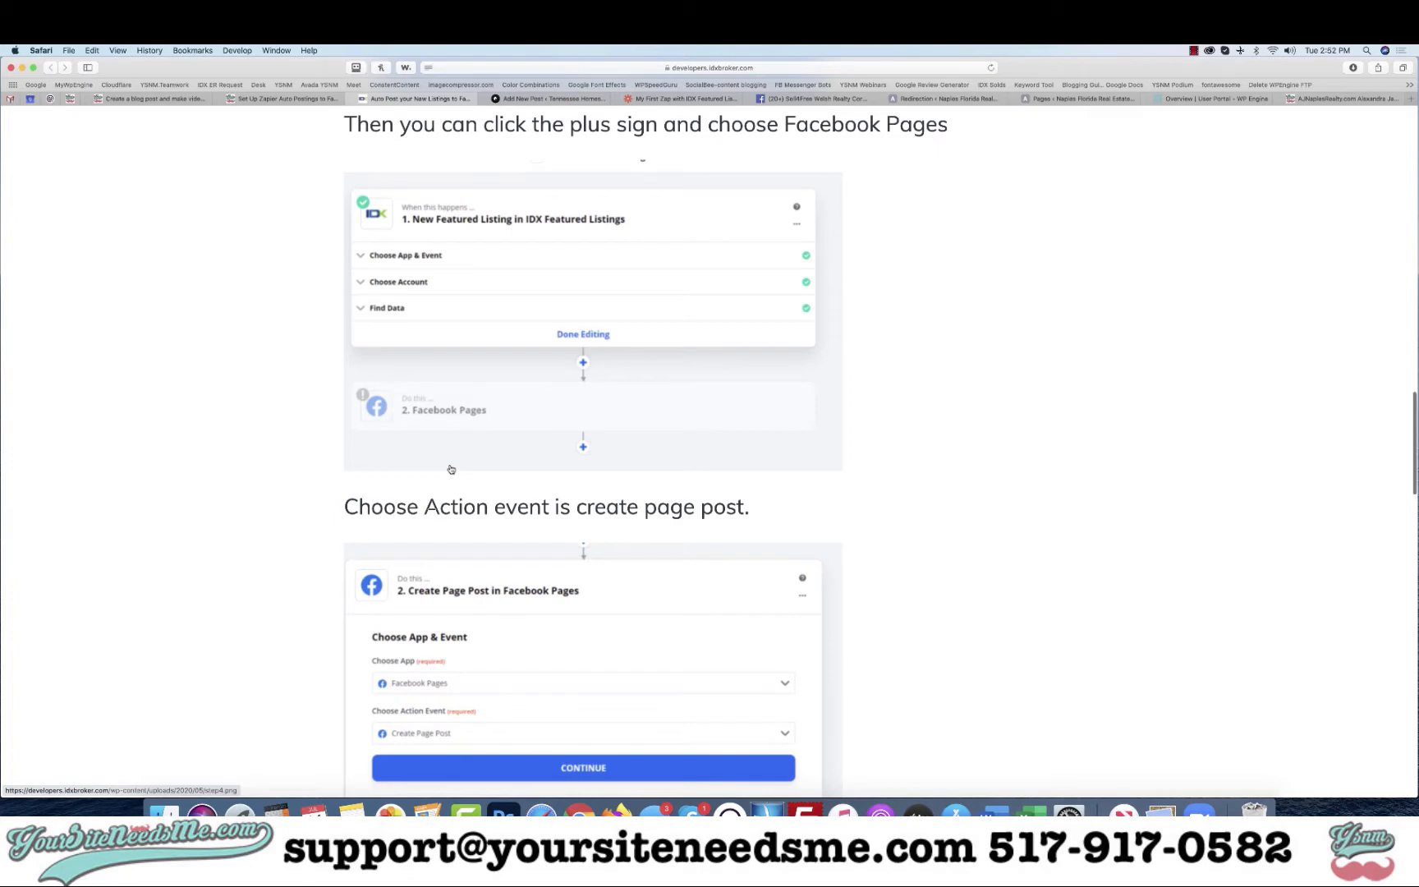
pyautogui.scroll(-4, 451, 469)
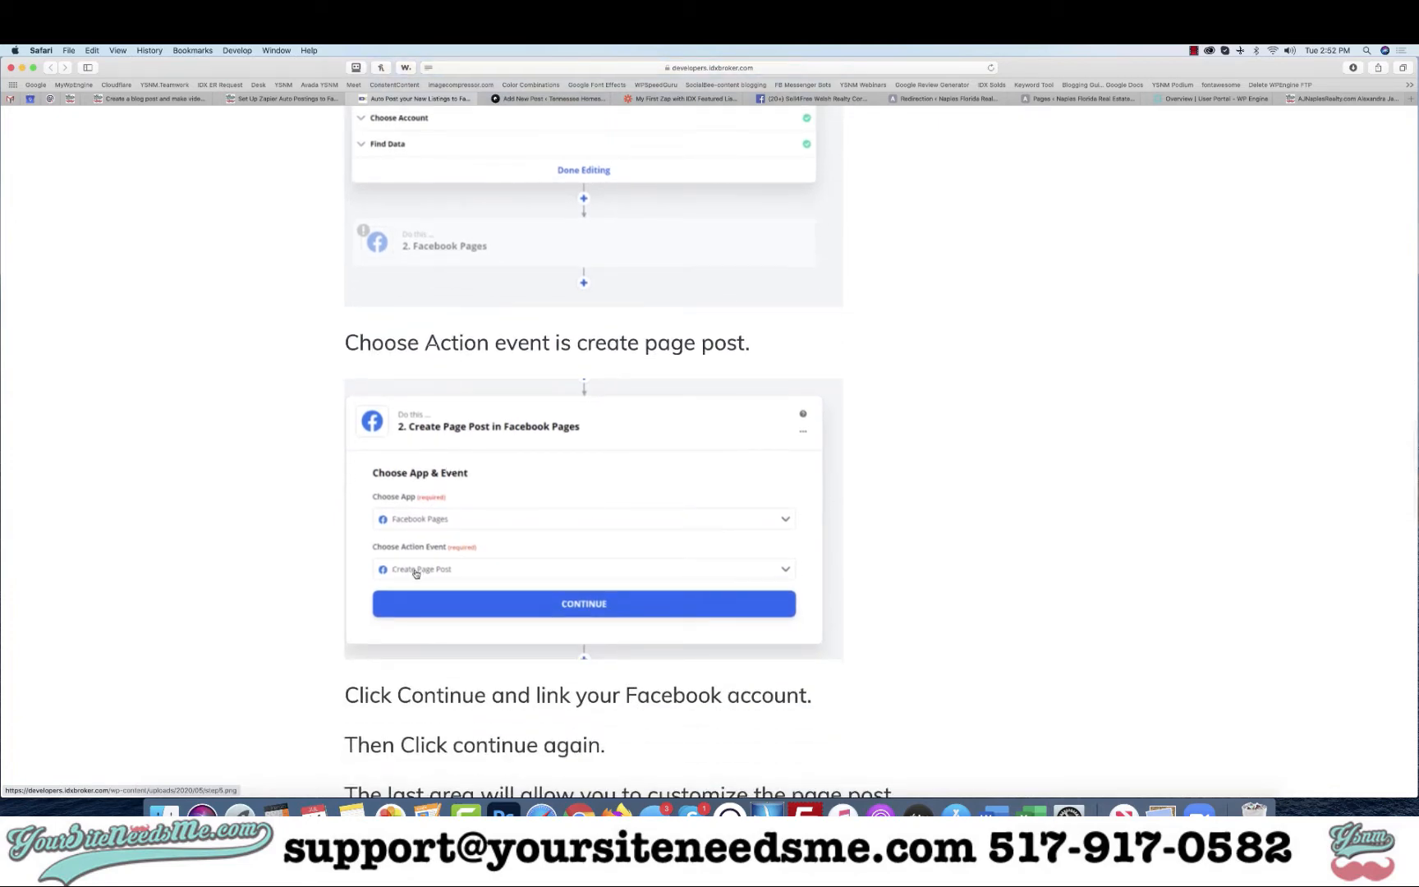
pyautogui.click(642, 99)
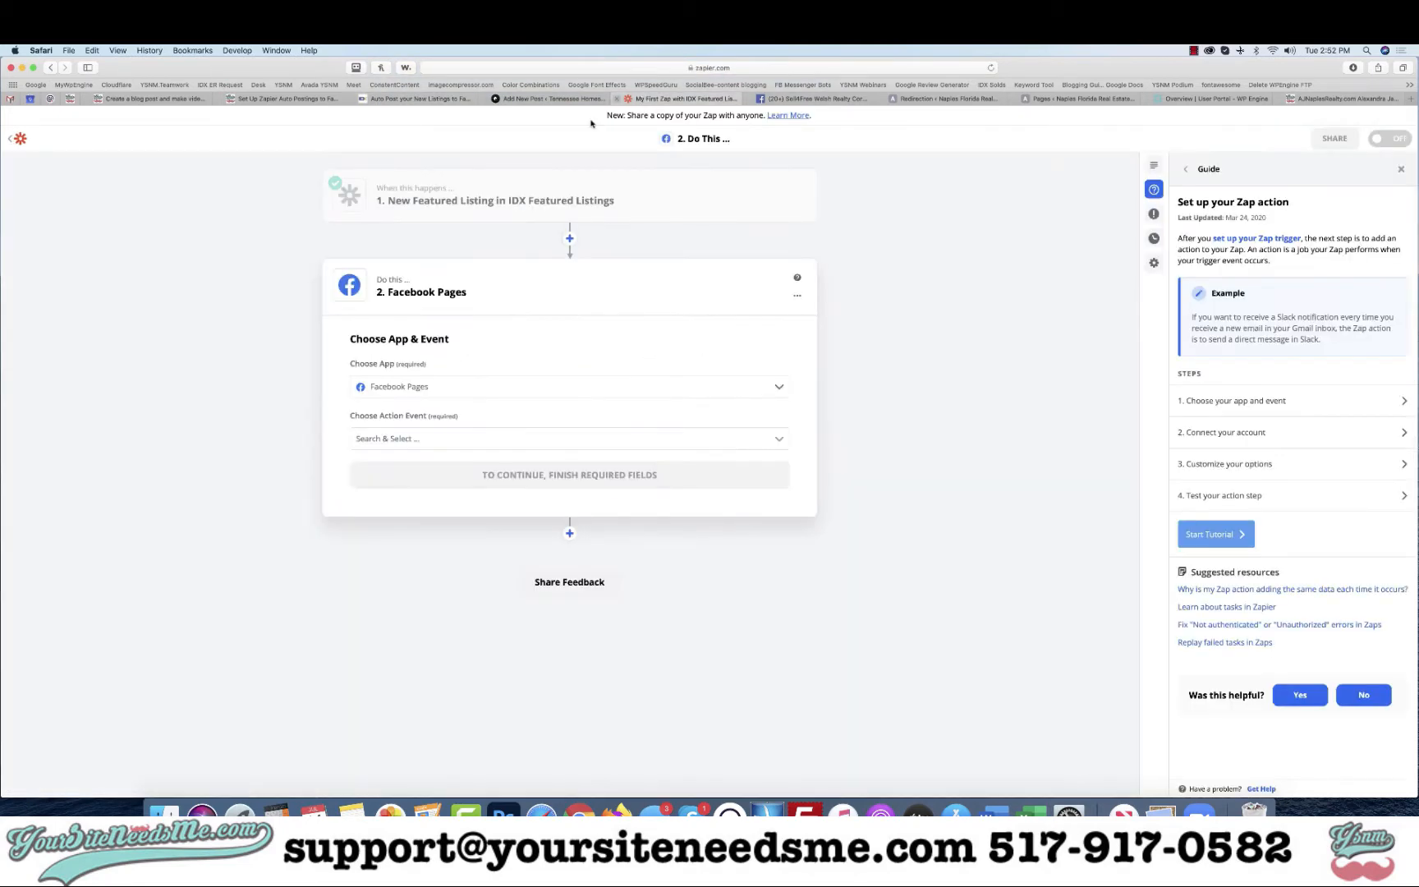
pyautogui.click(447, 439)
pyautogui.click(417, 482)
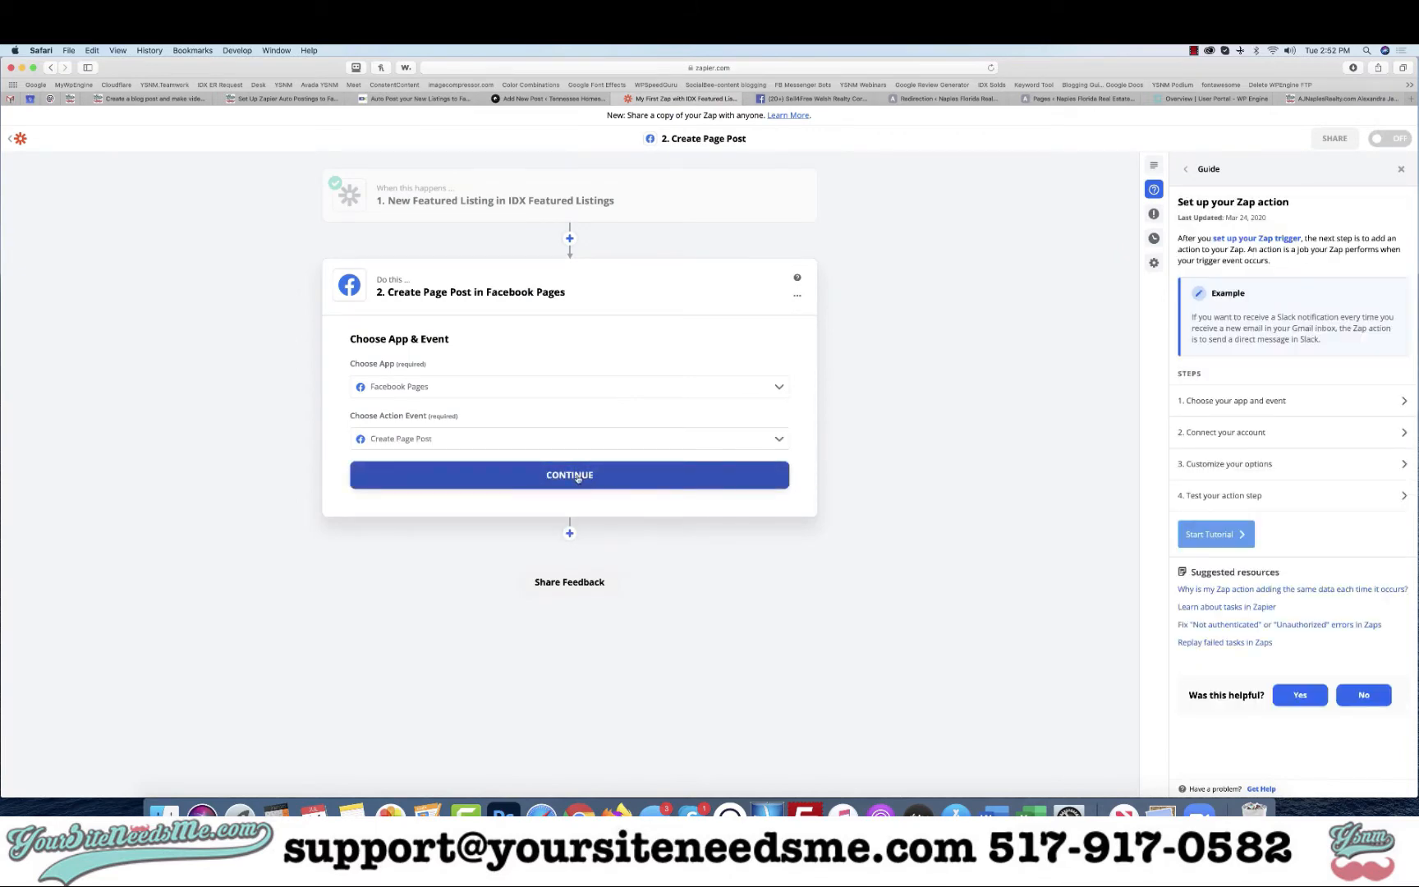
pyautogui.click(577, 478)
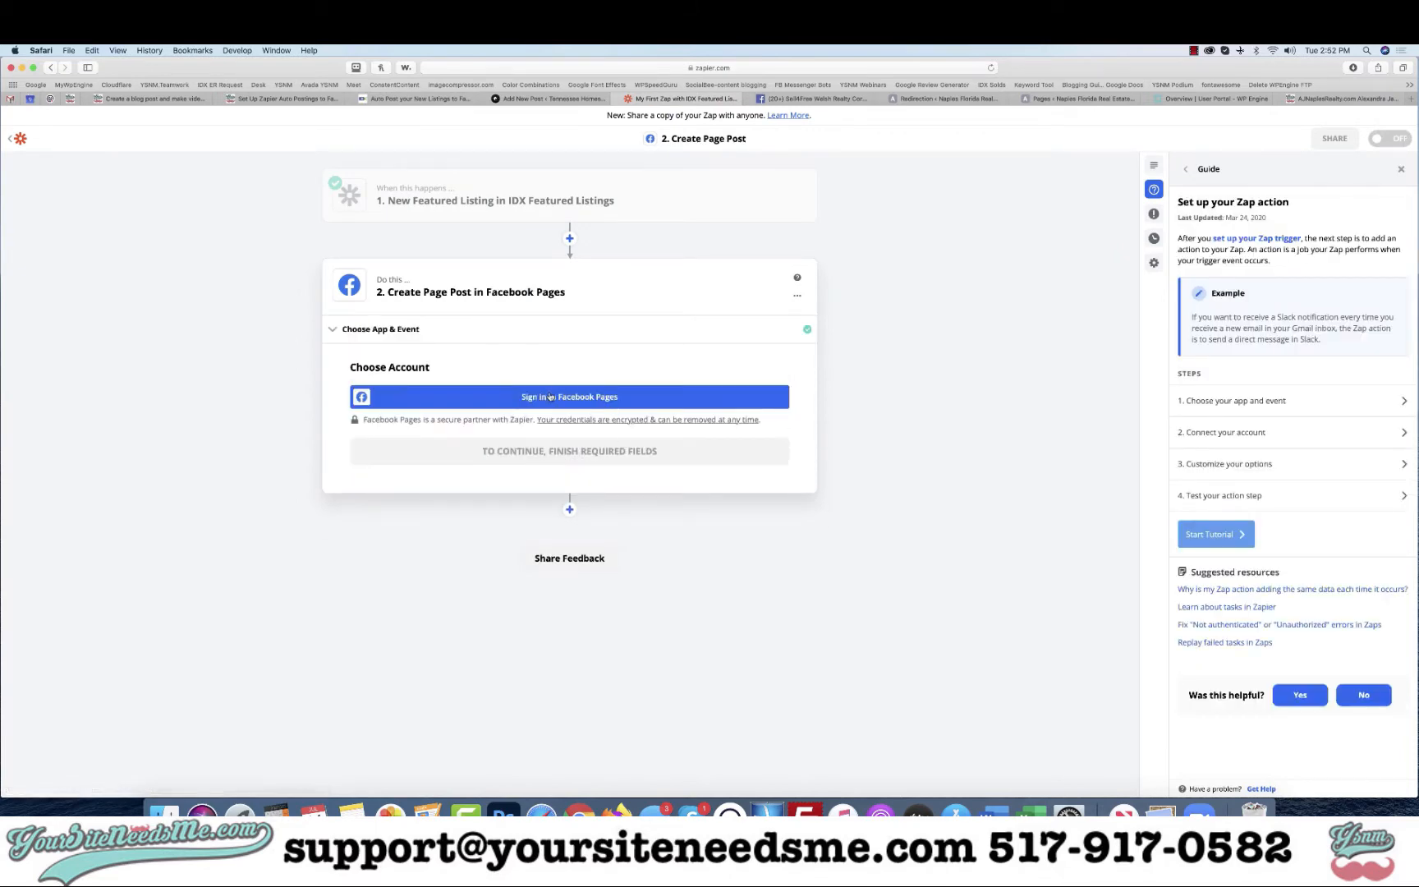
# Step: Sign in to Facebook Pages with the current Facebook profile and select only the Sell4Free Welsh Realty Corp. page for Zapier
pyautogui.click(550, 396)
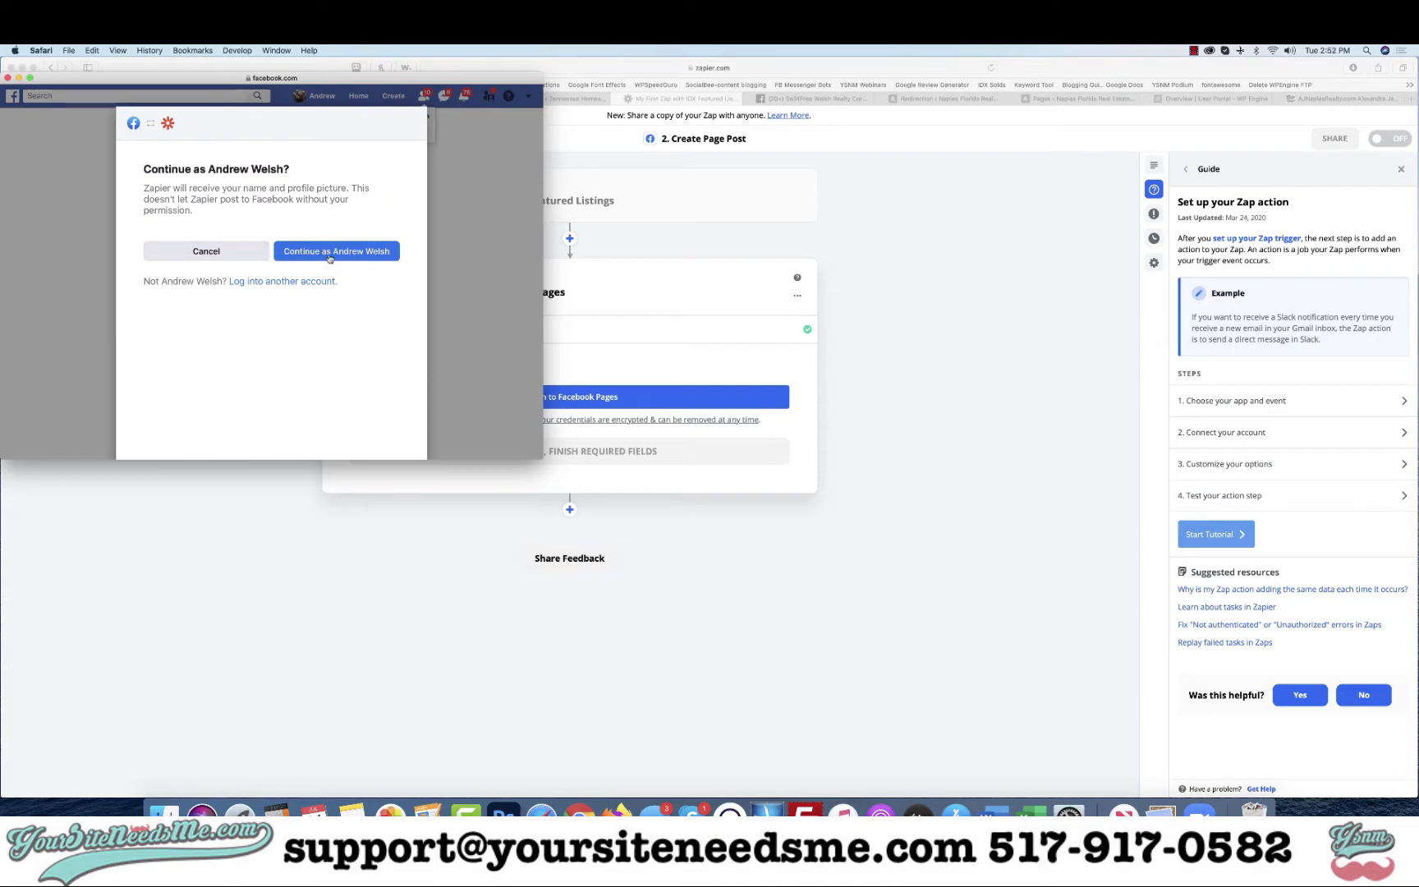
pyautogui.click(330, 252)
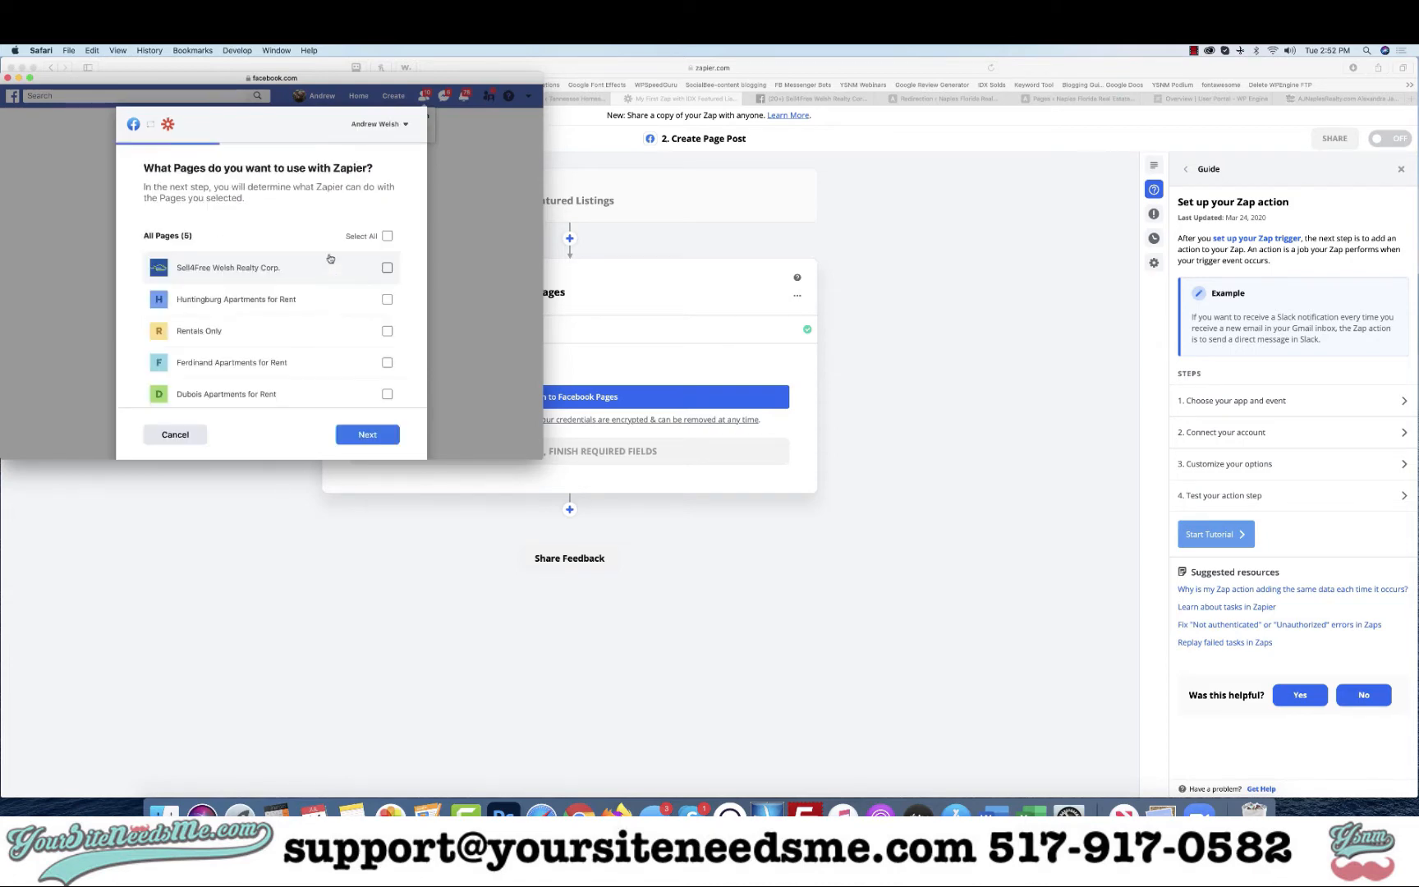
pyautogui.click(386, 267)
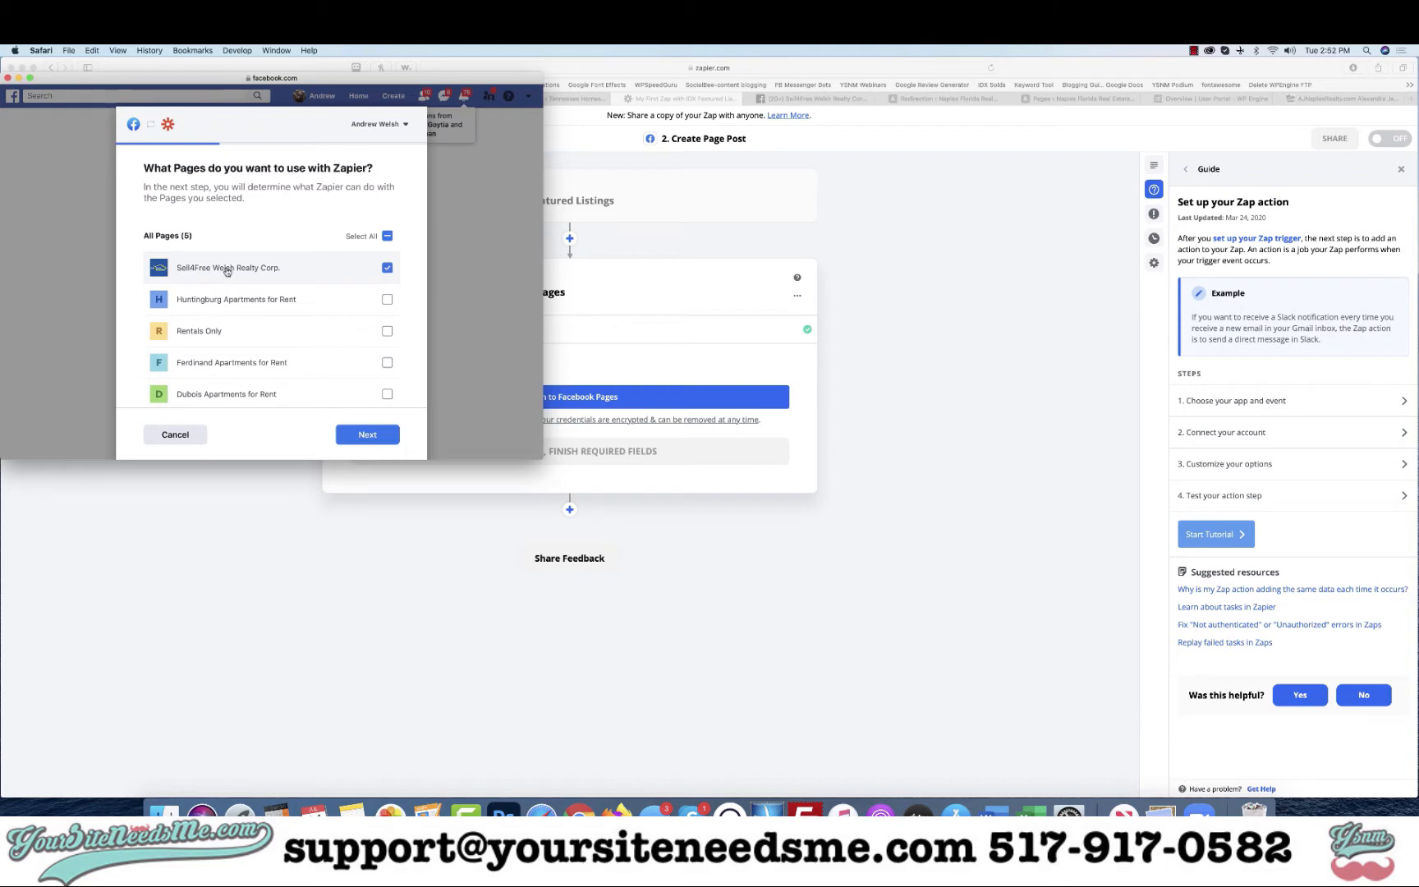
pyautogui.click(371, 441)
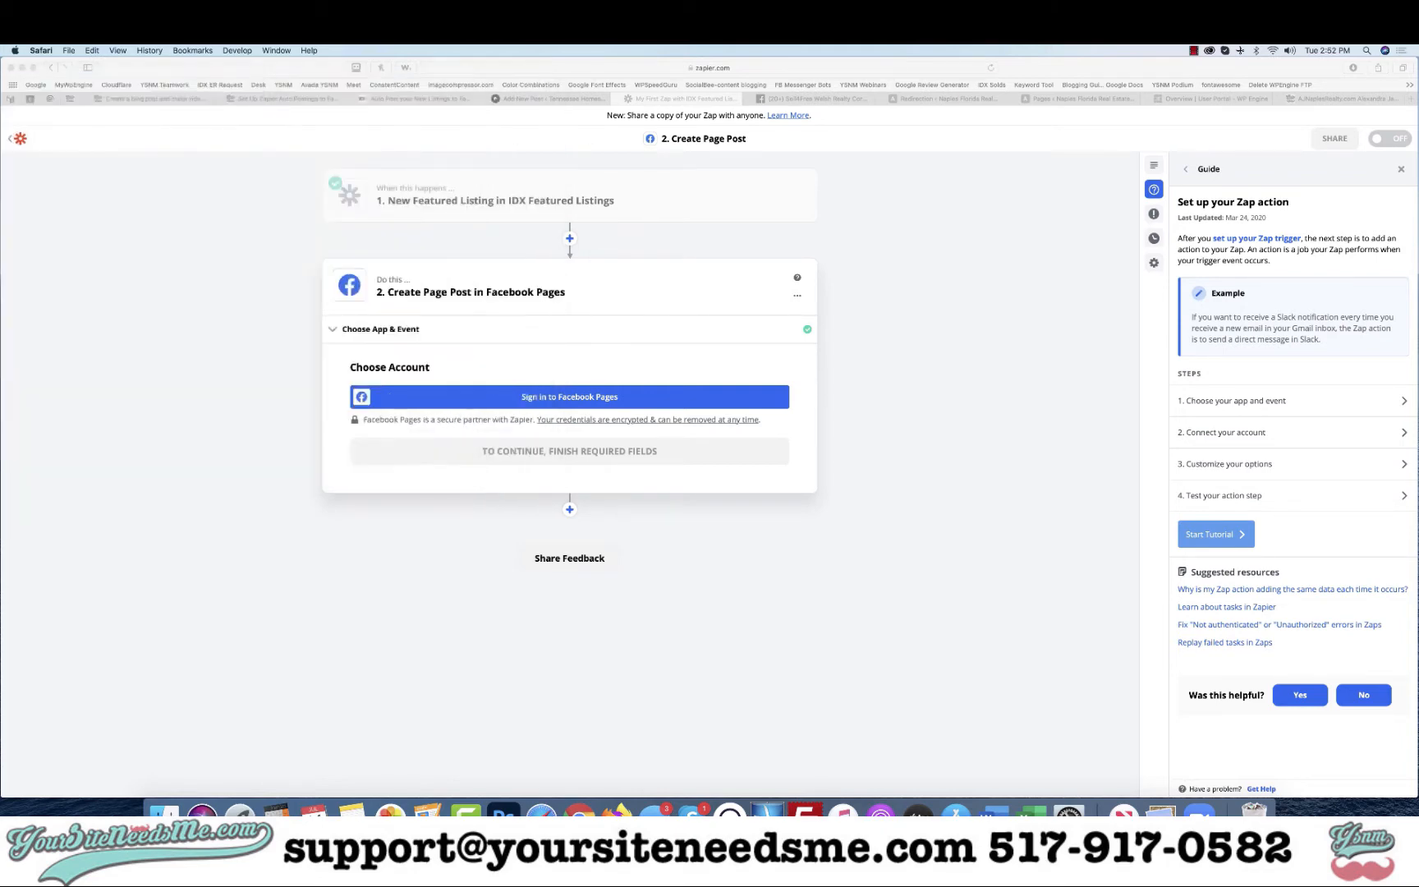
# Step: Check the guide's account-linking instructions, grant Zapier all listed page permissions, and continue with the linked Facebook Pages account
pyautogui.click(406, 98)
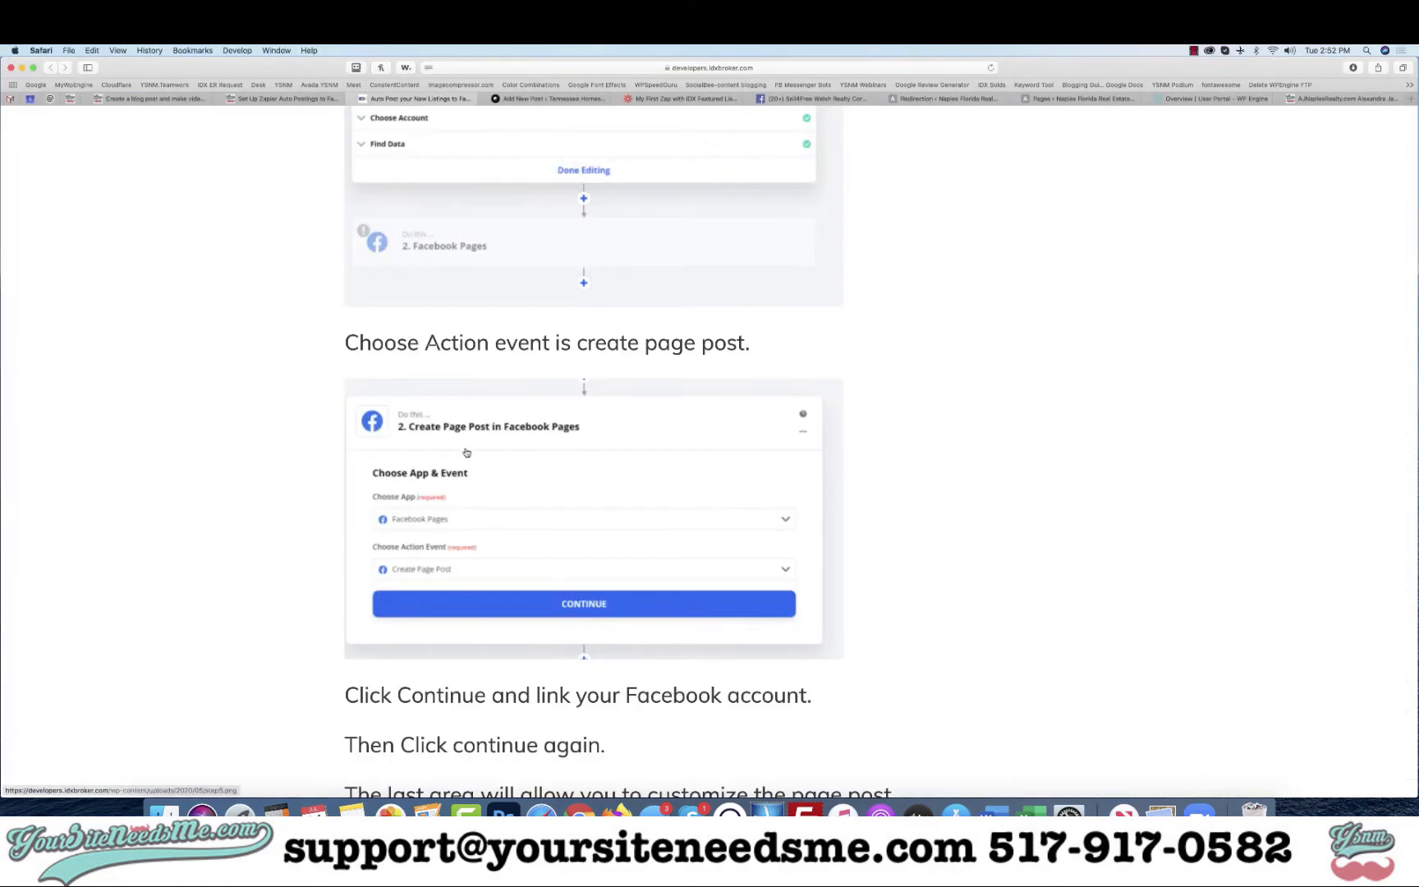
pyautogui.scroll(-6, 466, 452)
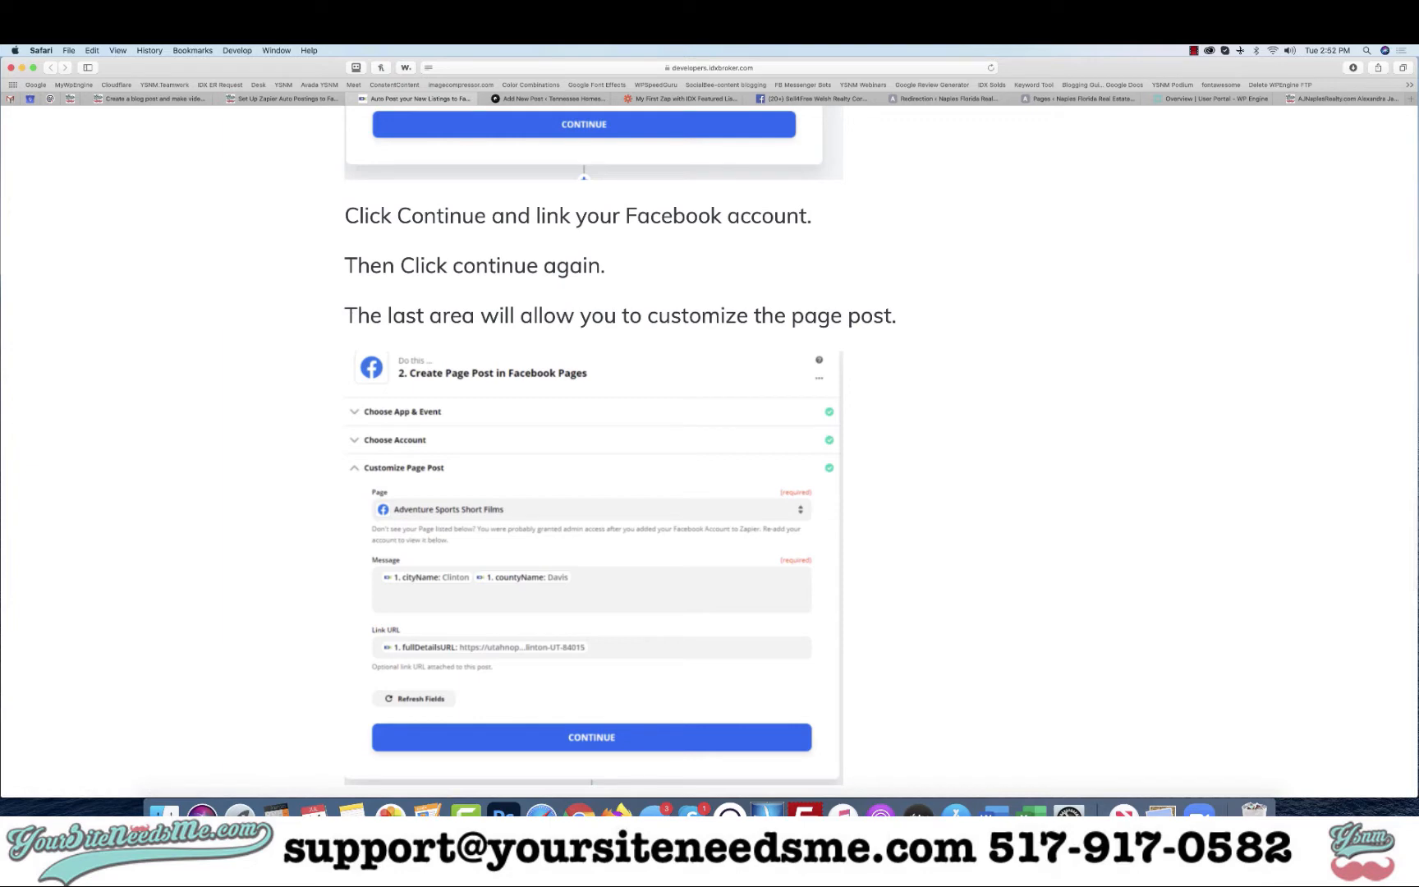
pyautogui.moveTo(0, 172); pyautogui.dragTo(767, 172)
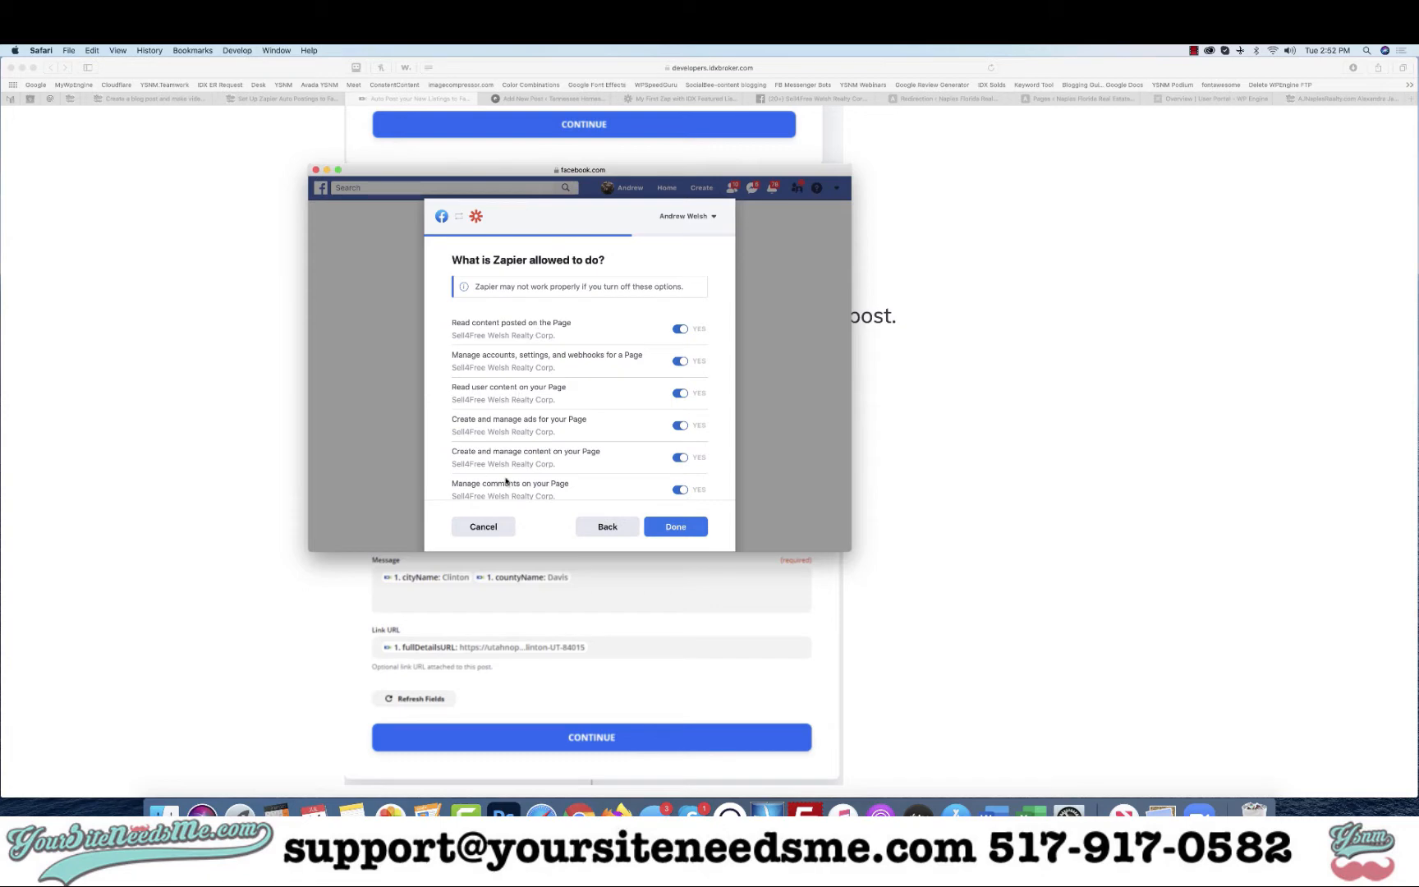
pyautogui.scroll(-1, 506, 481)
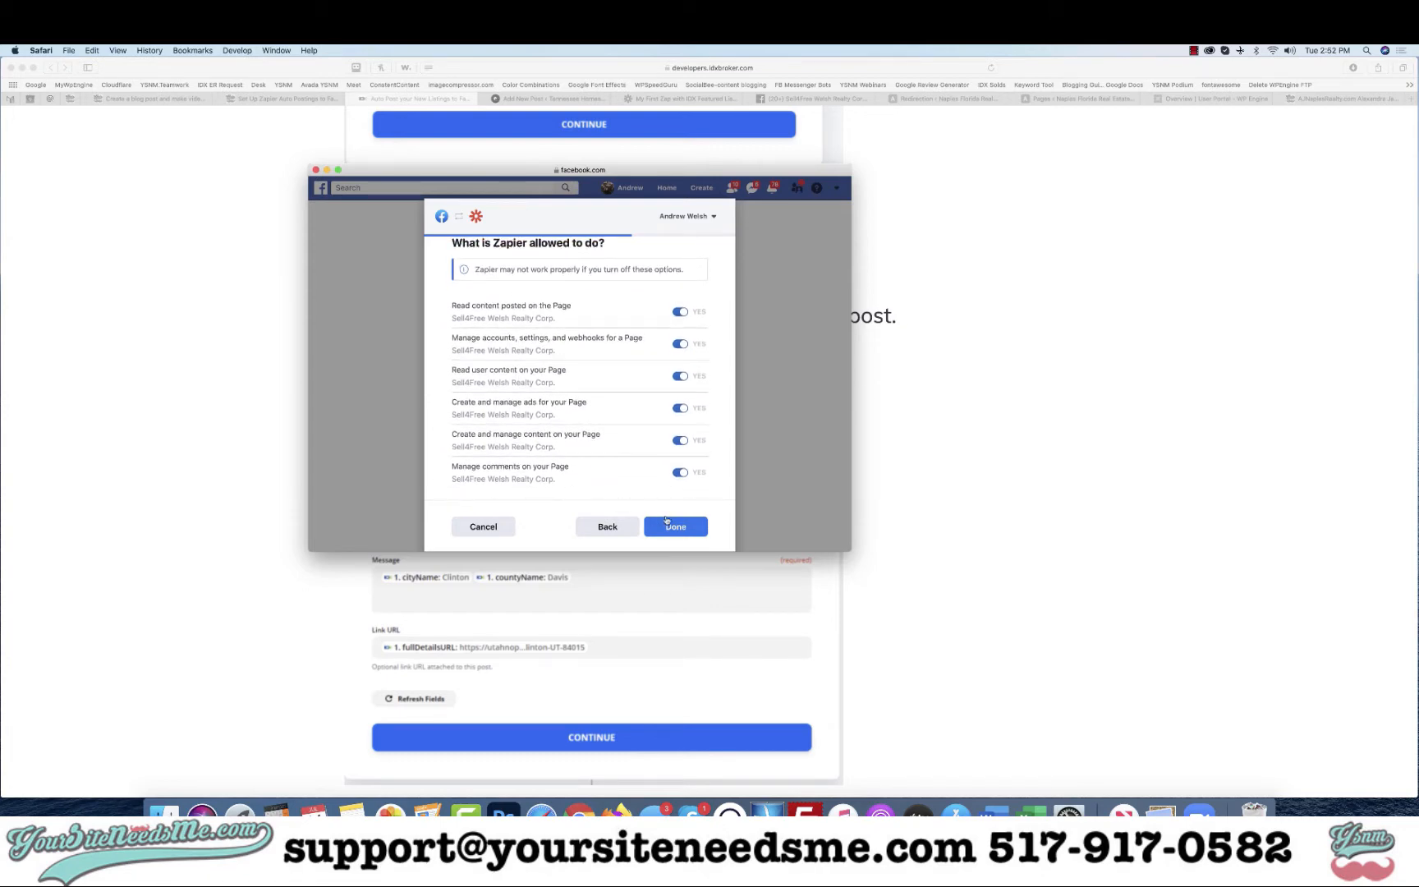
pyautogui.click(676, 526)
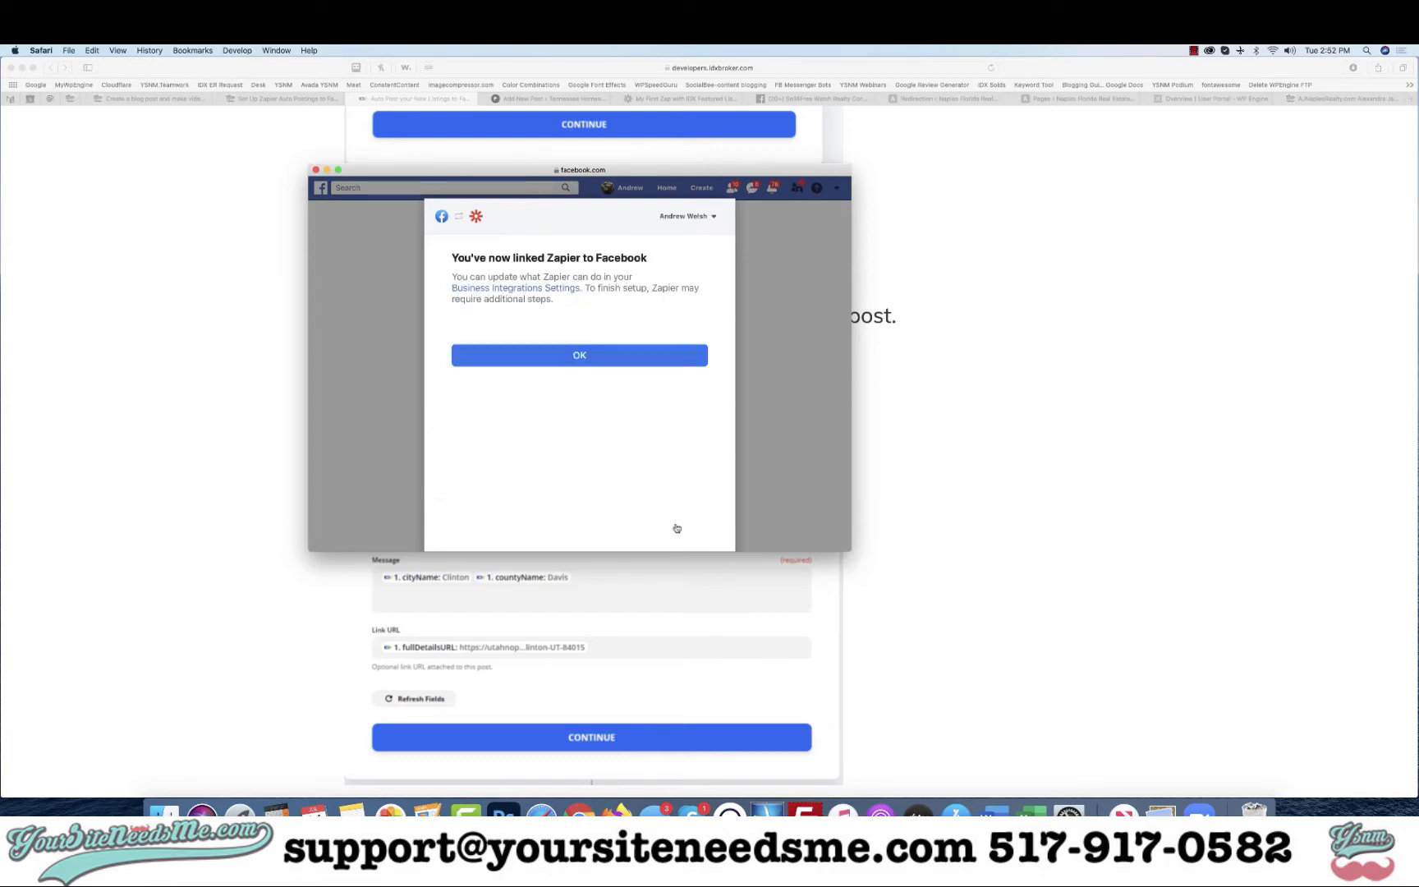
pyautogui.click(579, 355)
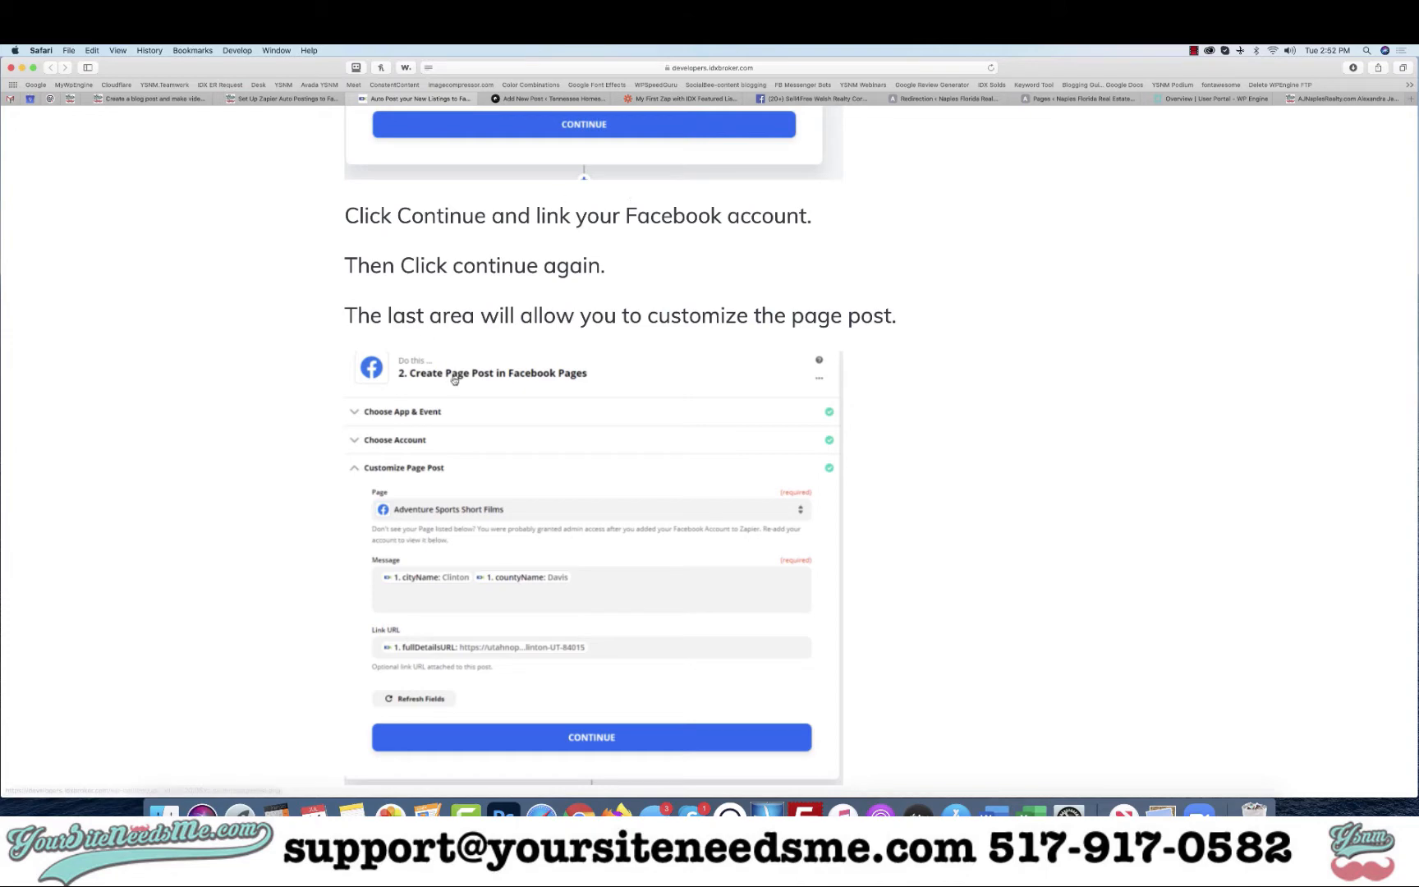
pyautogui.click(641, 99)
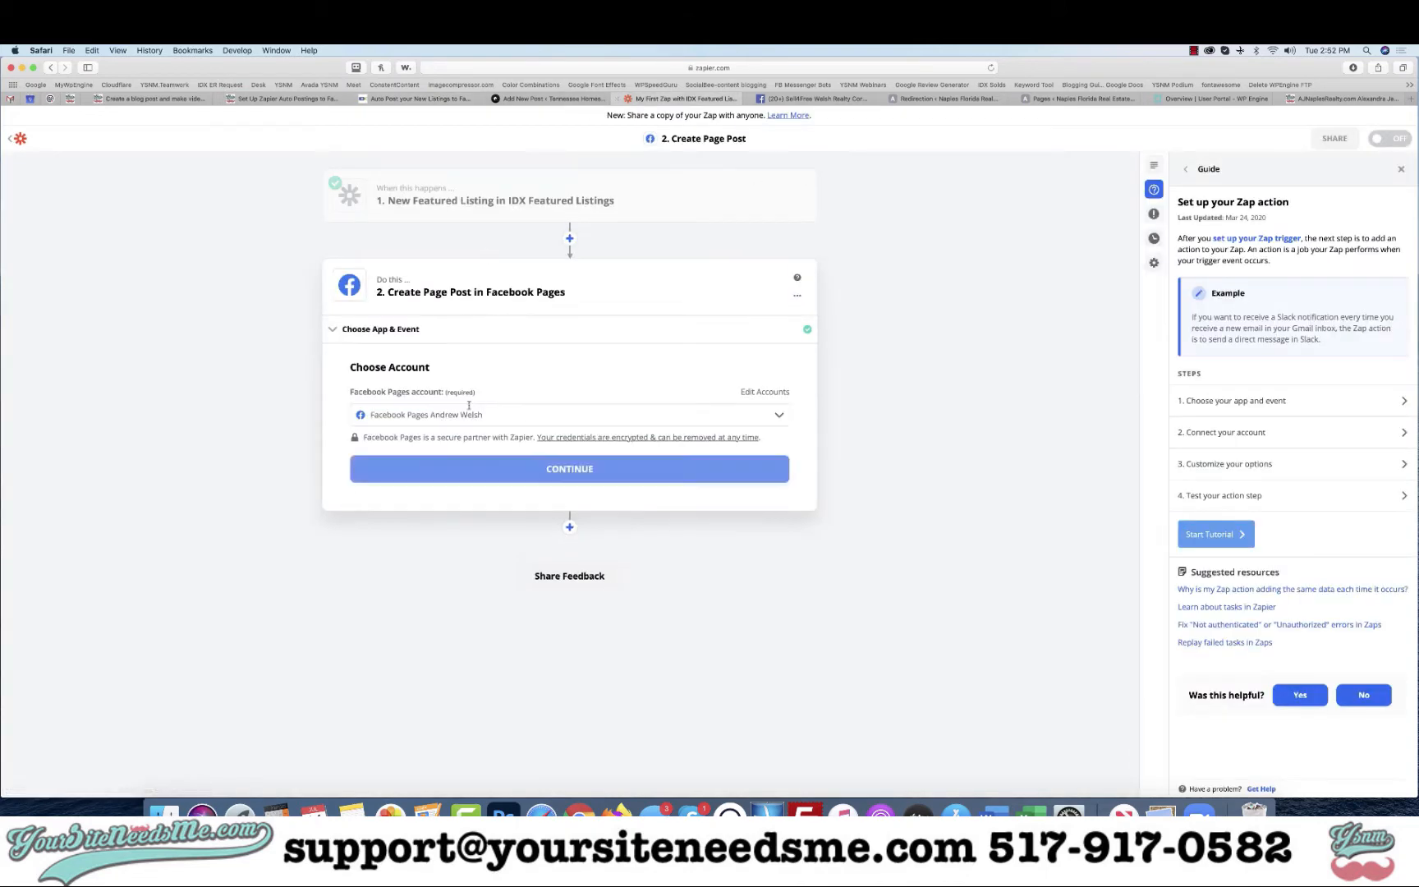
pyautogui.click(558, 475)
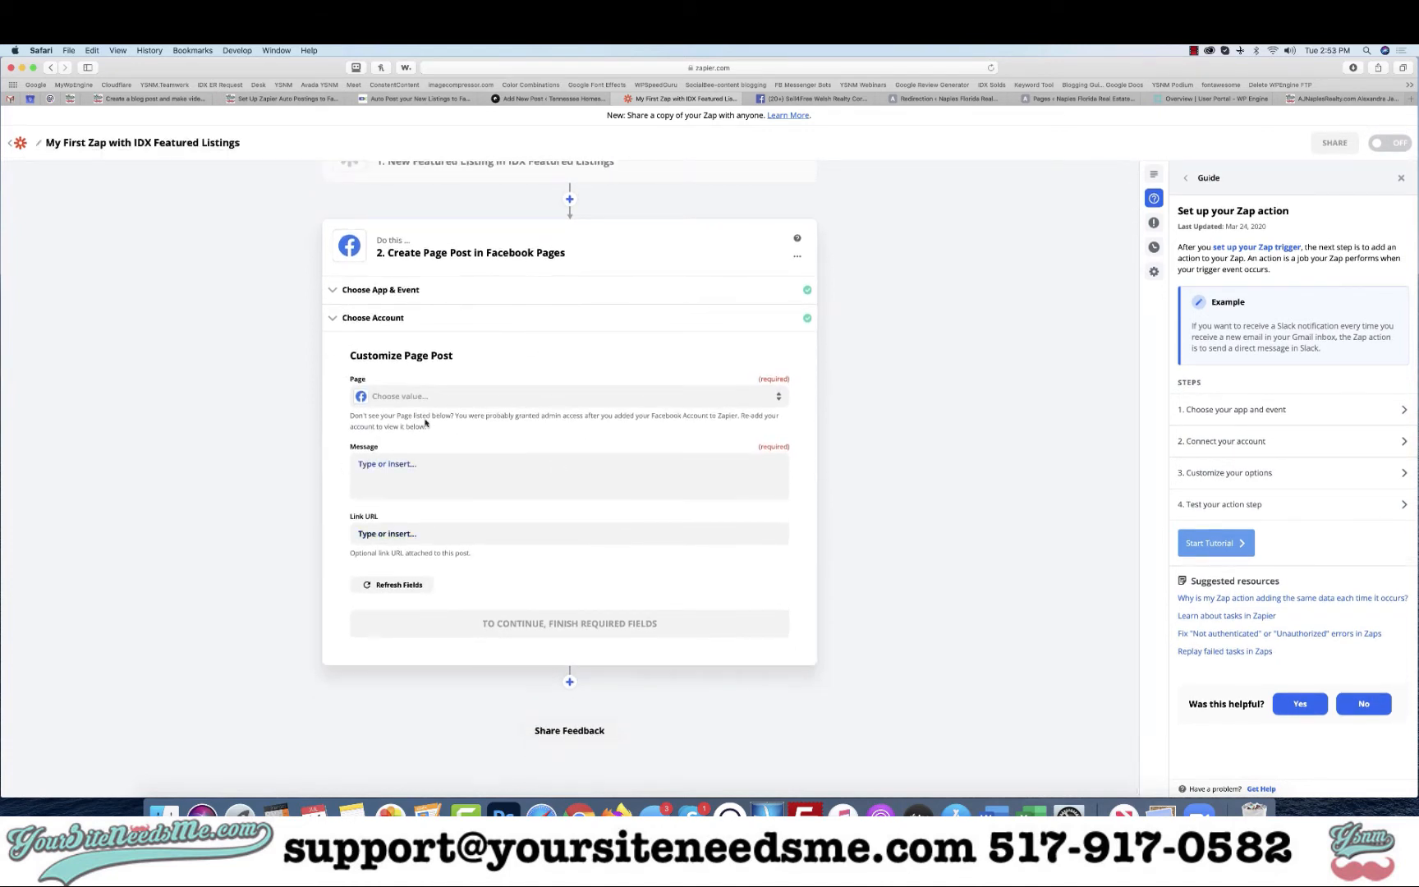
# Step: Check the guide's page post example and set the post's Page to Sell4Free Welsh Realty Corp
pyautogui.click(431, 100)
pyautogui.scroll(-1, 451, 444)
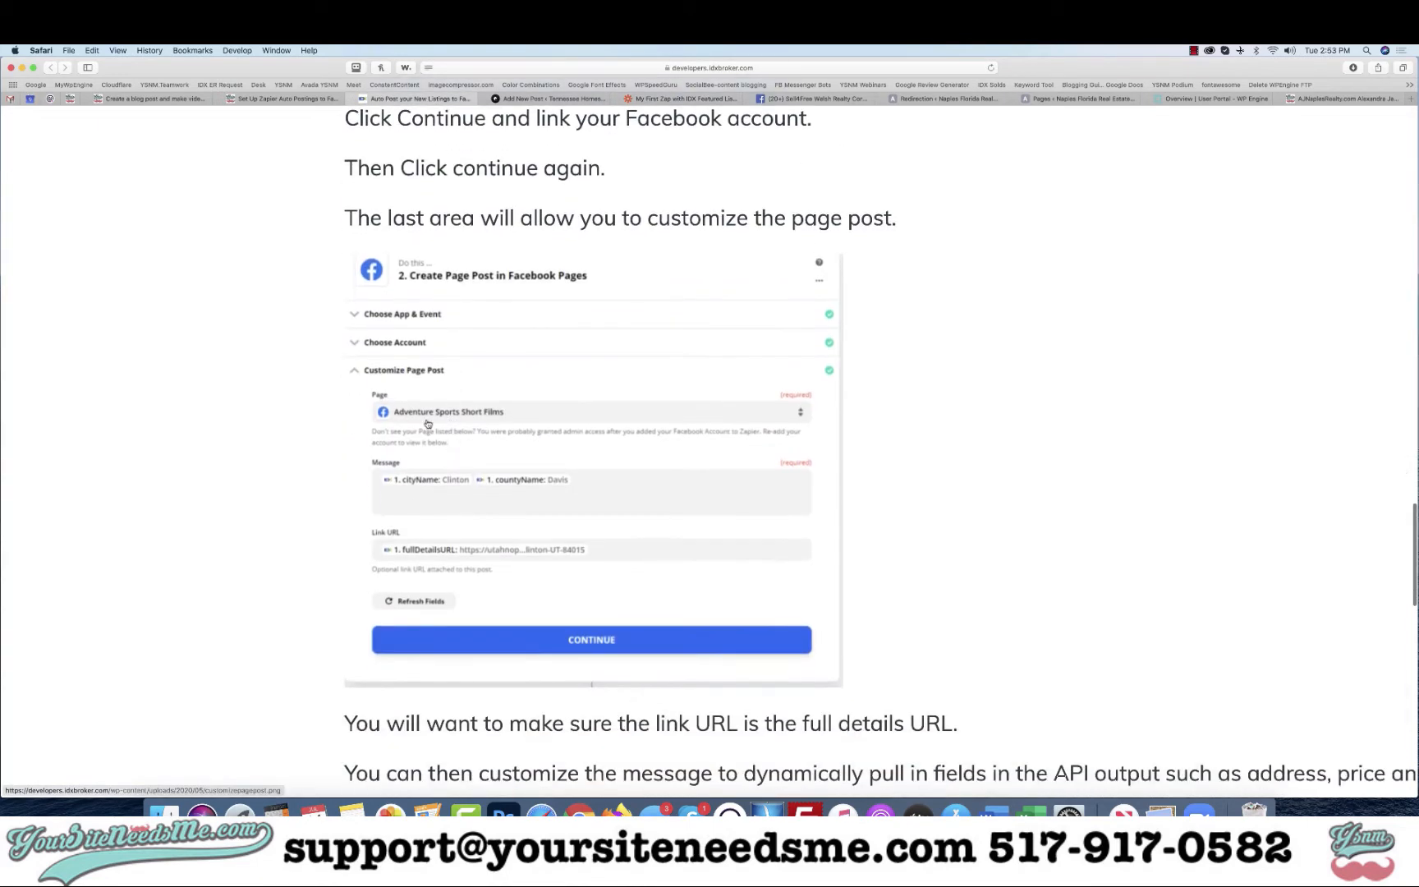
pyautogui.click(671, 100)
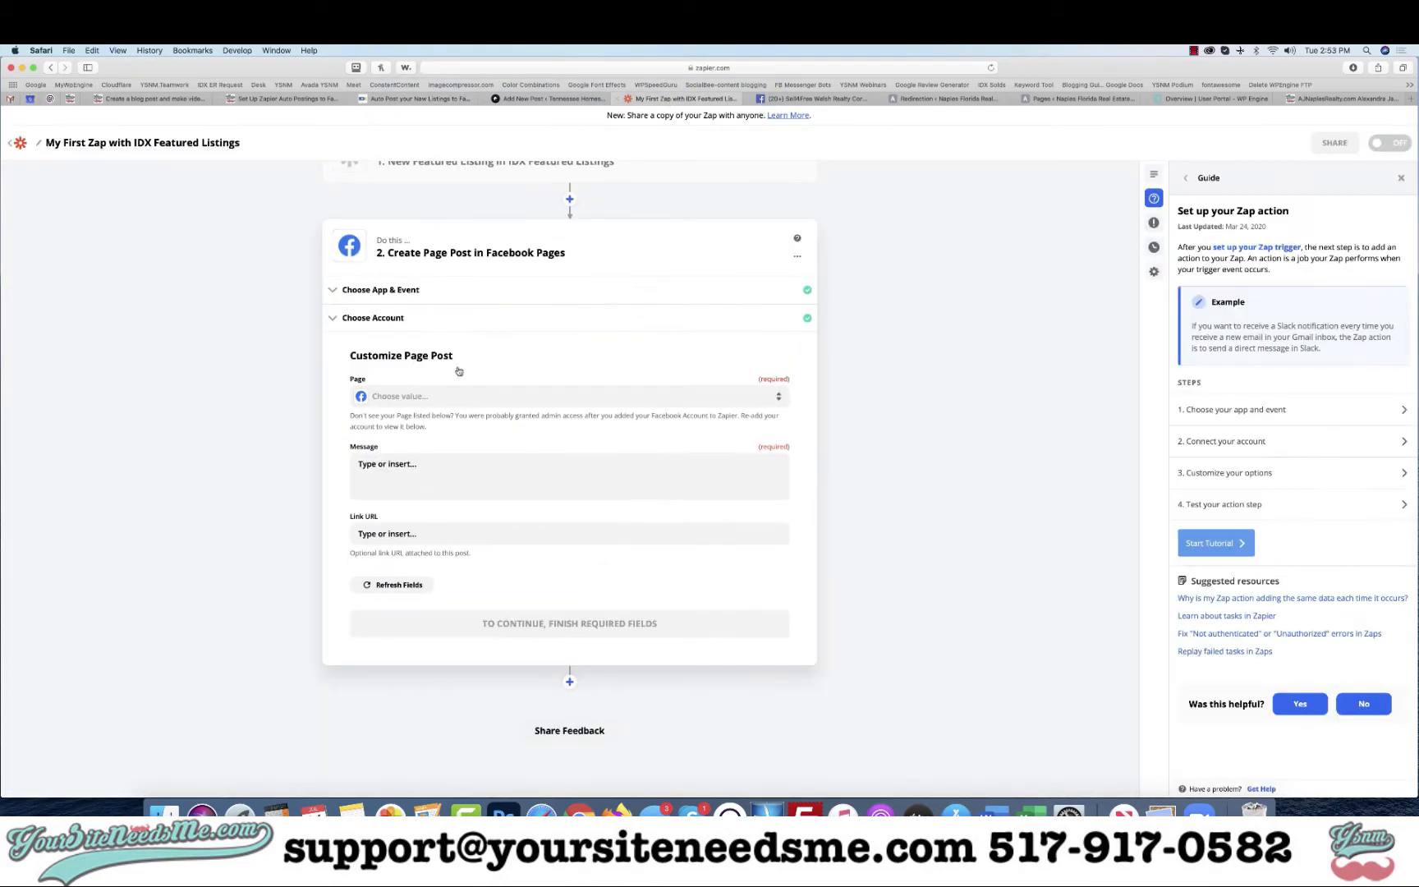
pyautogui.click(437, 401)
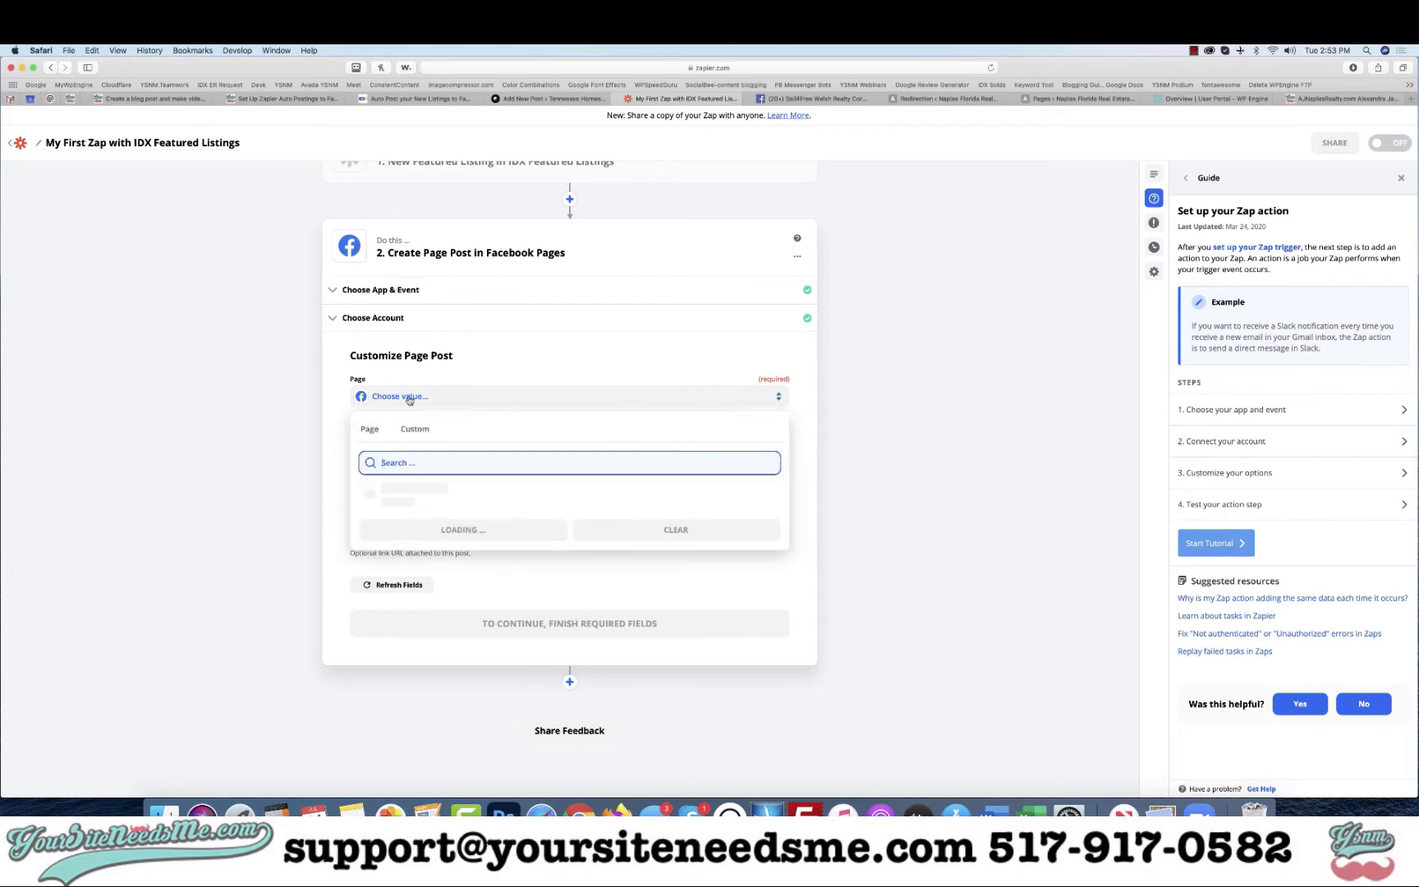
pyautogui.click(415, 493)
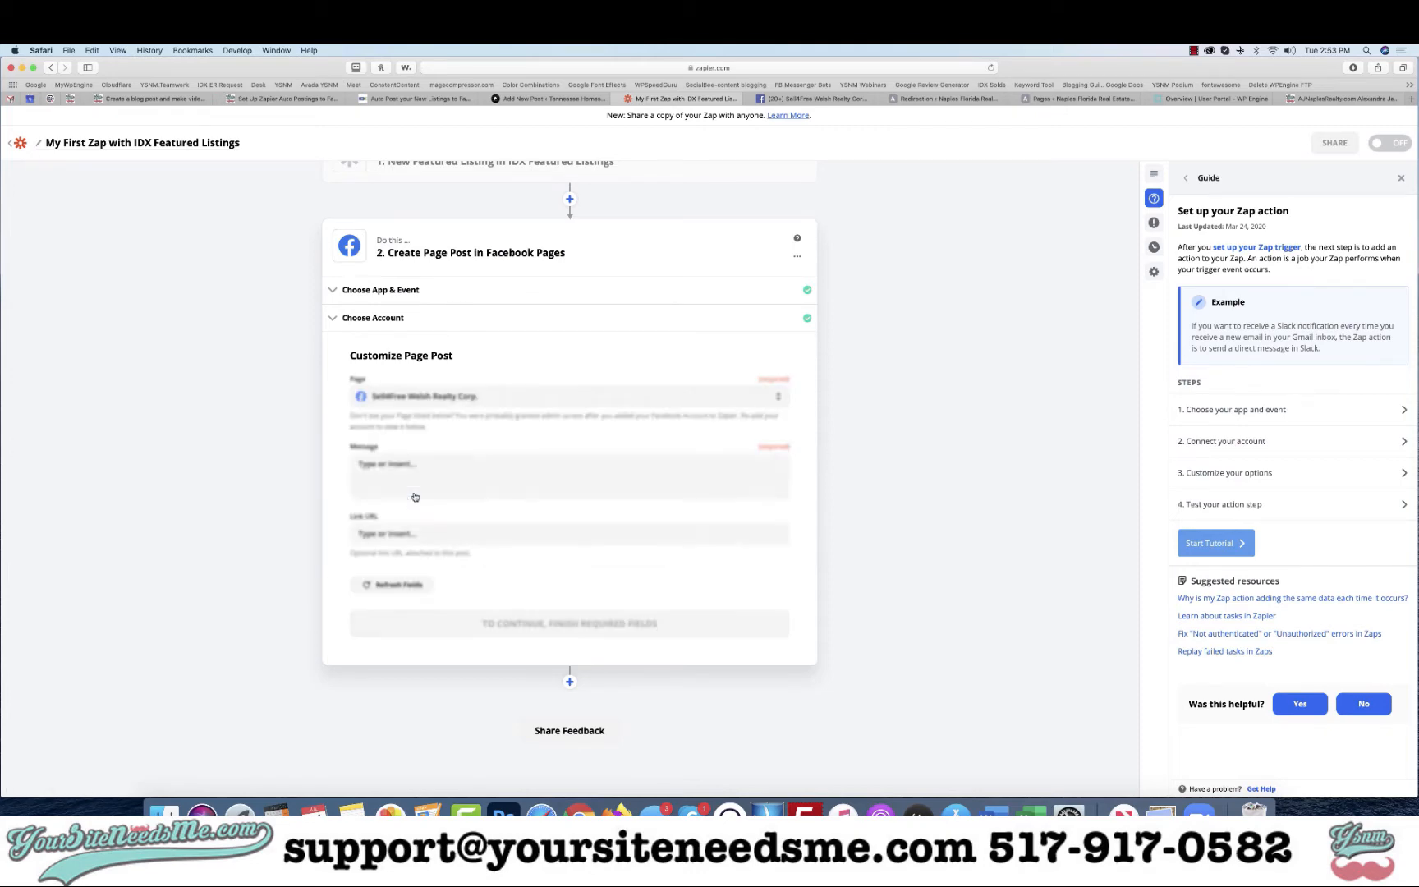
# Step: Check the guide's page post example and insert the cityName and countyName listing fields into the Facebook post's Message
pyautogui.click(436, 98)
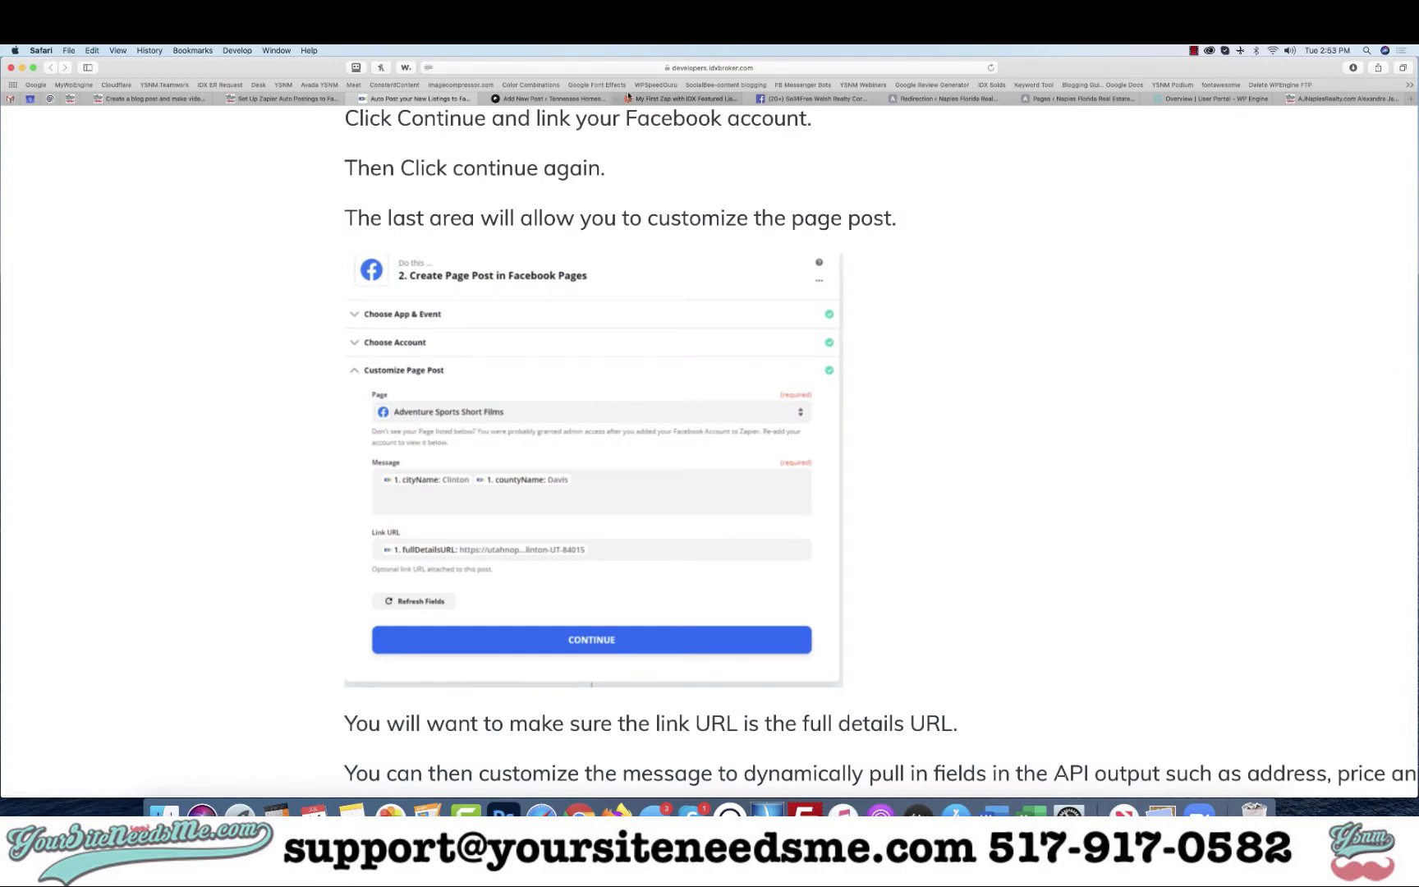
pyautogui.click(554, 100)
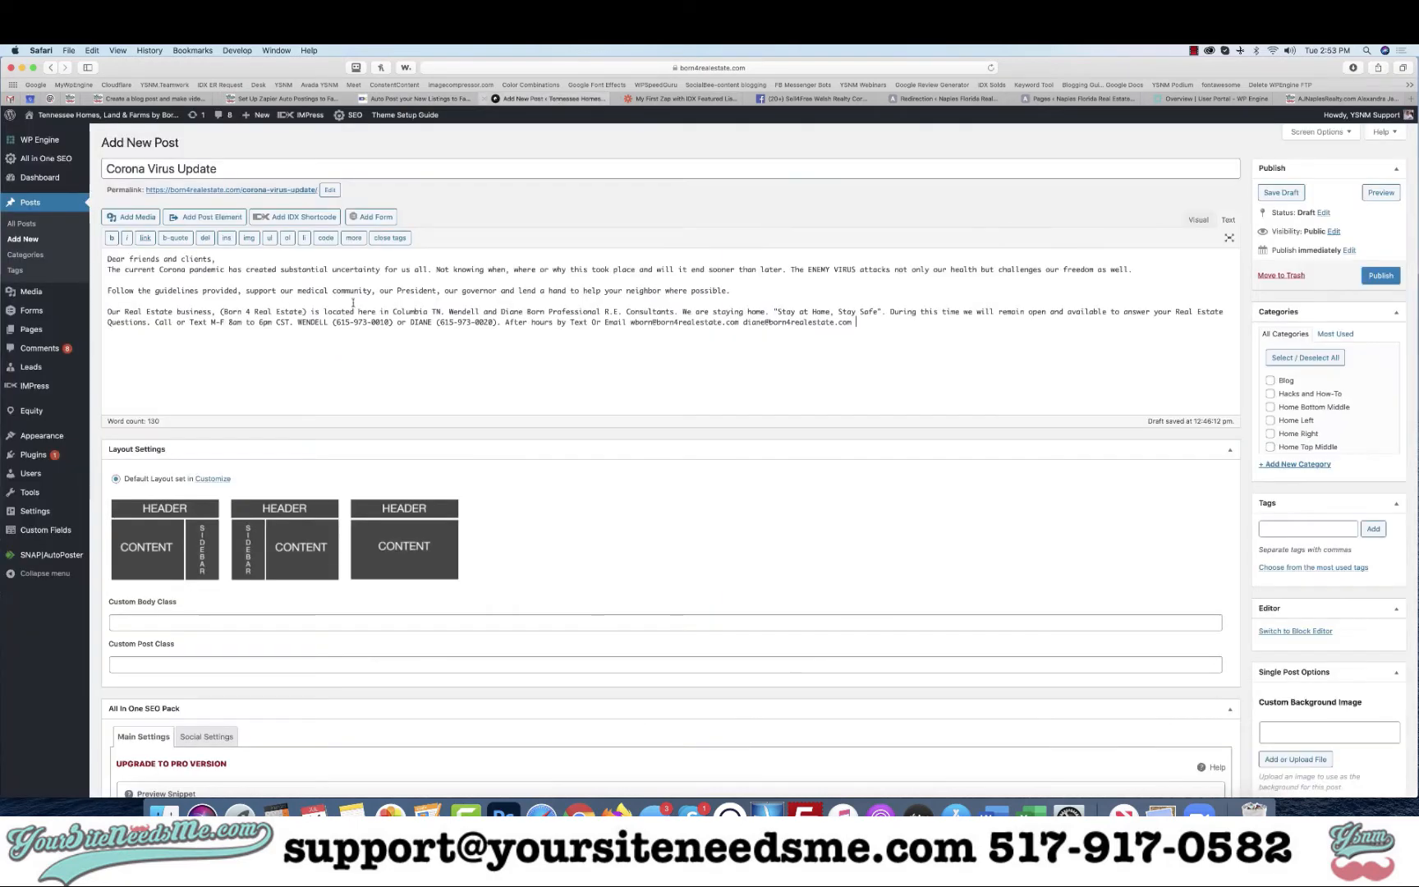
pyautogui.click(684, 99)
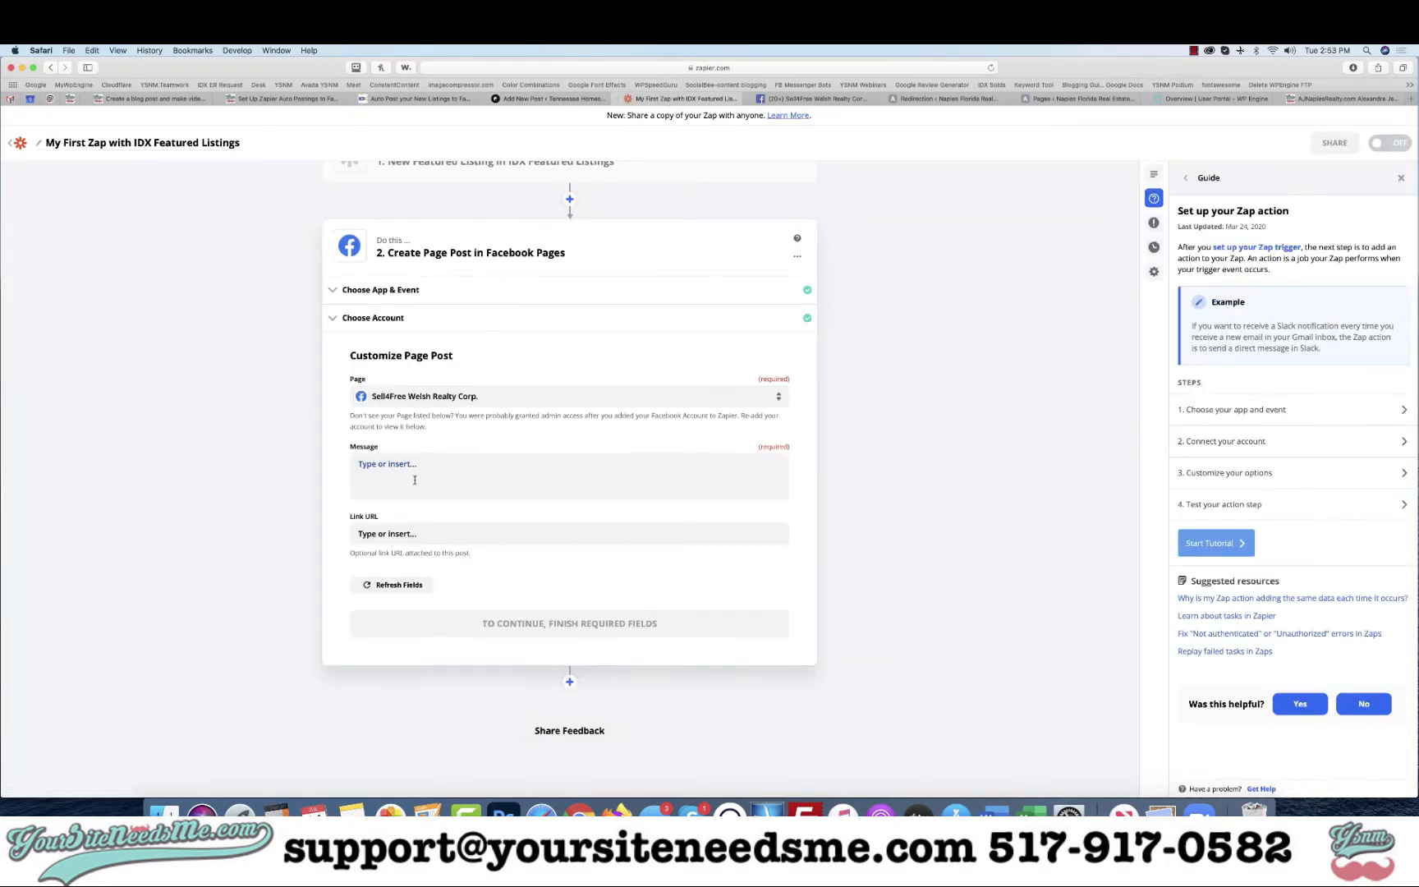
pyautogui.click(395, 465)
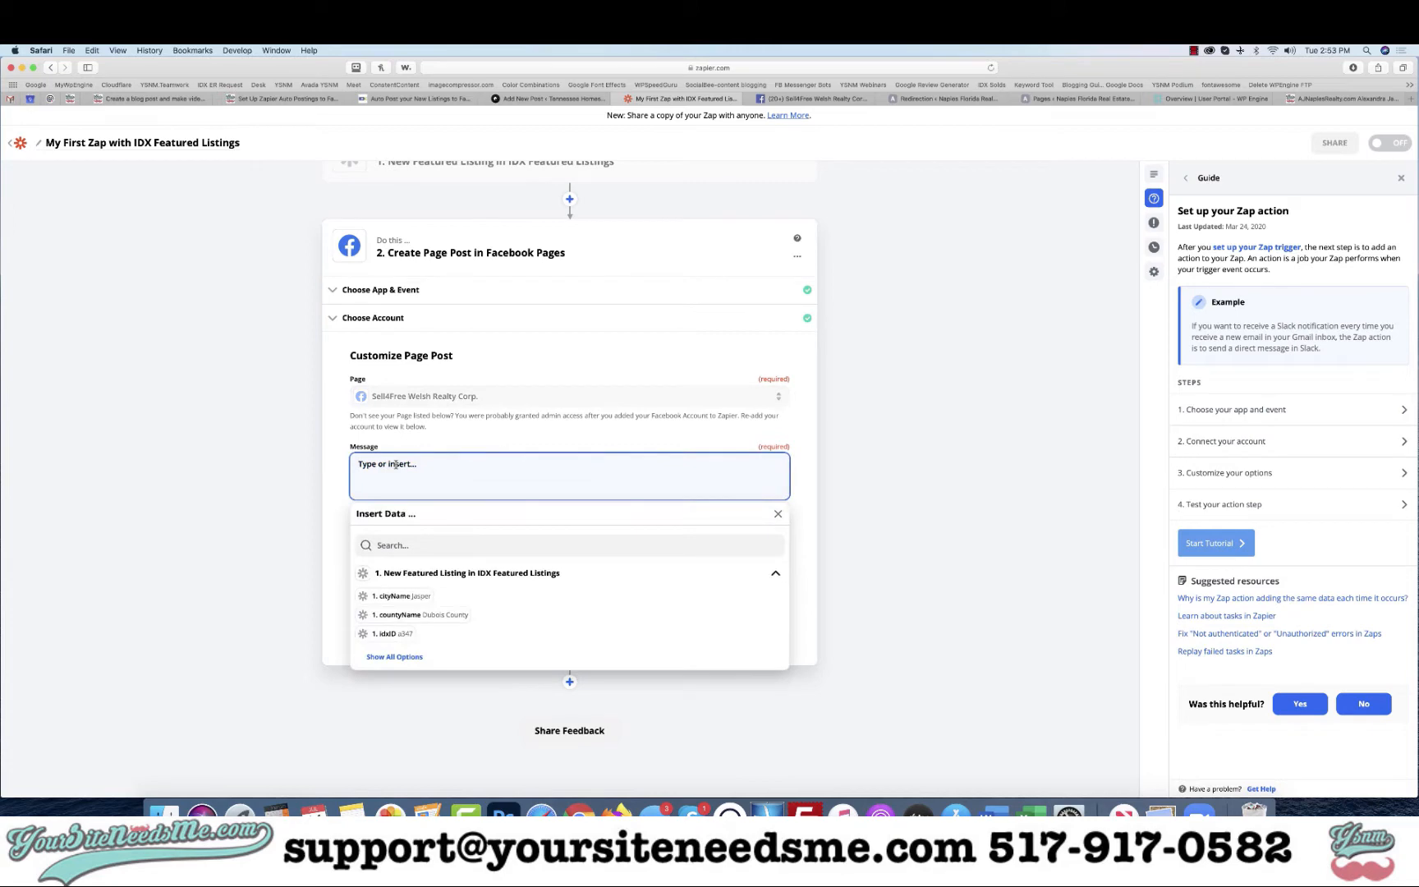
pyautogui.click(411, 595)
pyautogui.click(417, 614)
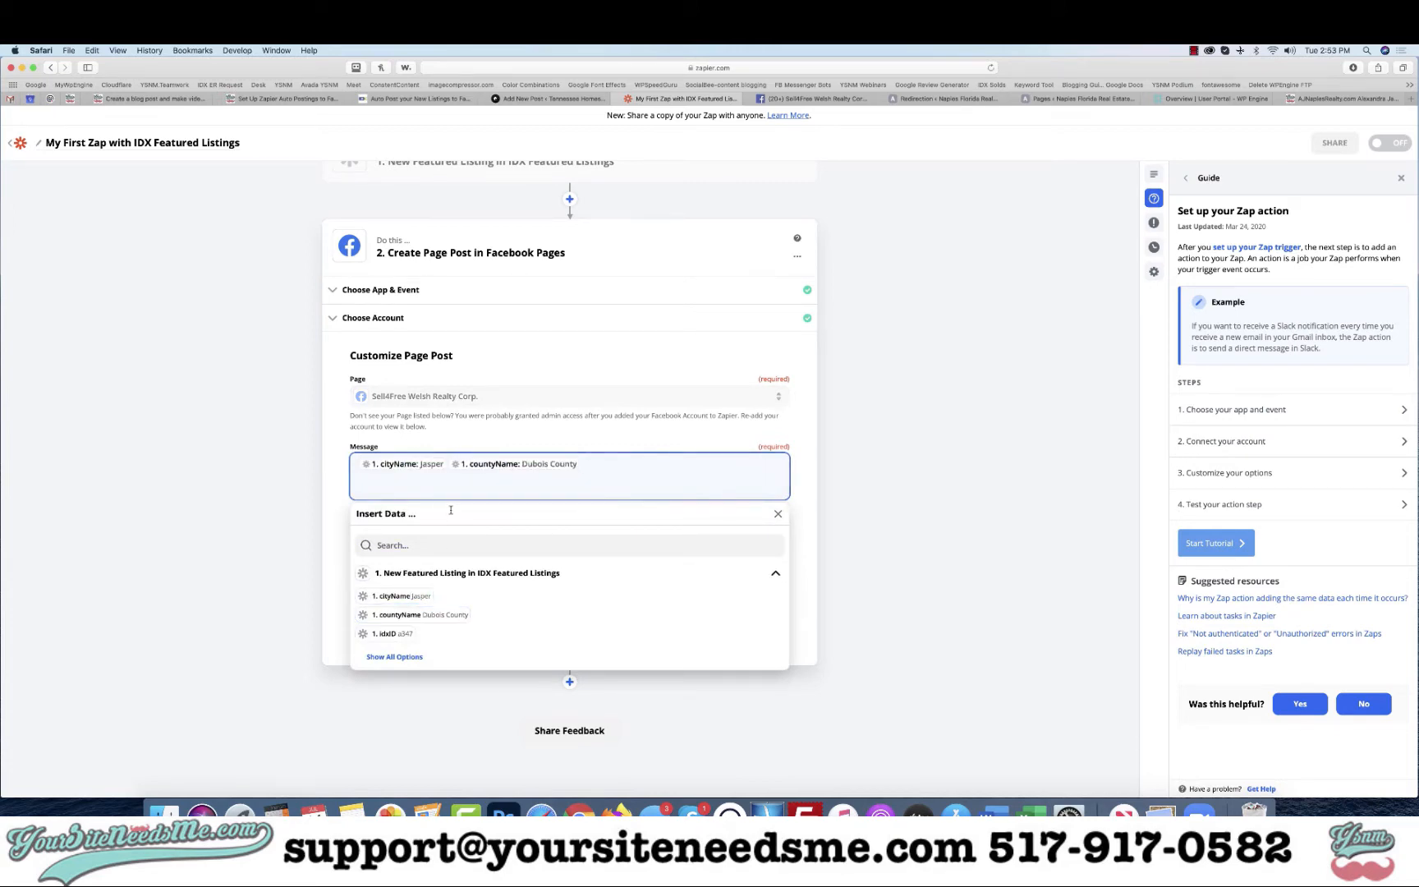
pyautogui.click(333, 522)
# Step: Set the post's Link URL to the listing's fullDetailsURL field, picked from the full list of available data
pyautogui.click(385, 534)
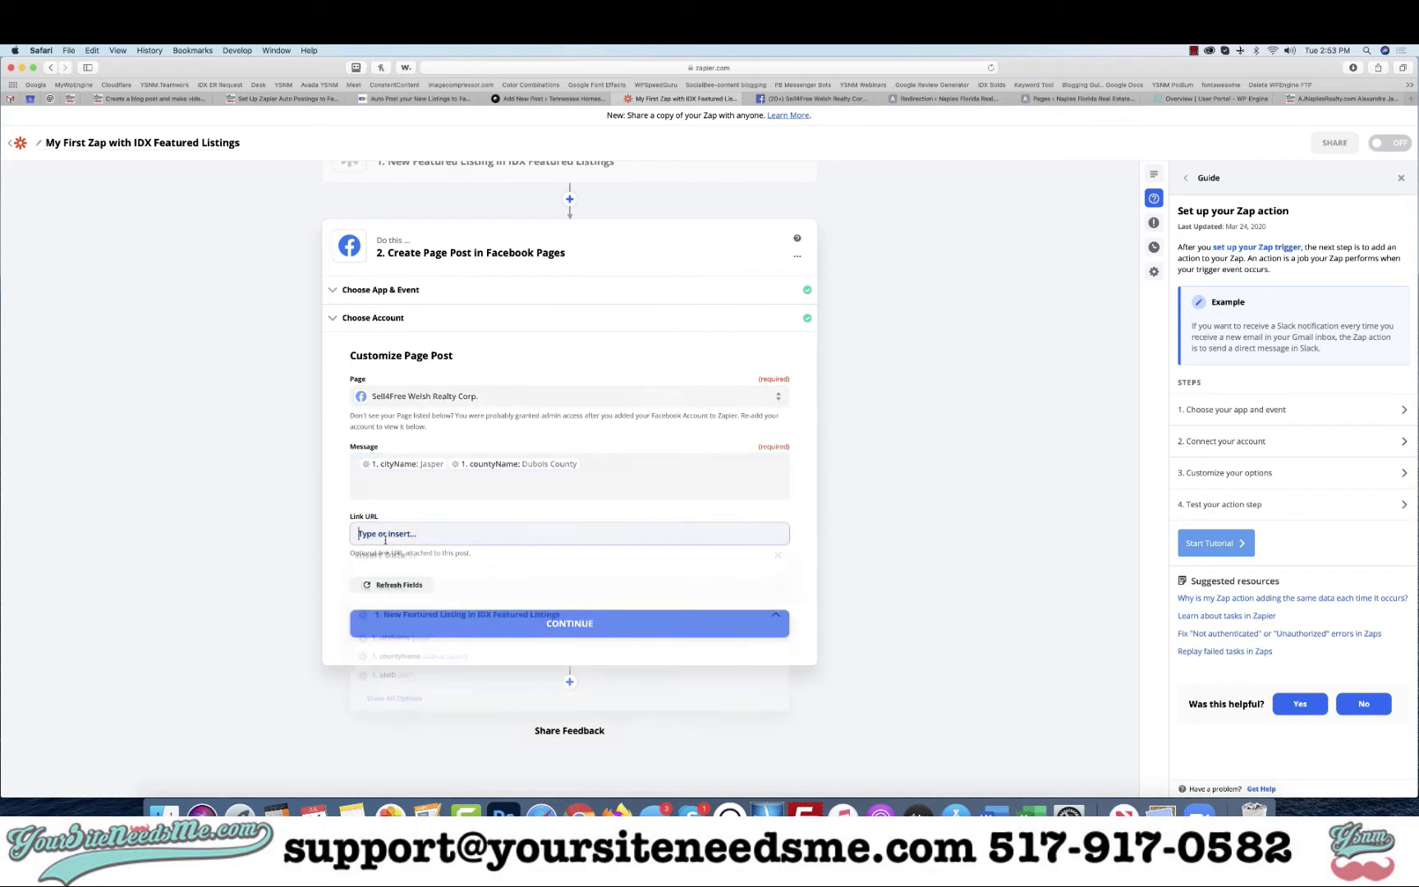
pyautogui.click(394, 702)
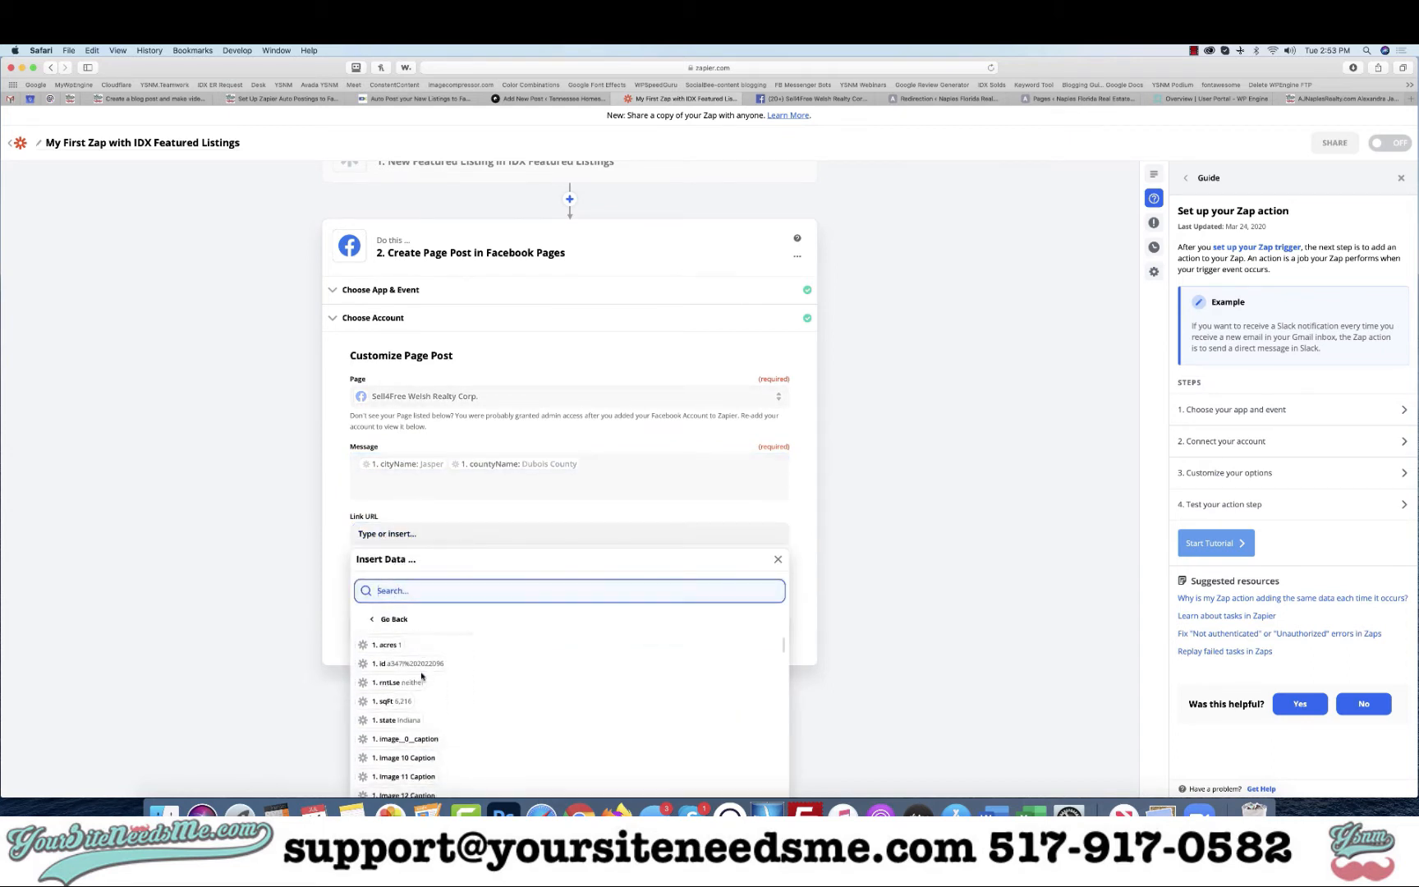
pyautogui.scroll(-1, 421, 675)
pyautogui.scroll(-8, 421, 676)
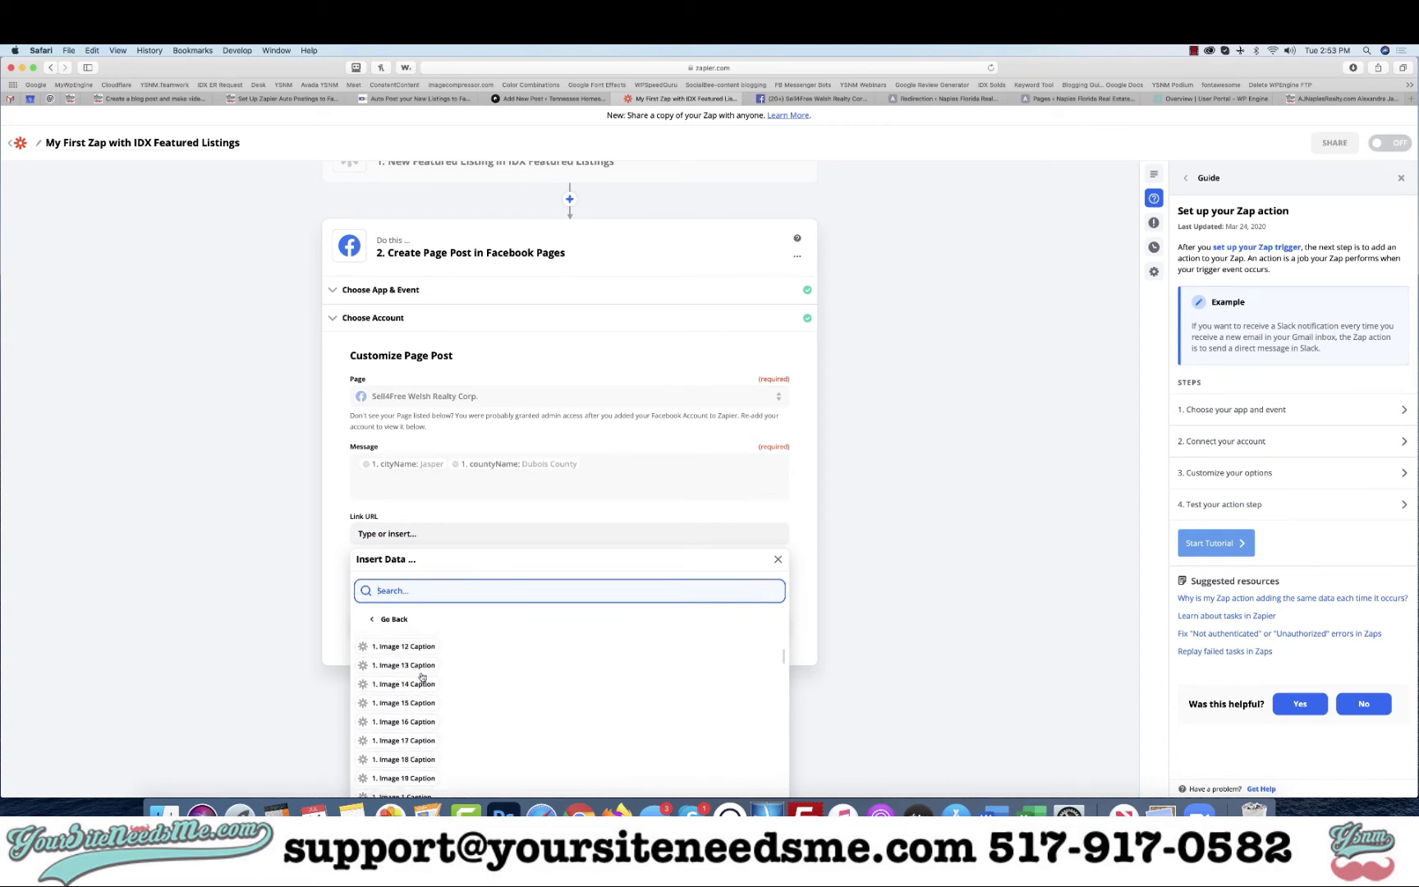
pyautogui.scroll(-8, 422, 676)
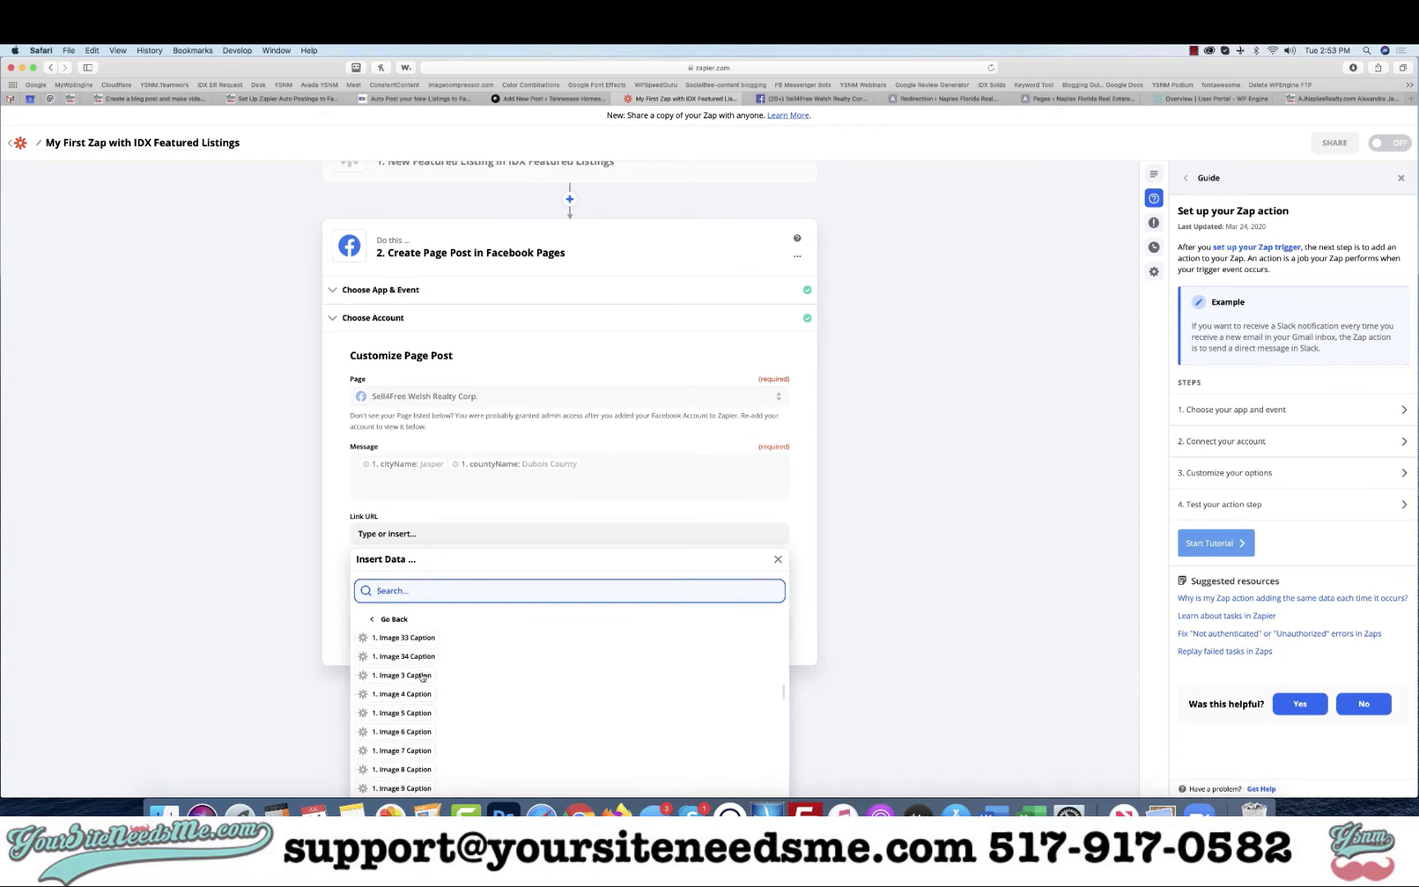
pyautogui.scroll(-6, 421, 676)
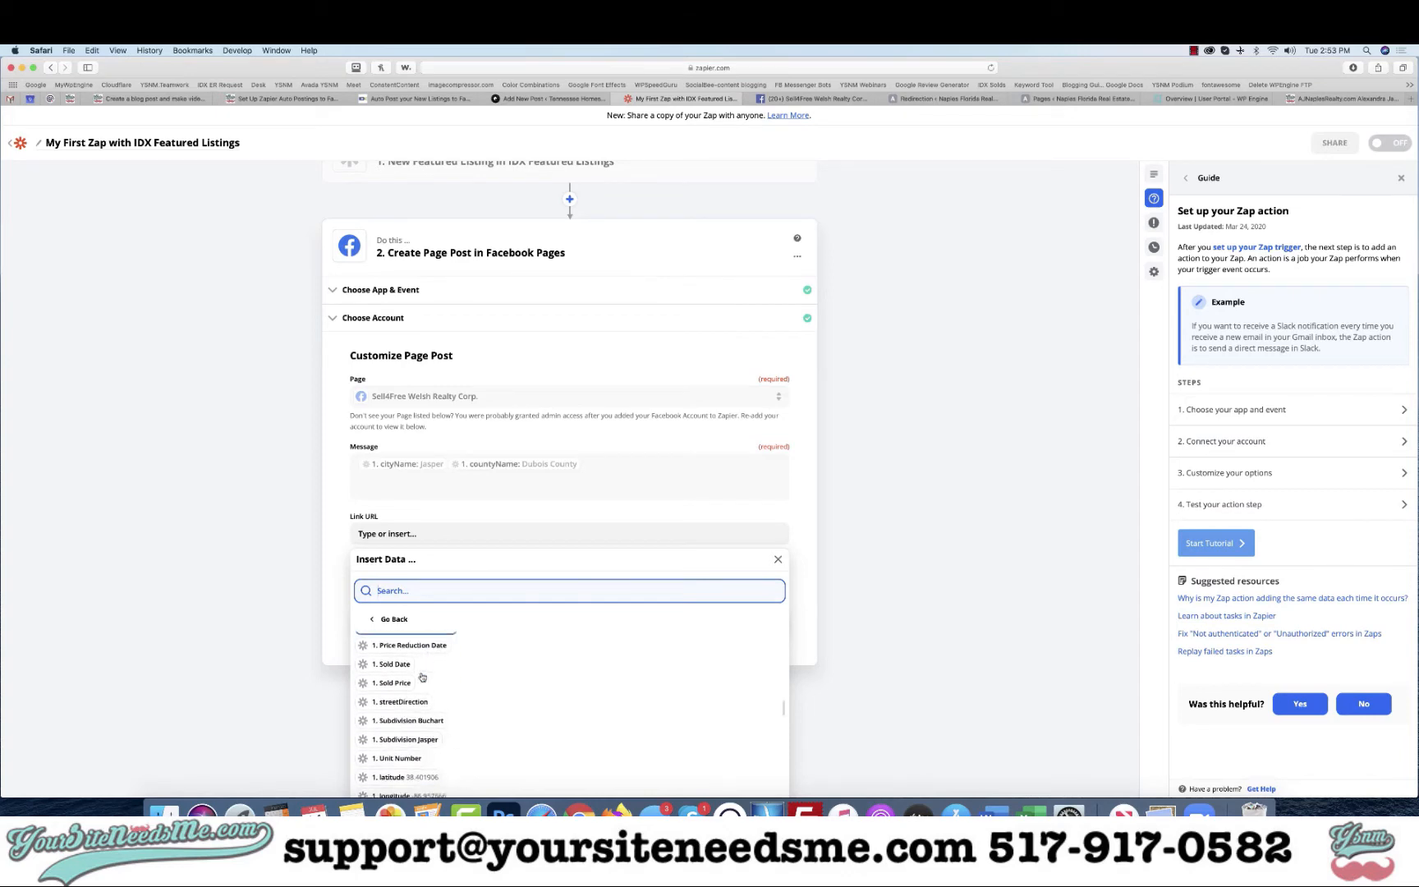
pyautogui.scroll(-8, 421, 676)
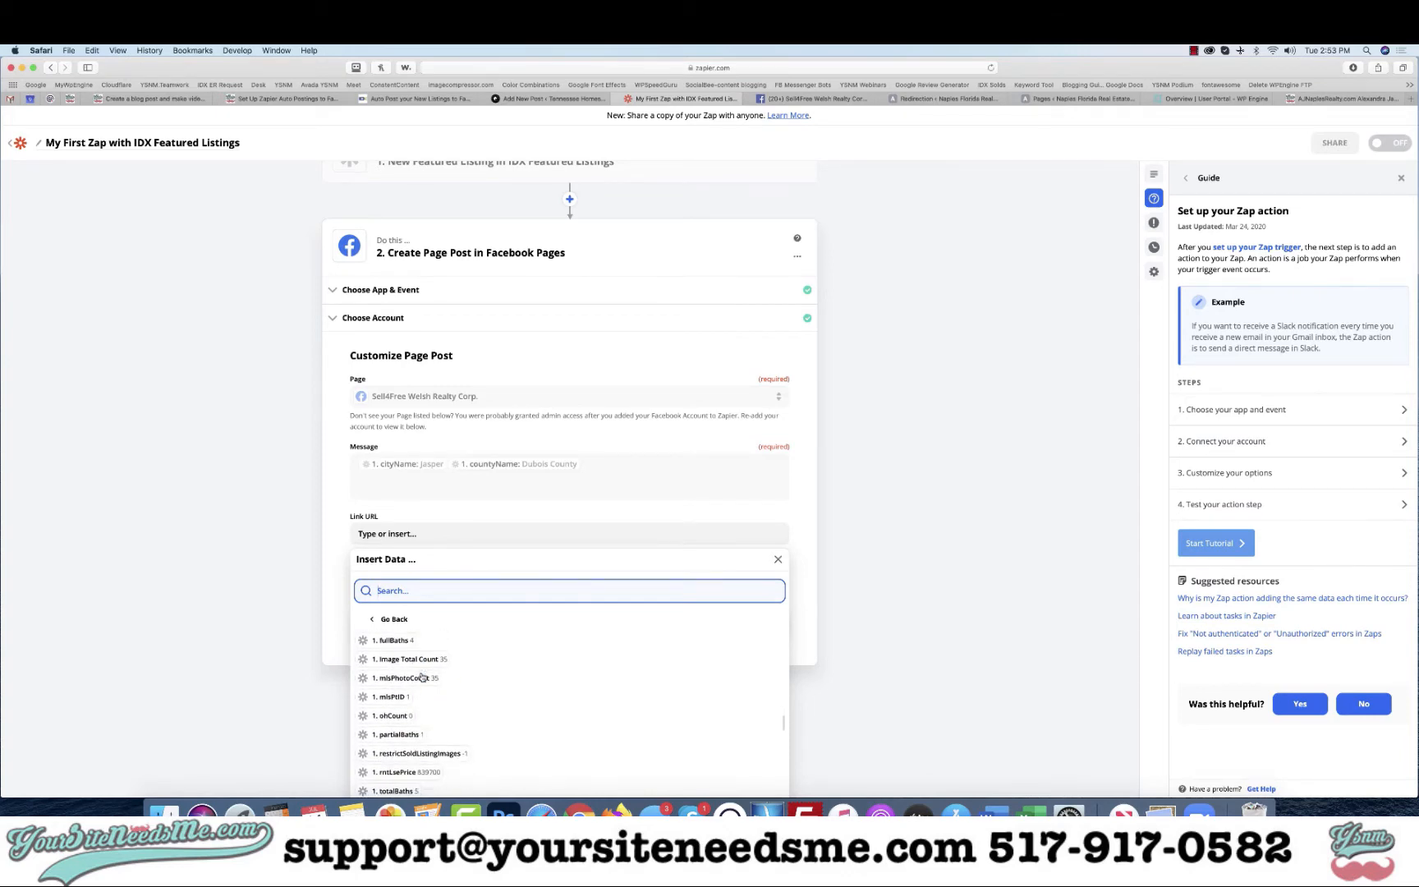
pyautogui.scroll(-5, 421, 676)
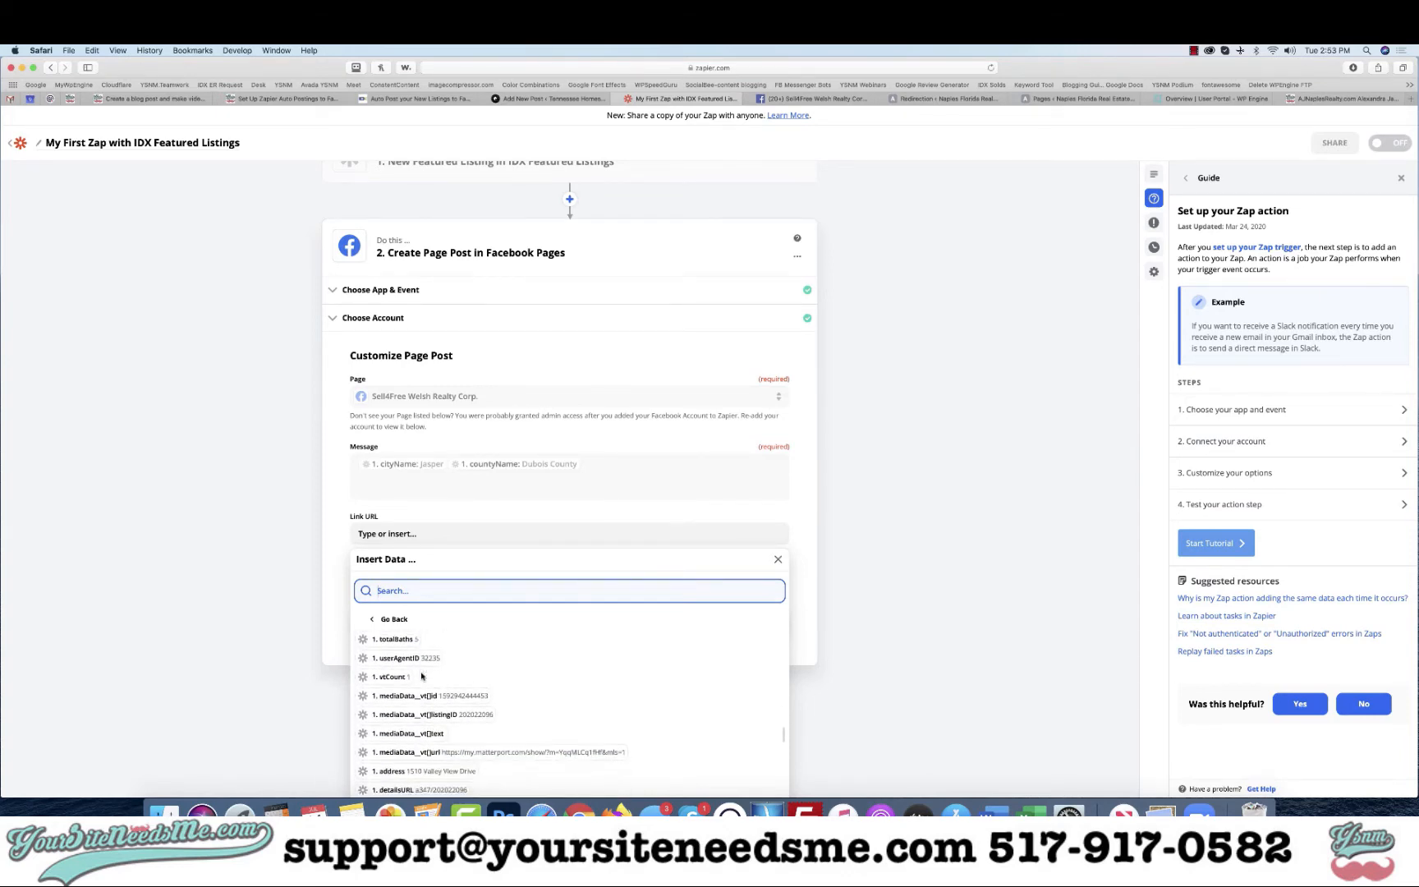
pyautogui.scroll(-3, 422, 676)
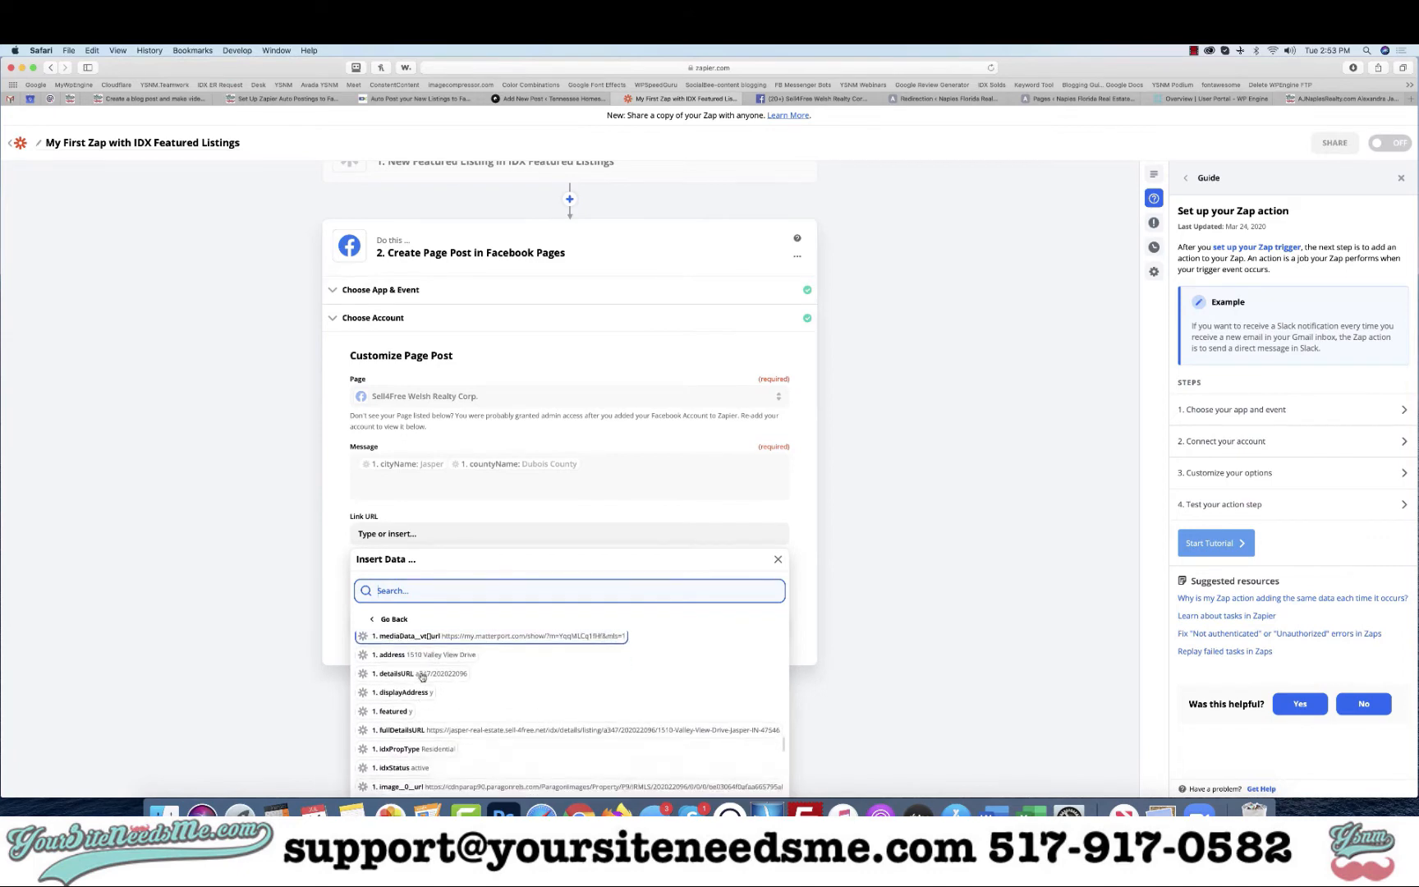
pyautogui.click(413, 681)
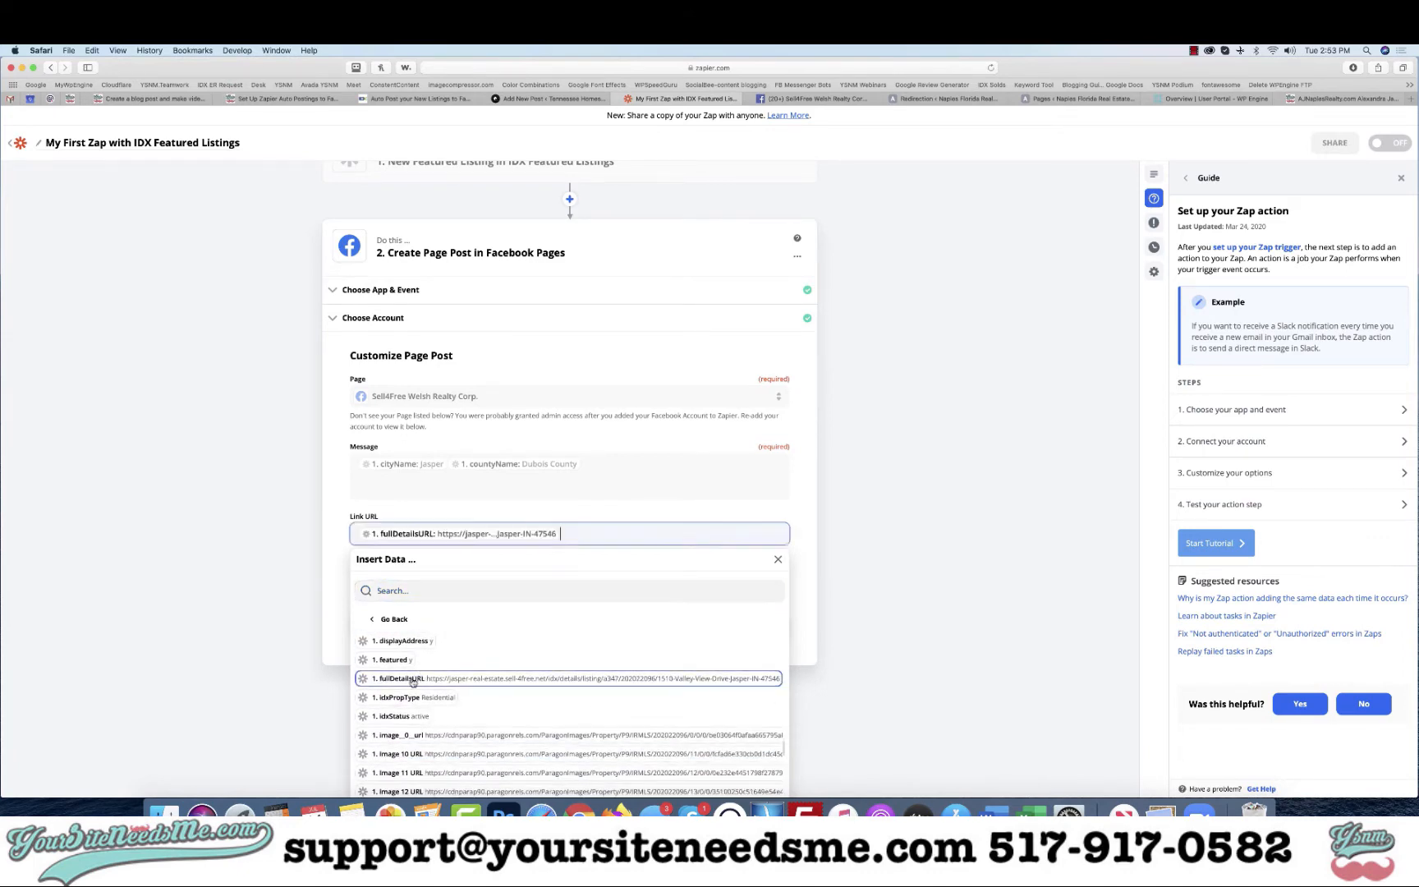
# Step: Add the introductory text "New Property for Sale:" before the cityName field in the Message
pyautogui.click(622, 465)
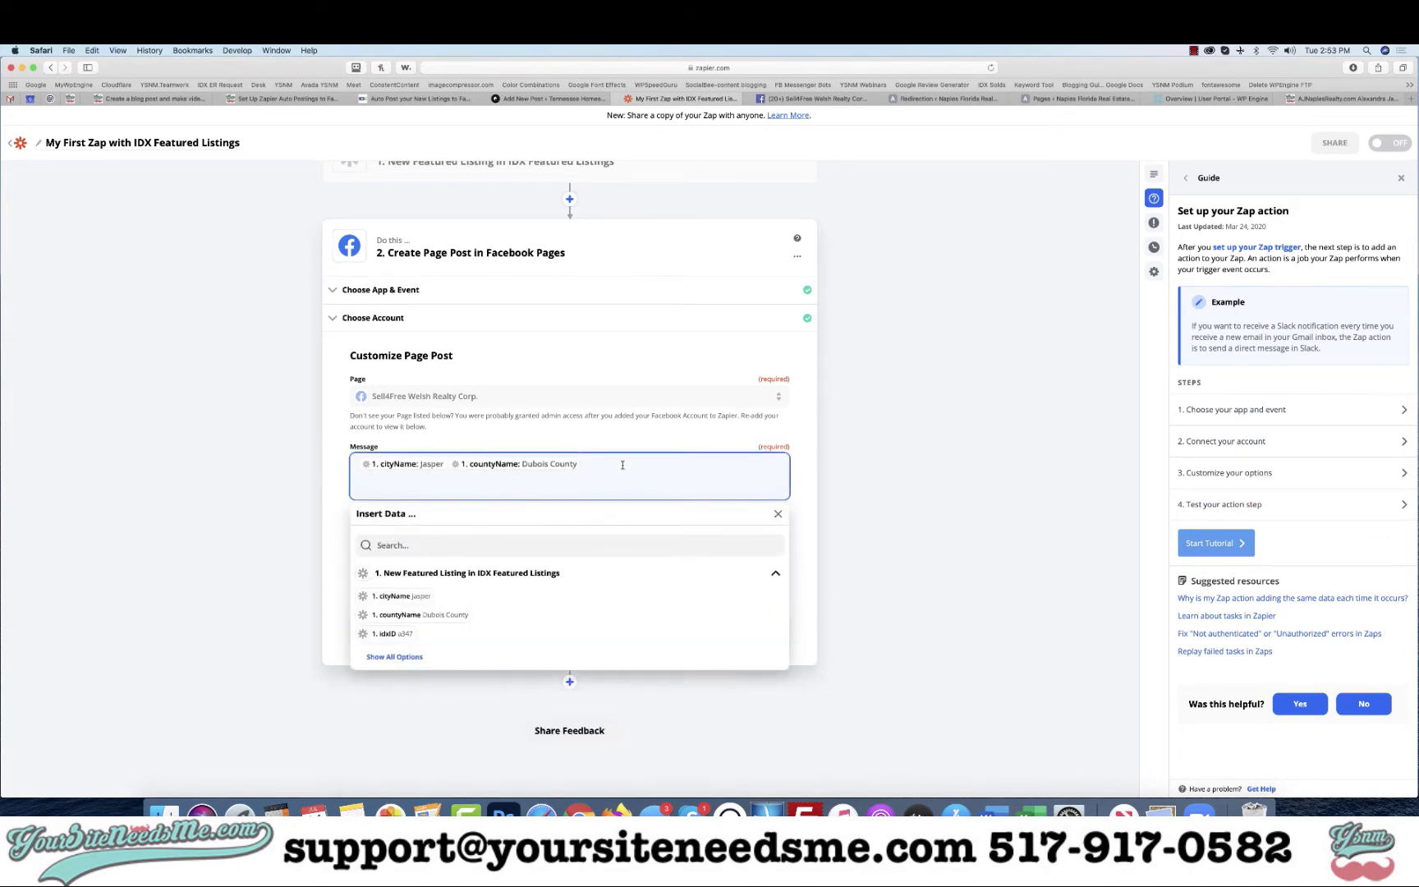
pyautogui.write('New Listi')
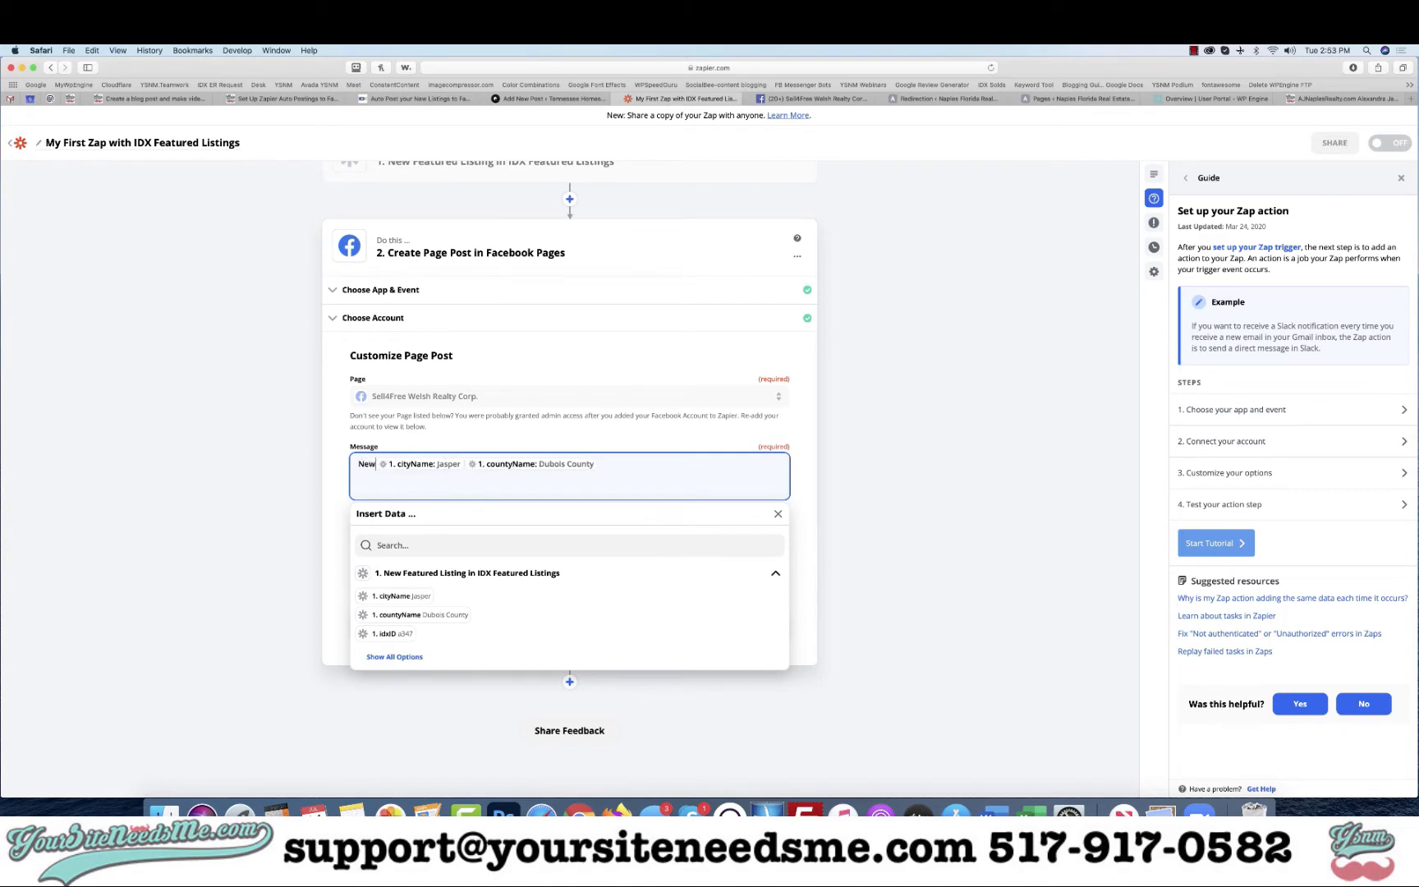
pyautogui.write('ng')
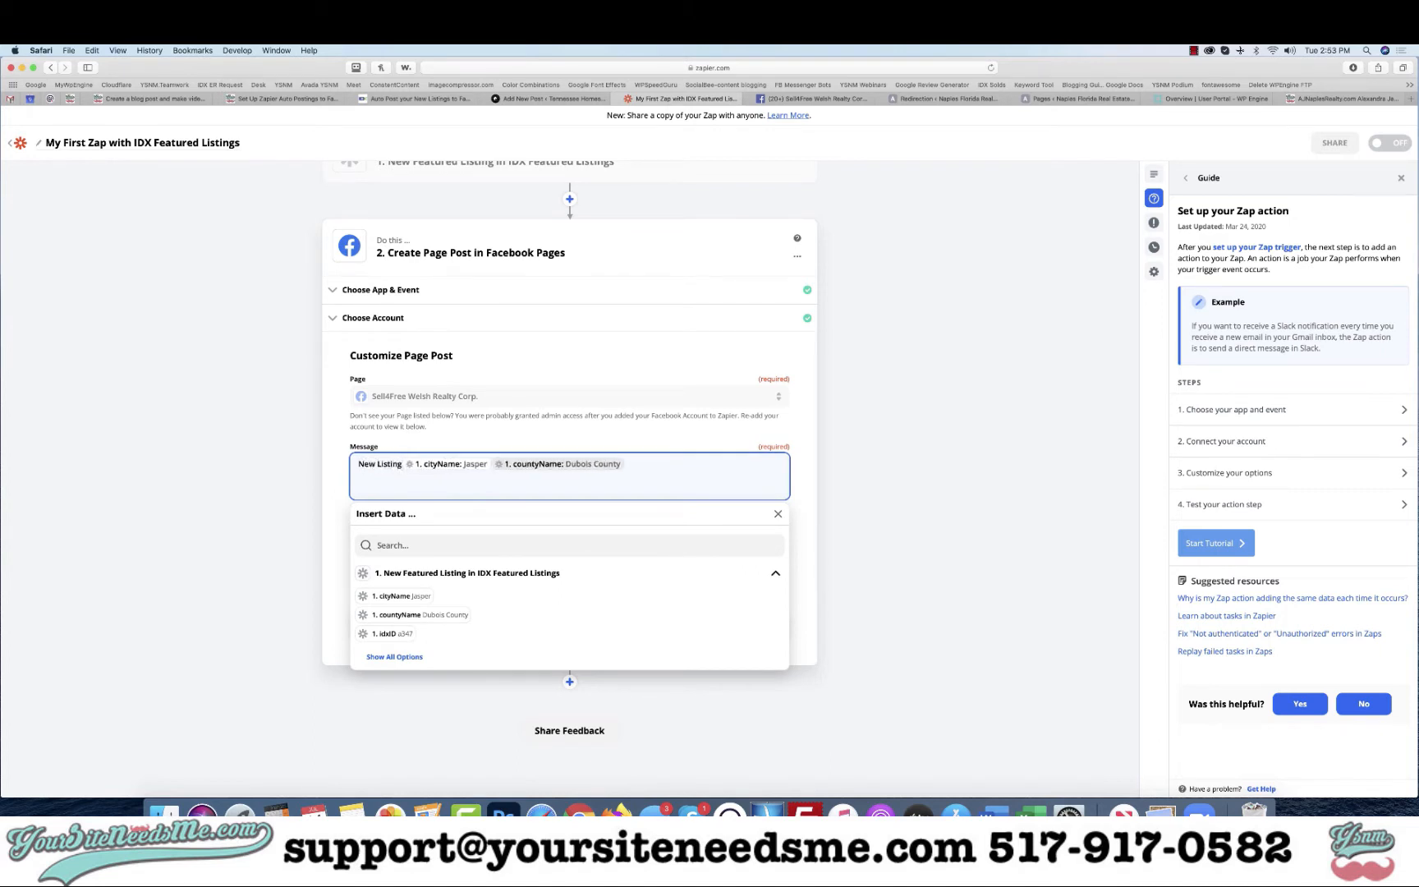
pyautogui.press('BackSpace')
pyautogui.press('BackSpace')
pyautogui.press('BackSpace')
pyautogui.press('BackSpace')
pyautogui.press('BackSpace')
pyautogui.press('BackSpace')
pyautogui.press('BackSpace')
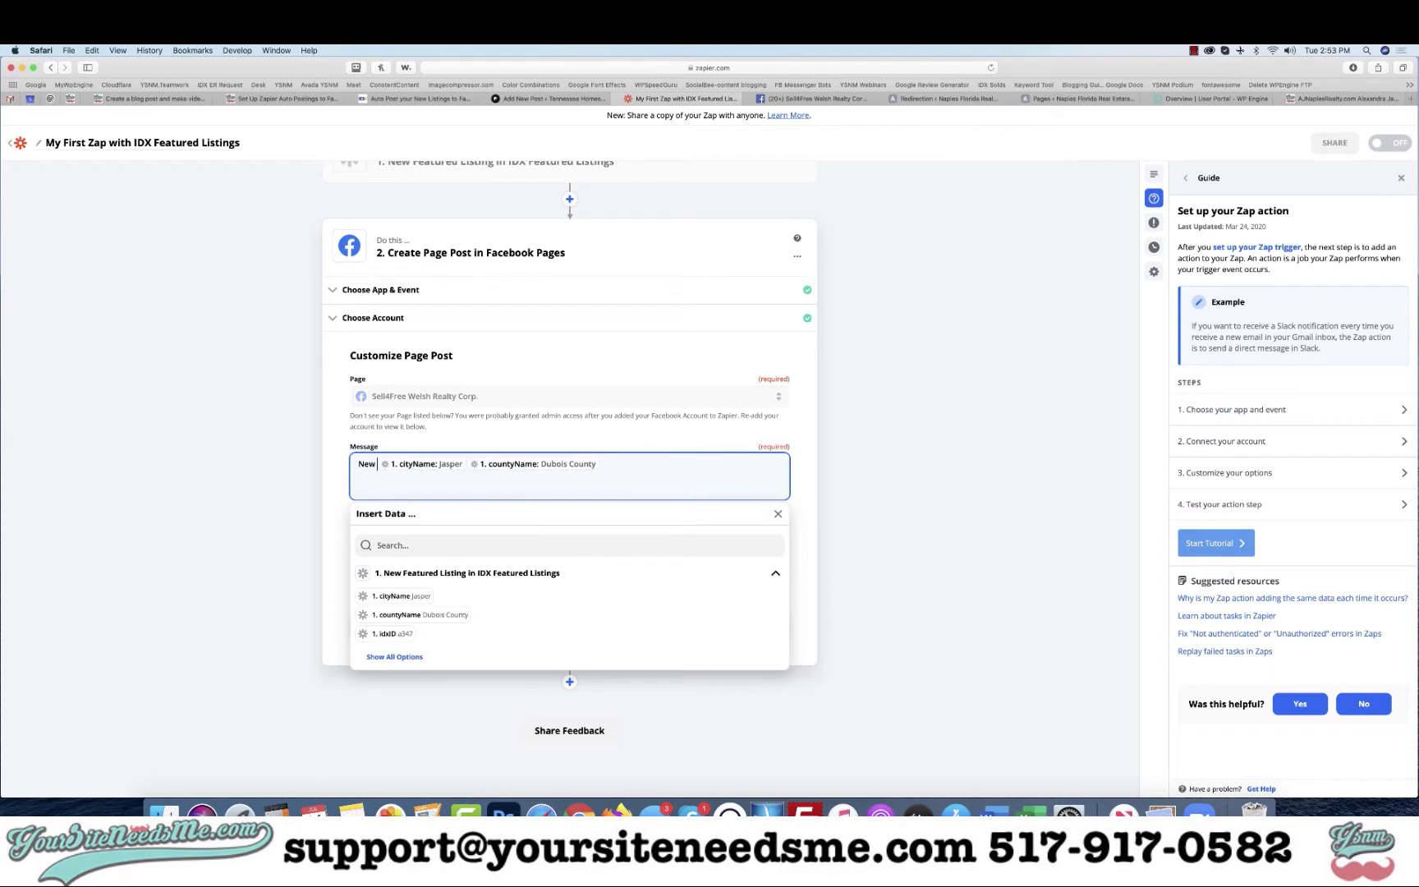
pyautogui.write('Property fo')
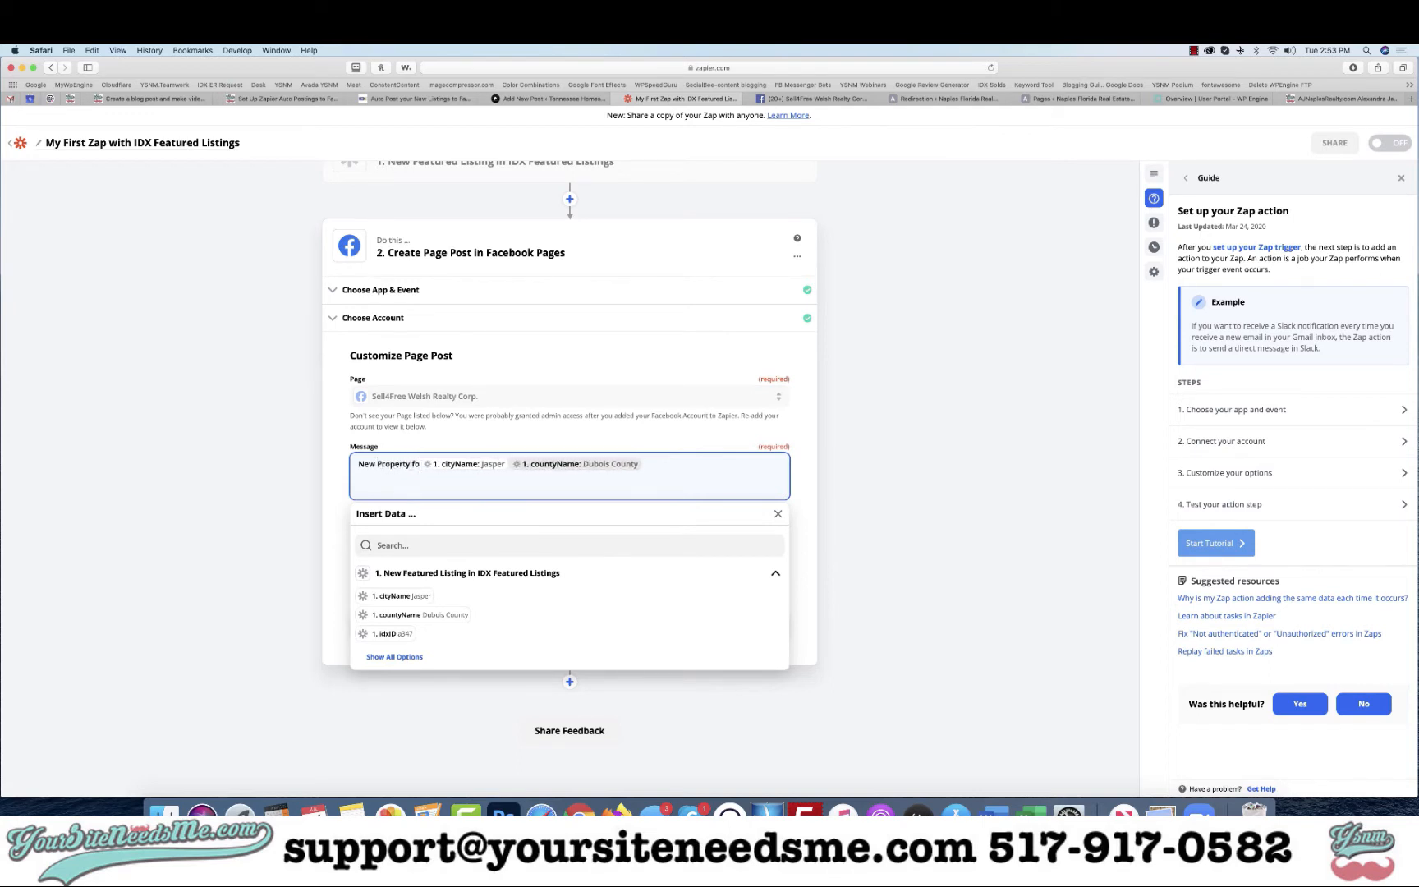
pyautogui.write('r Sale')
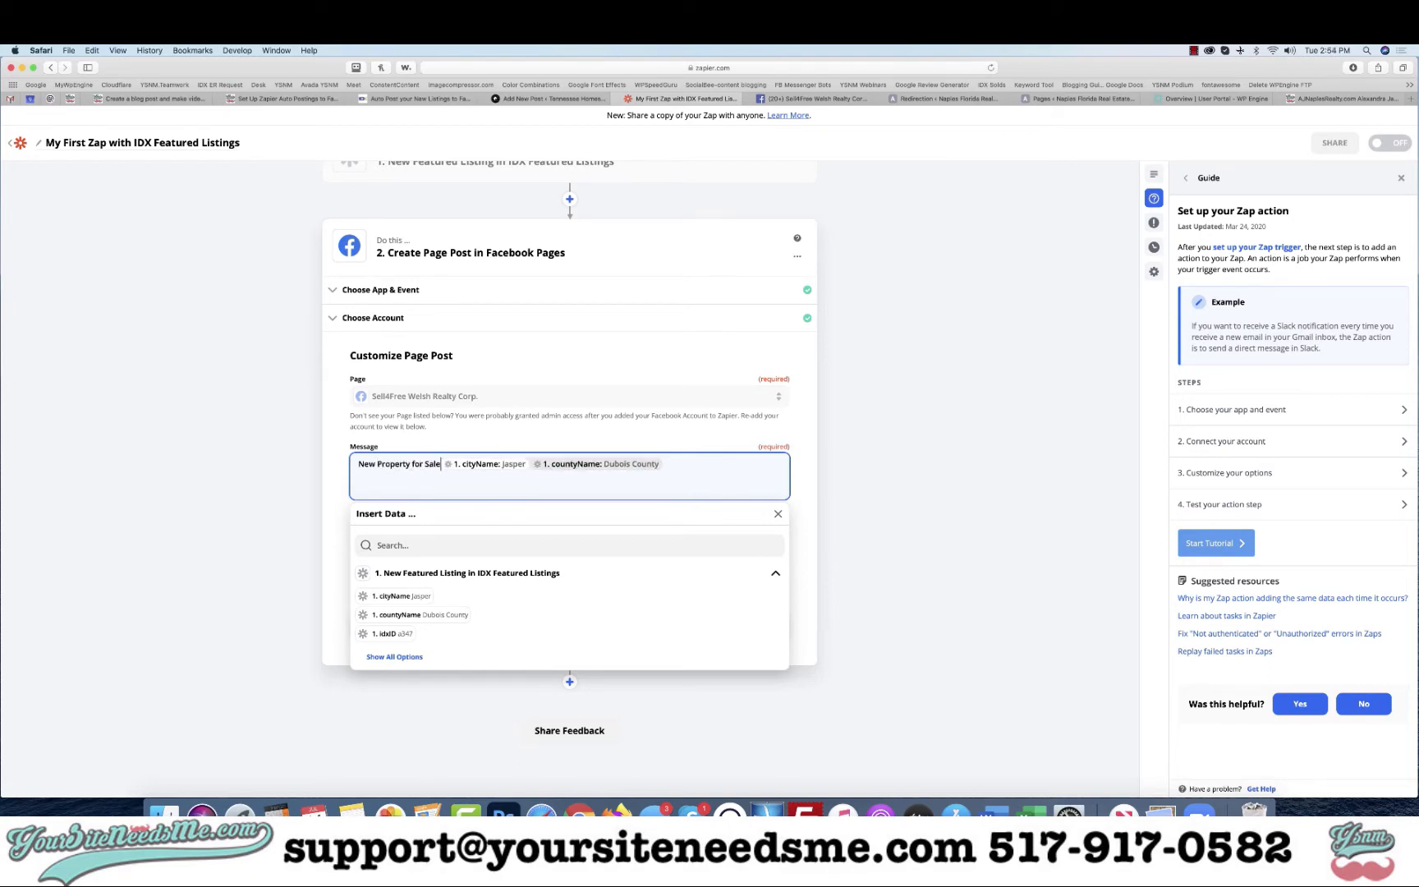
pyautogui.write(':')
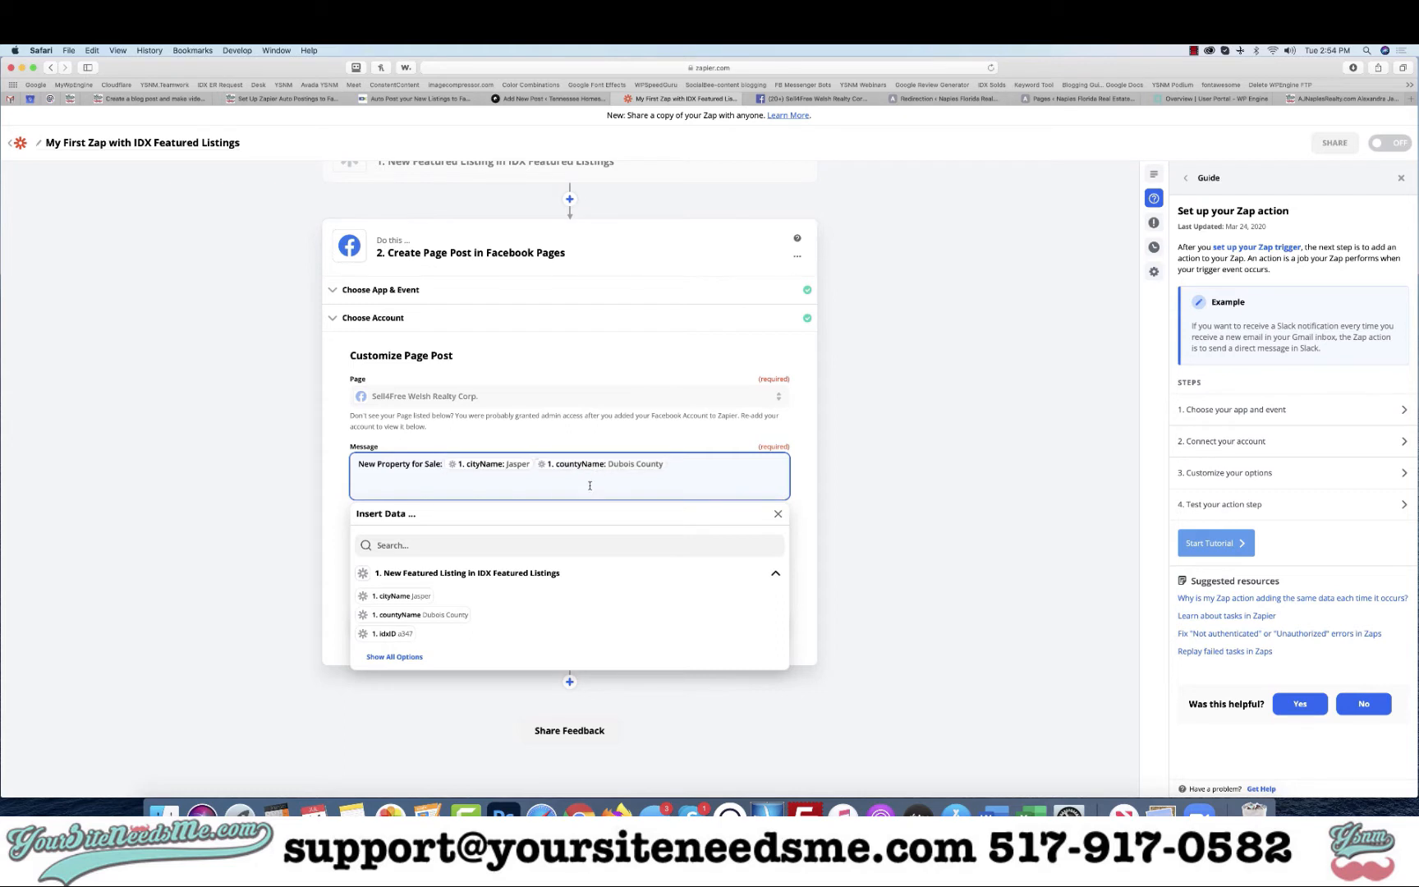
pyautogui.click(328, 502)
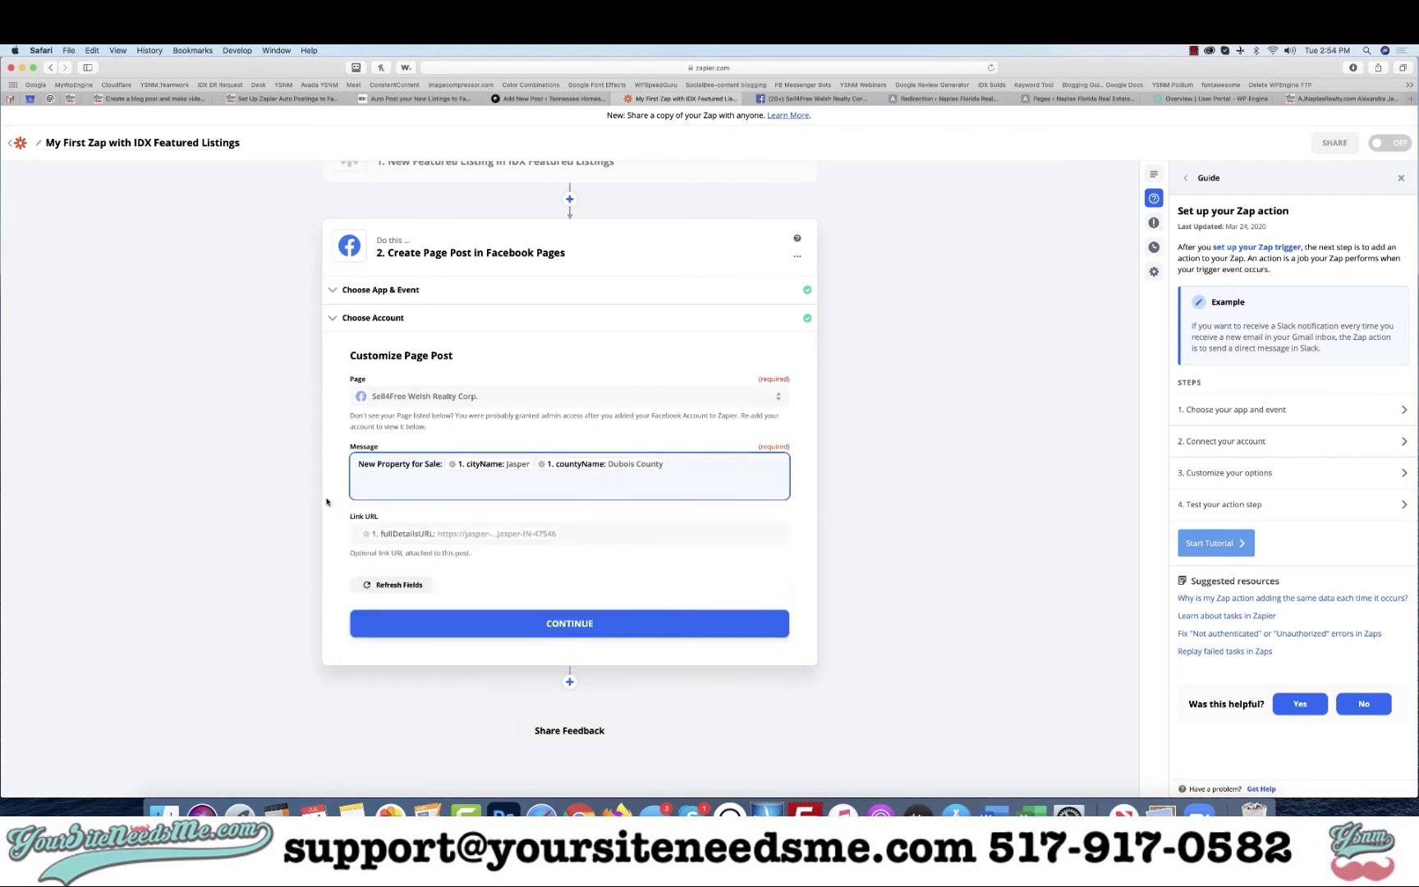
# Step: Insert the streetName field between the "New Property for Sale:" text and the cityName field in the Message
pyautogui.click(441, 469)
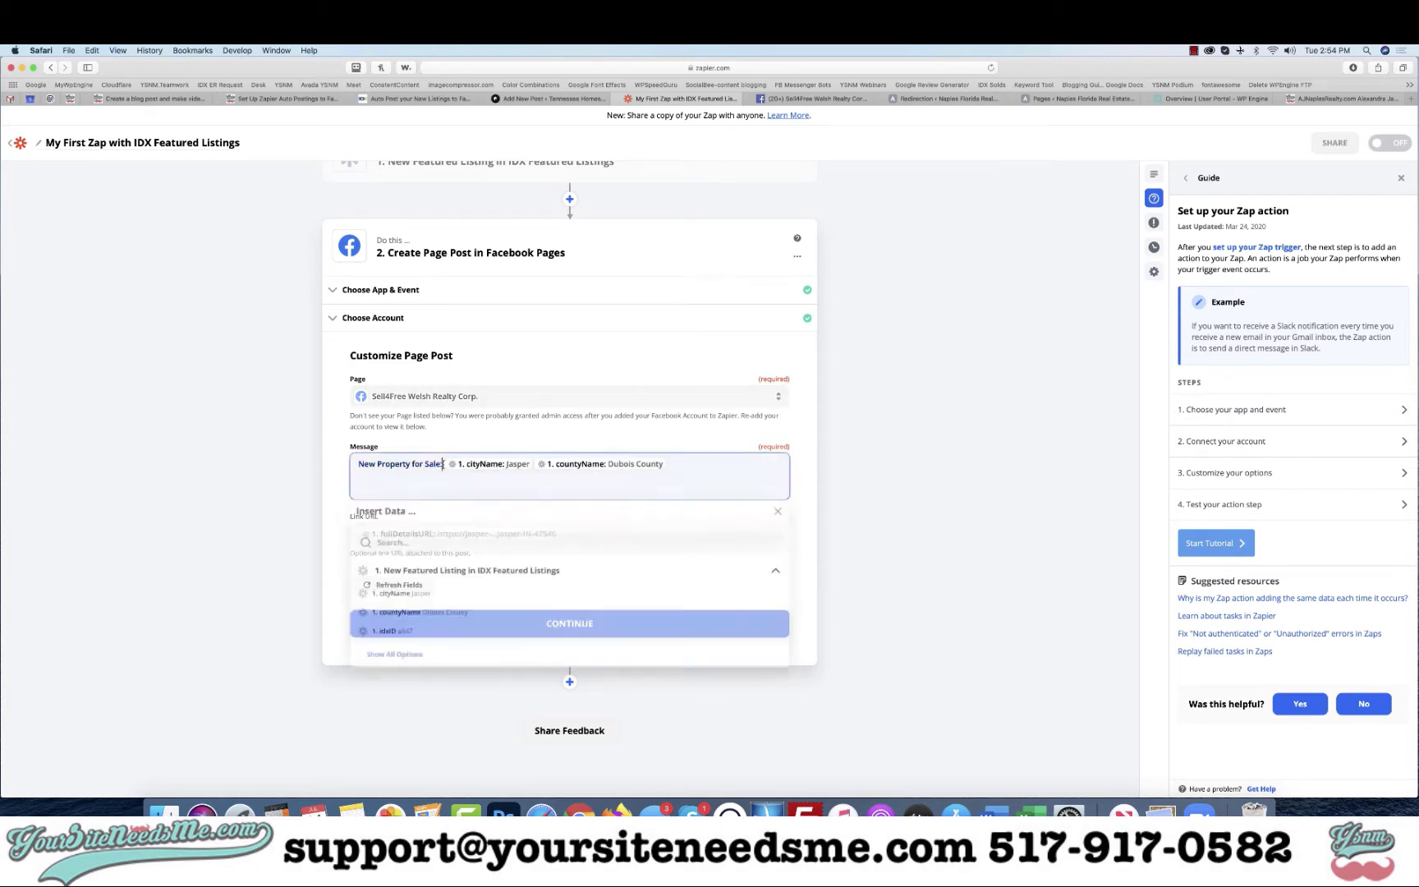
pyautogui.click(403, 656)
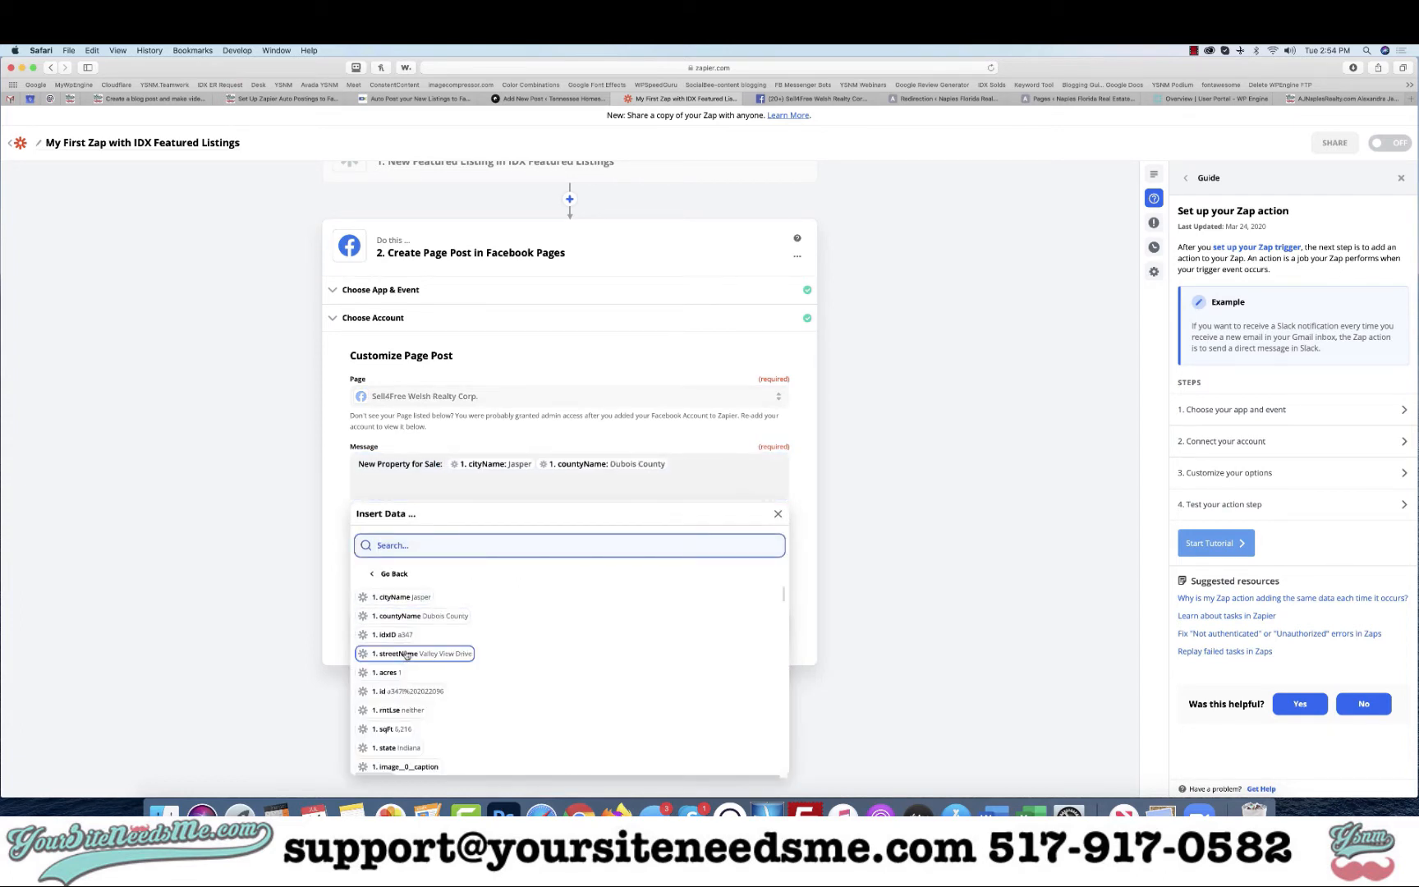
pyautogui.scroll(-2, 405, 654)
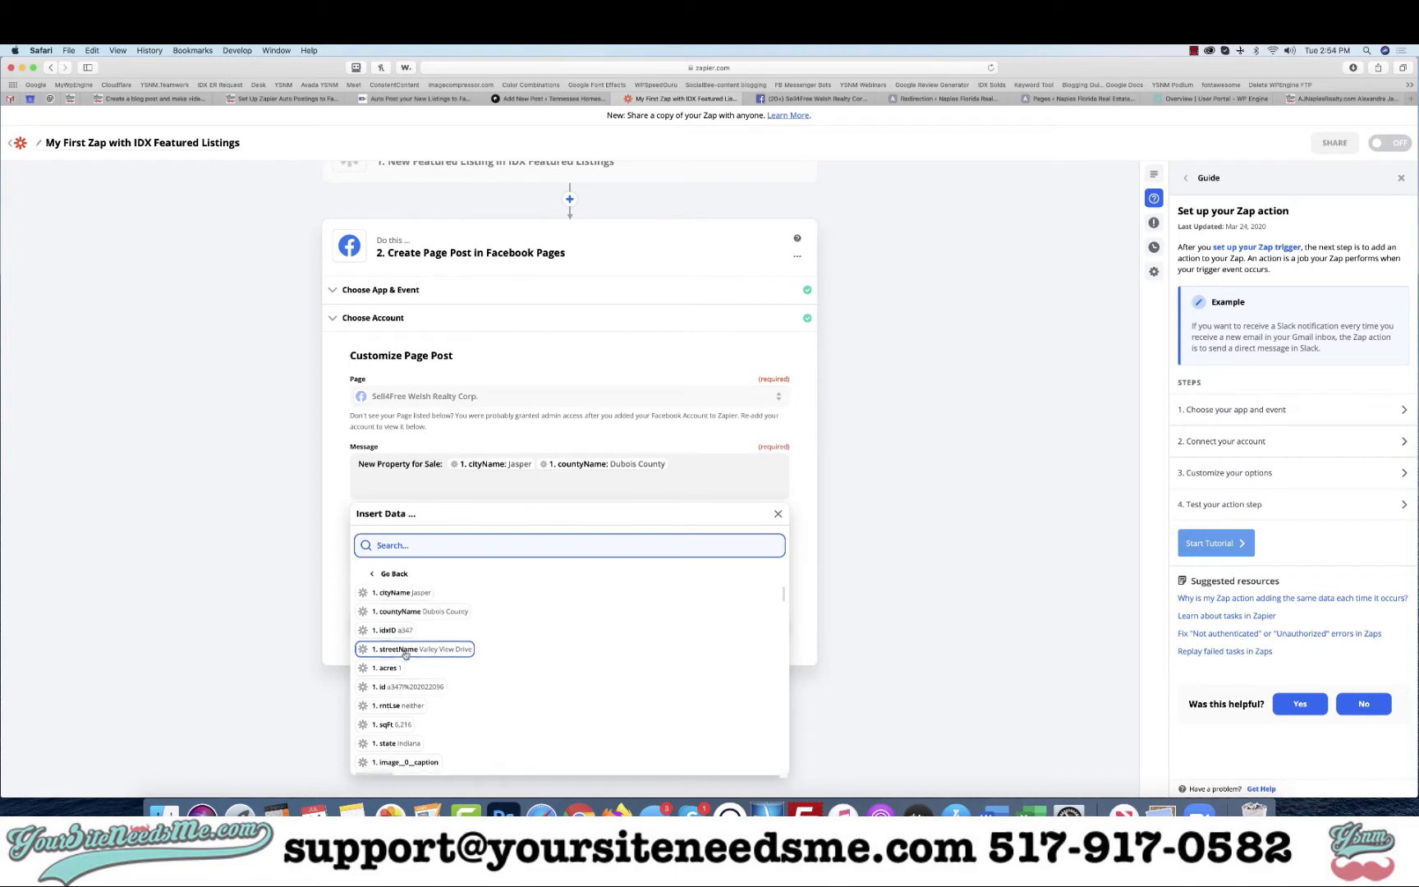
pyautogui.scroll(-3, 405, 655)
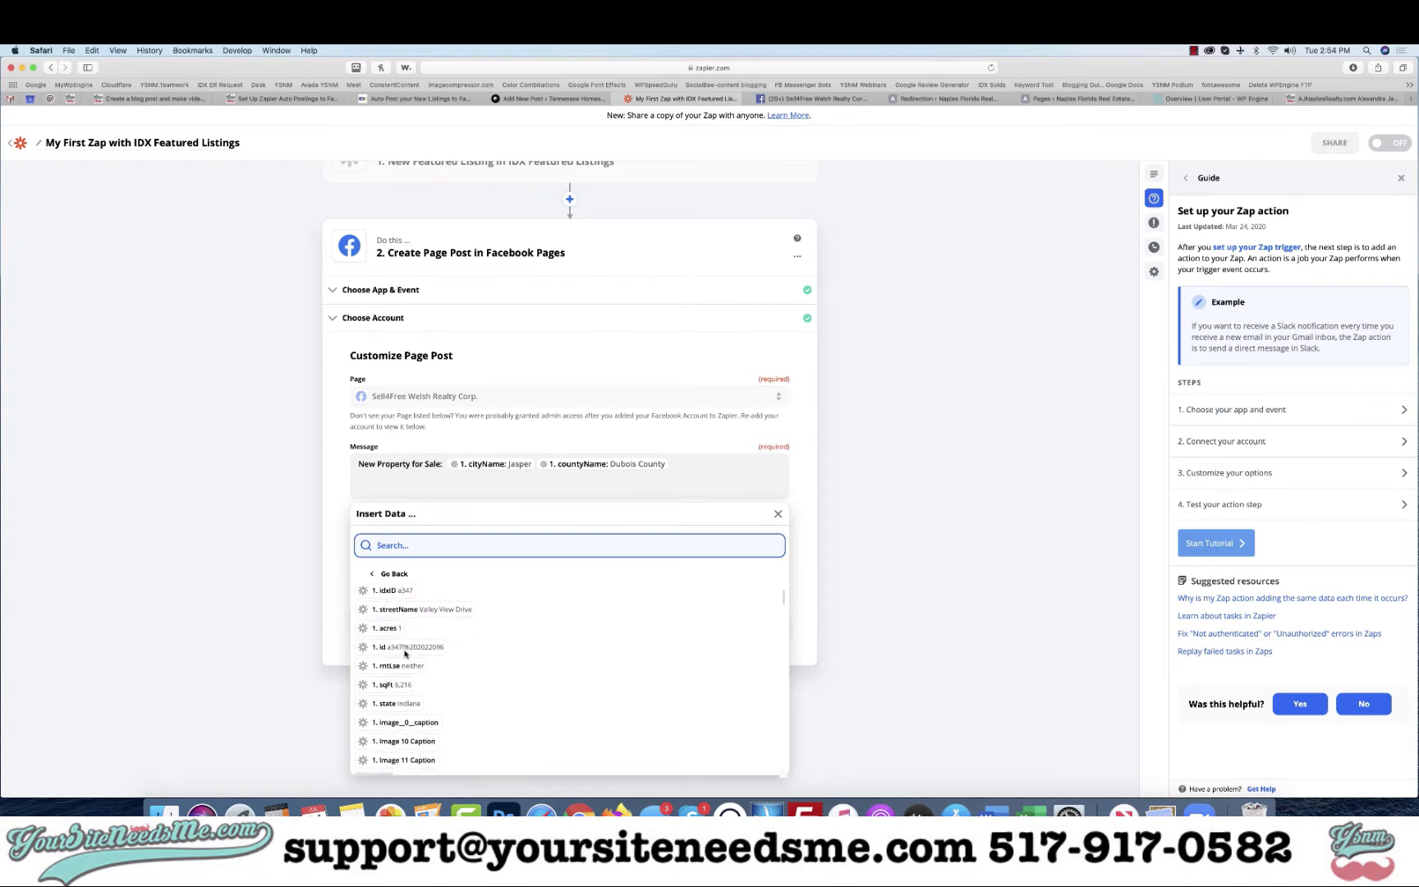
pyautogui.scroll(4, 405, 655)
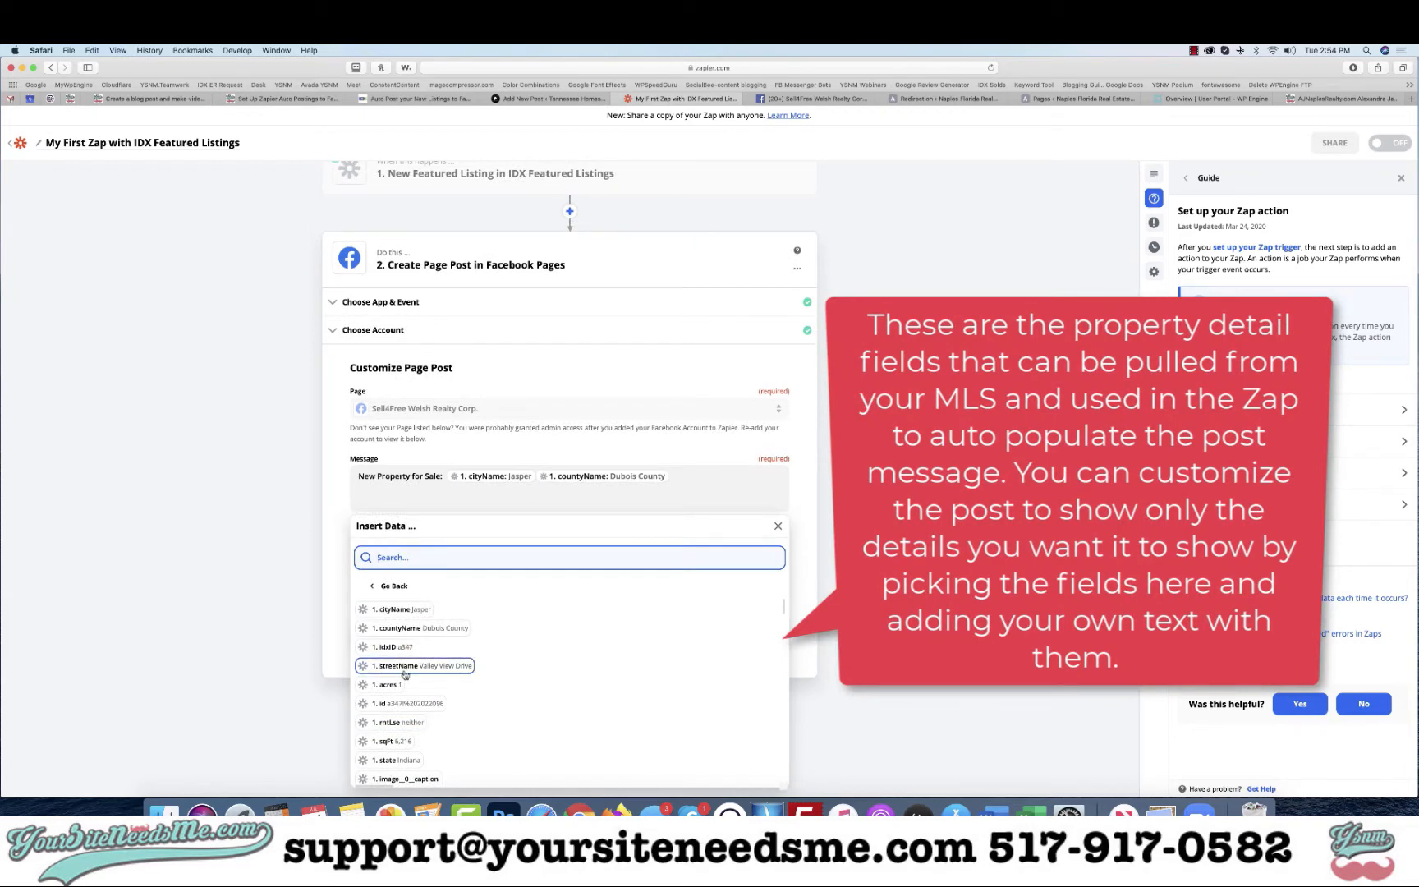
pyautogui.click(403, 667)
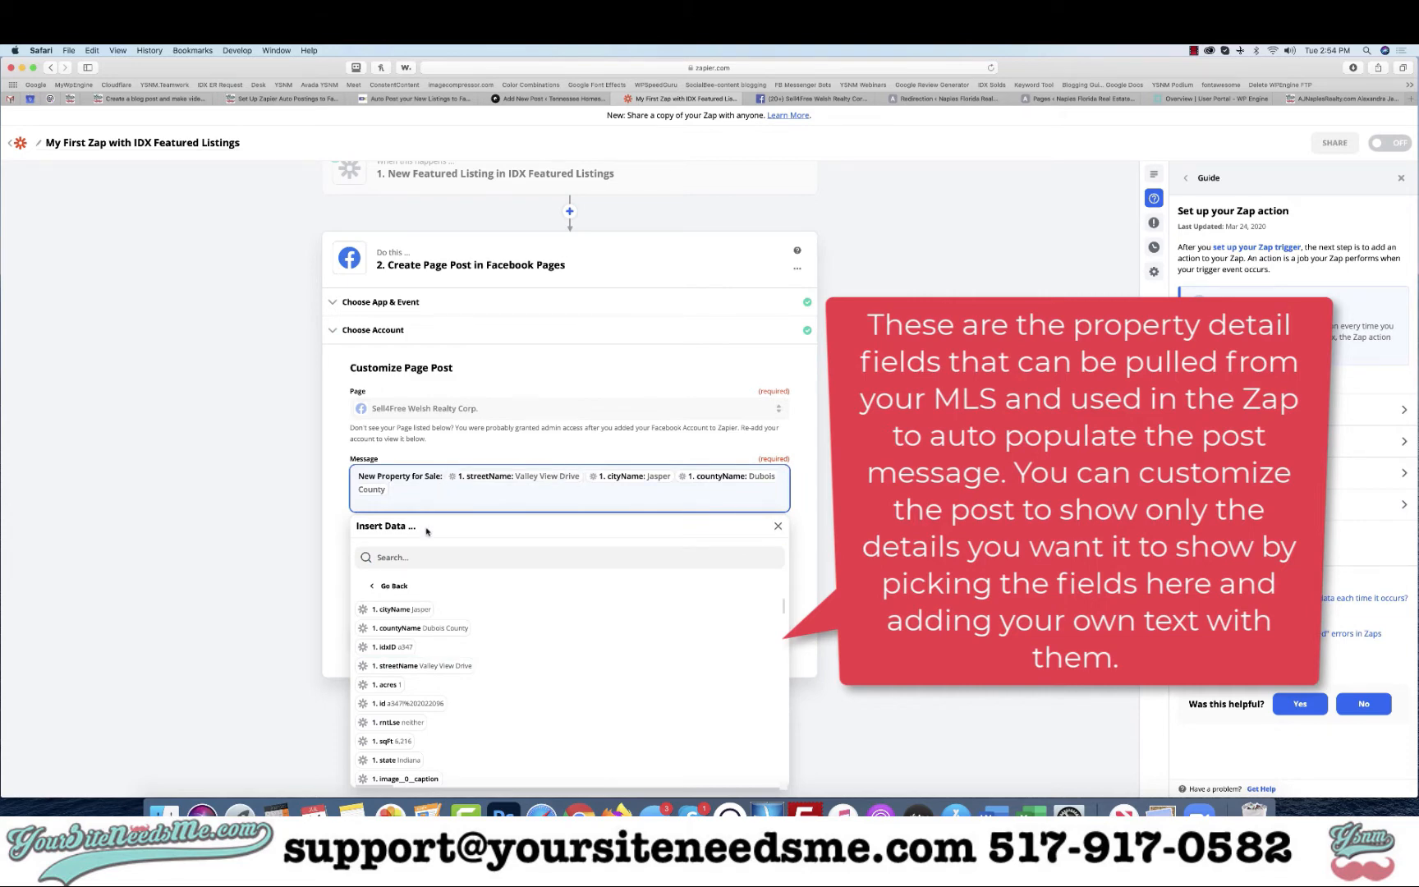
# Step: Append a comma and the sqFt field after the countyName field in the Message
pyautogui.write(',')
pyautogui.scroll(-2, 392, 673)
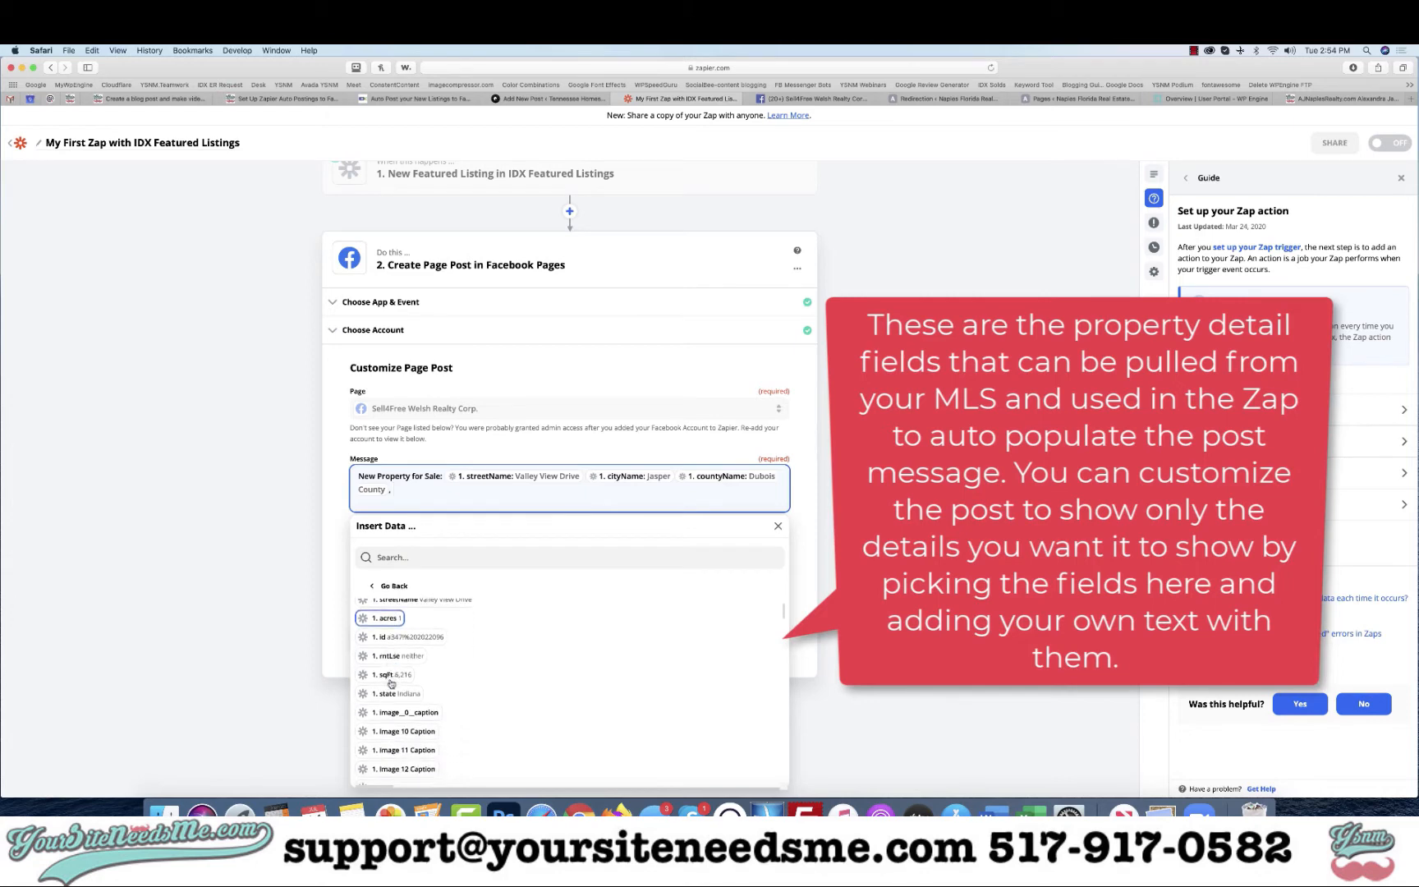
pyautogui.click(395, 665)
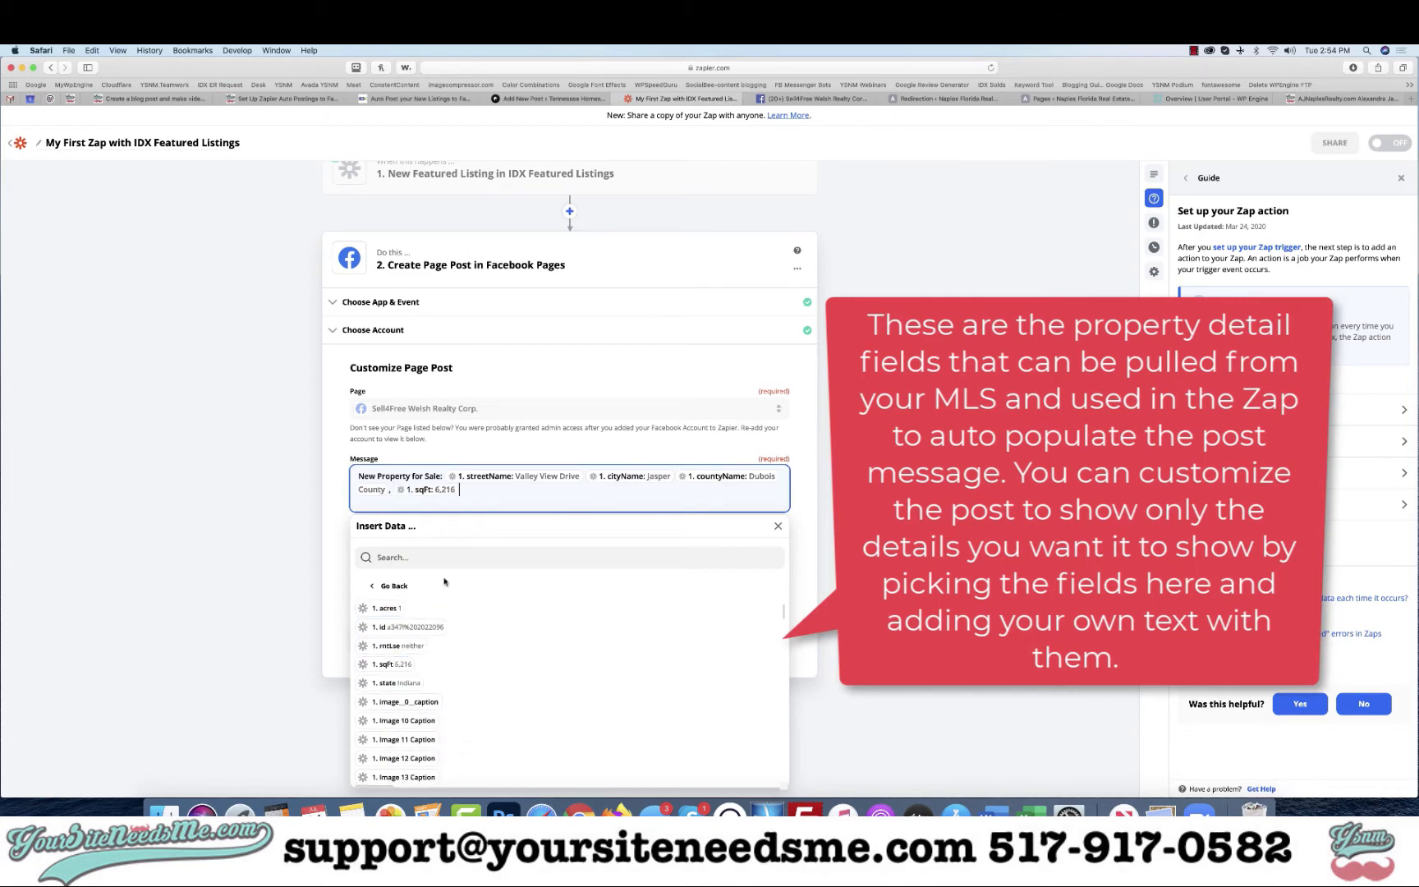
# Step: Append a comma, the bedrooms field and another comma after the sqFt field in the Message
pyautogui.scroll(-3, 388, 663)
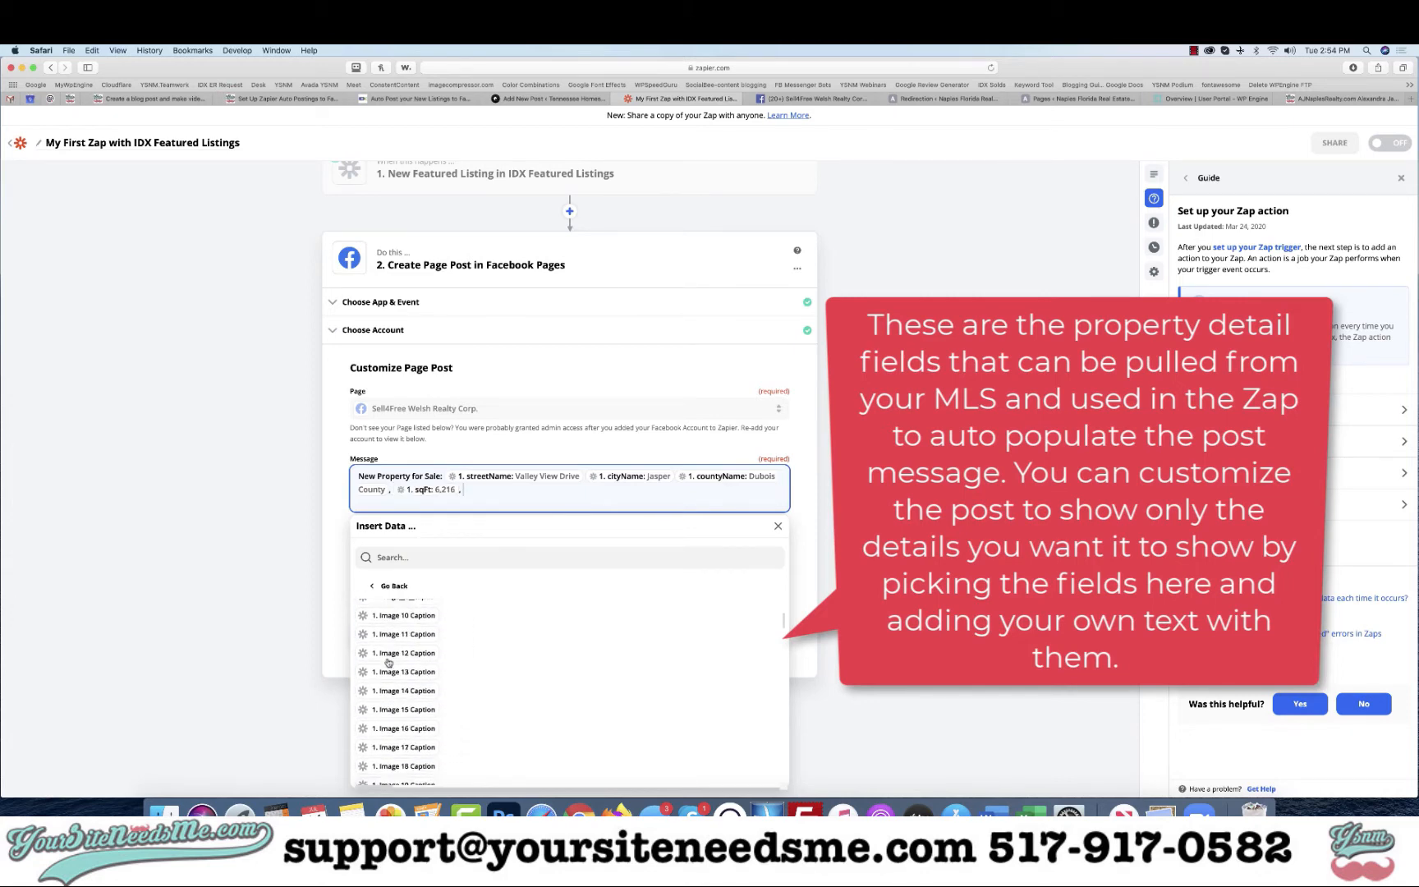
pyautogui.scroll(-10, 389, 662)
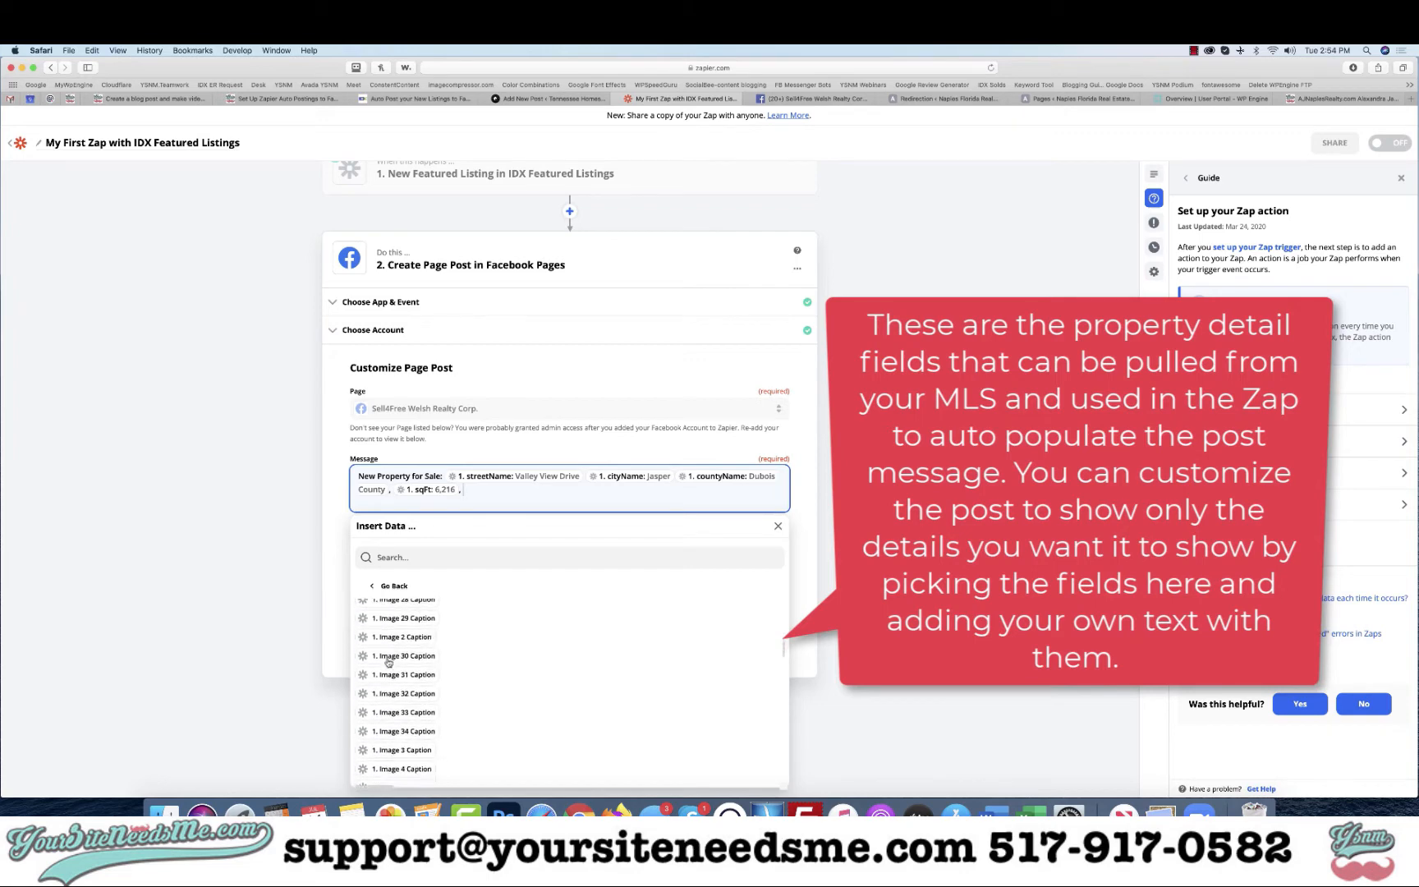
pyautogui.scroll(-3, 389, 663)
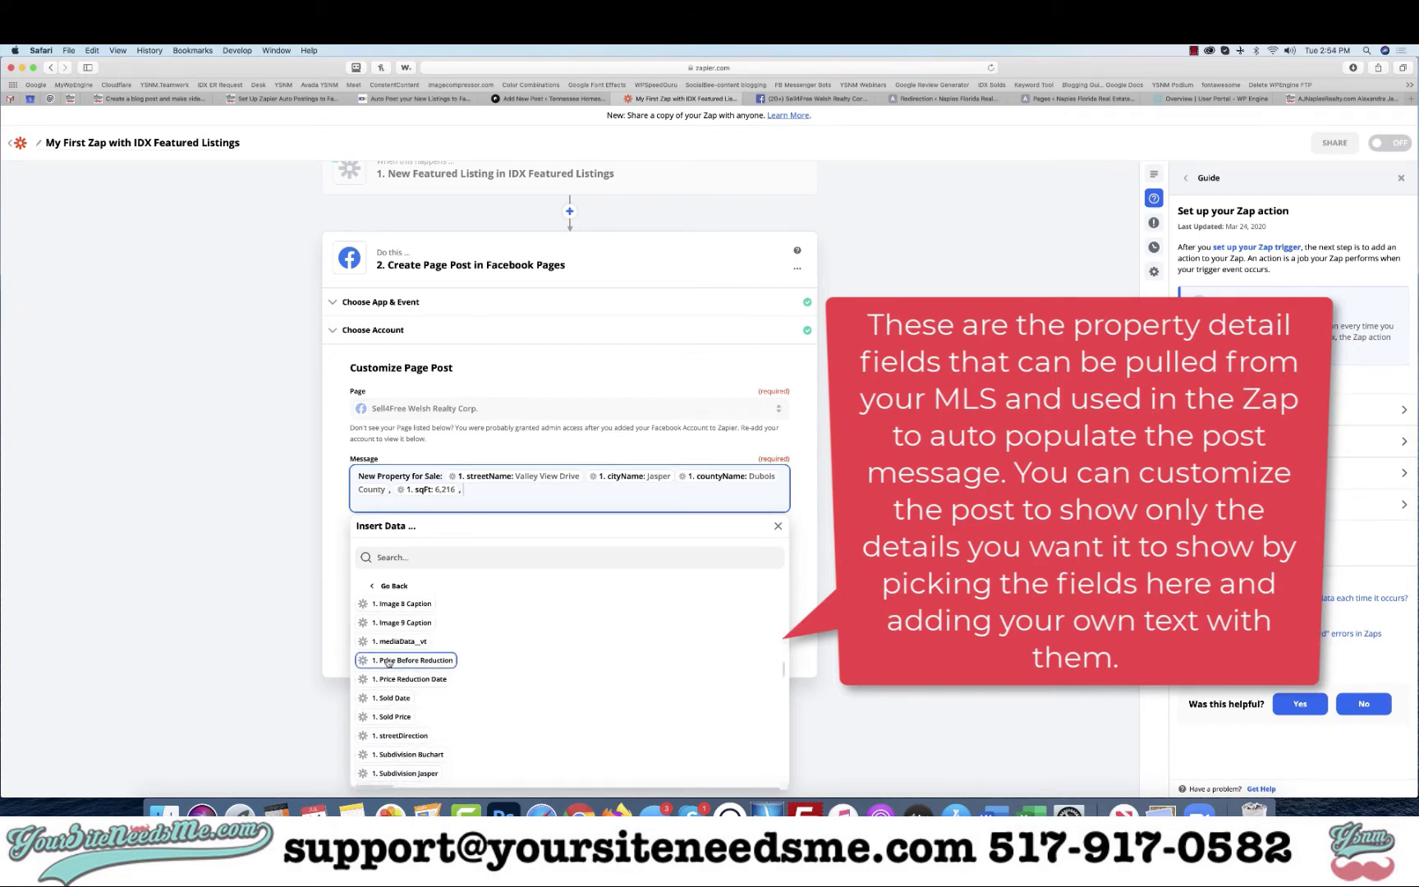
pyautogui.scroll(-3, 389, 663)
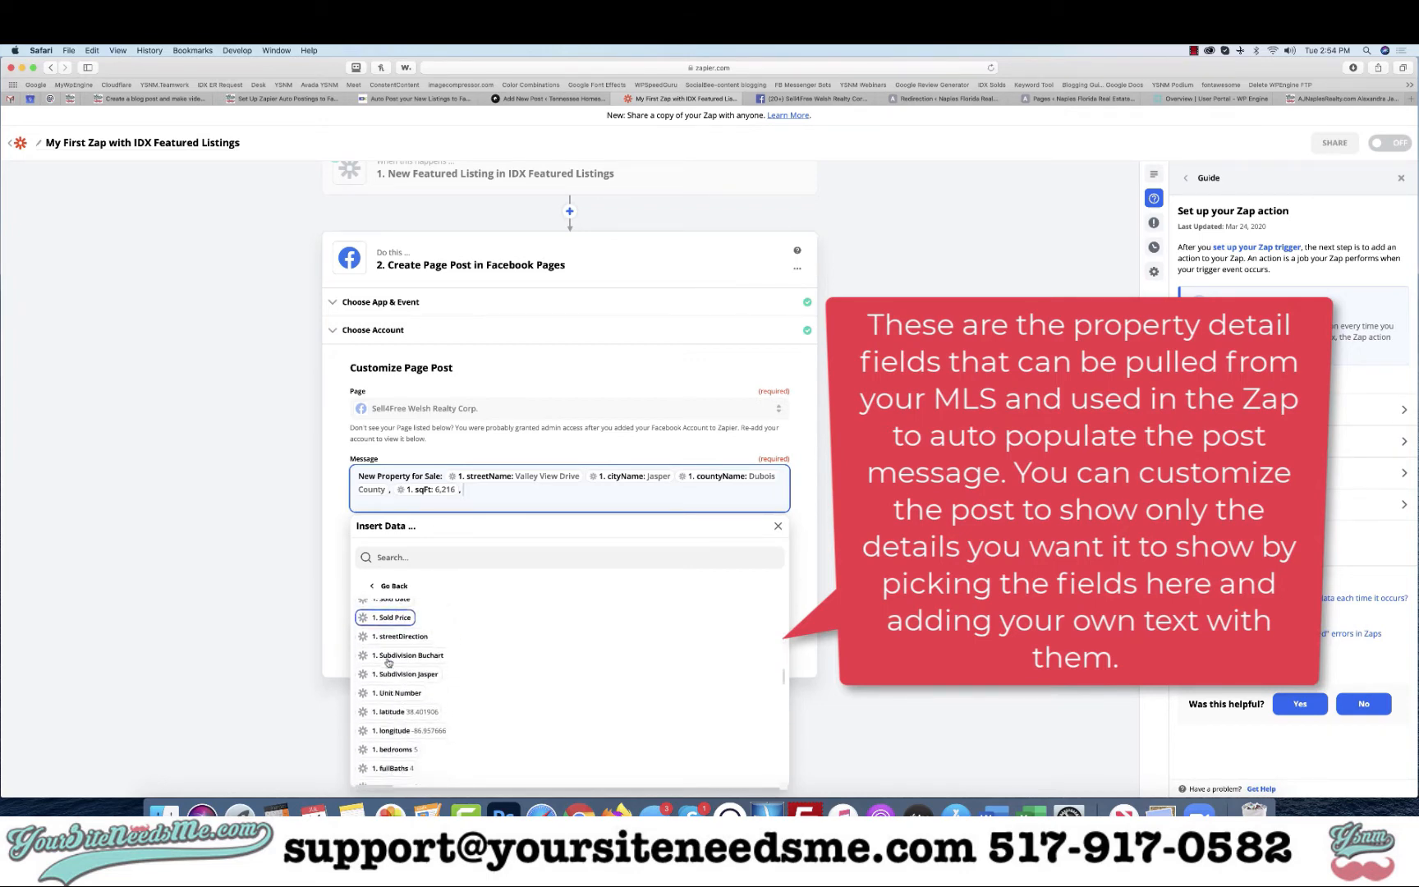
pyautogui.scroll(-2, 388, 663)
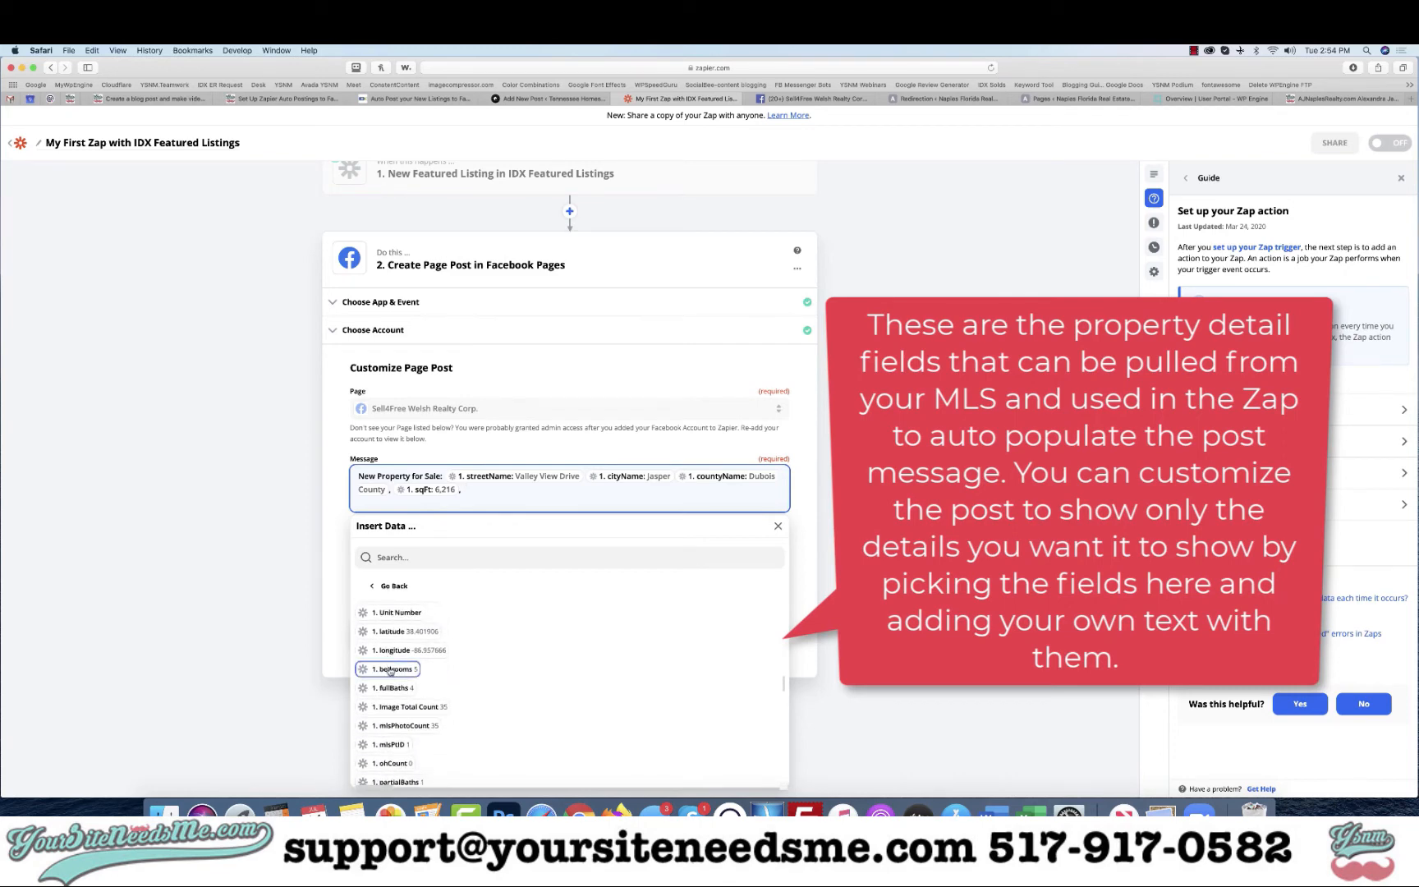
pyautogui.click(390, 670)
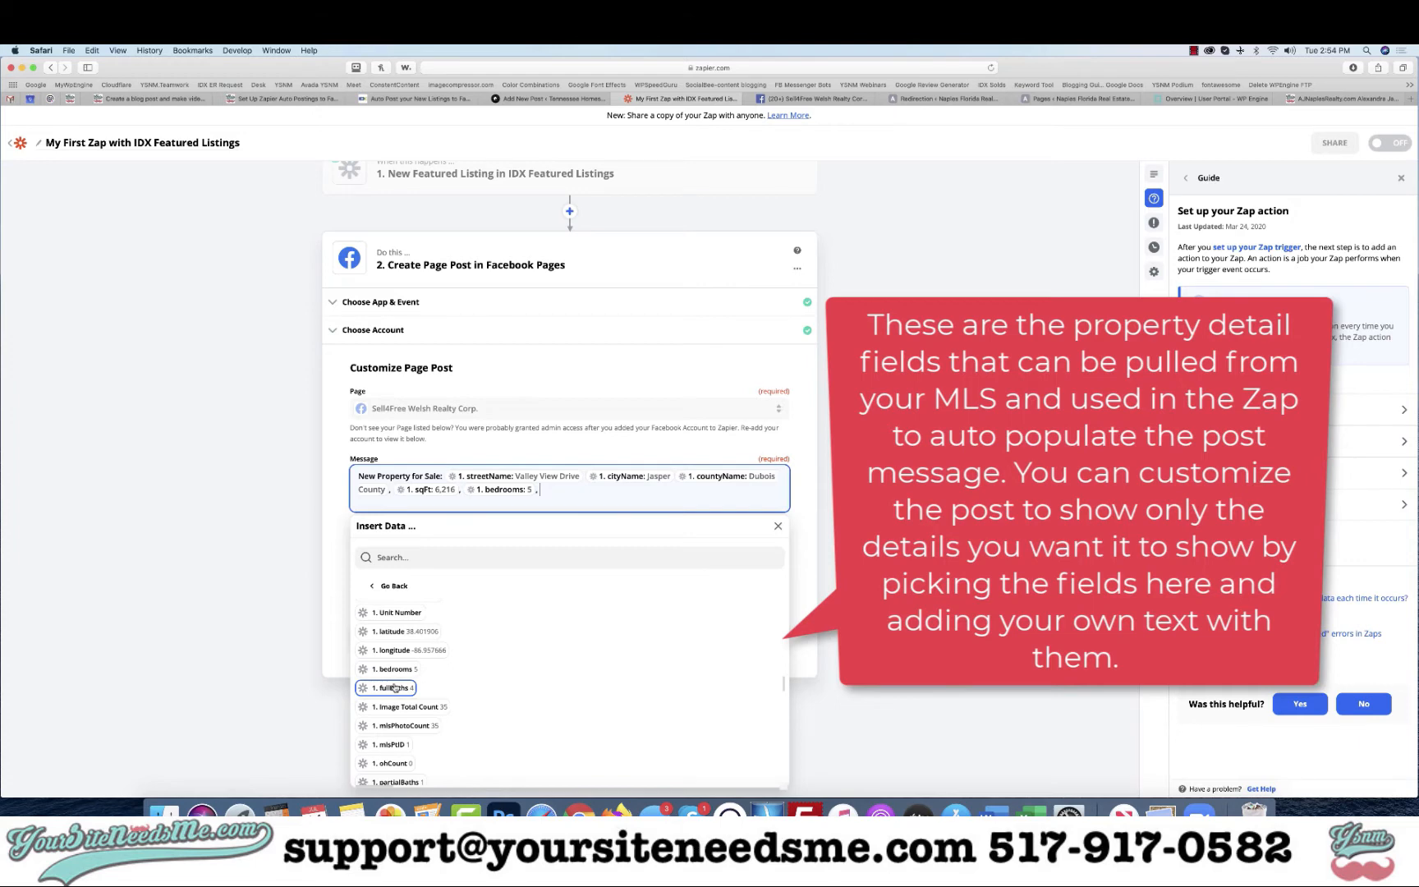
# Step: Append the totalBaths field and a comma after the bedrooms field, removing the fullBaths field inserted along the way
pyautogui.click(395, 688)
pyautogui.scroll(-3, 395, 687)
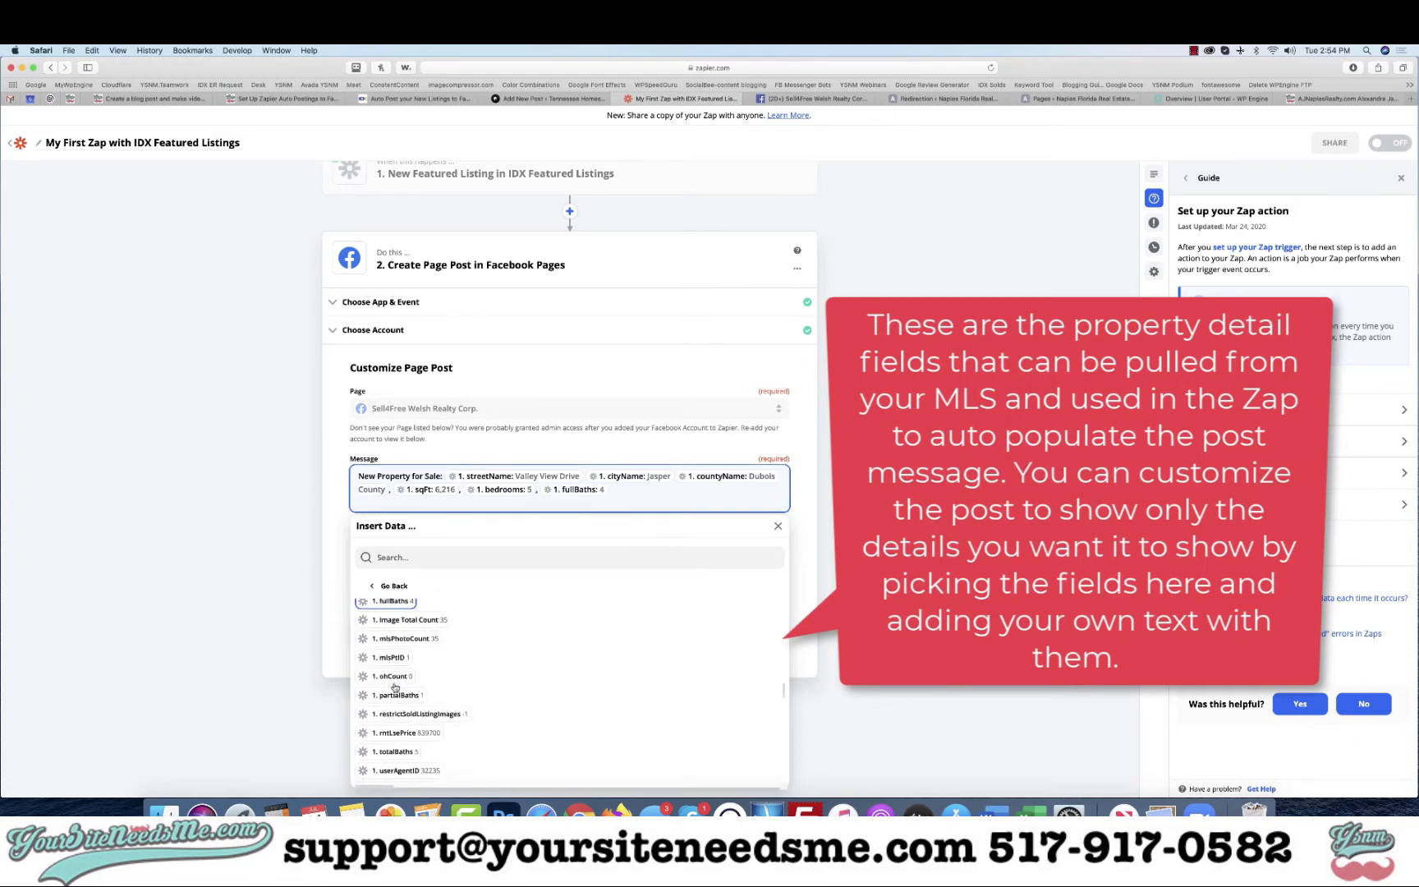
pyautogui.scroll(-2, 395, 688)
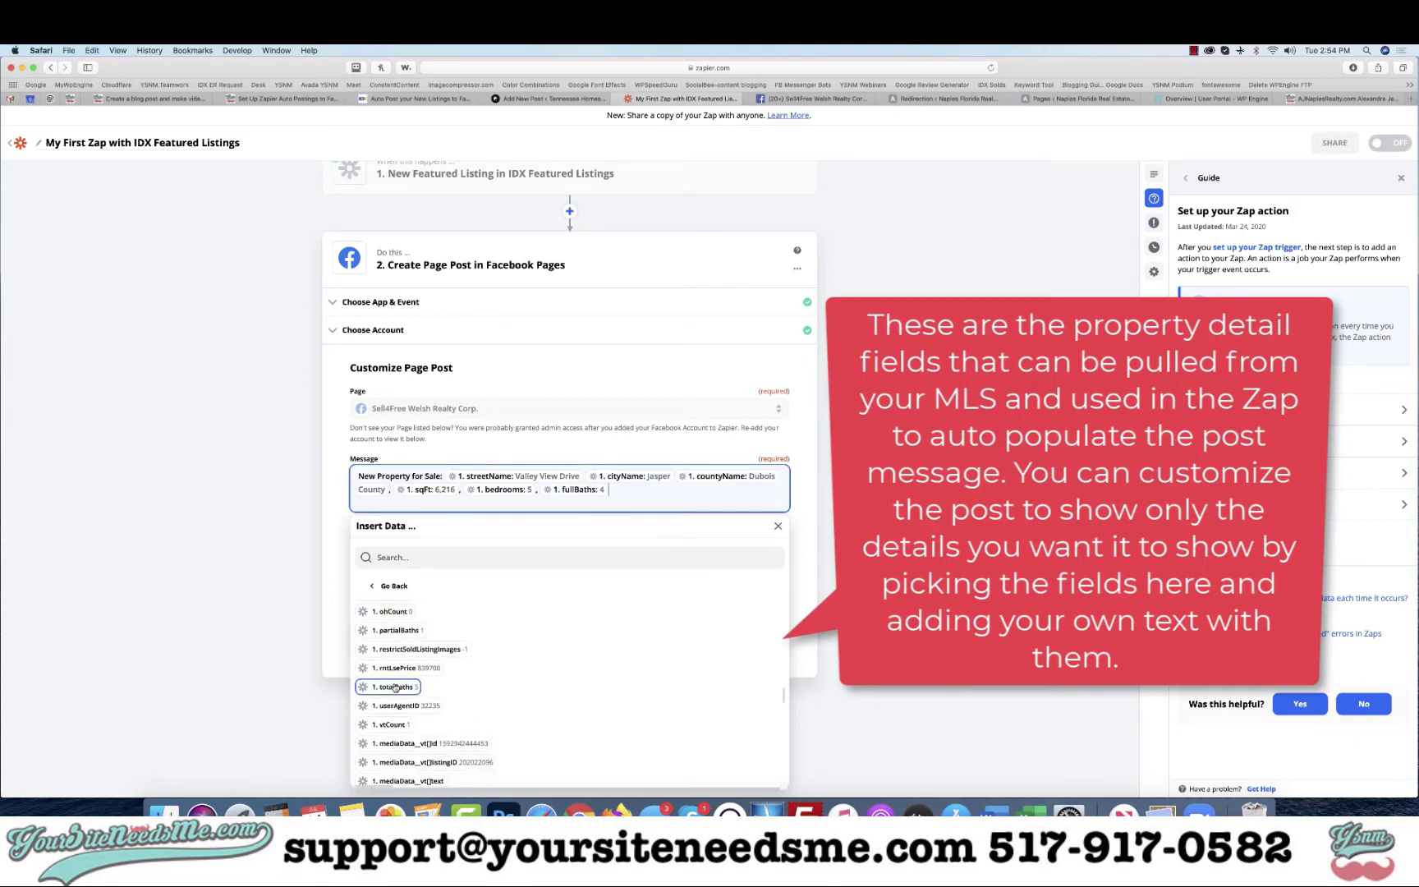
pyautogui.click(395, 688)
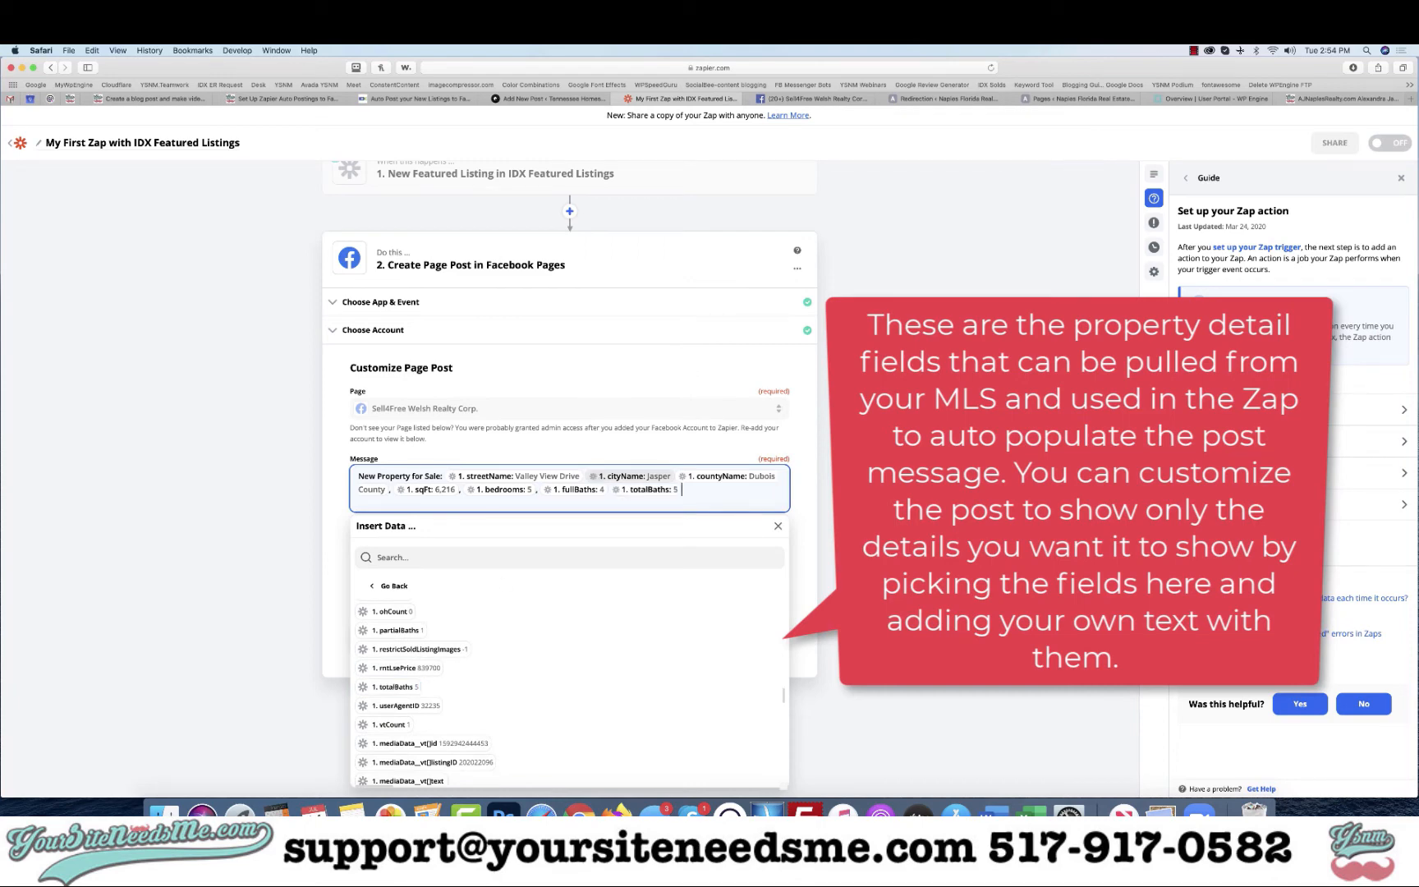
pyautogui.press('BackSpace')
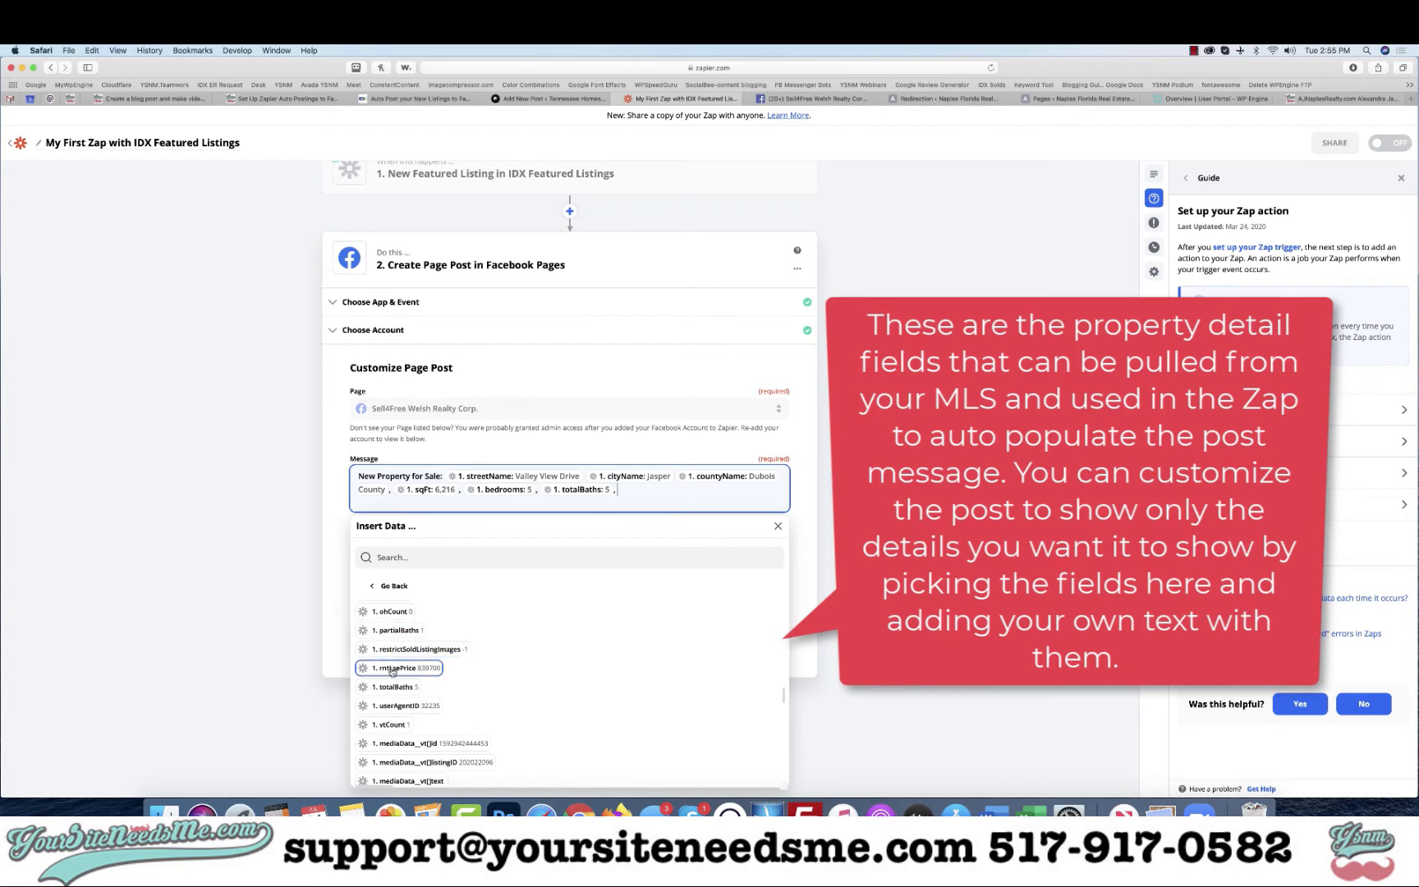
# Step: Replace the streetName, cityName and countyName fields in the Message with the full address field
pyautogui.scroll(-2, 392, 669)
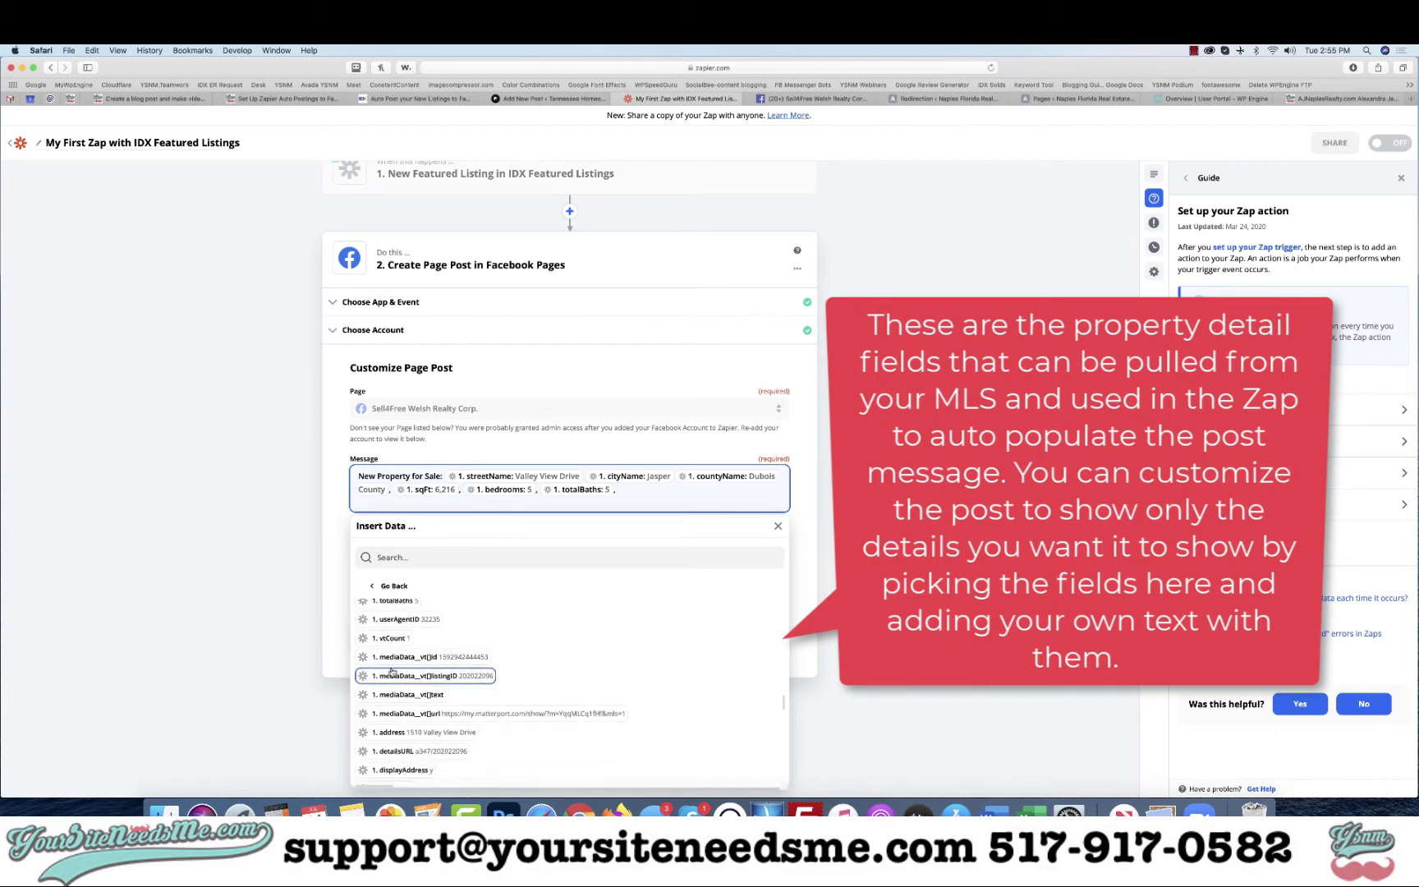
pyautogui.scroll(-2, 391, 671)
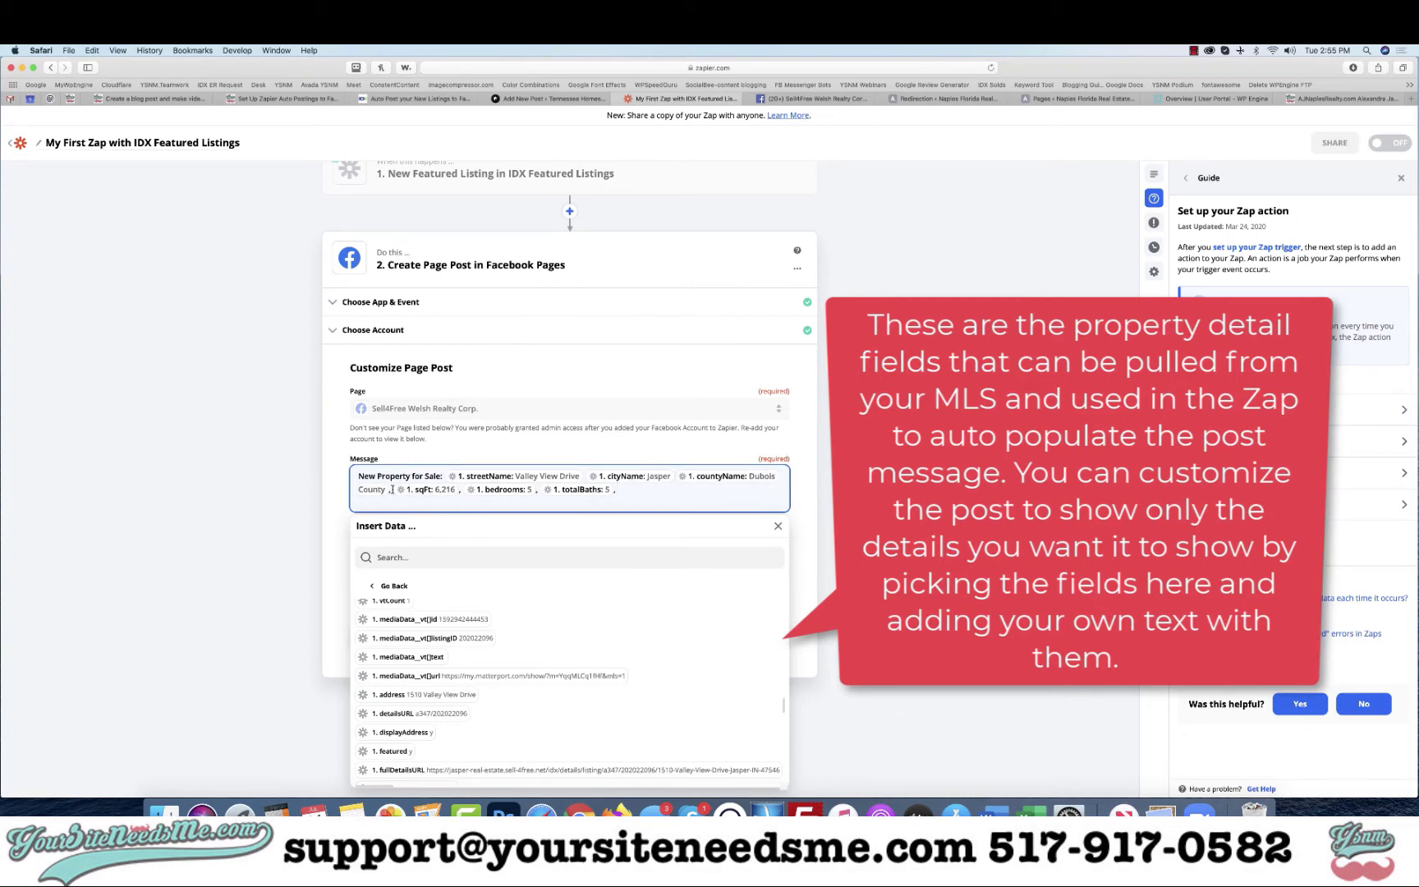
pyautogui.click(391, 490)
pyautogui.press('BackSpace')
pyautogui.press('BackSpace')
pyautogui.press('BackSpace')
pyautogui.press('BackSpace')
pyautogui.press('BackSpace')
pyautogui.press('BackSpace')
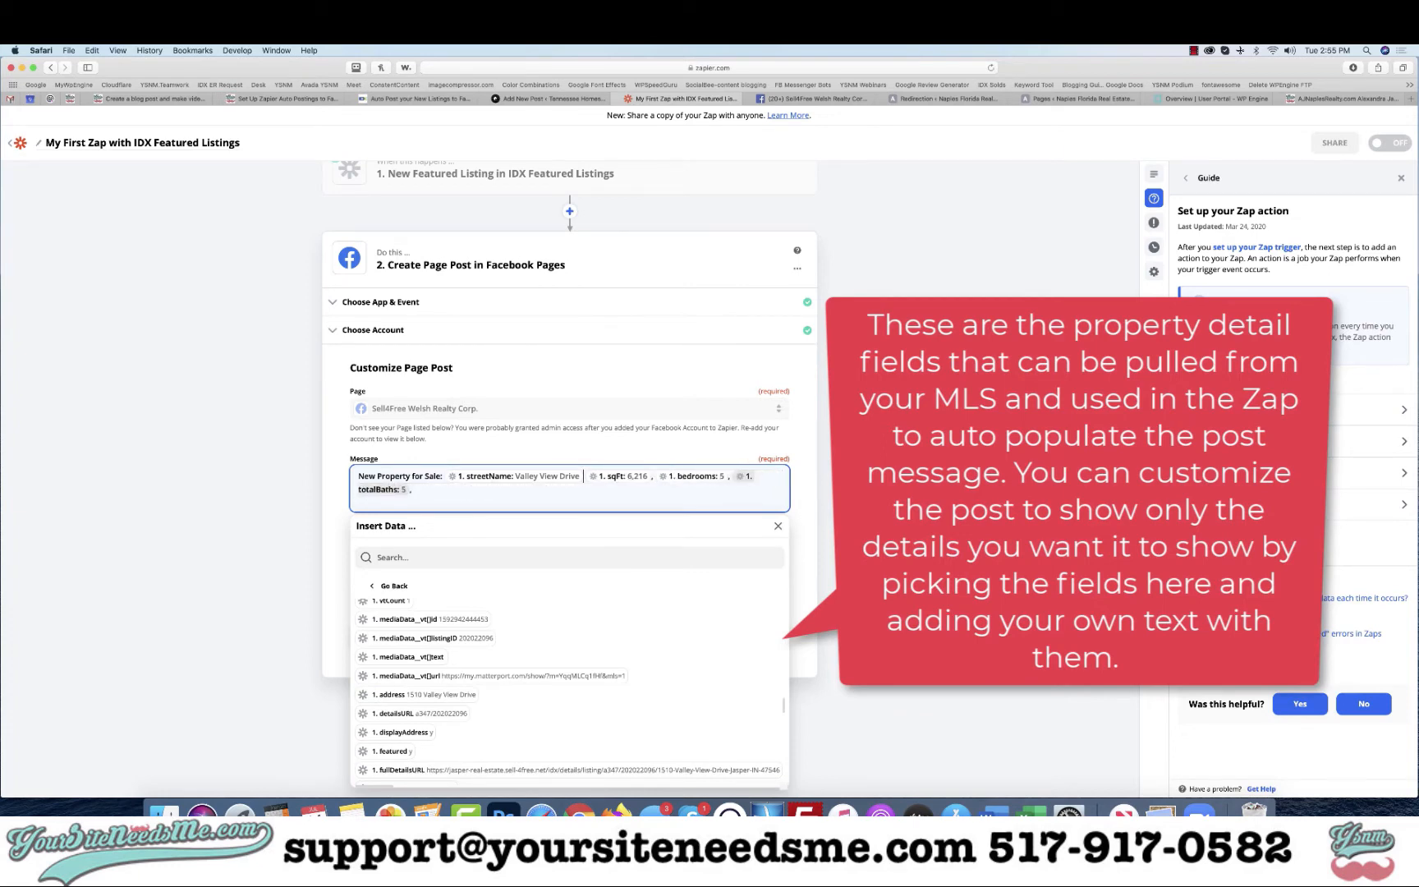
pyautogui.click(412, 694)
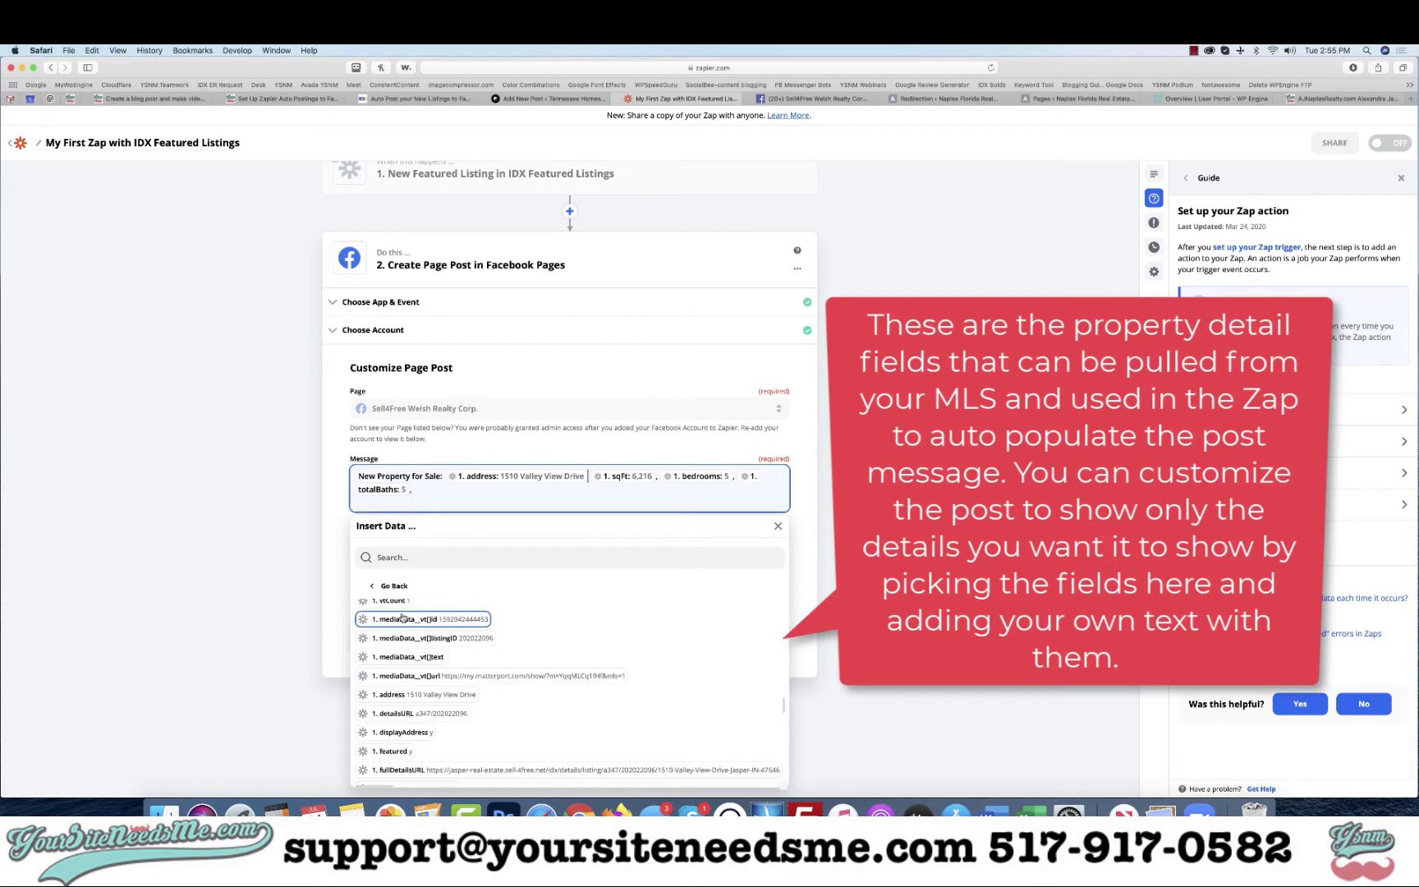
# Step: Insert a comma and the cityName field between the address and sqFt fields in the Message
pyautogui.scroll(5, 402, 620)
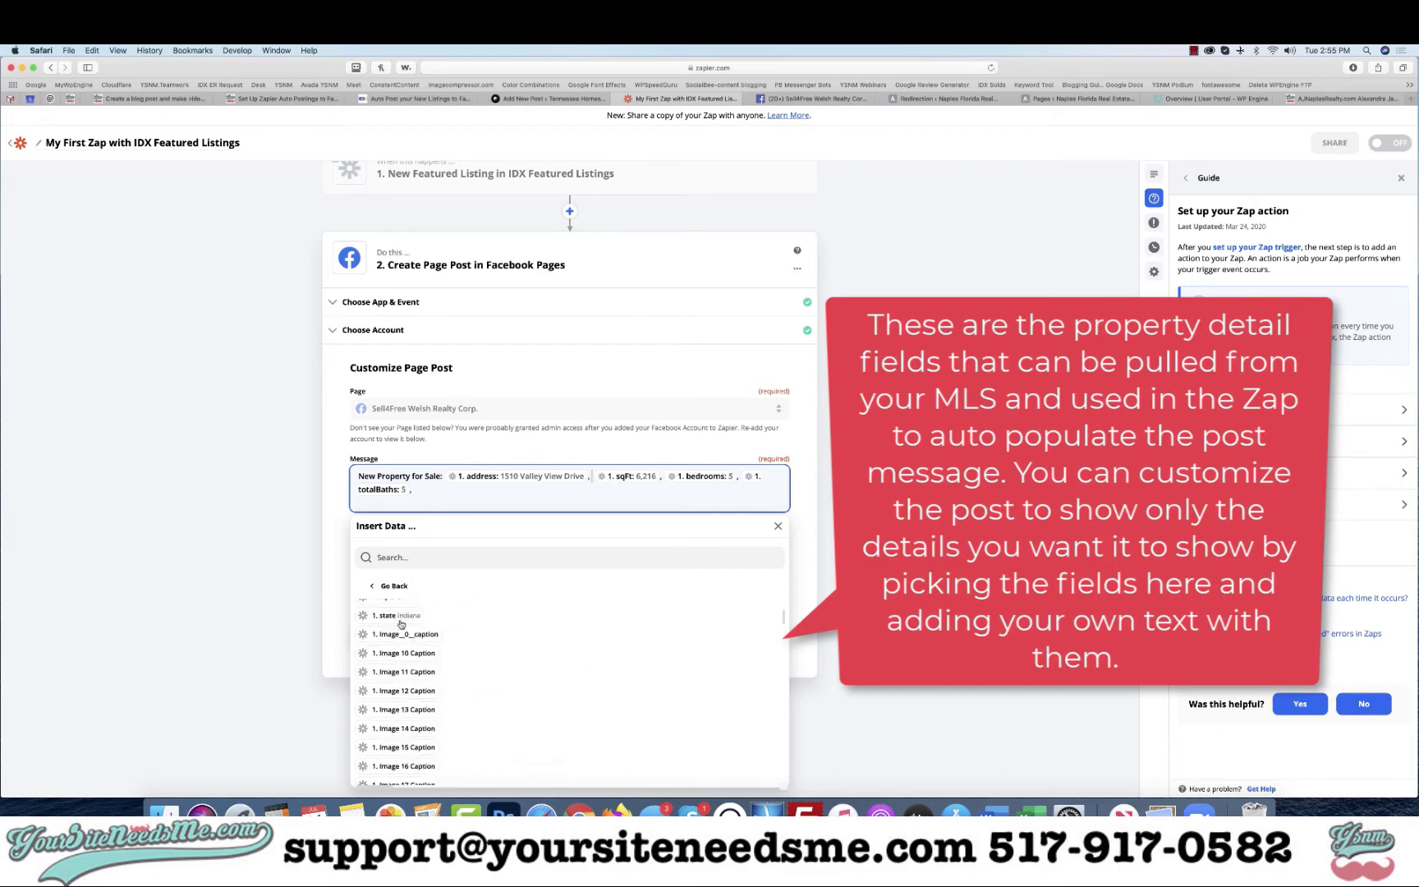
pyautogui.scroll(3, 401, 624)
pyautogui.click(400, 645)
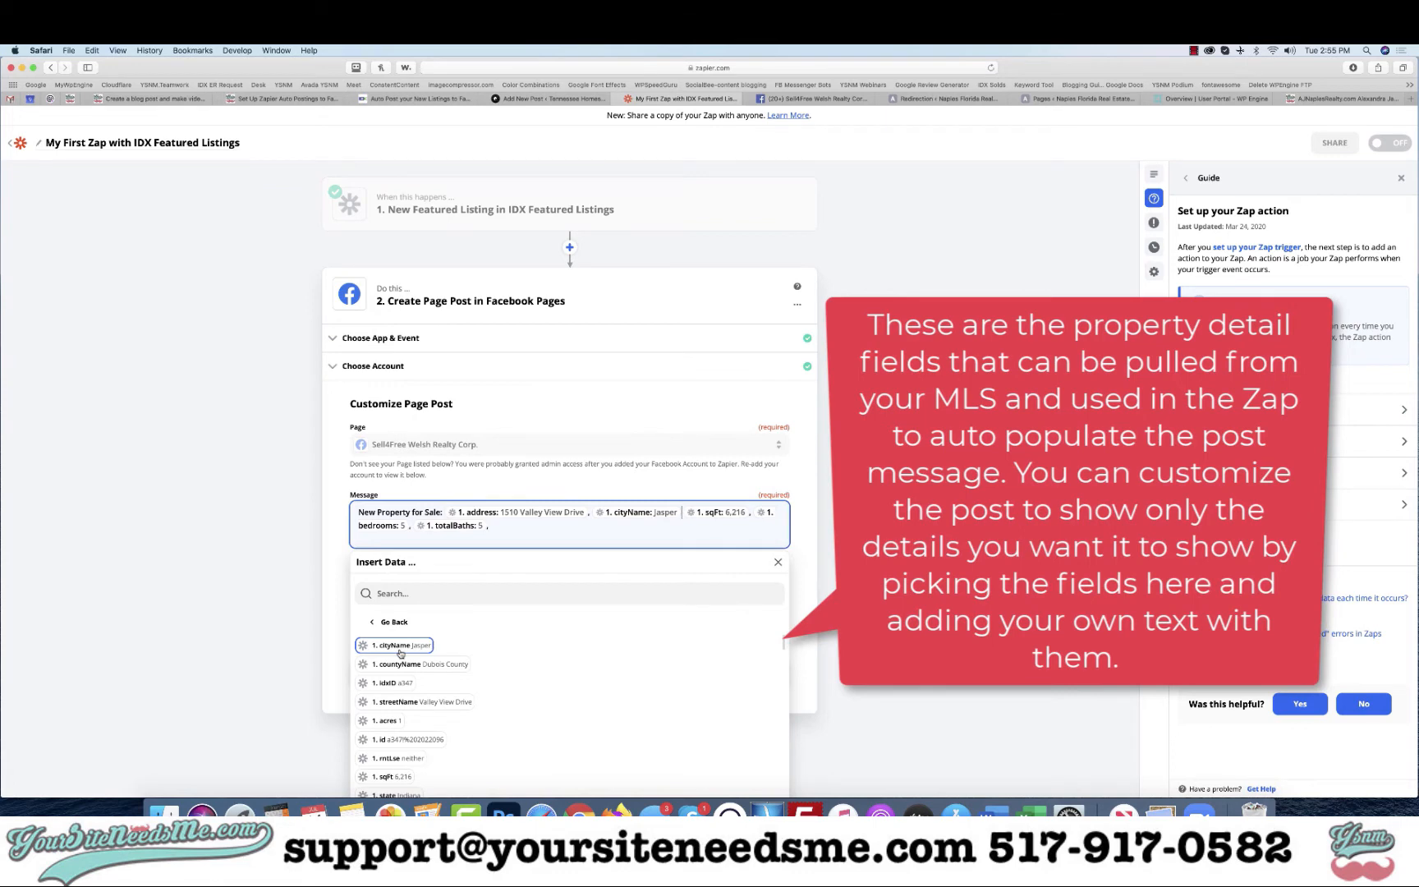
# Step: Find the state field in the full list of available data and insert it with a trailing comma after the cityName field
pyautogui.scroll(-3, 400, 653)
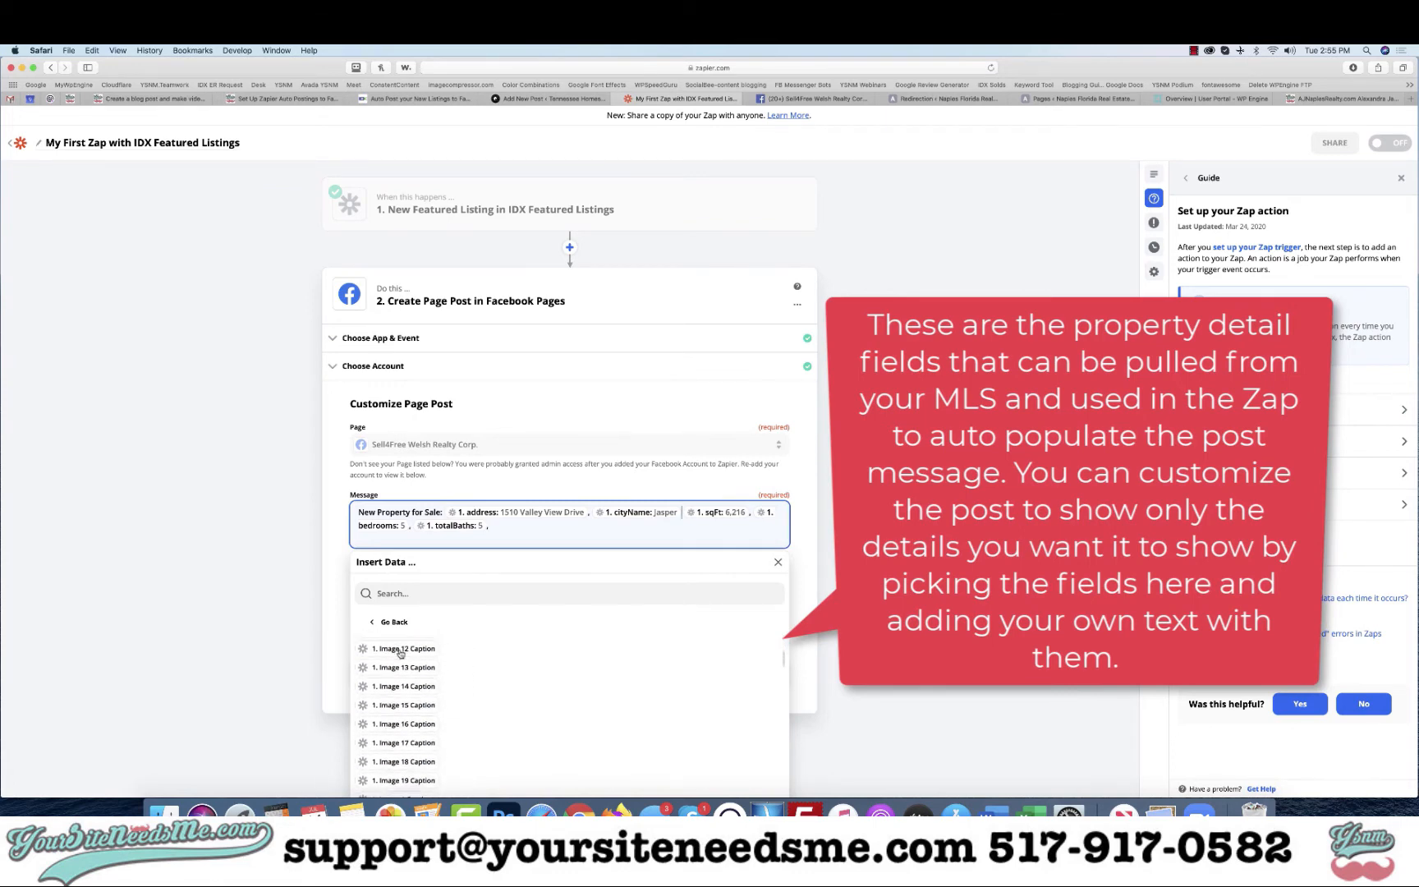
pyautogui.click(401, 650)
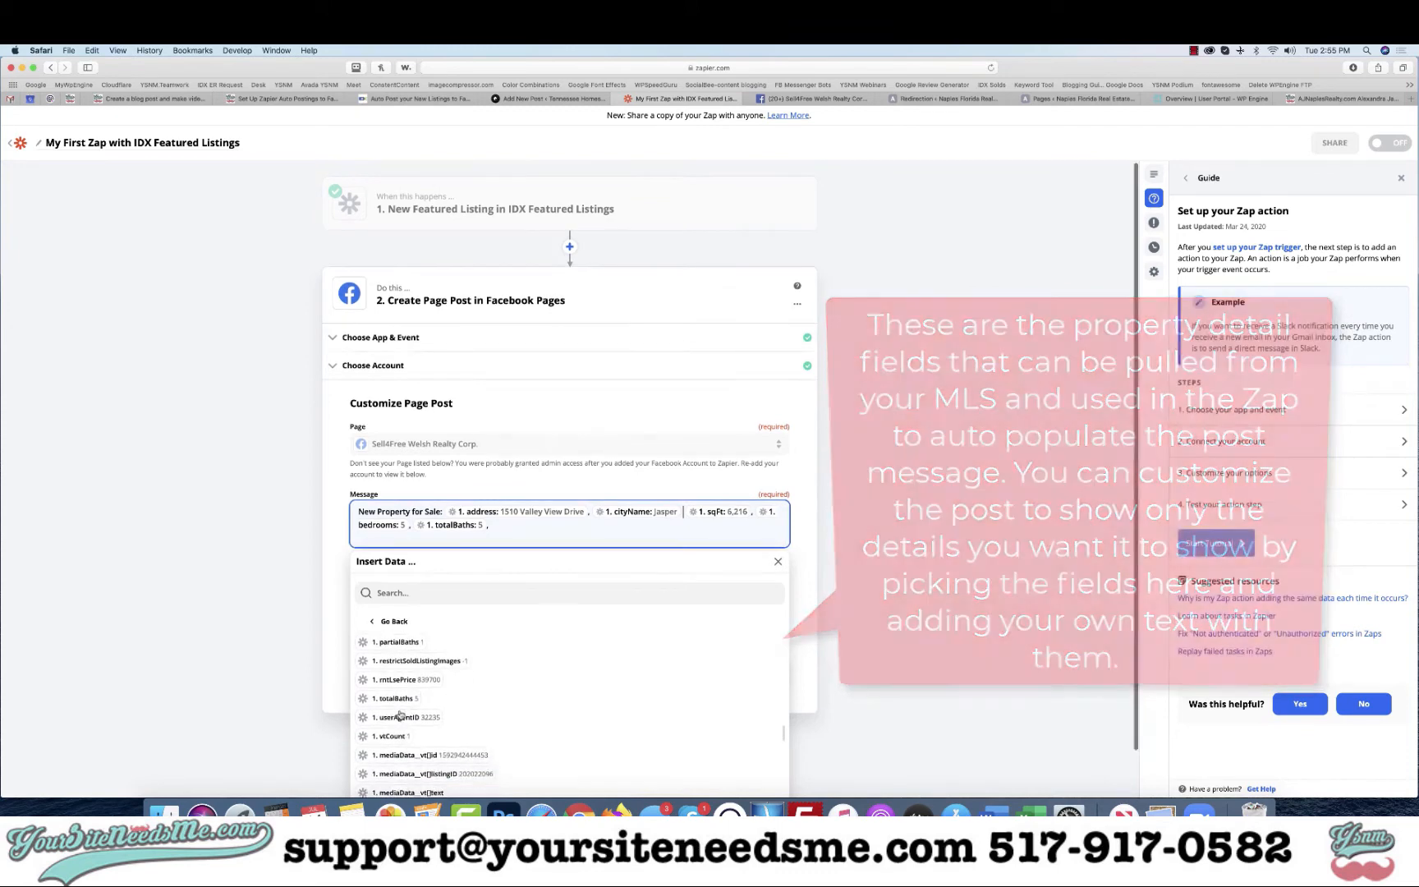
pyautogui.scroll(-5, 400, 714)
pyautogui.scroll(-2, 400, 715)
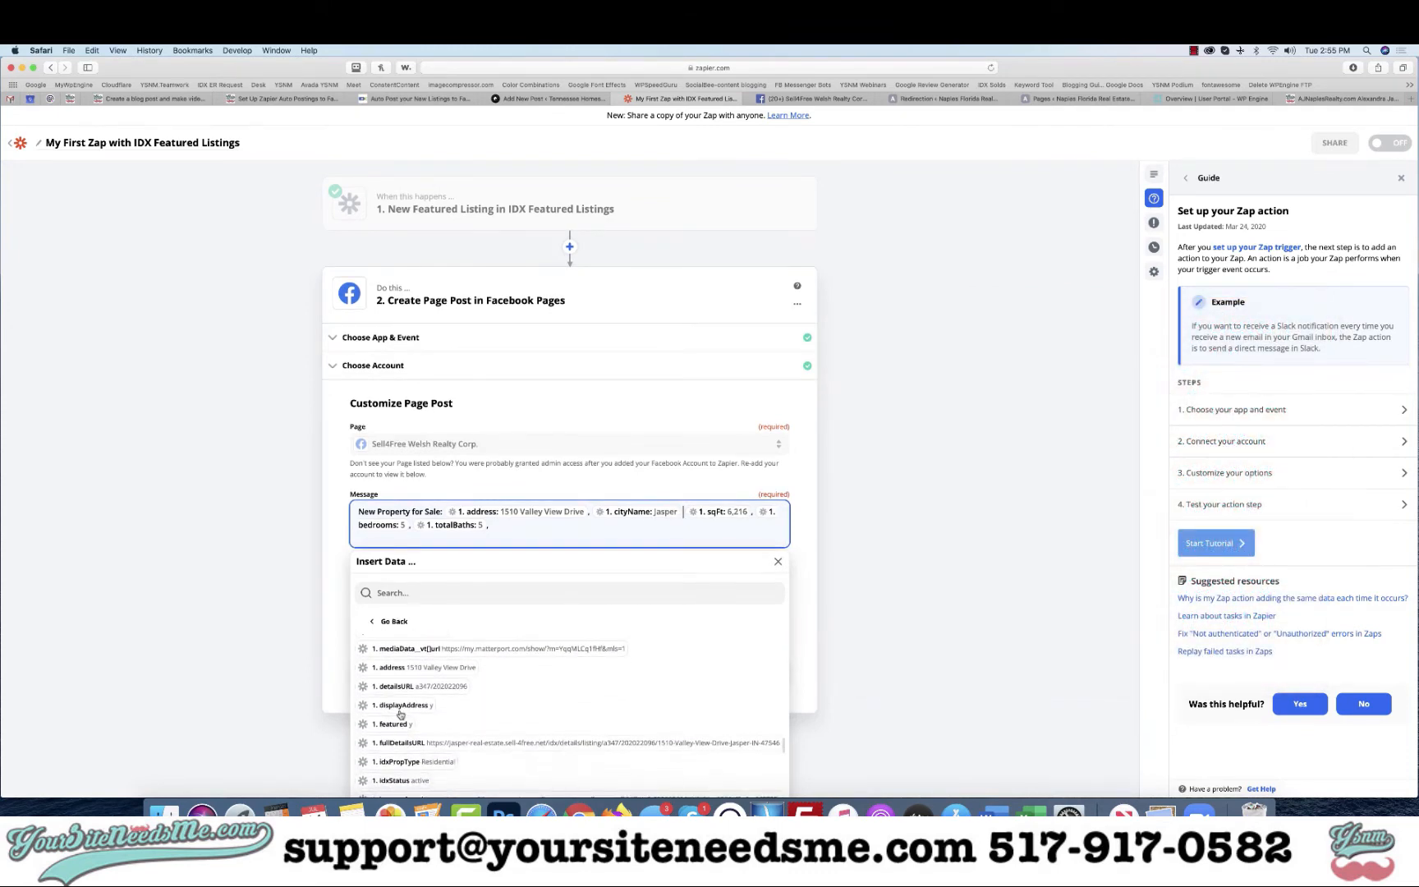
pyautogui.scroll(-3, 400, 715)
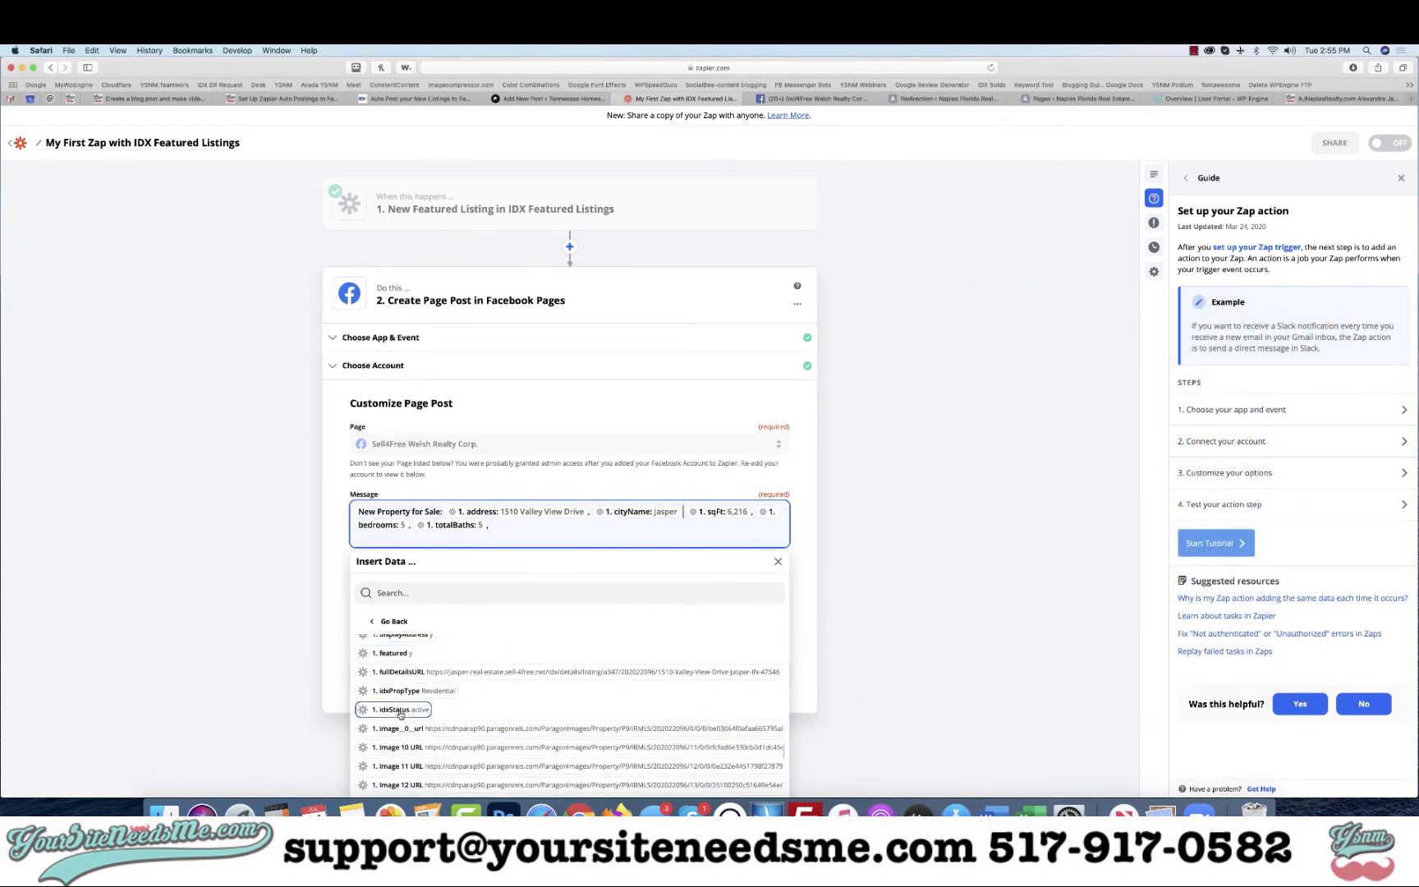
pyautogui.scroll(-3, 400, 714)
pyautogui.scroll(5, 400, 715)
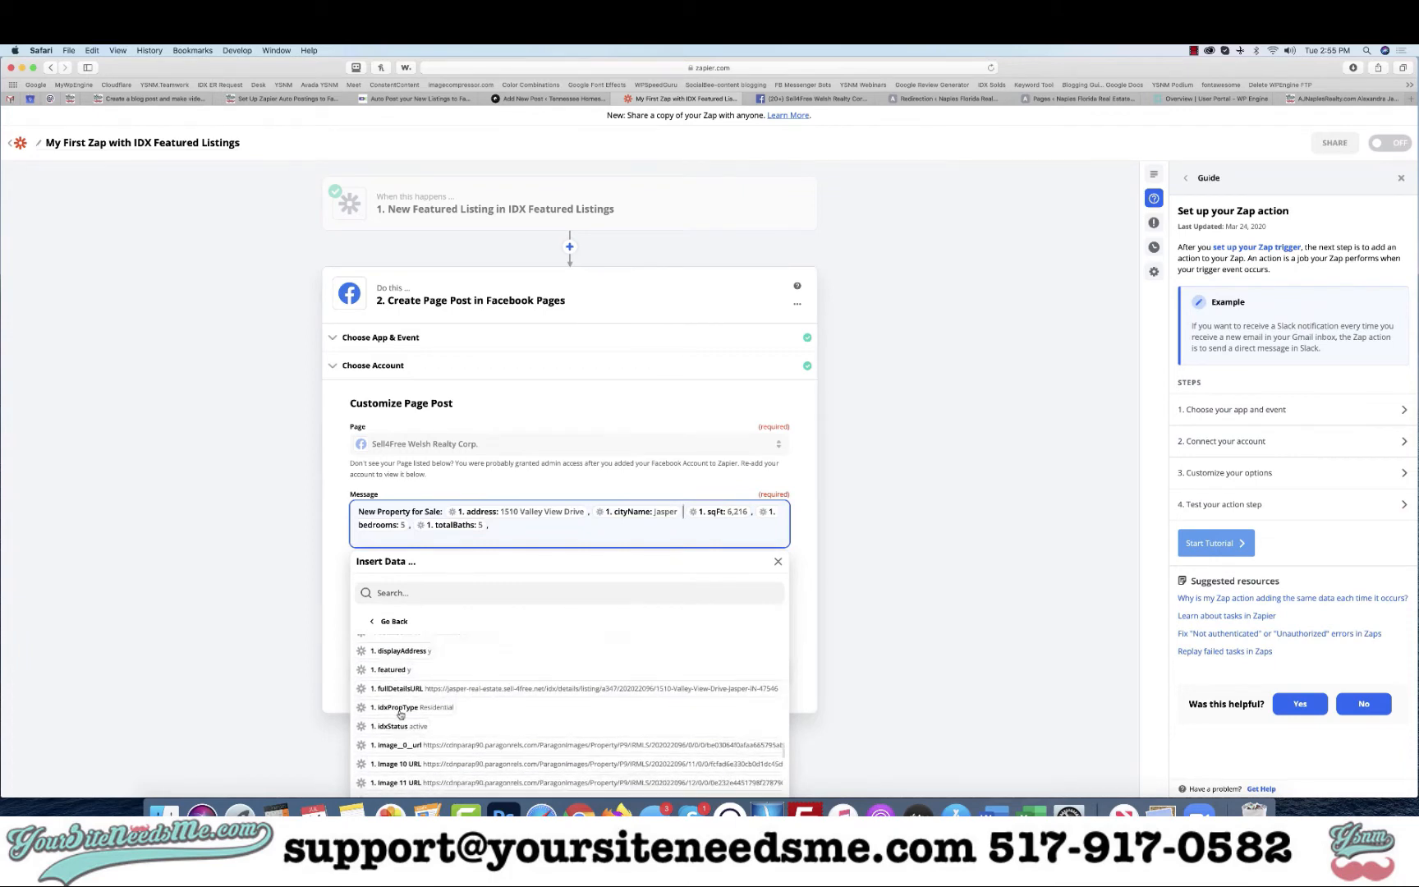
pyautogui.scroll(-5, 400, 715)
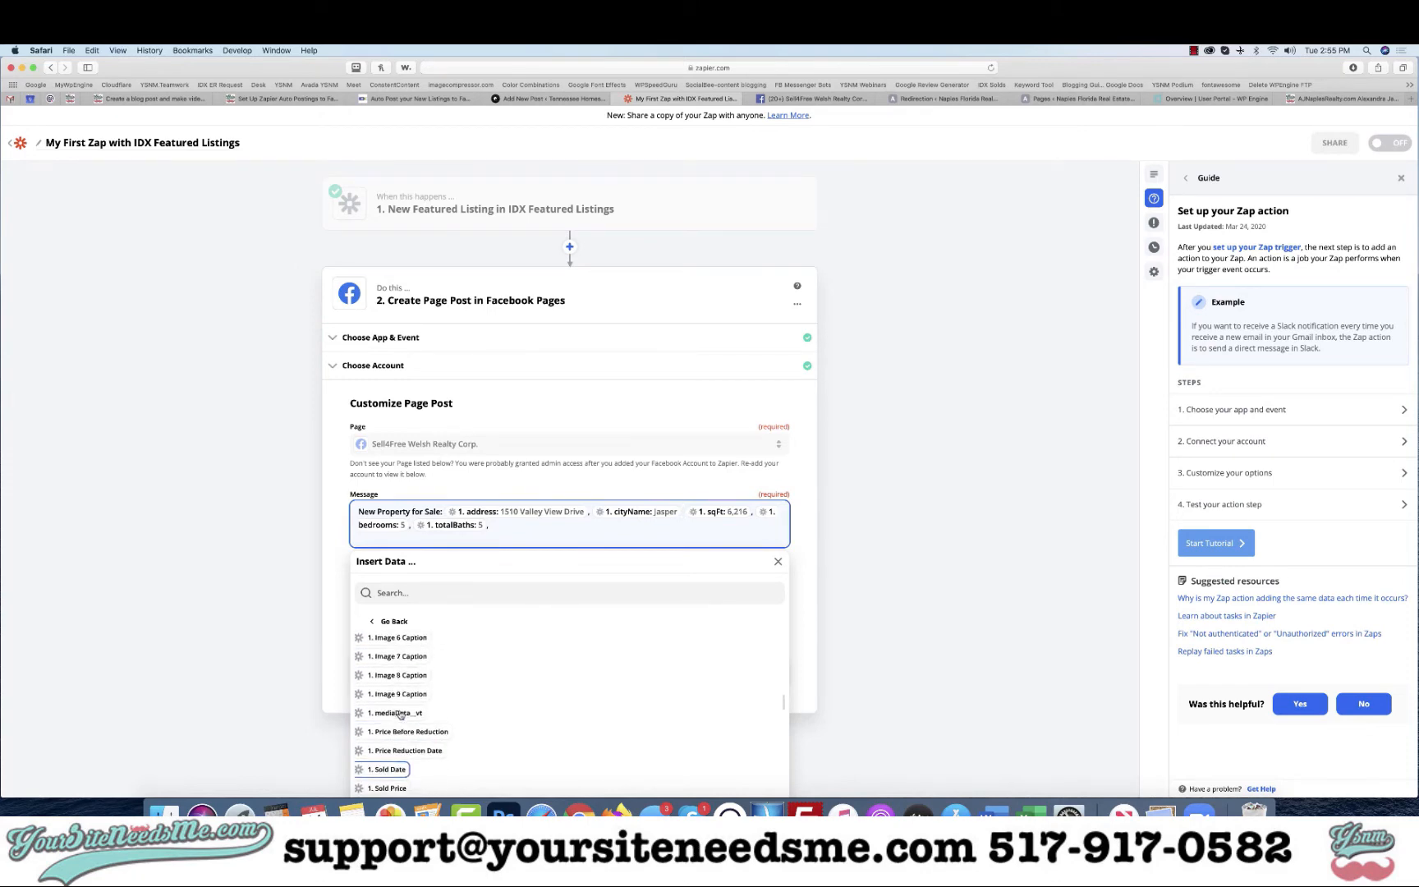
pyautogui.scroll(8, 399, 714)
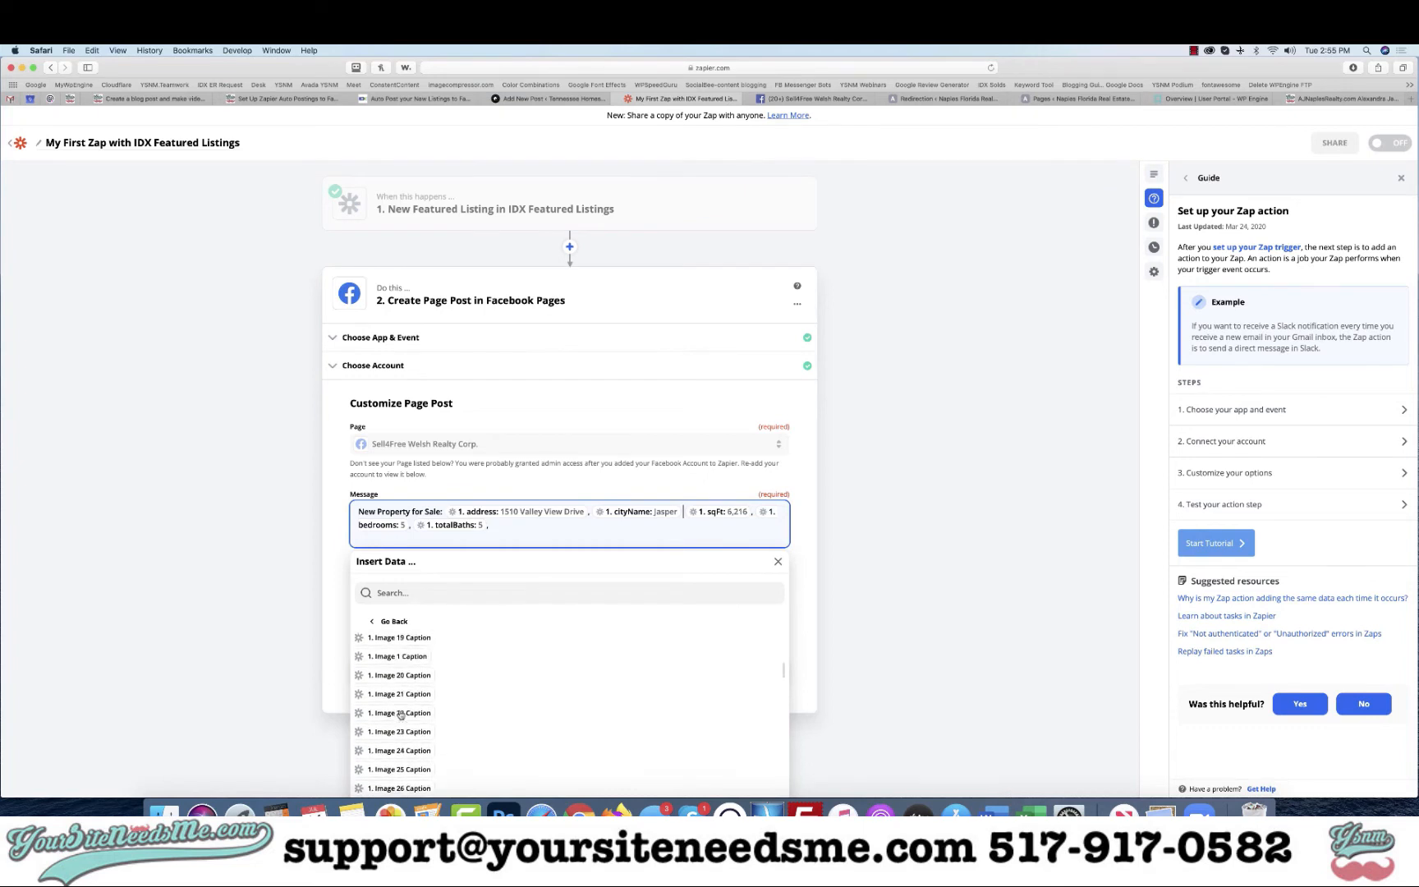
pyautogui.scroll(4, 400, 715)
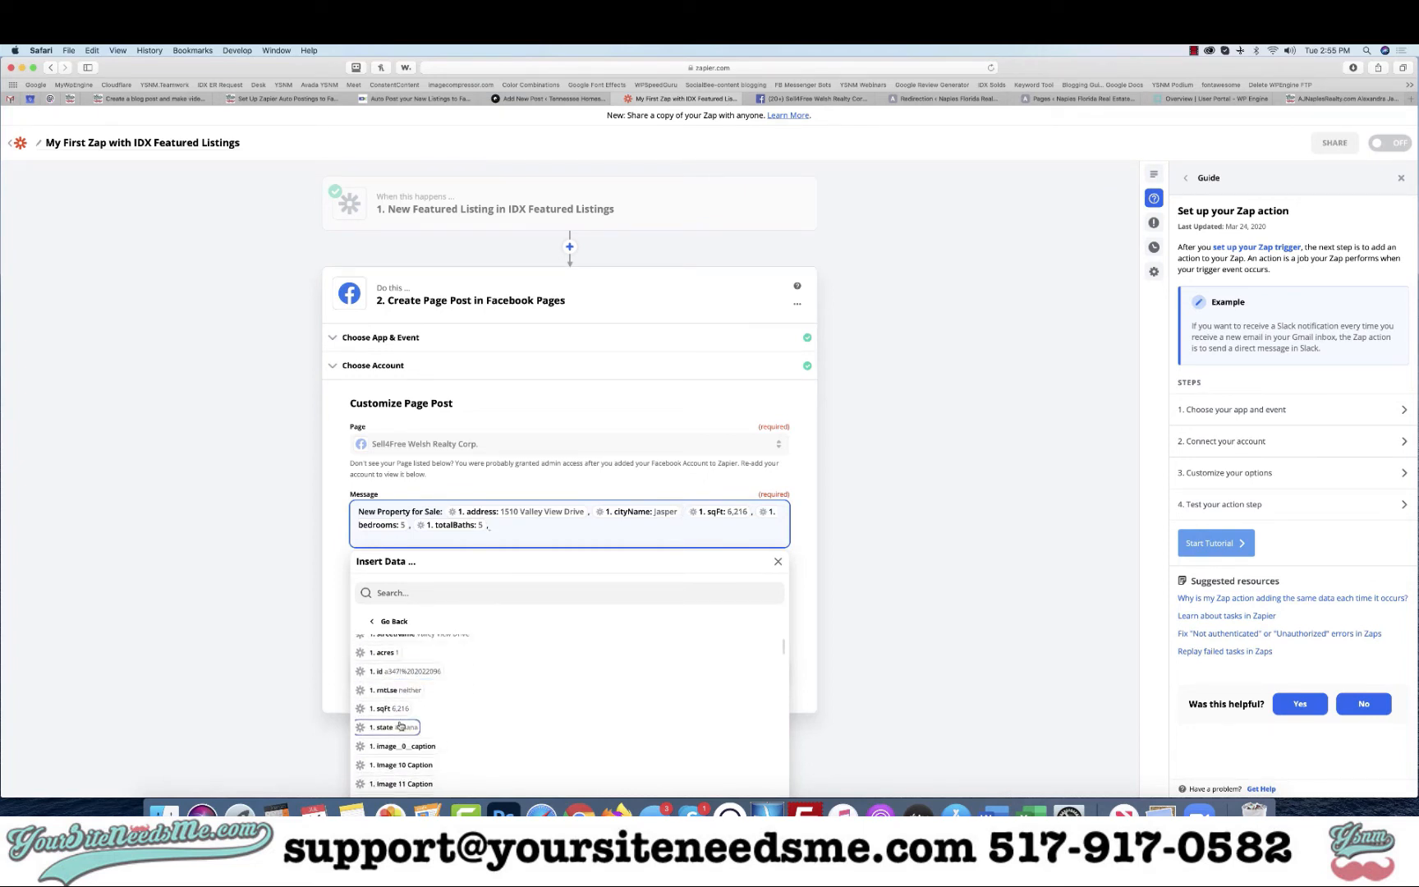
pyautogui.click(400, 727)
pyautogui.write(', 1. s')
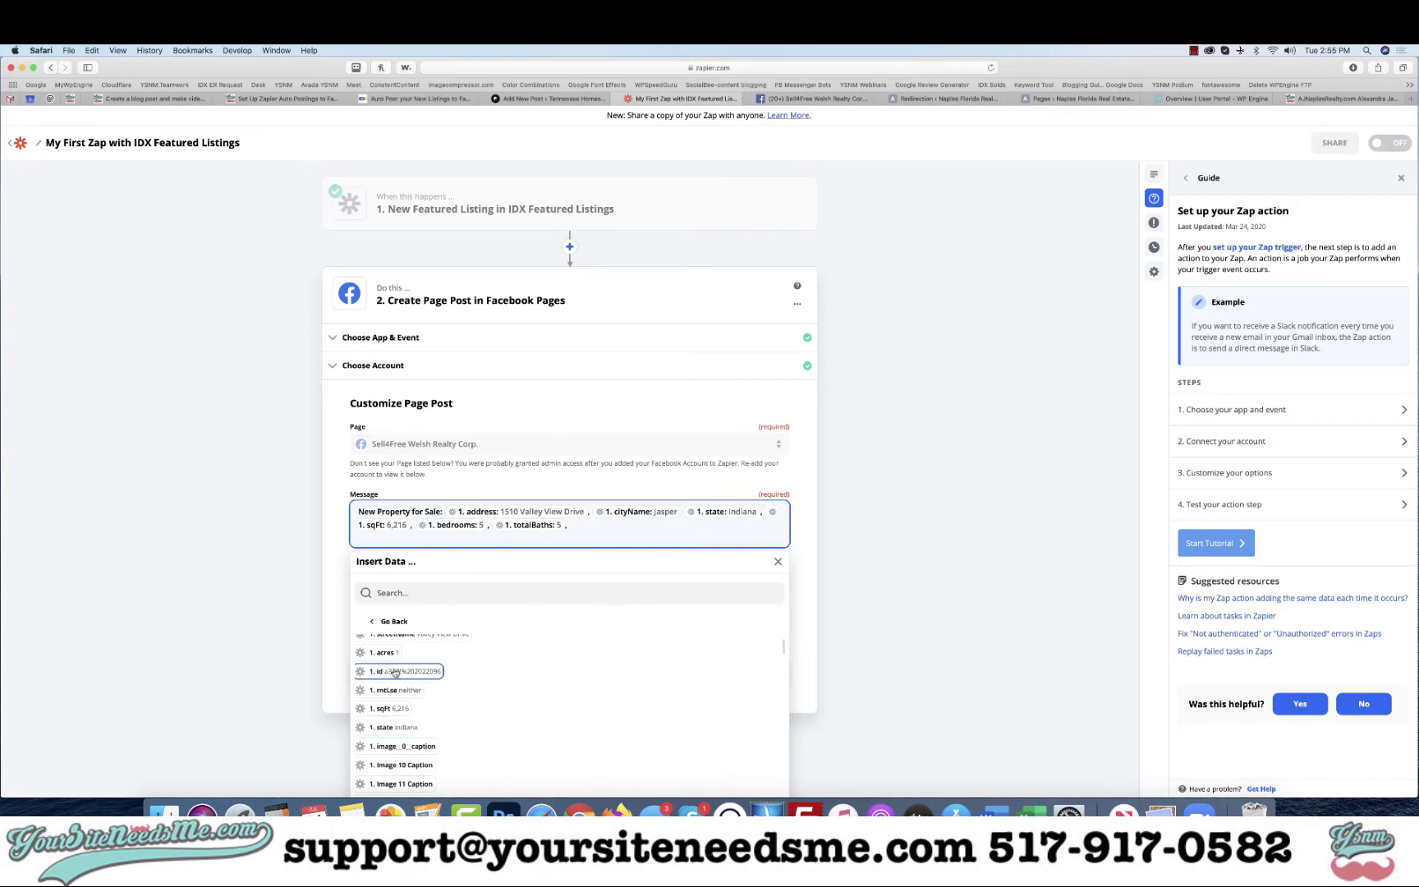
# Step: Search the available data for "price" and append the listingPrice and remarksConcat fields to the end of the Message
pyautogui.scroll(2, 396, 674)
pyautogui.click(396, 594)
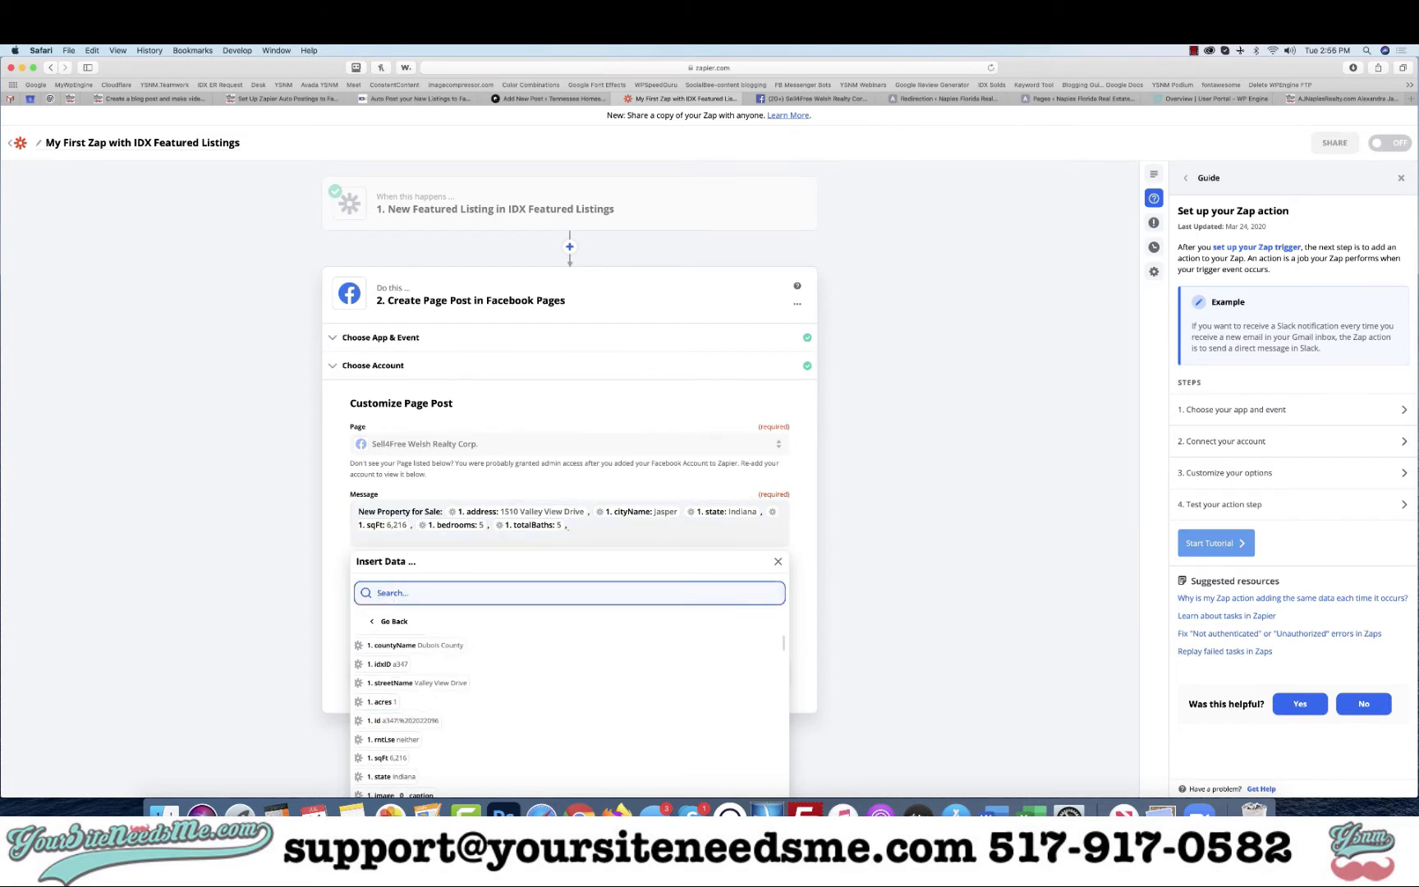
pyautogui.write('price')
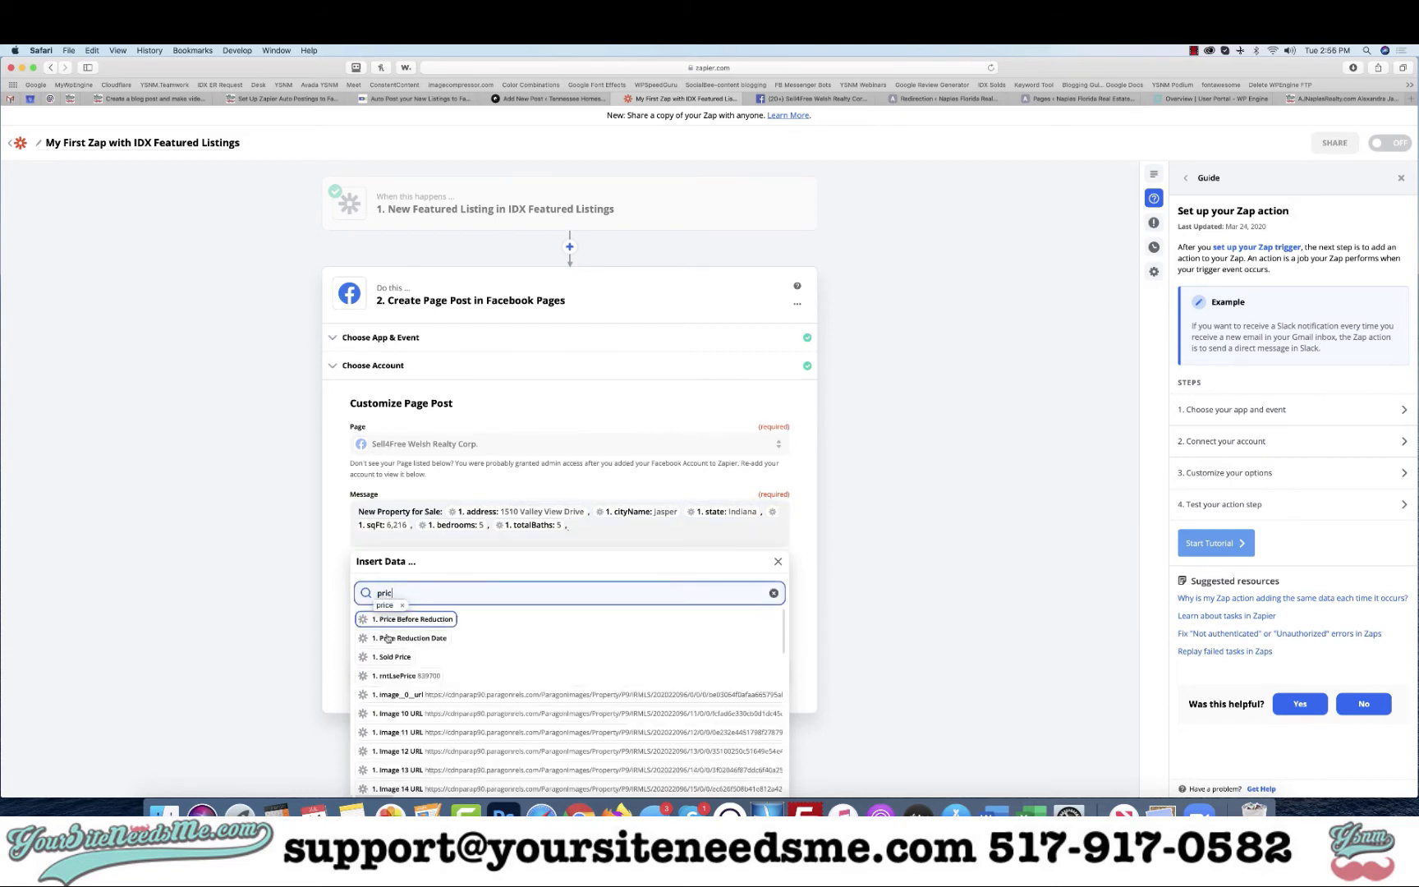
pyautogui.scroll(-1, 392, 667)
pyautogui.scroll(-10, 392, 667)
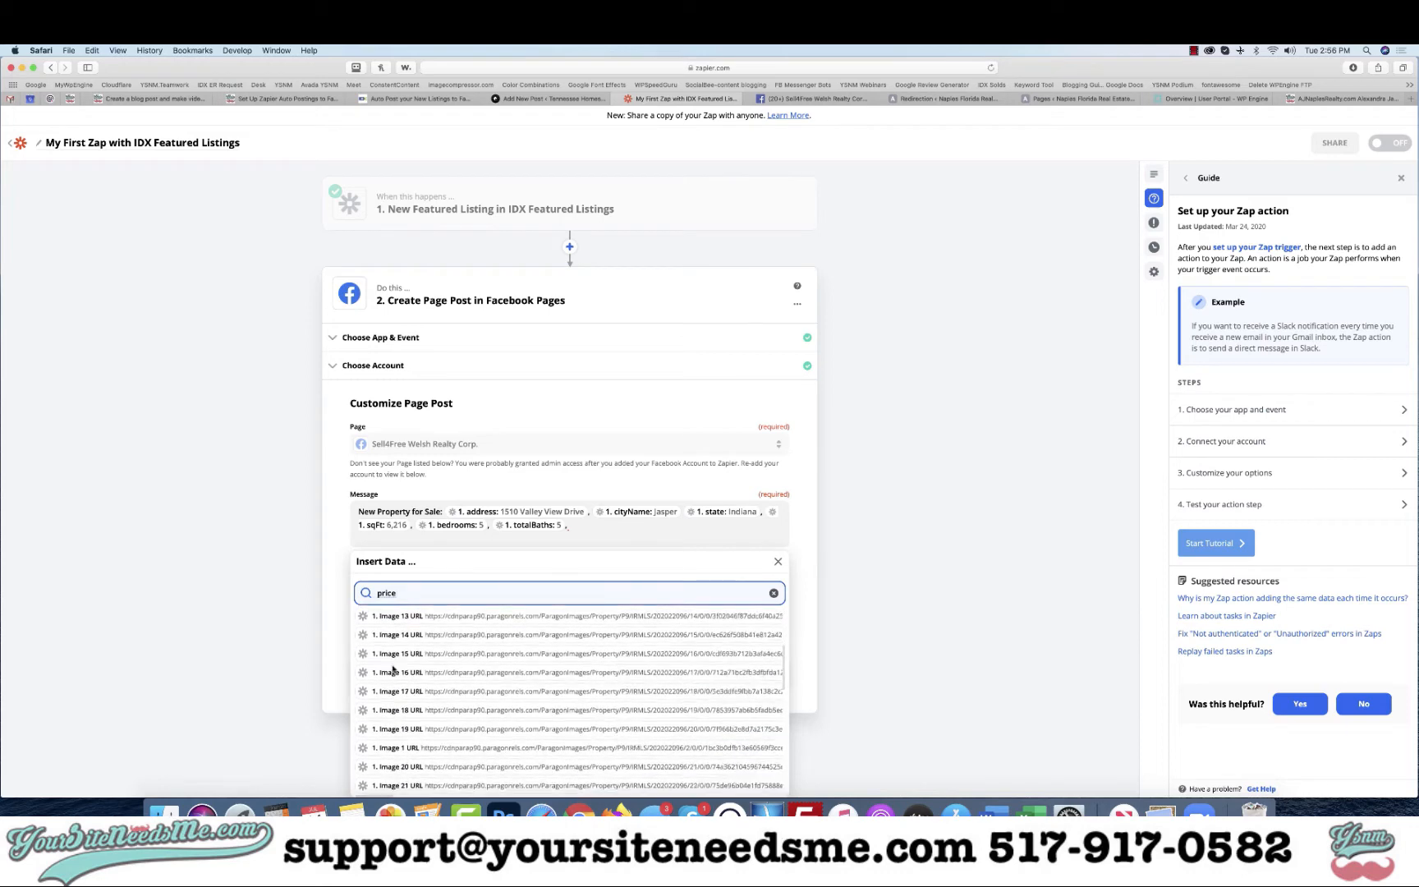
pyautogui.scroll(-5, 392, 669)
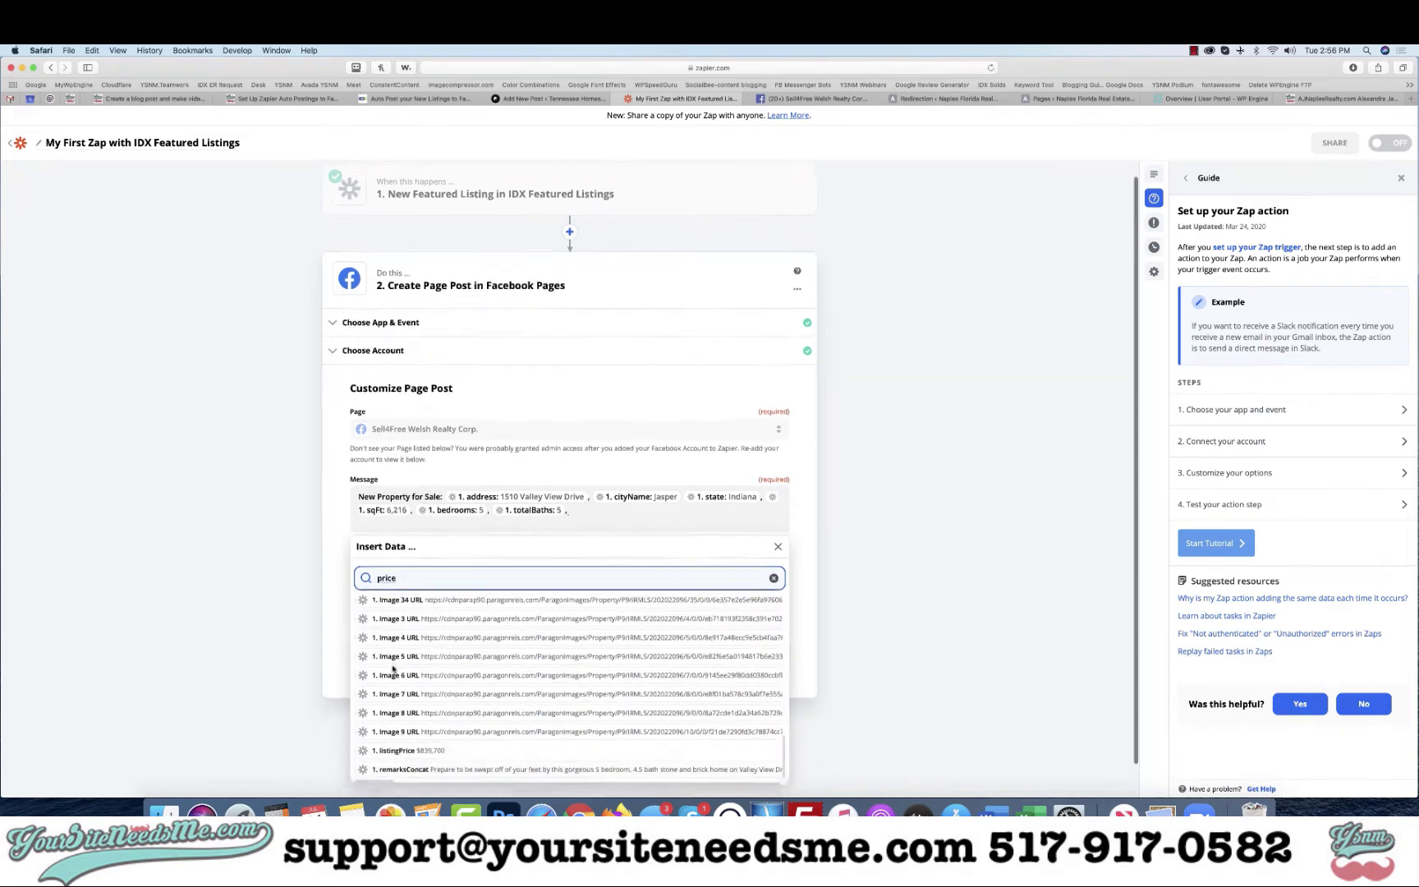
pyautogui.click(404, 742)
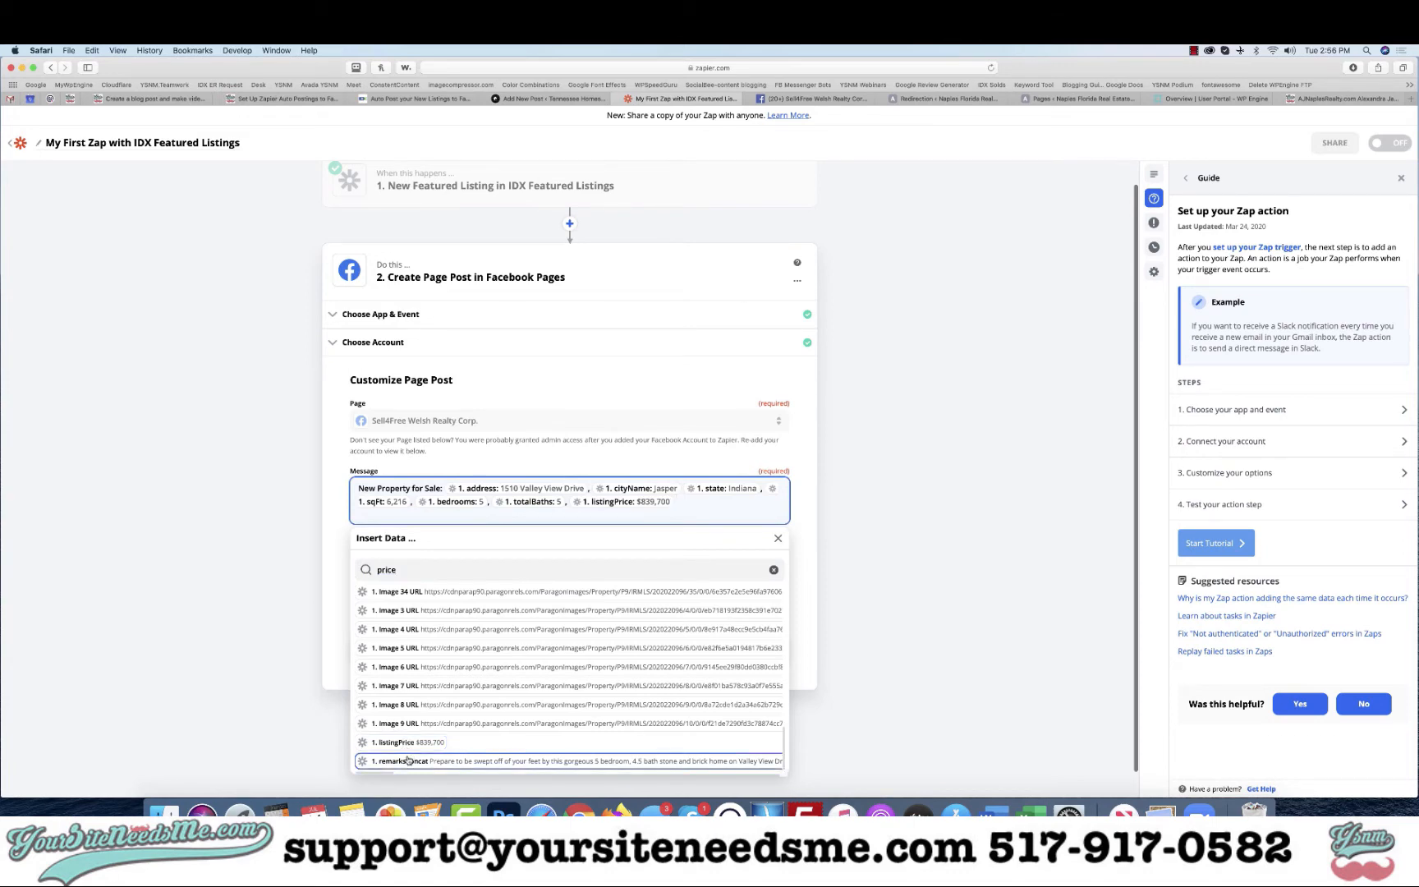
pyautogui.click(408, 760)
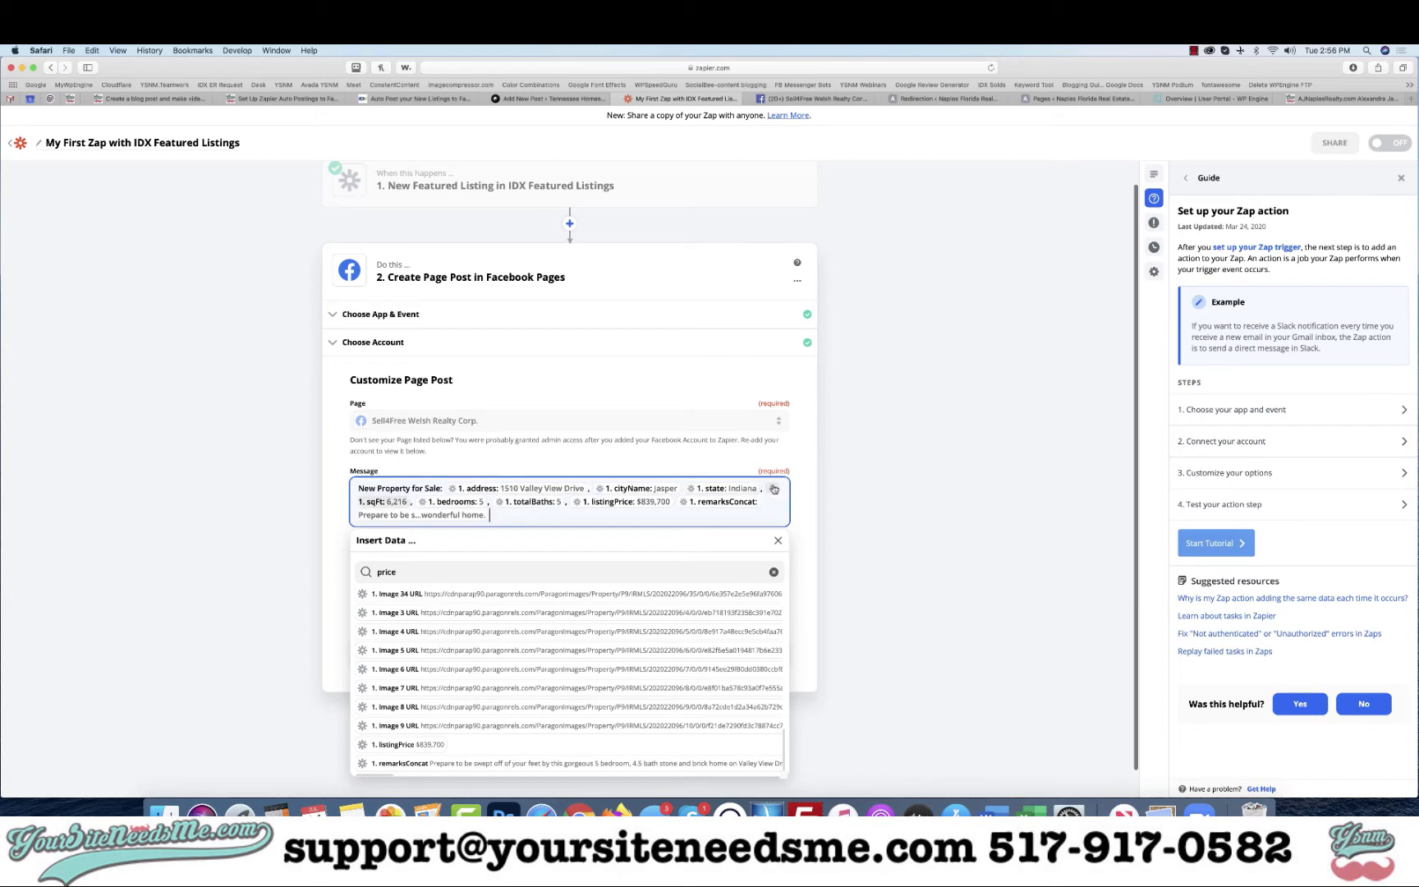
# Step: Close the data picker and submit the customized page post to continue to the next stage of the action
pyautogui.click(811, 502)
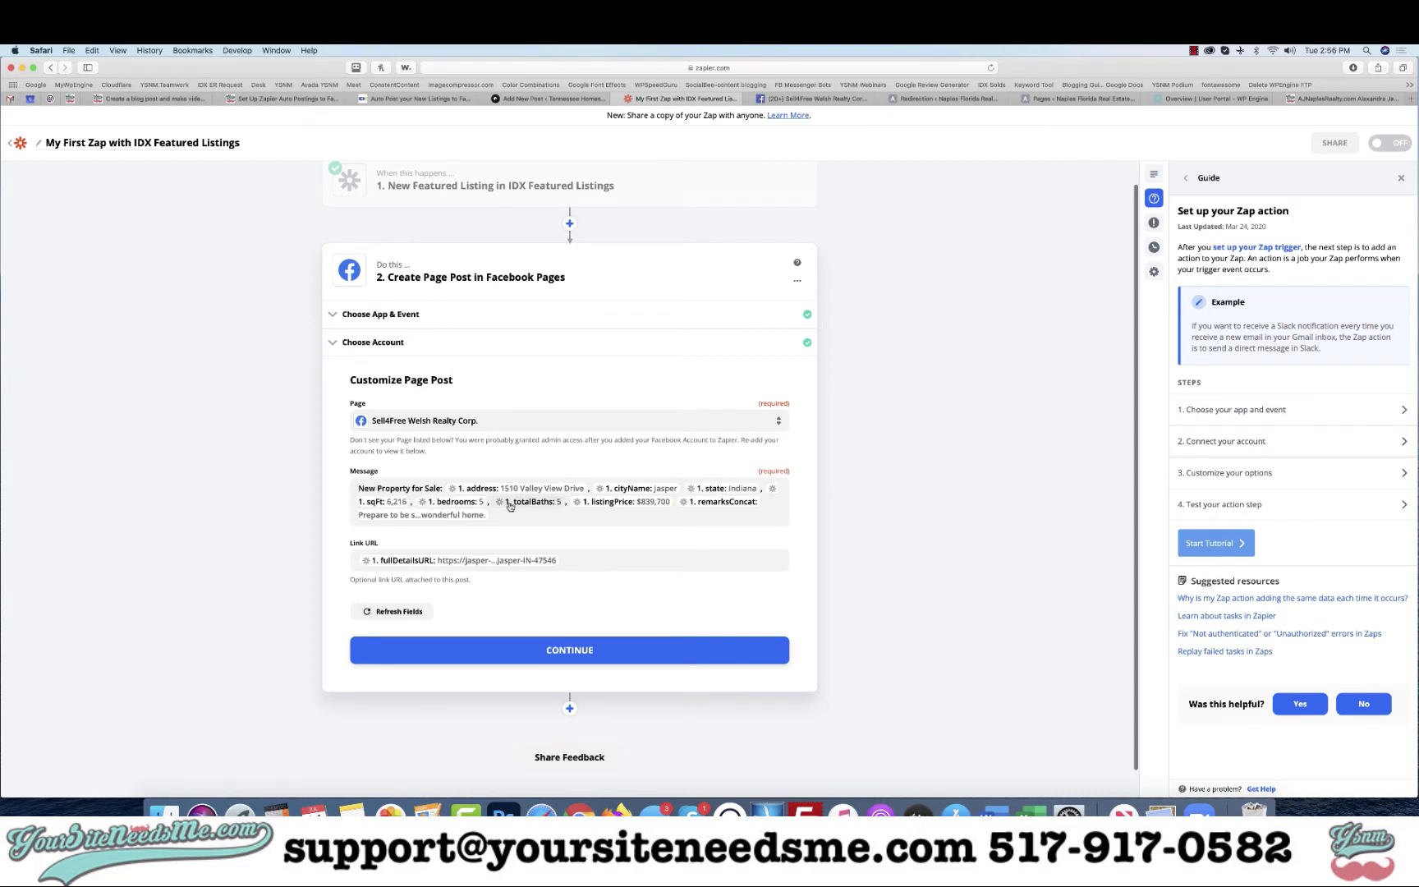
pyautogui.click(442, 506)
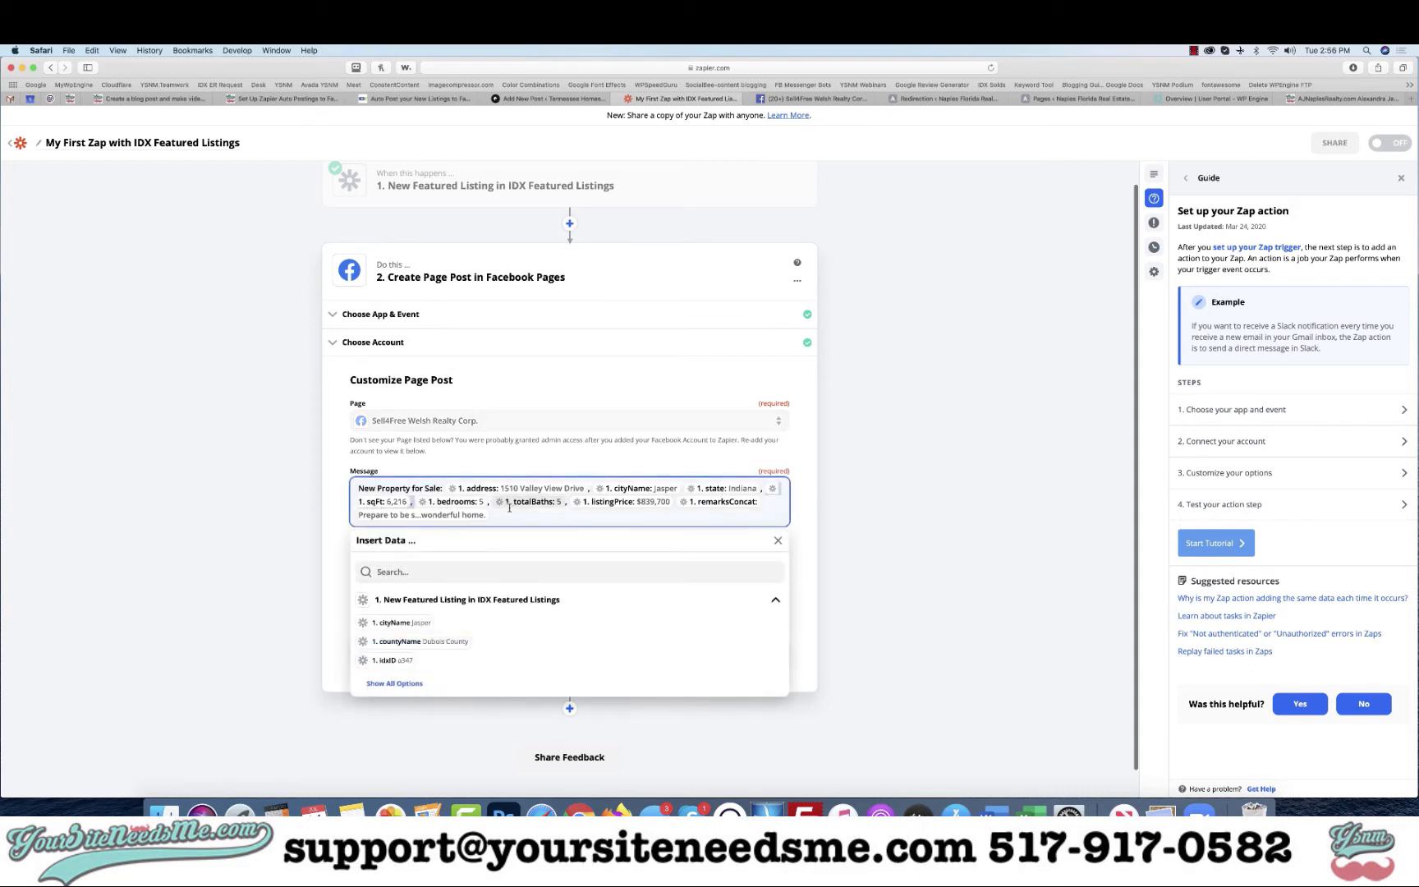
pyautogui.click(325, 527)
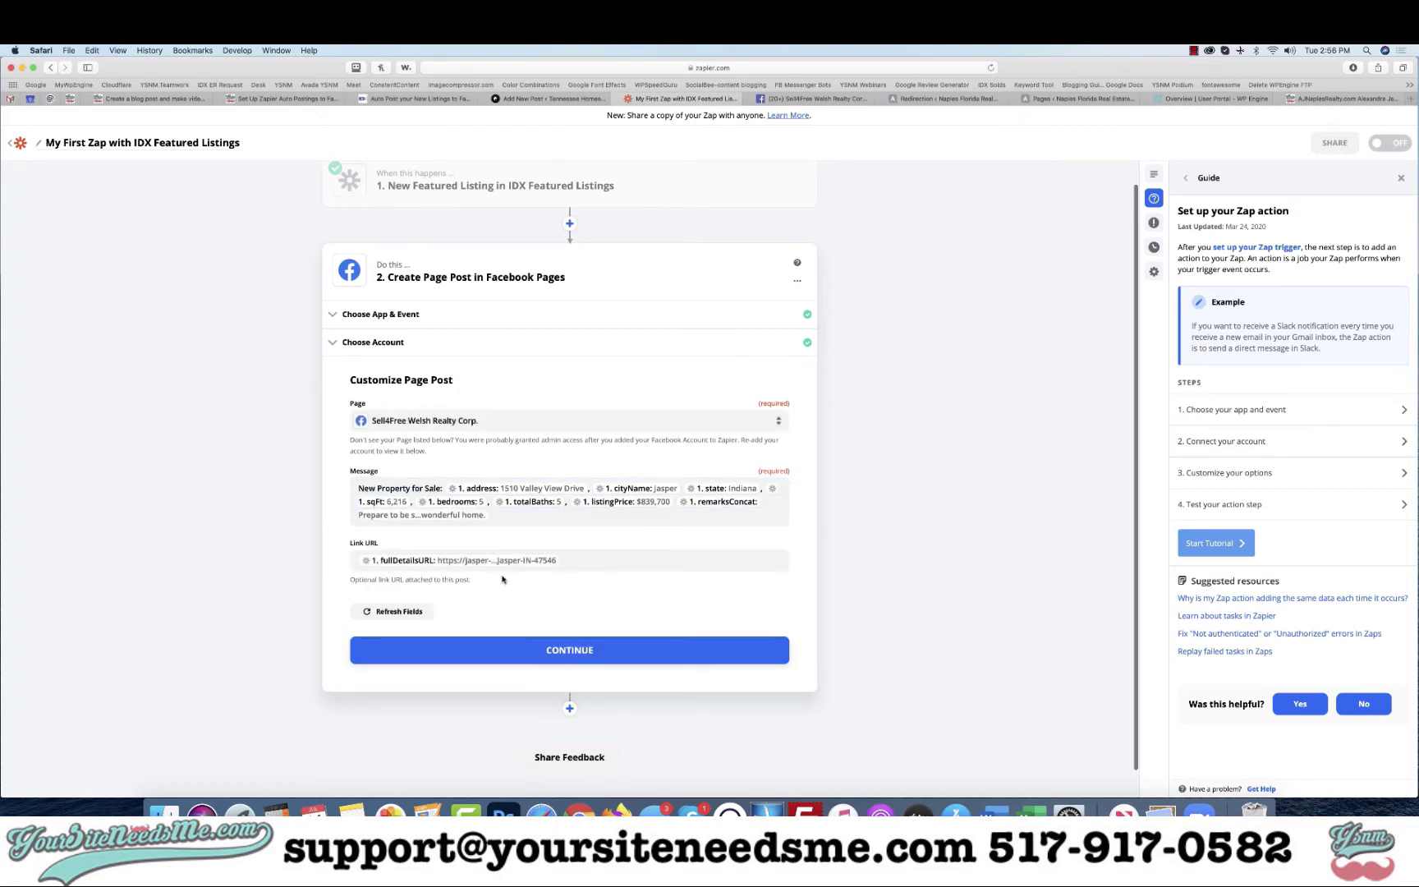
pyautogui.click(569, 650)
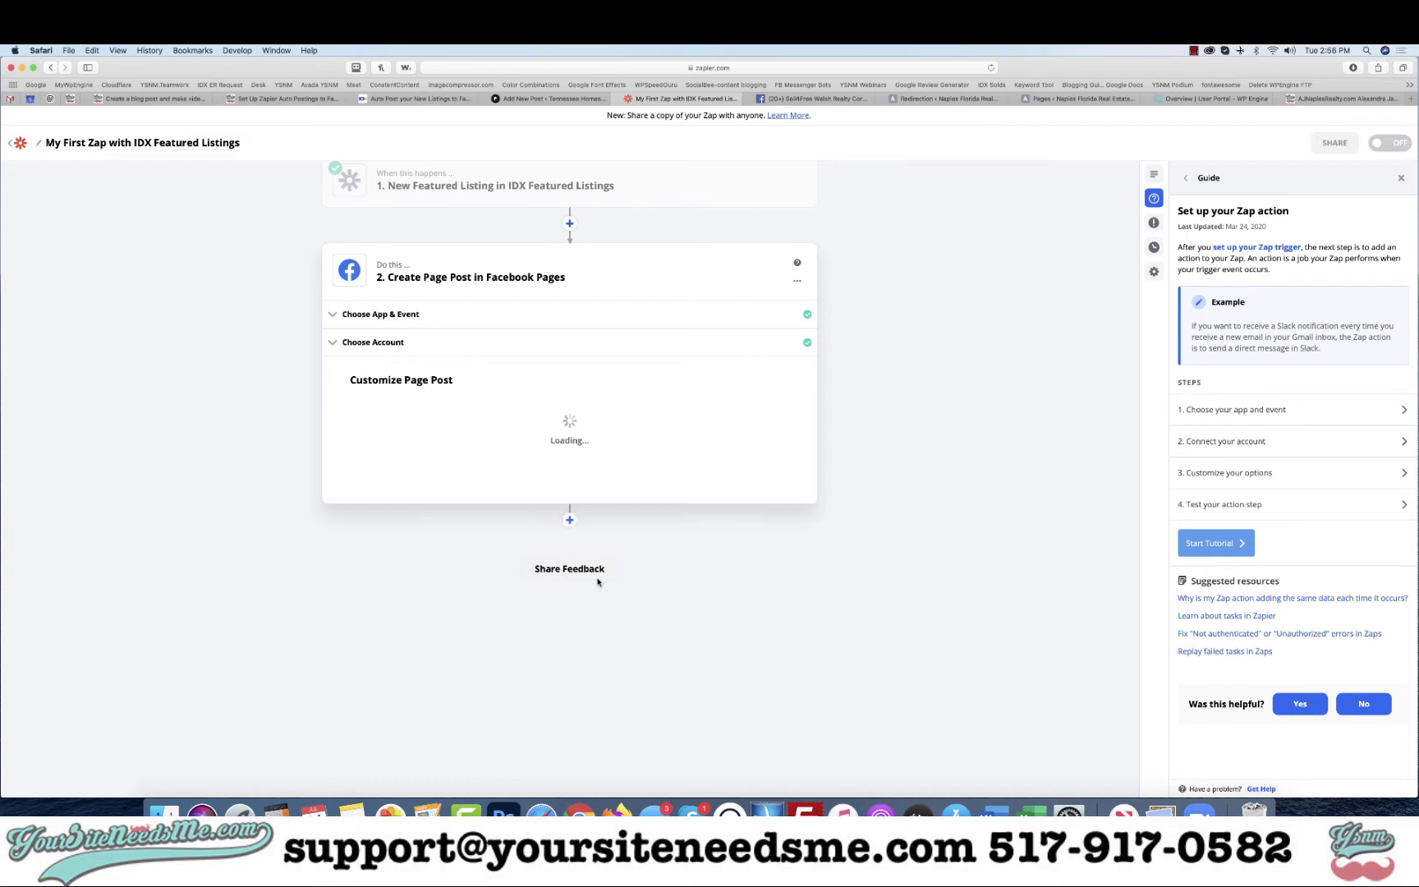
# Step: Review the page and message data prepared for the Facebook page post and send it as a test
pyautogui.scroll(-2, 484, 513)
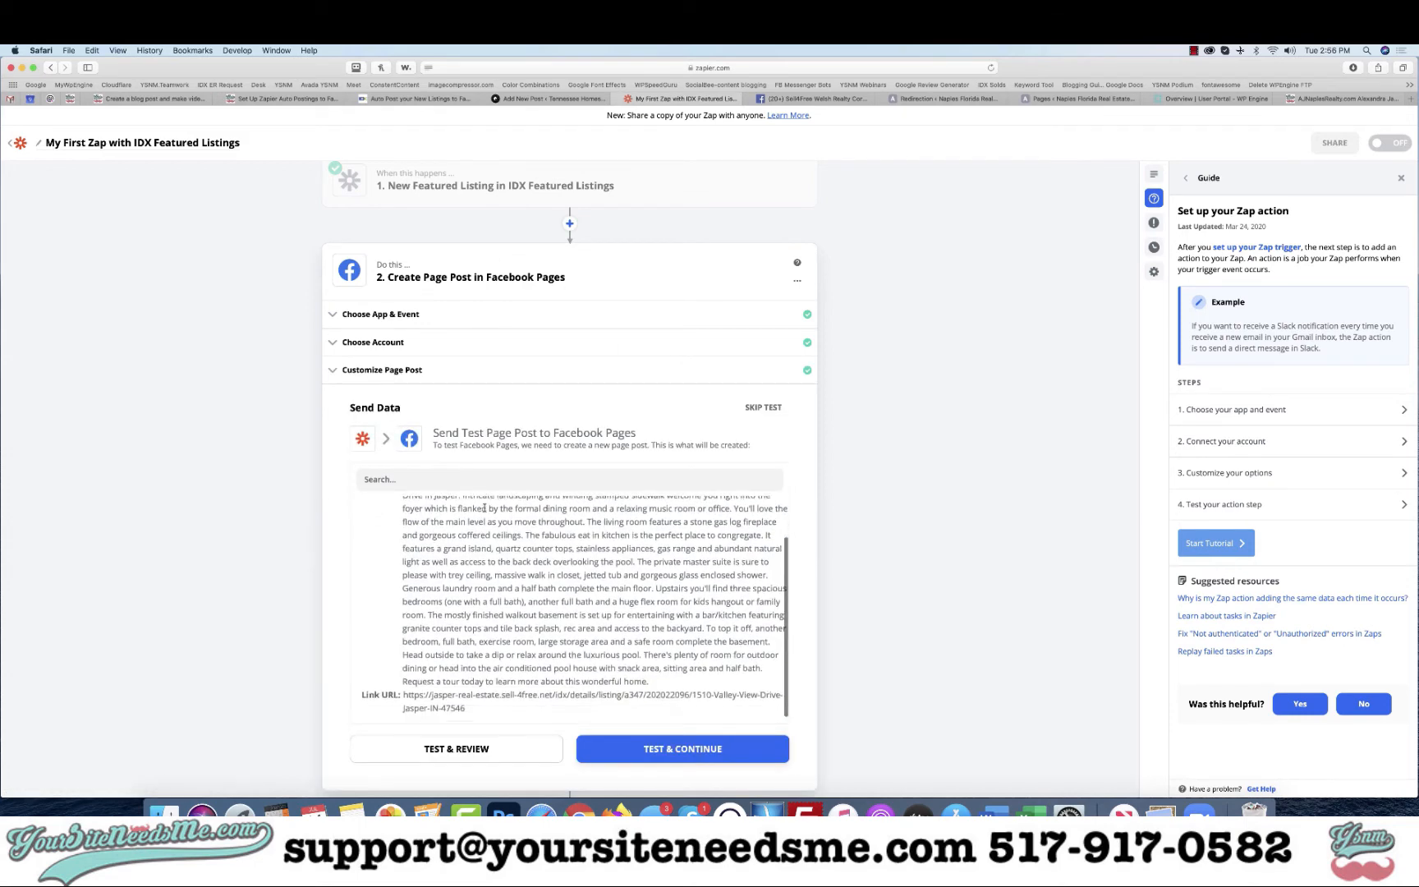
pyautogui.scroll(4, 485, 513)
pyautogui.scroll(-2, 287, 602)
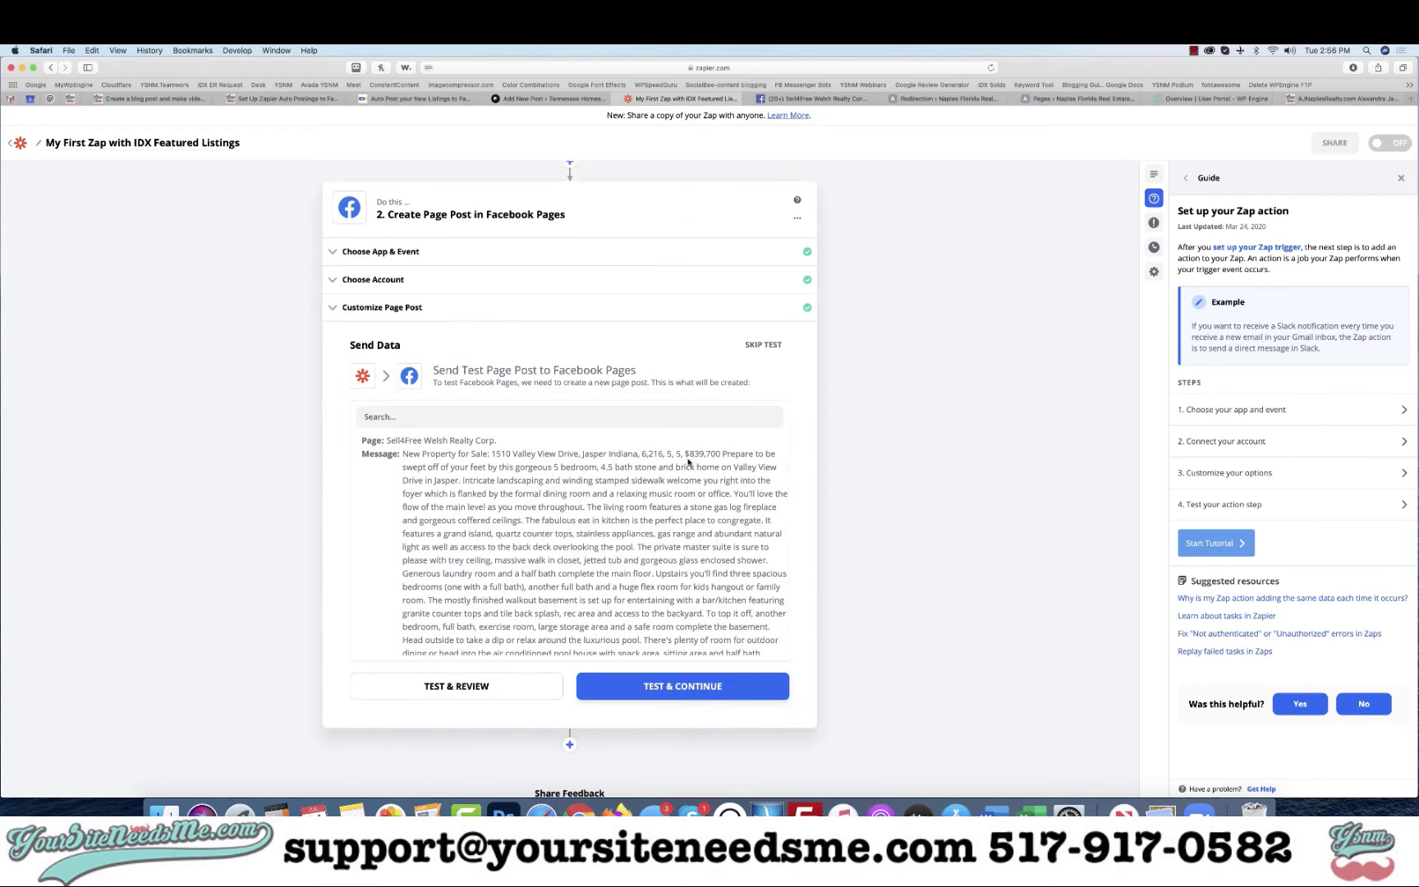
pyautogui.scroll(-3, 561, 478)
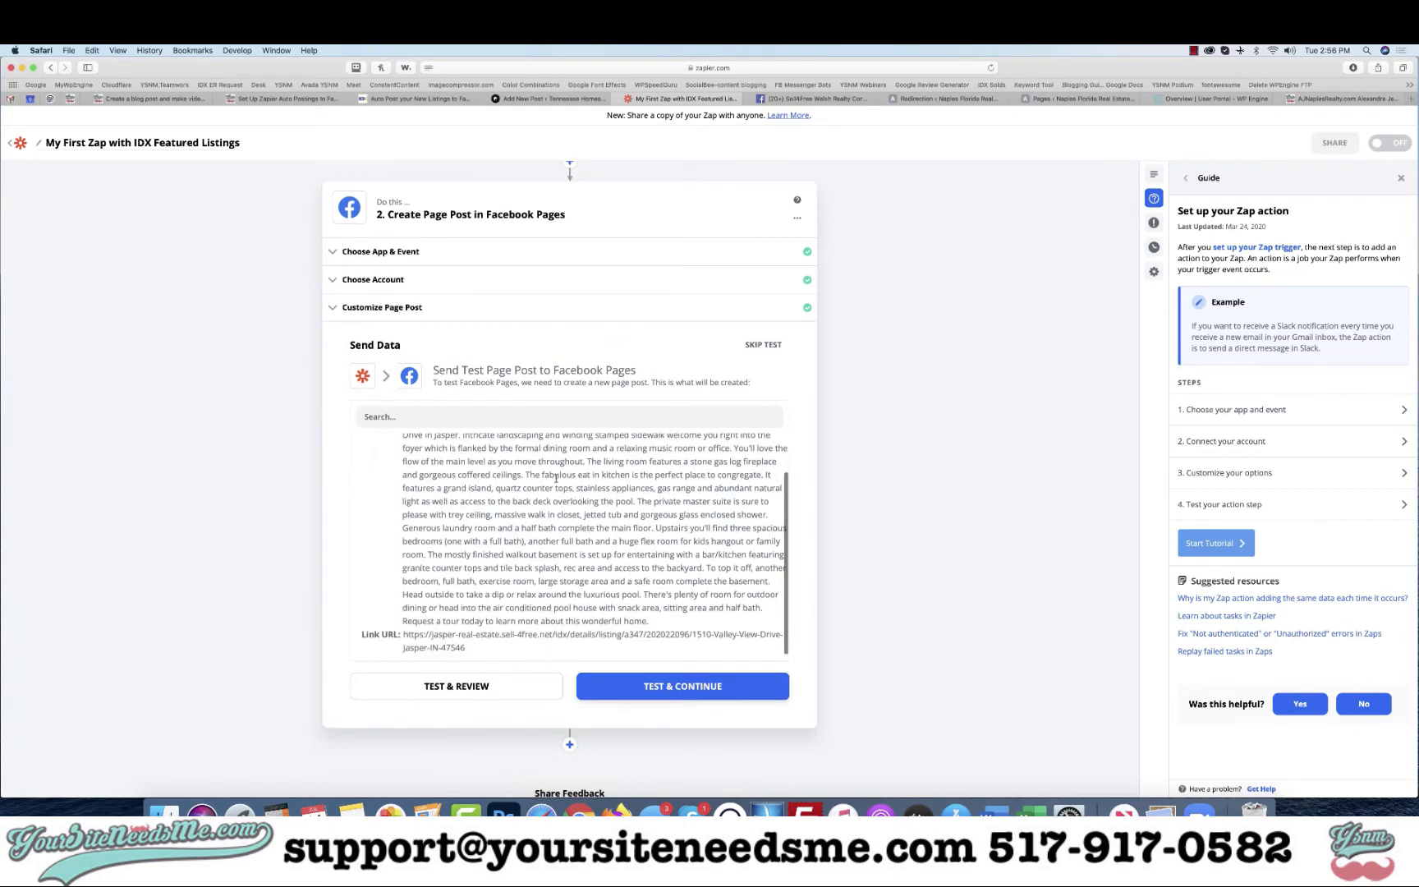
pyautogui.scroll(3, 556, 478)
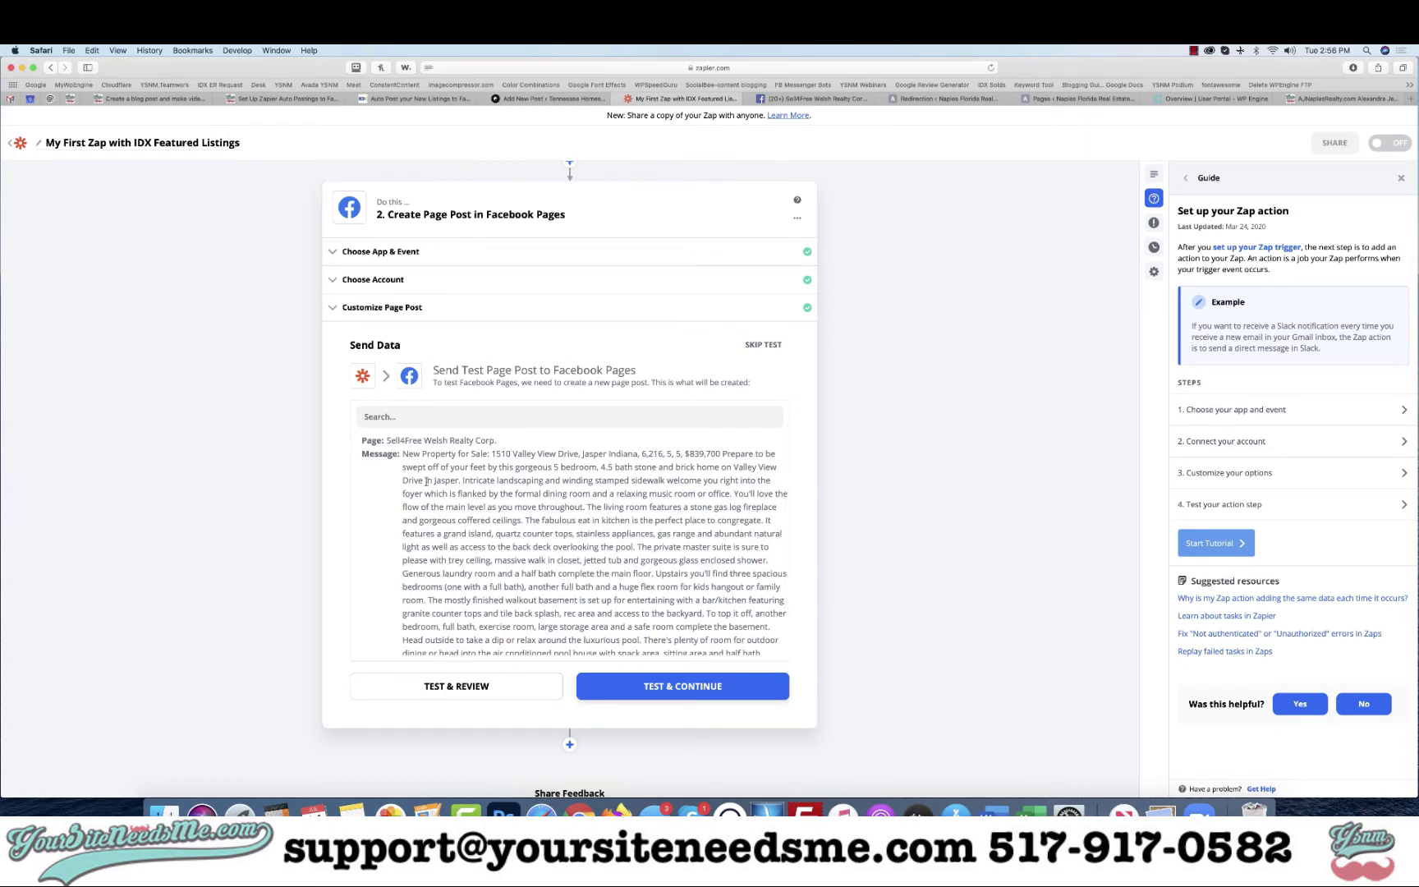
pyautogui.scroll(-3, 426, 482)
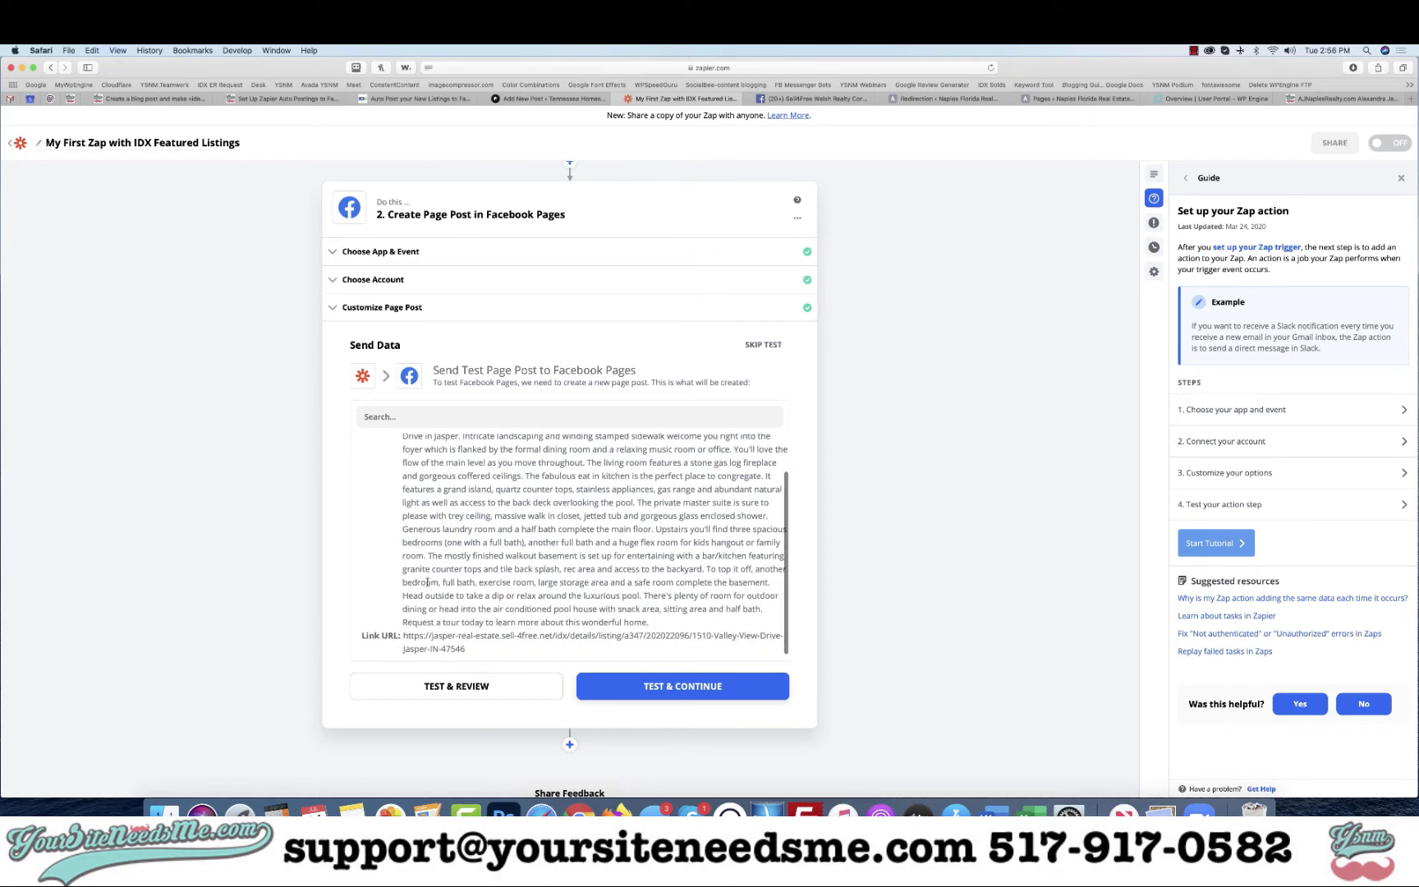
pyautogui.click(457, 686)
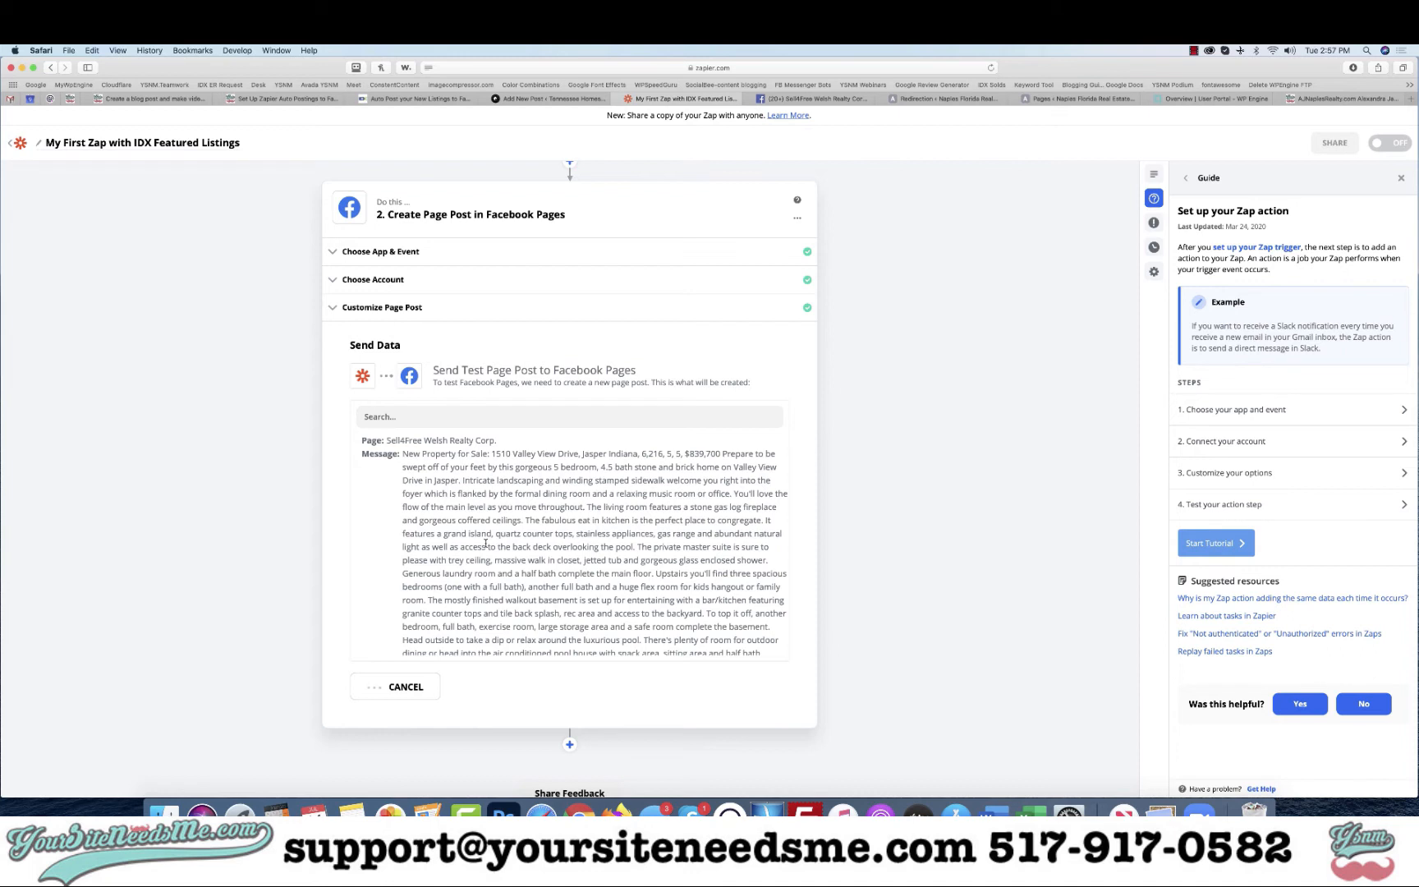
pyautogui.scroll(-2, 486, 543)
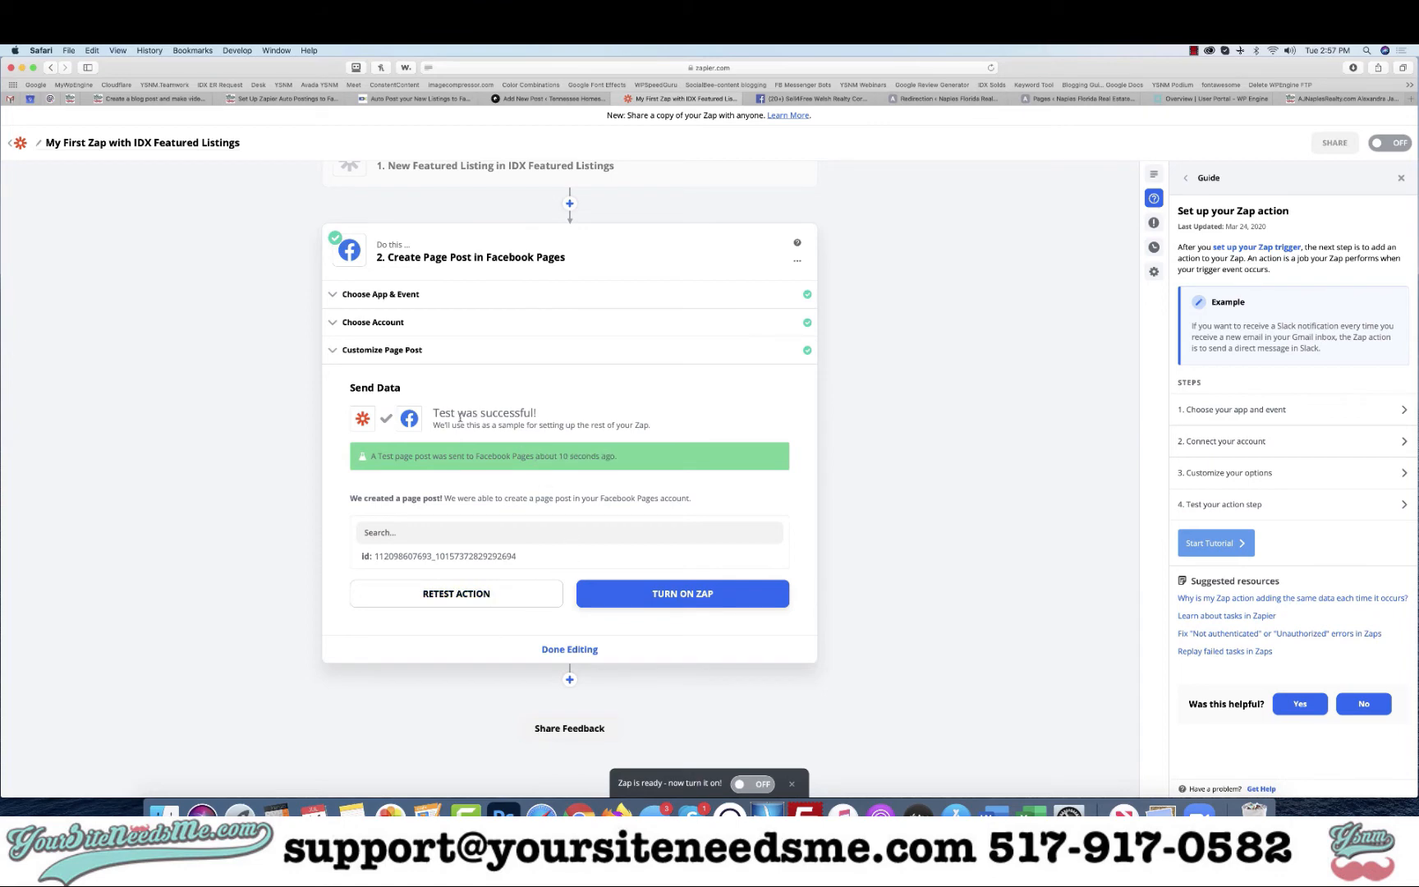
# Step: Reopen the page post customization and add "SQFT," after sqFt, "Beds," after bedrooms and "Baths," after totalBaths in the Message
pyautogui.click(592, 356)
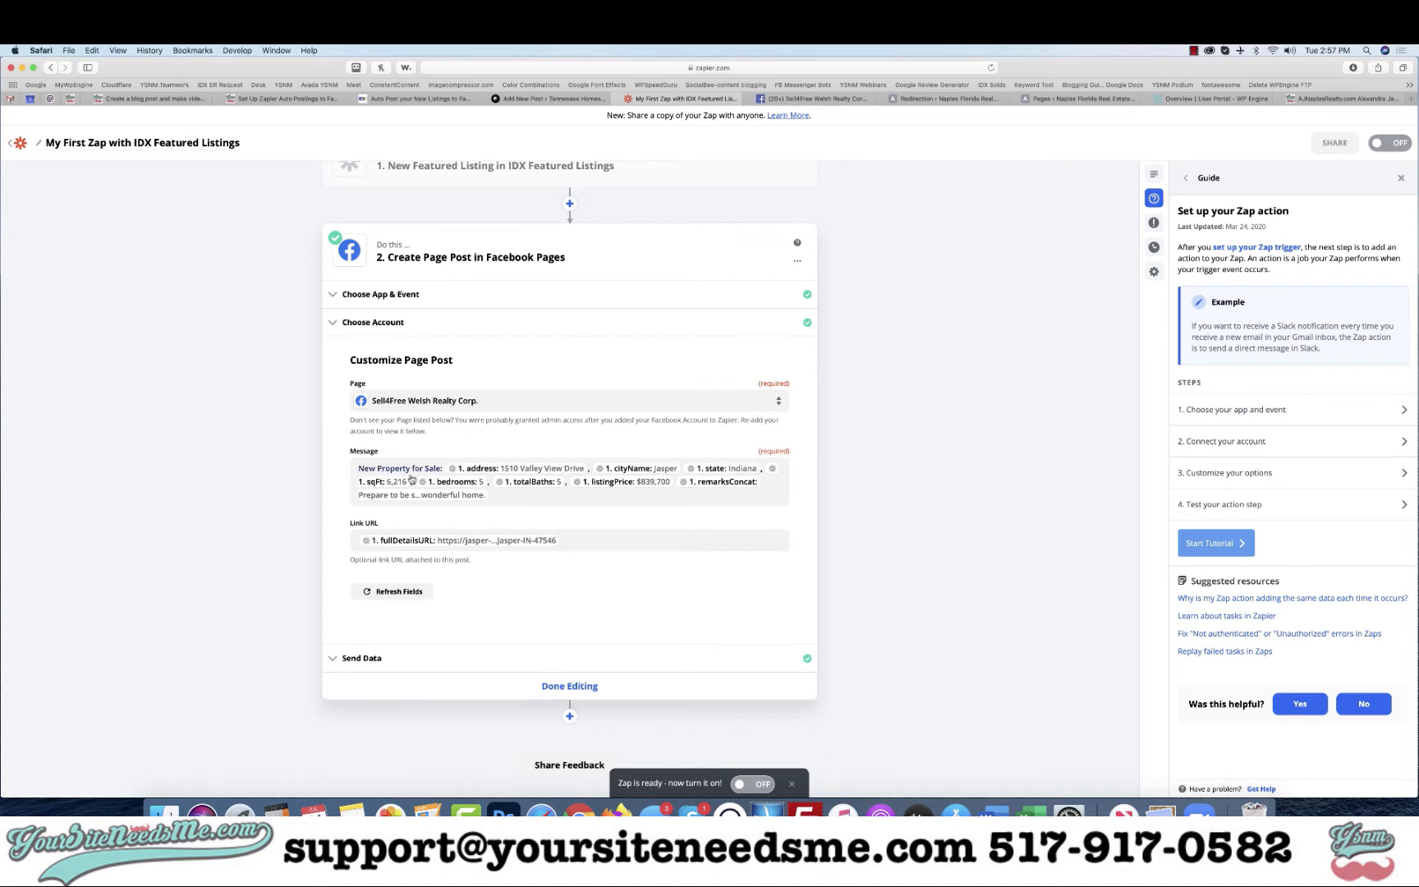
pyautogui.click(413, 481)
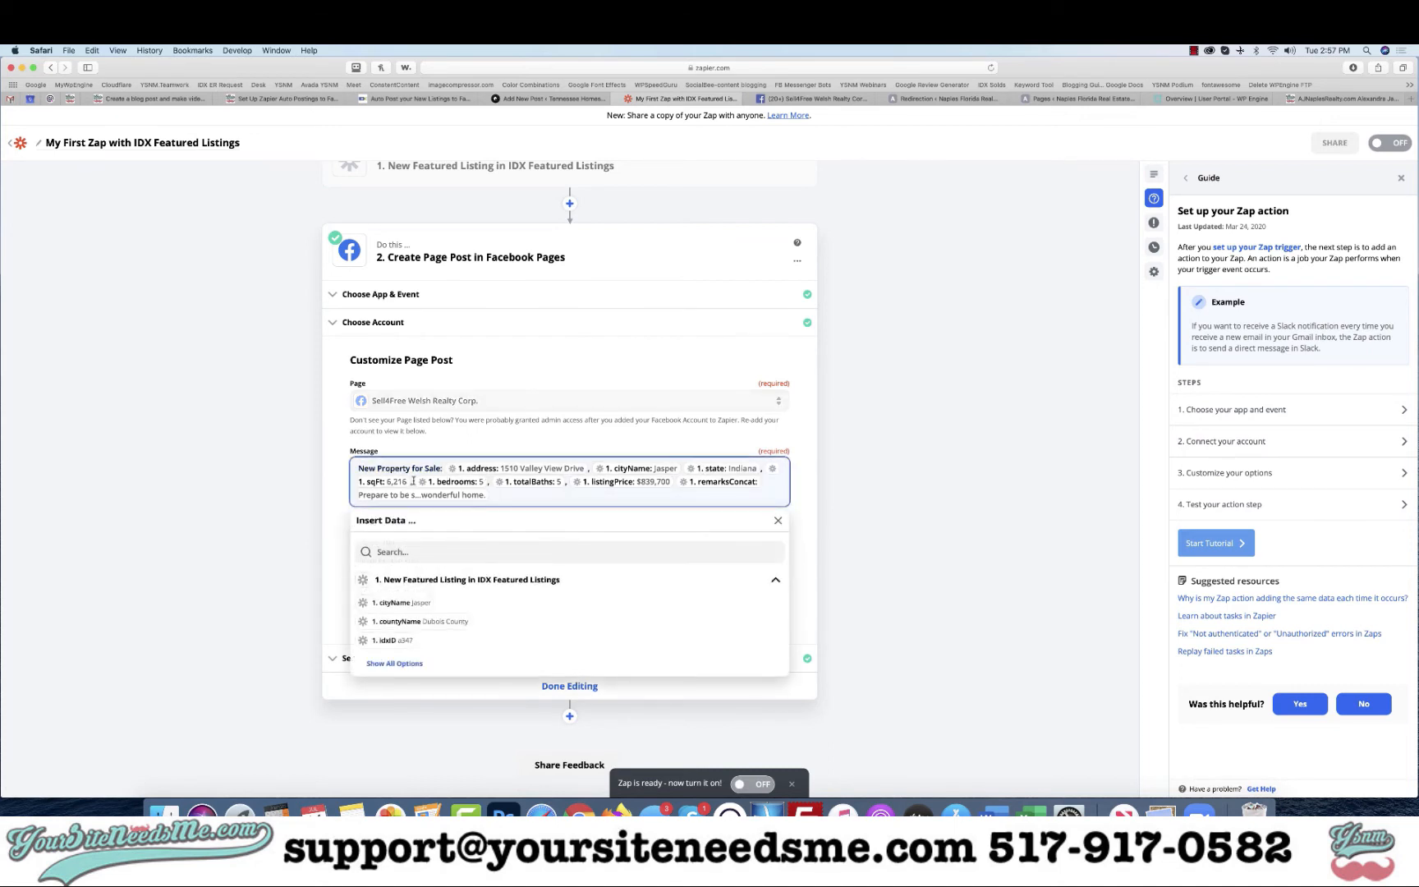
pyautogui.click(488, 482)
pyautogui.write('Bed')
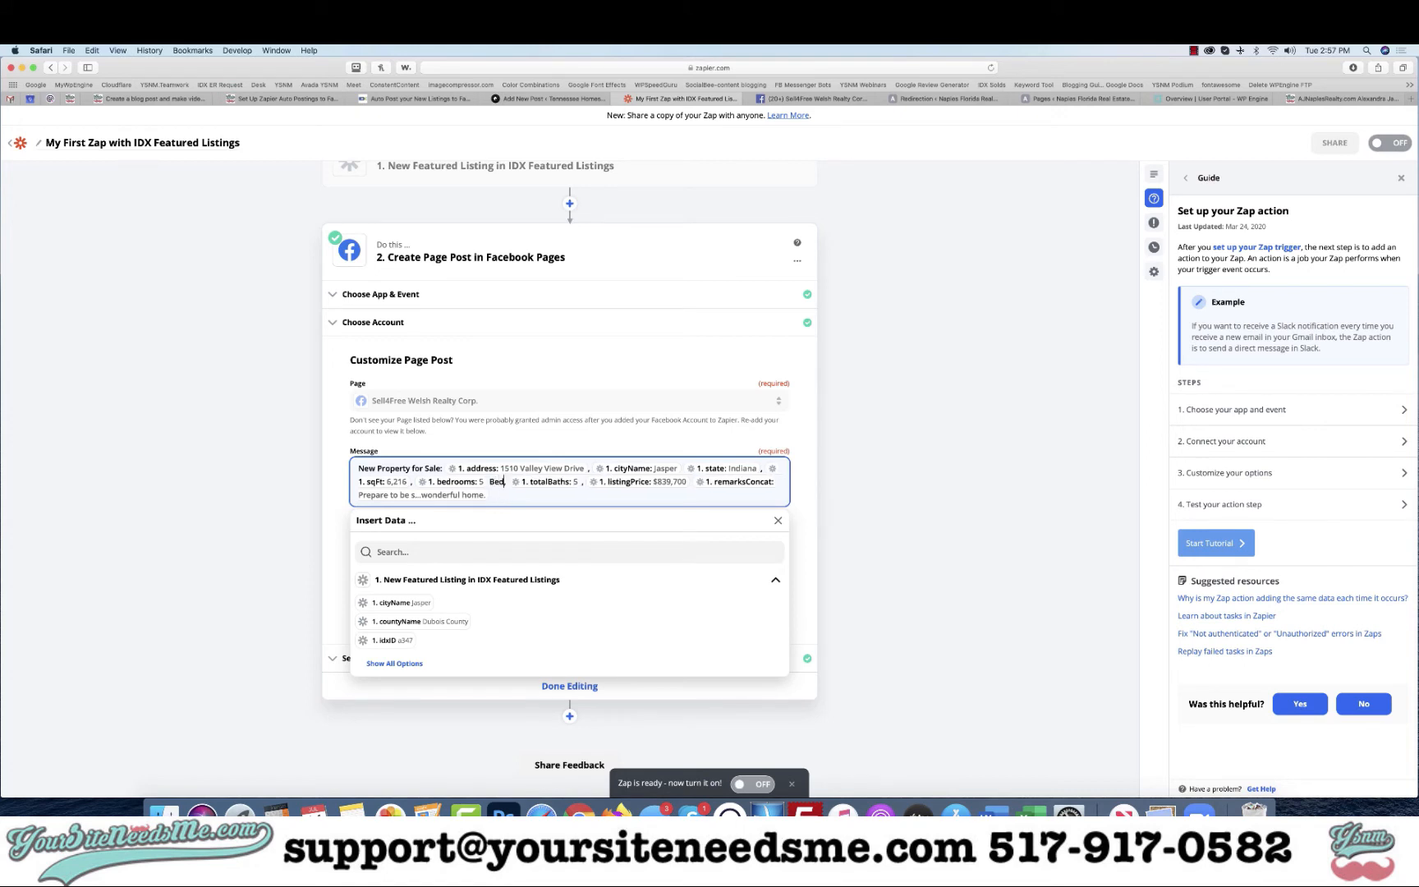
pyautogui.write('s, 1. total')
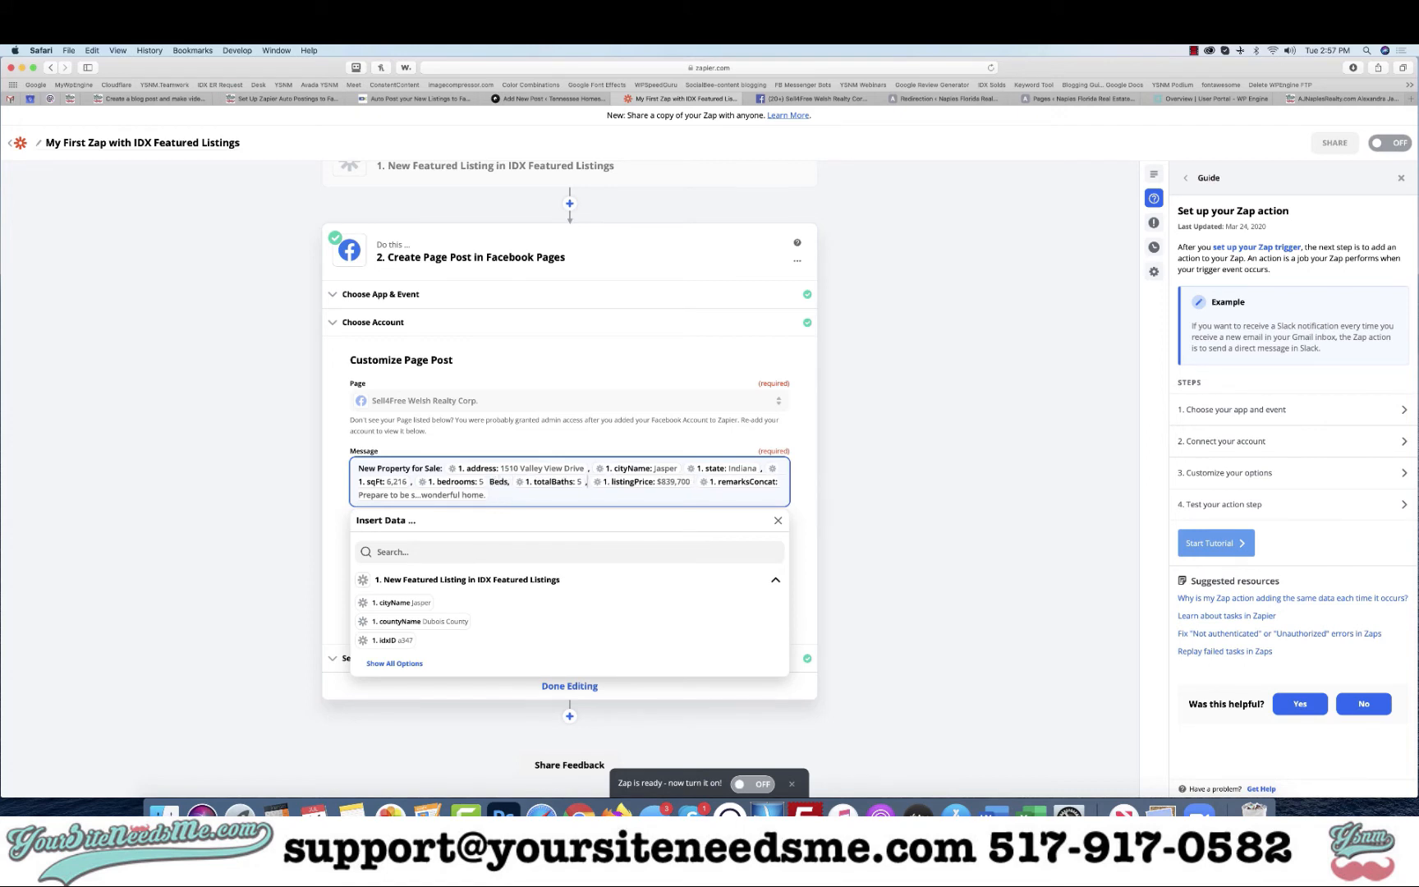
pyautogui.write('Baths')
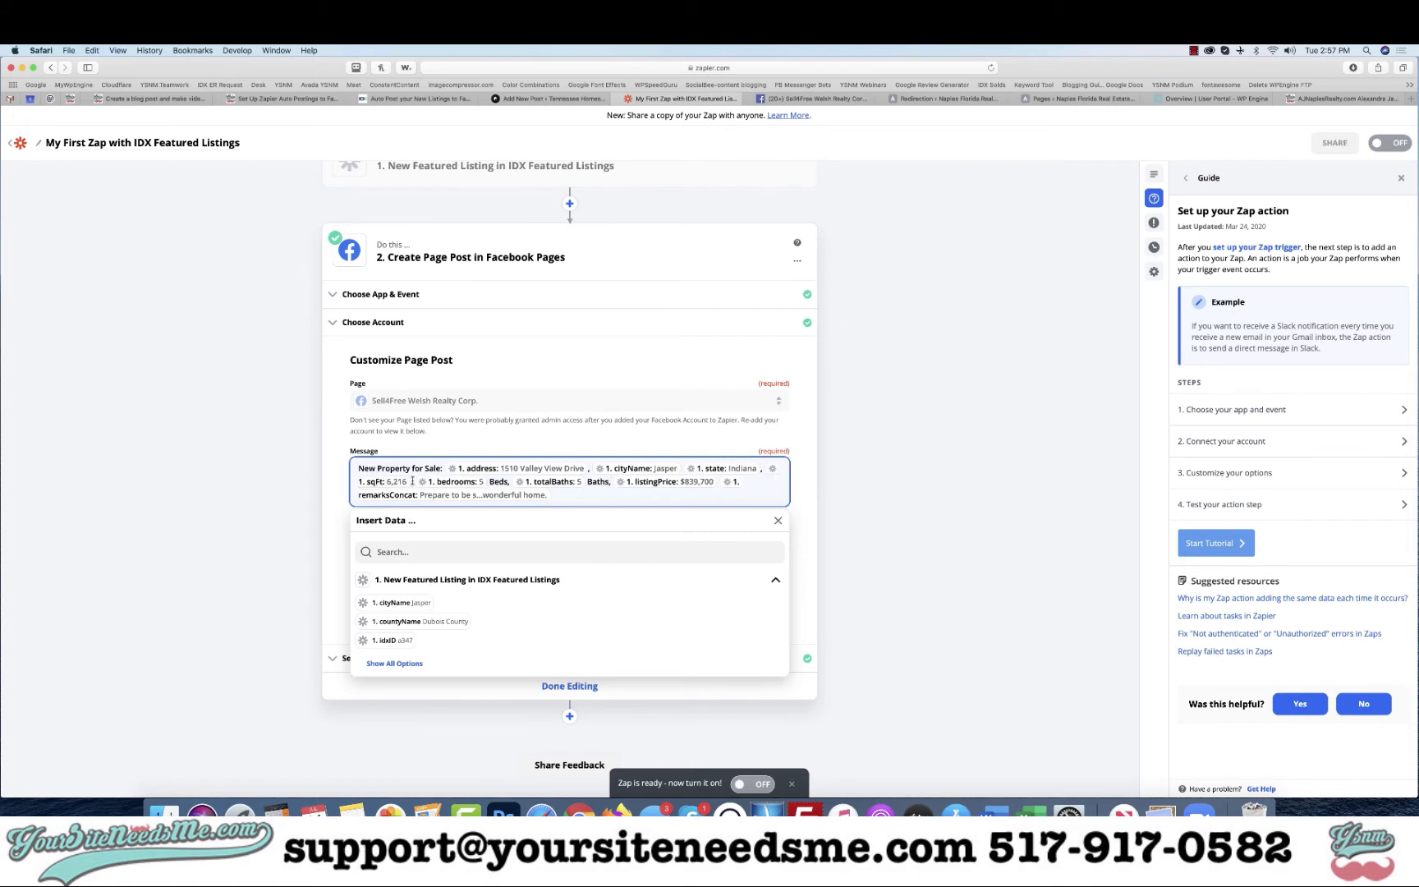
pyautogui.click(412, 481)
pyautogui.write('SQFT,')
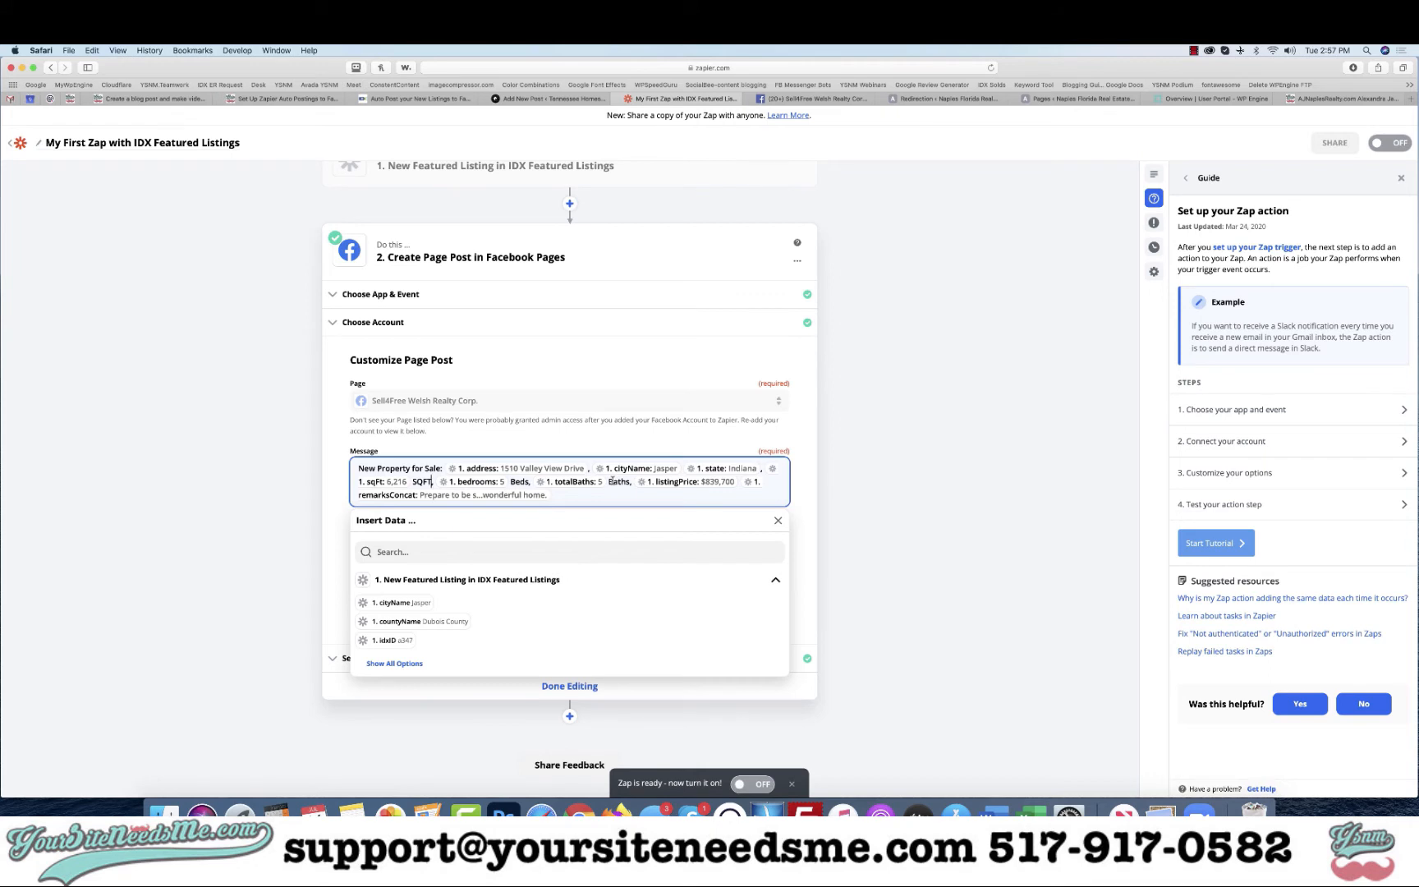
# Step: Insert a line break between the listingPrice and remarksConcat fields in the Message and close the data picker
pyautogui.click(739, 482)
pyautogui.press('Return')
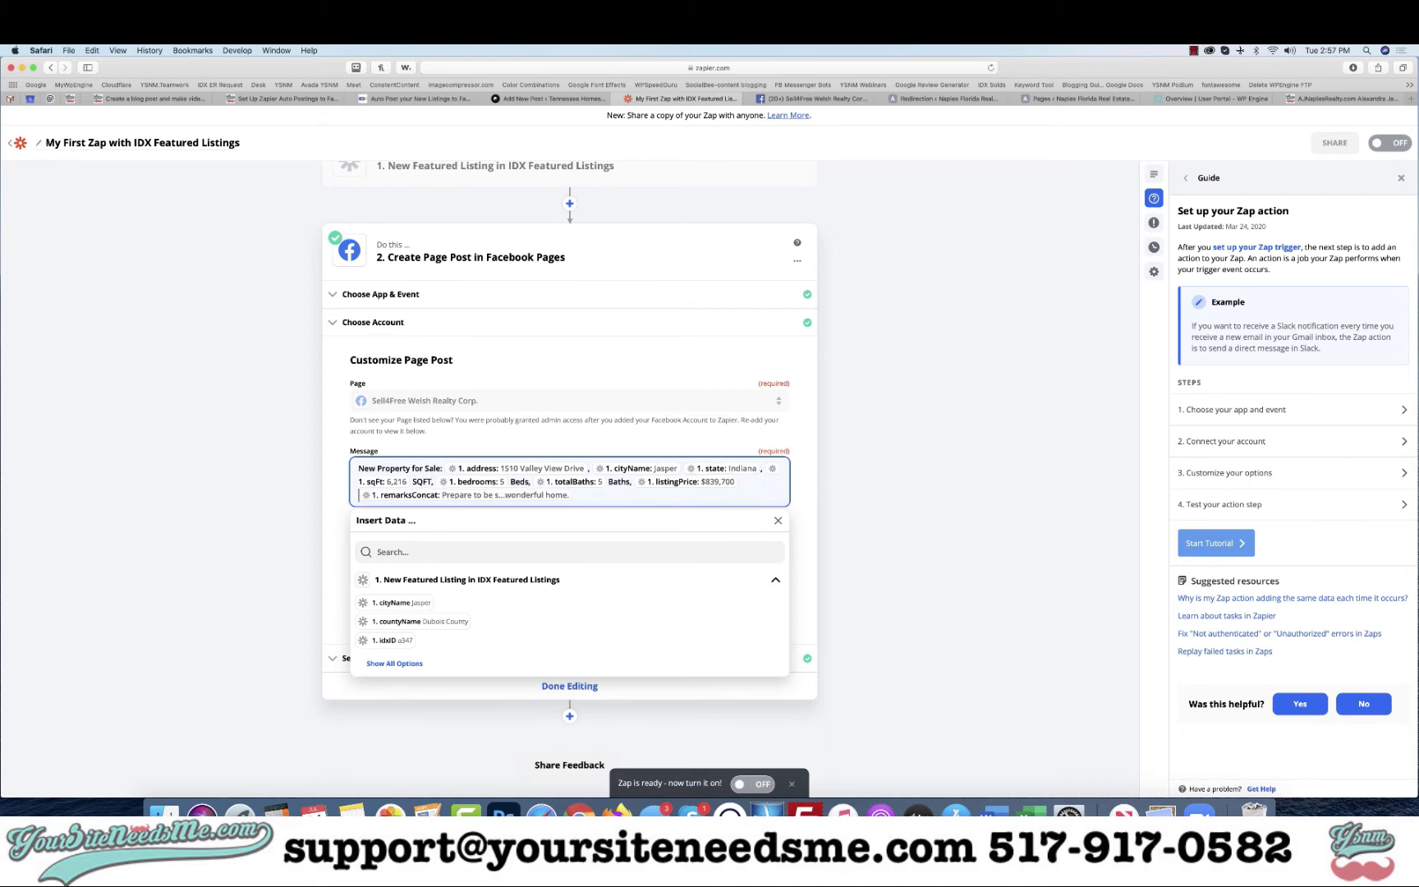
pyautogui.click(328, 508)
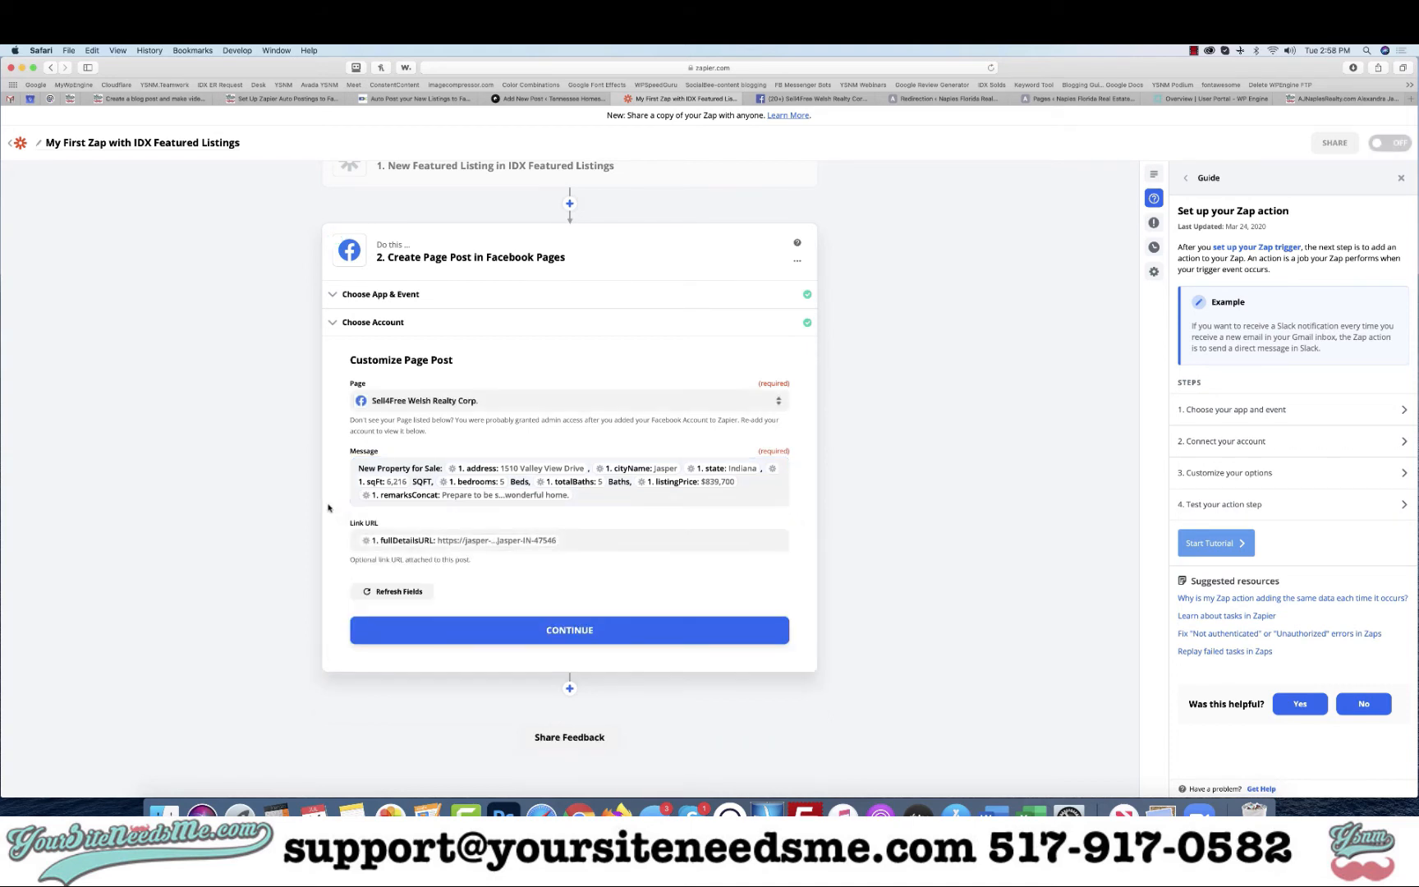
# Step: Submit the revised page post and retest the Facebook Pages action
pyautogui.click(568, 629)
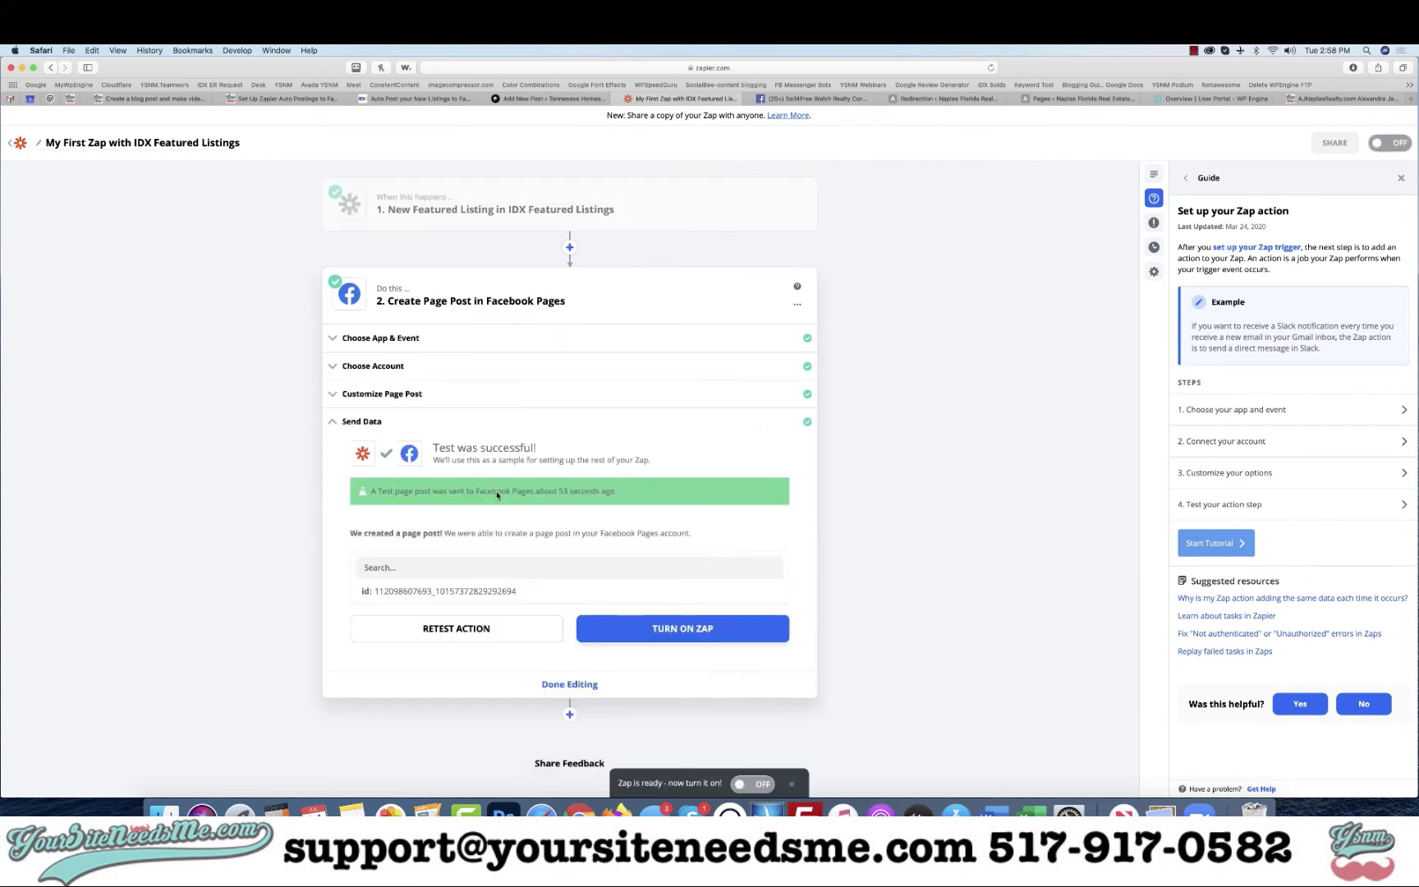
pyautogui.scroll(-1, 497, 494)
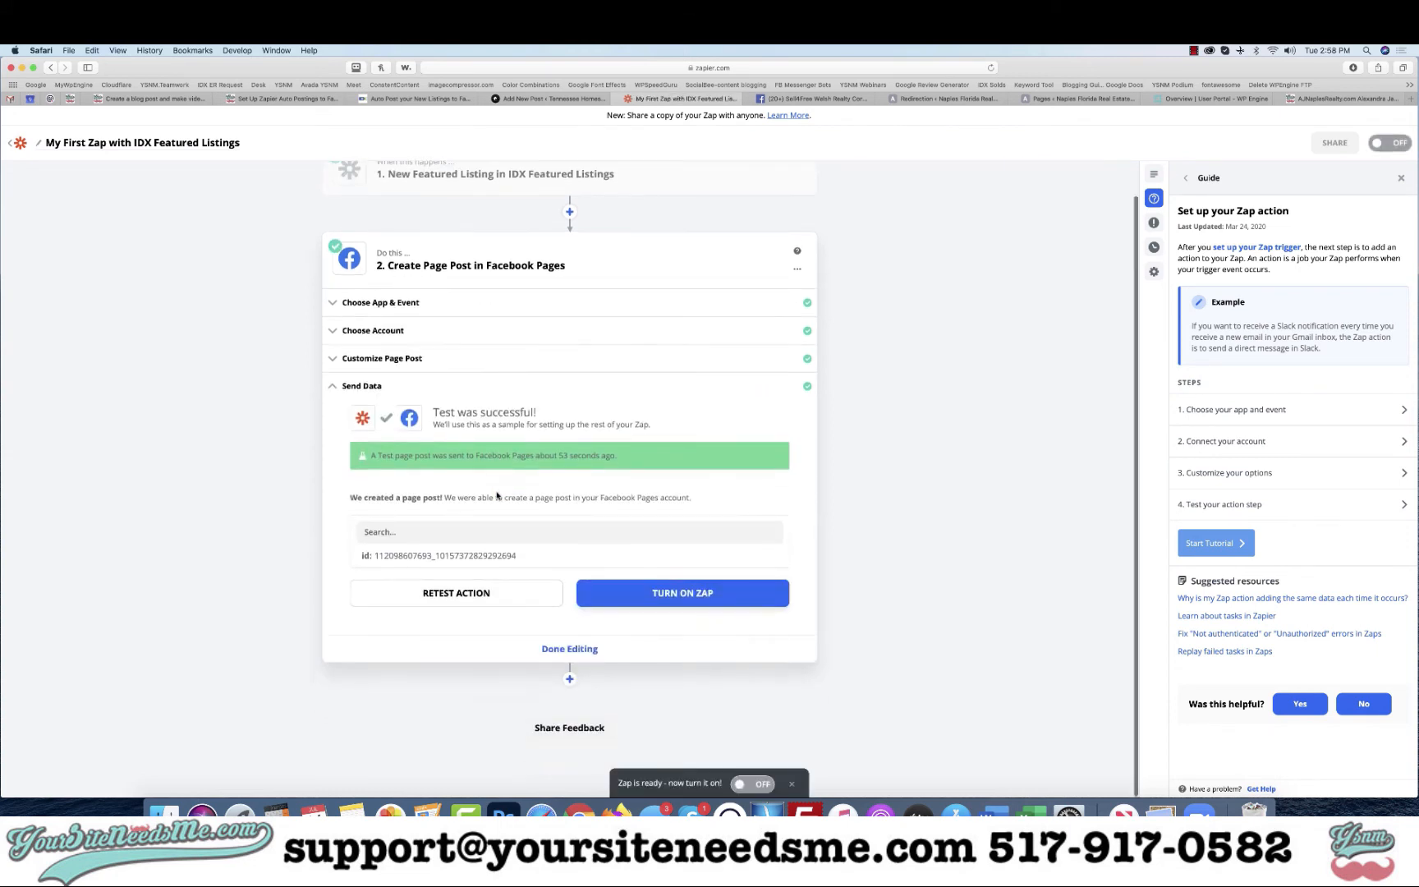
pyautogui.click(442, 590)
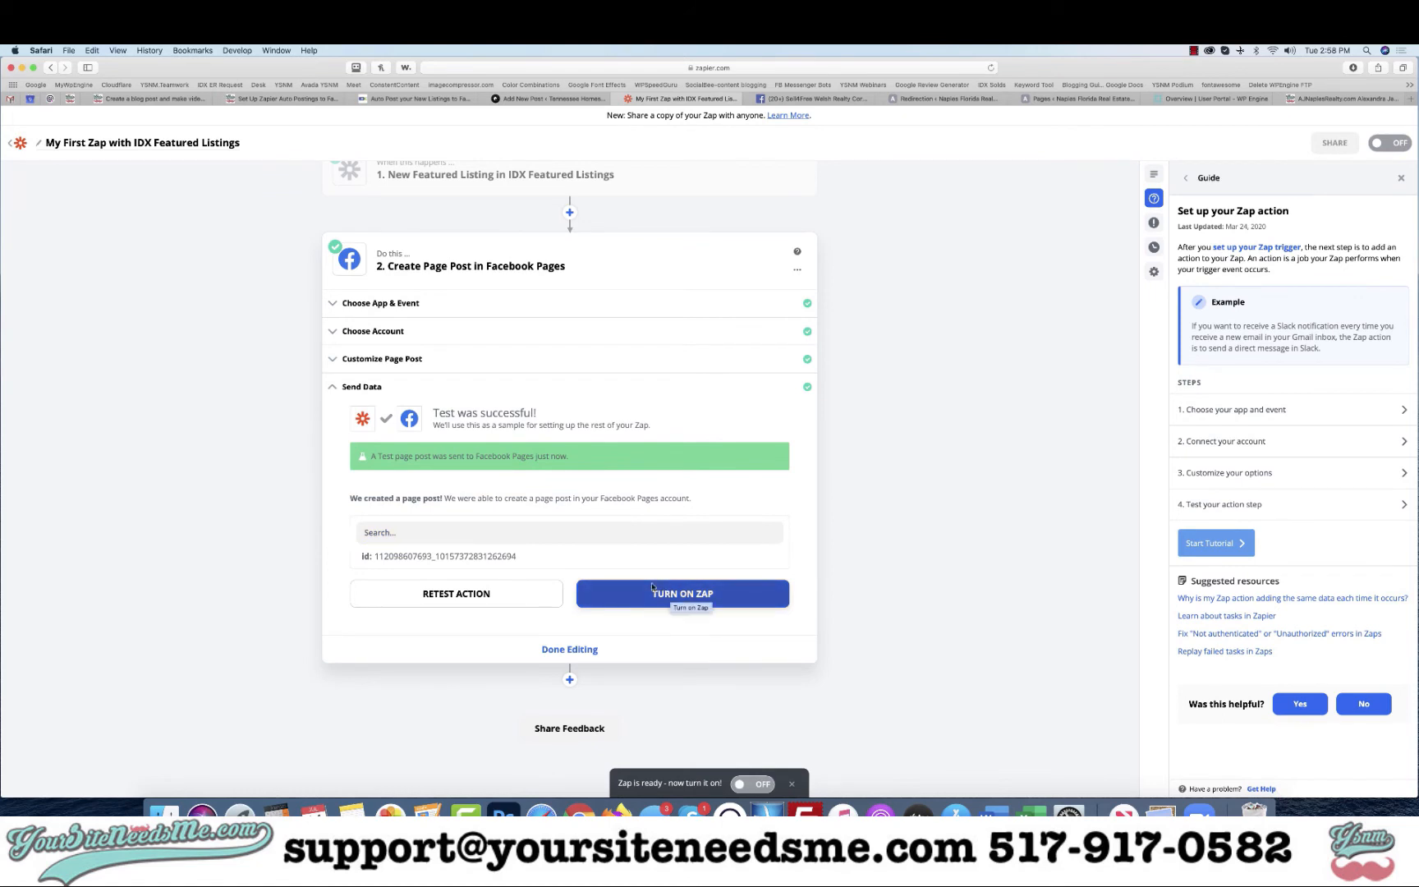
# Step: Reopen the page post customization, remove the comma after state, and put blank lines before sqFt and before remarksConcat in the Message
pyautogui.click(807, 360)
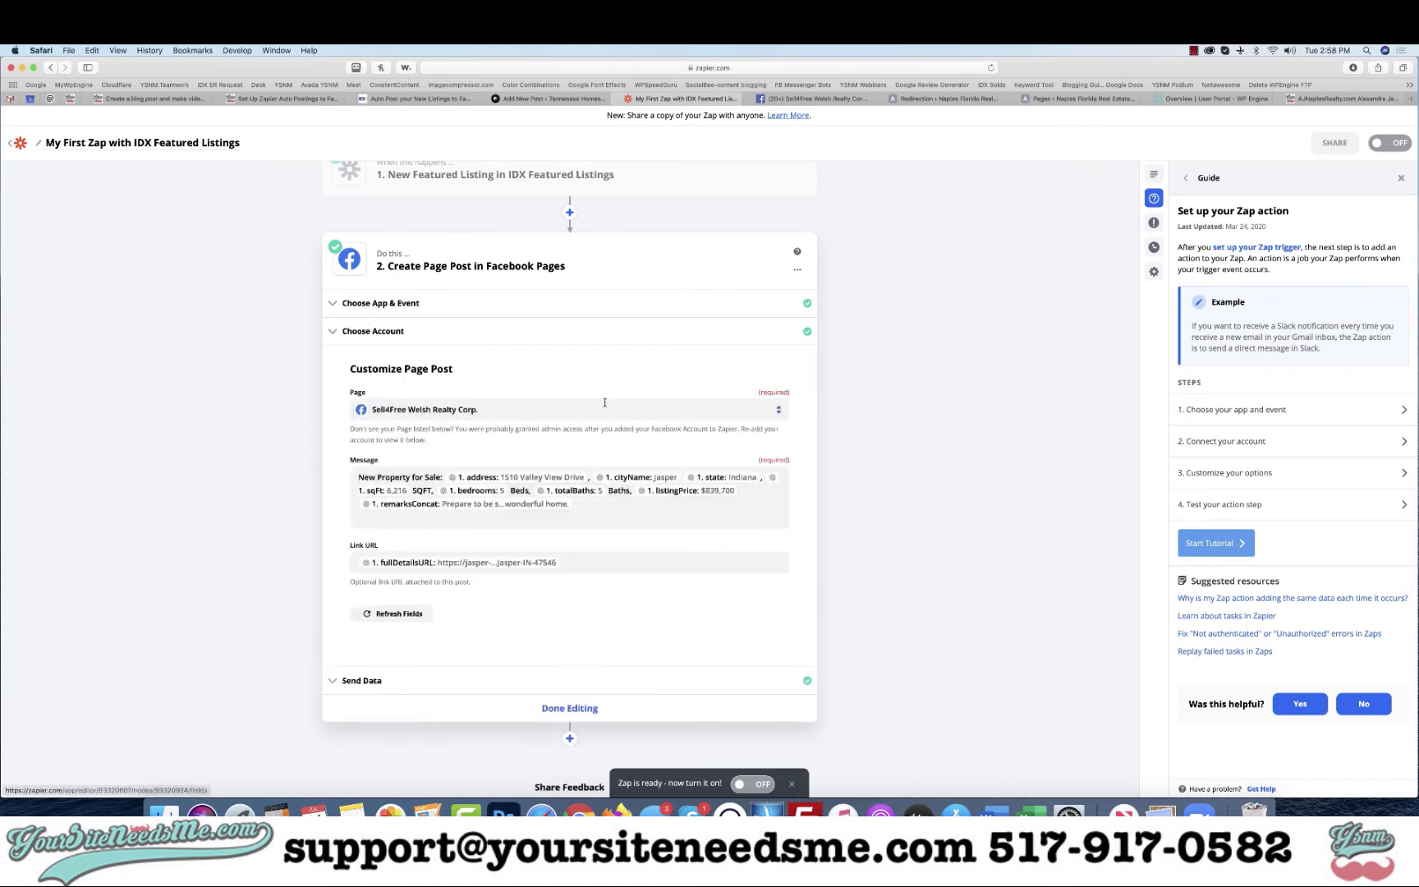
pyautogui.click(764, 476)
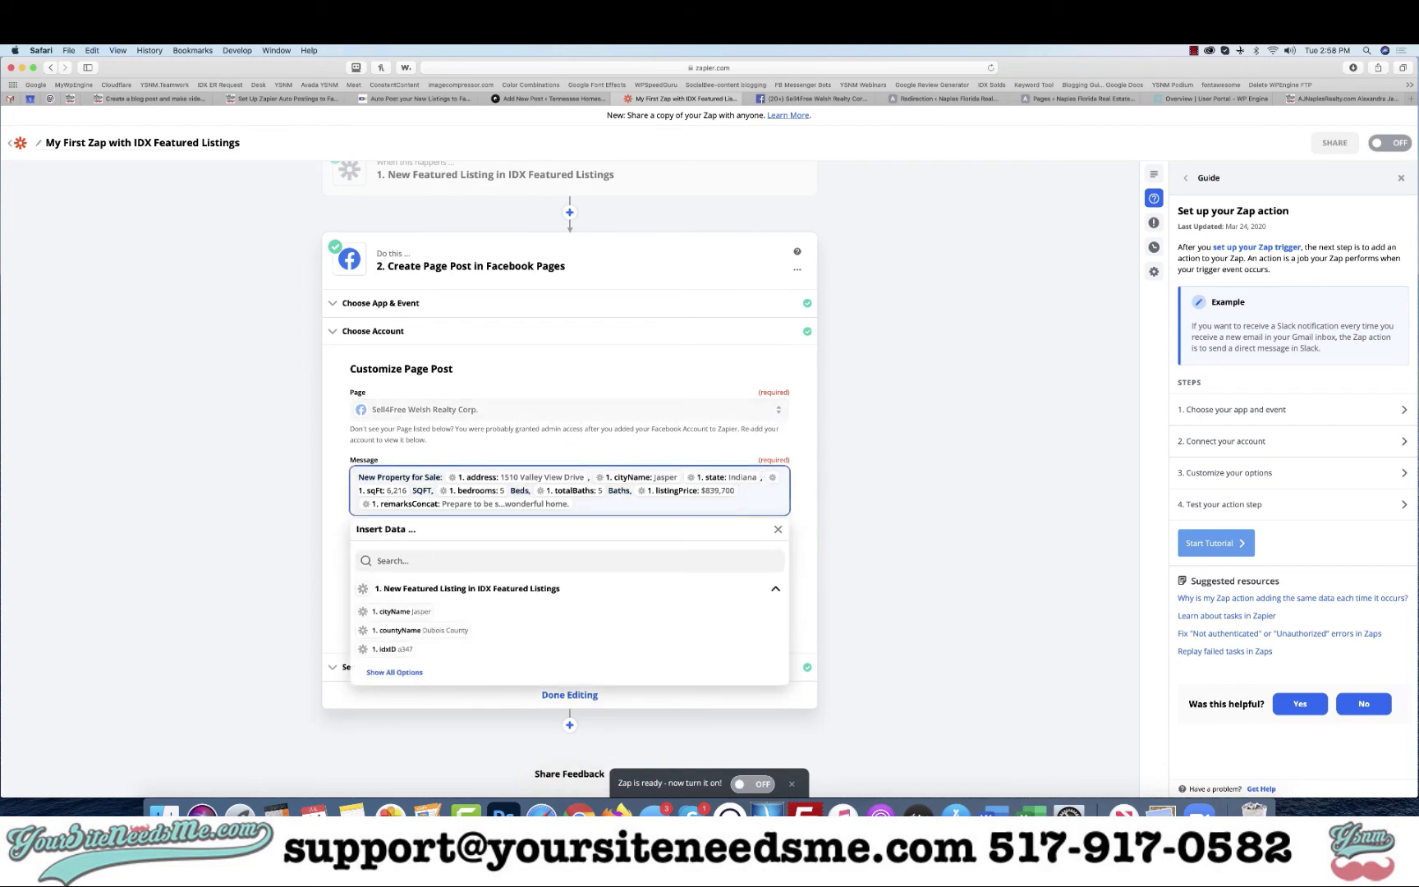
pyautogui.press('Left')
pyautogui.press('BackSpace')
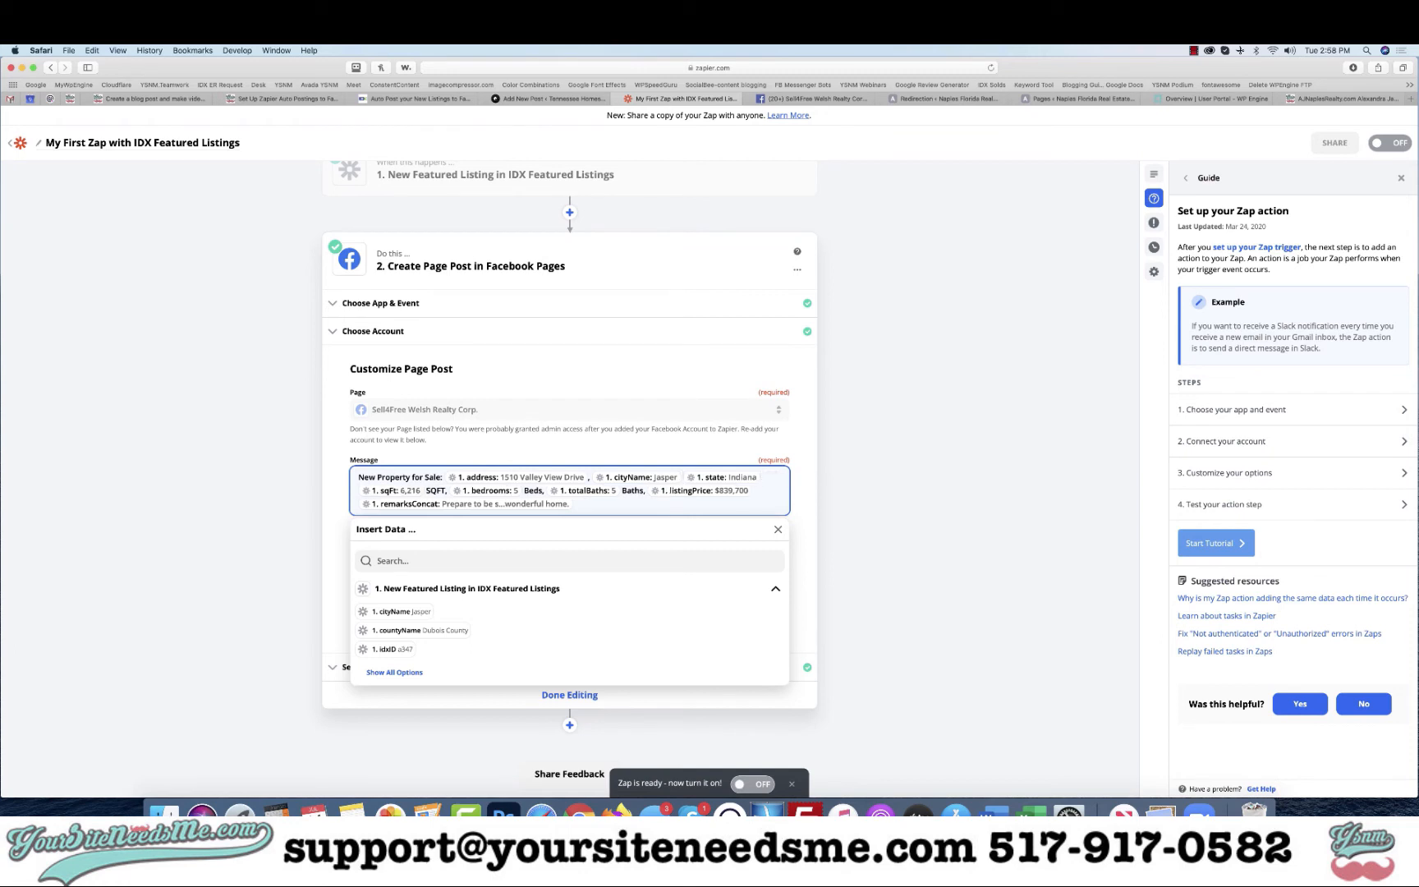
pyautogui.press('Return')
pyautogui.press('Return')
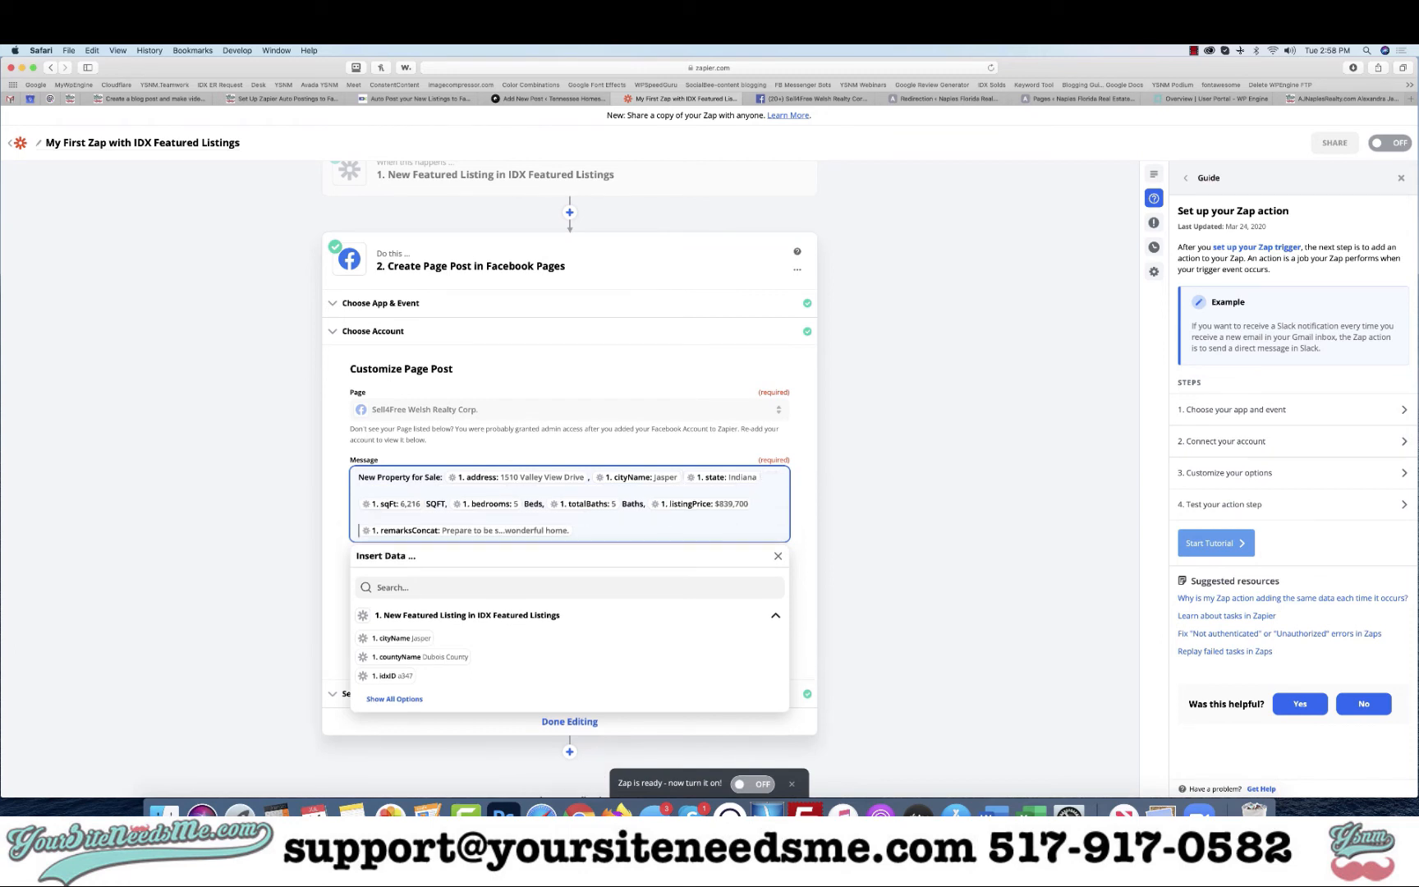
# Step: Close the data picker, submit the reformatted page post and turn on the Zap
pyautogui.click(336, 546)
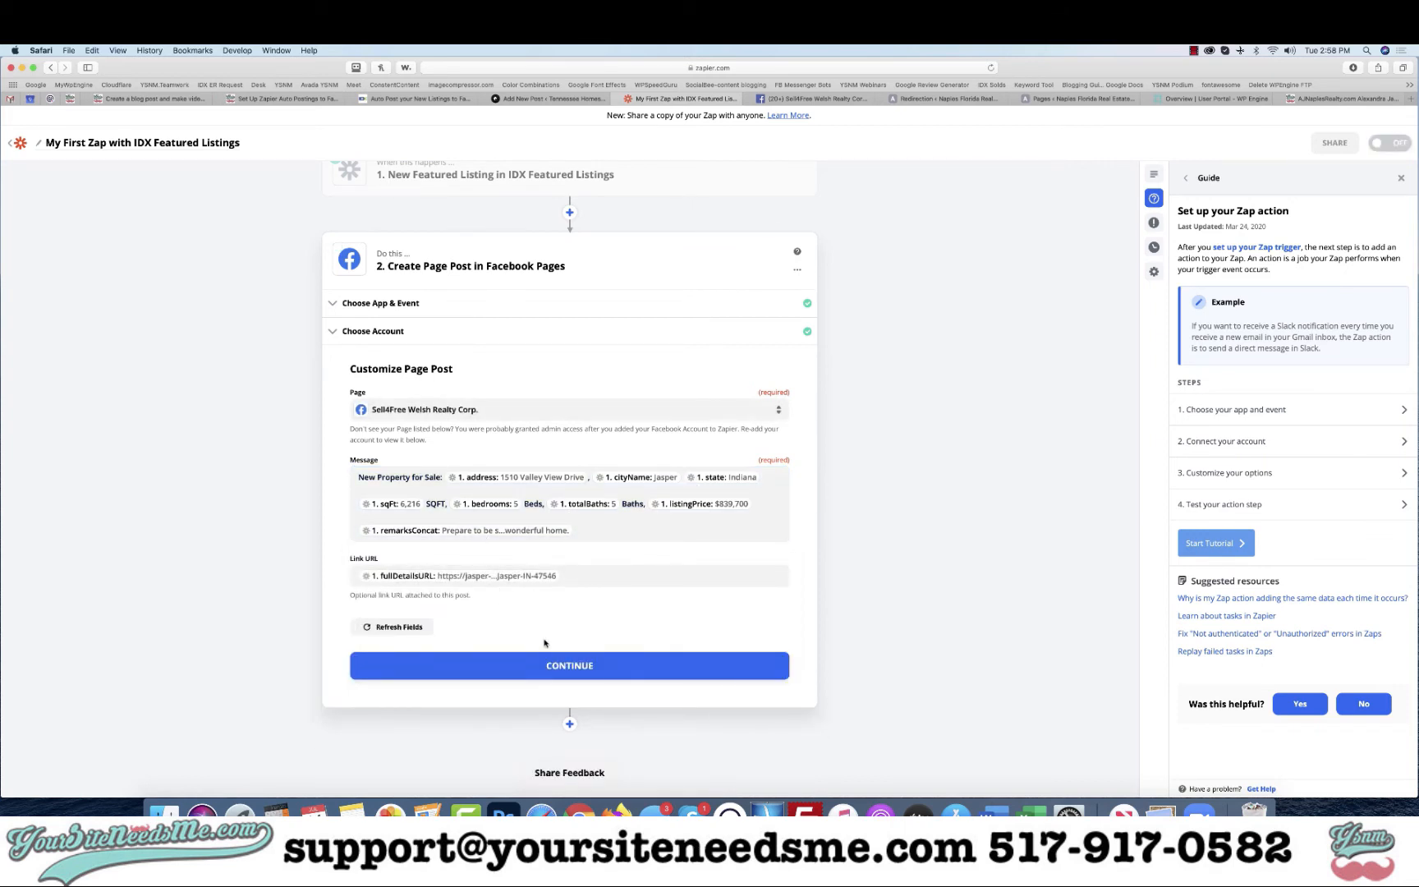
pyautogui.click(556, 667)
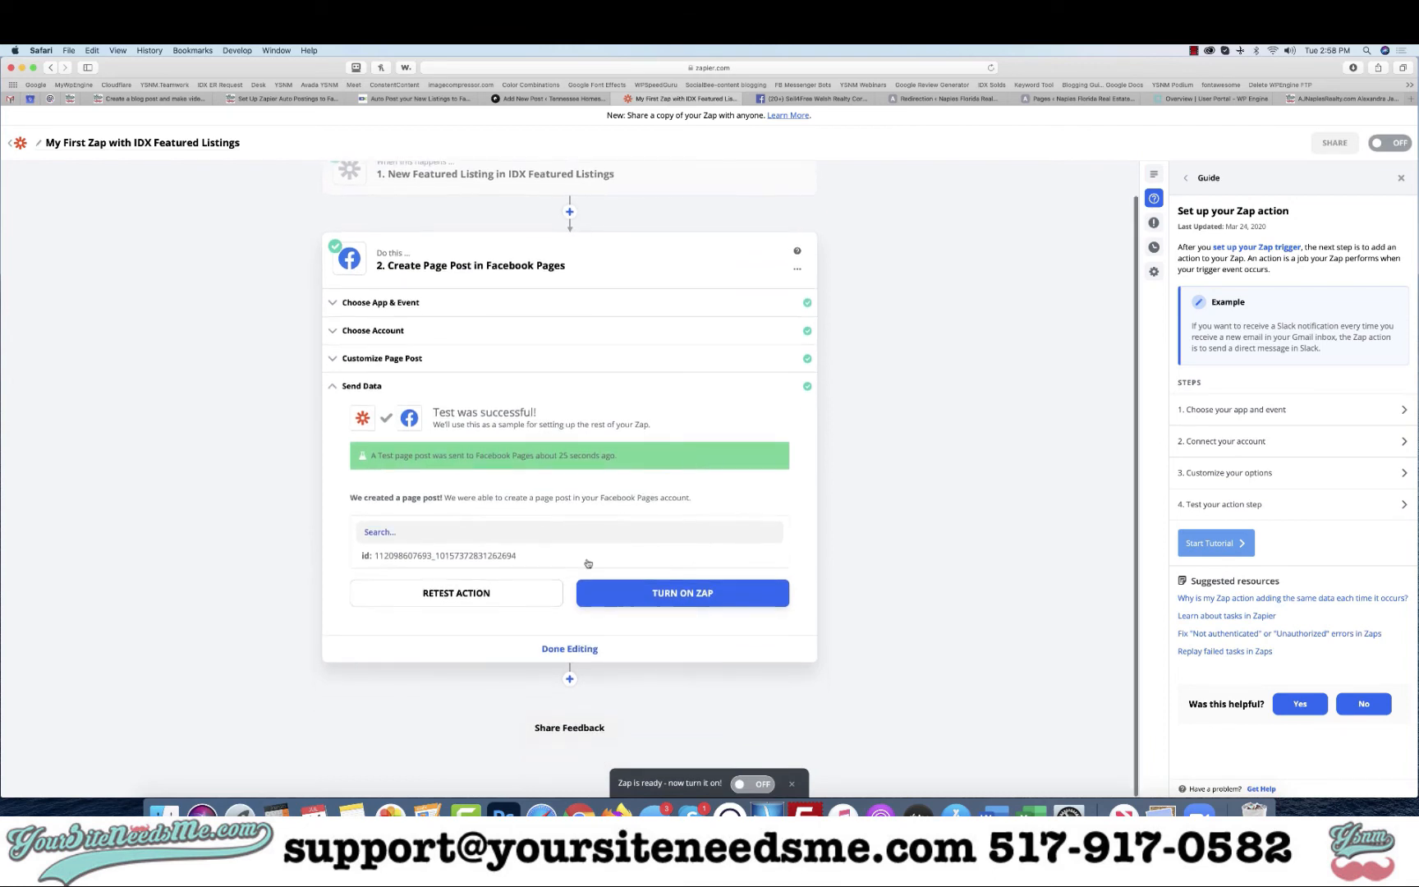
pyautogui.click(682, 598)
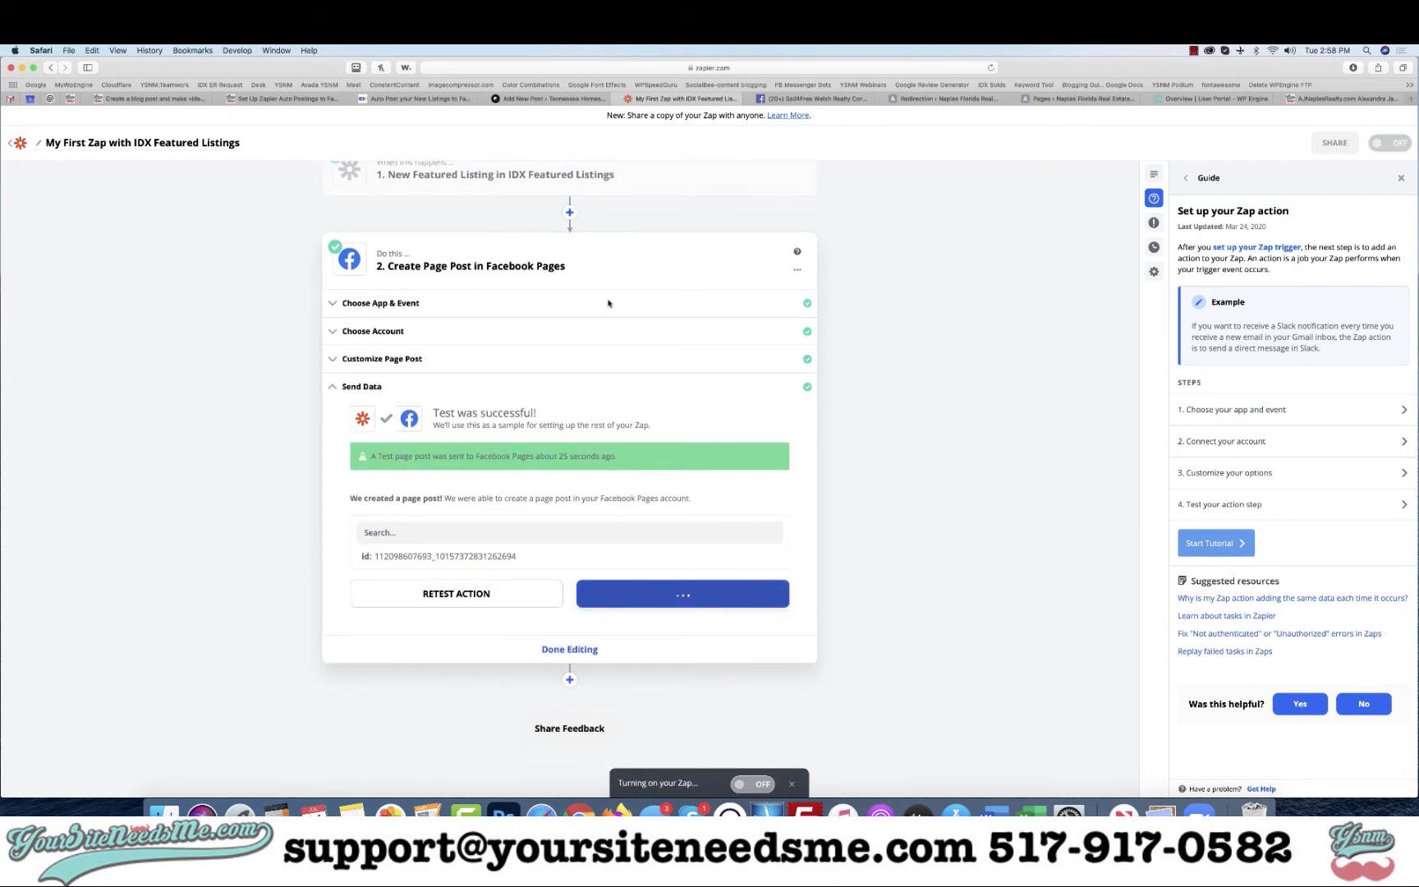
# Step: Check the end of the IDX Broker auto-post guide, return to Zapier and open the list of Zaps
pyautogui.click(419, 98)
pyautogui.scroll(-2, 367, 439)
pyautogui.scroll(-4, 367, 439)
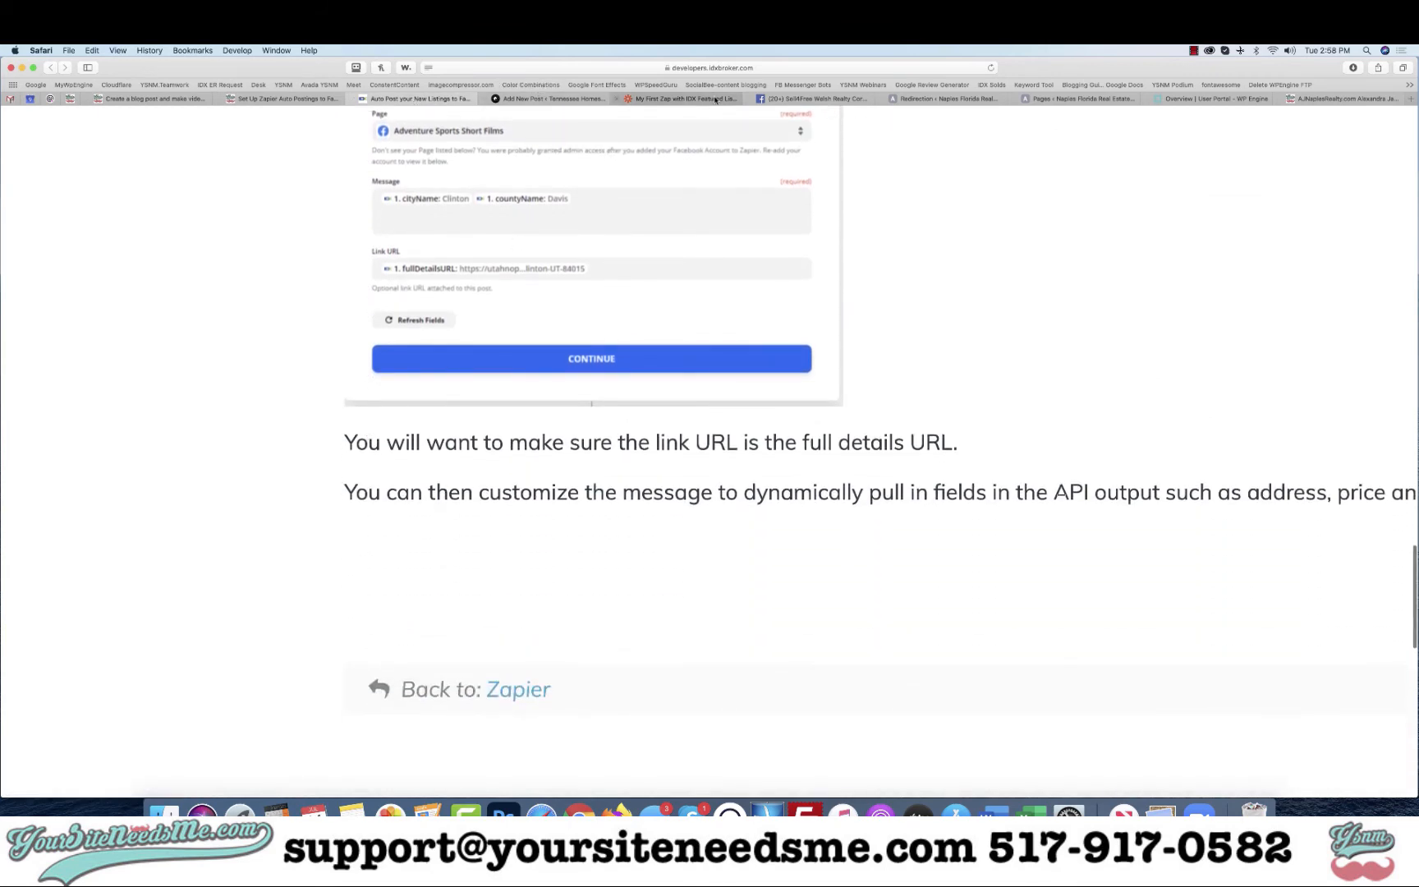
pyautogui.click(684, 98)
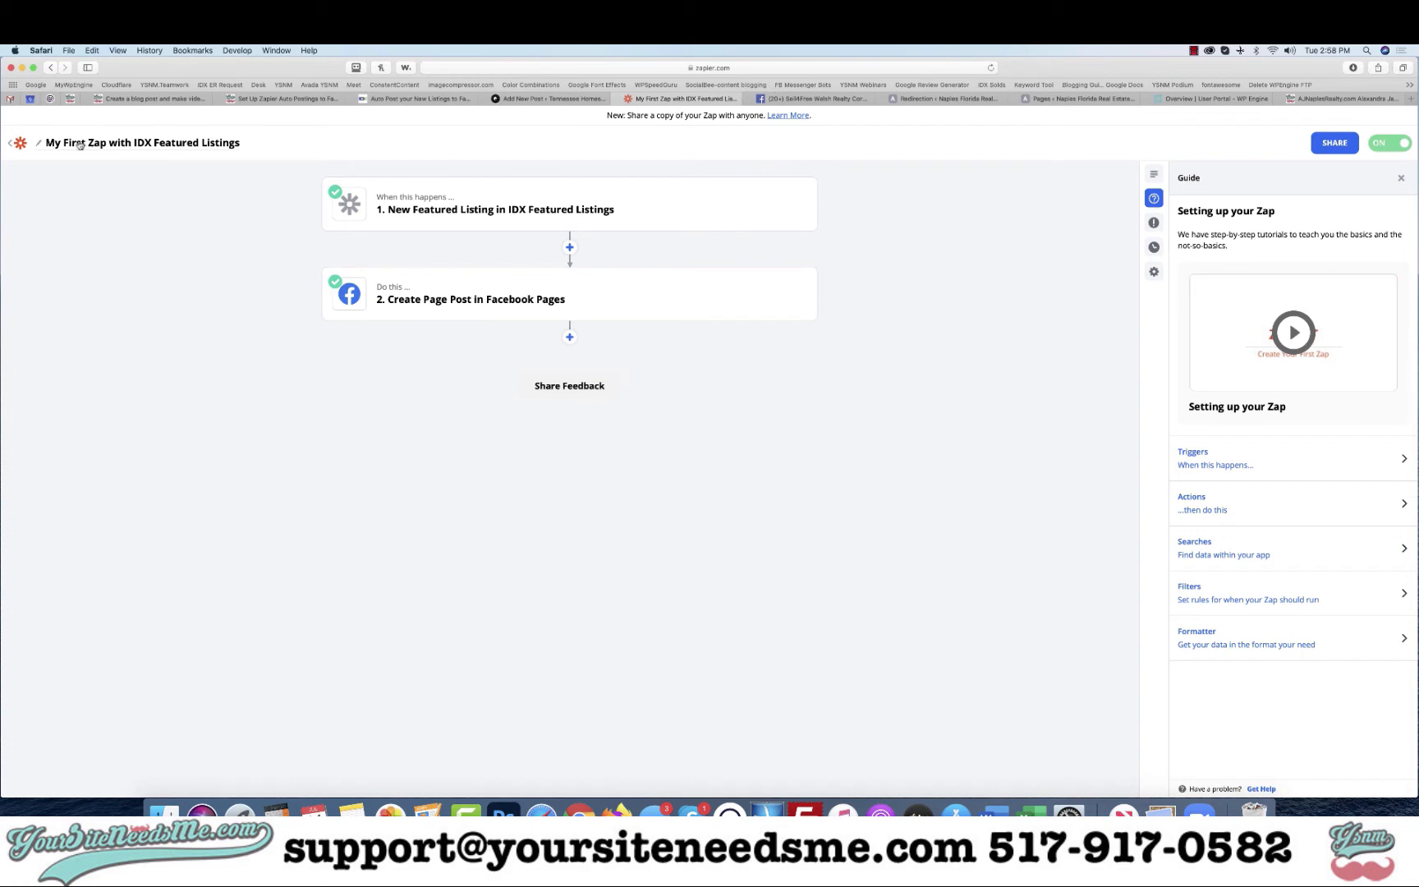
pyautogui.click(21, 144)
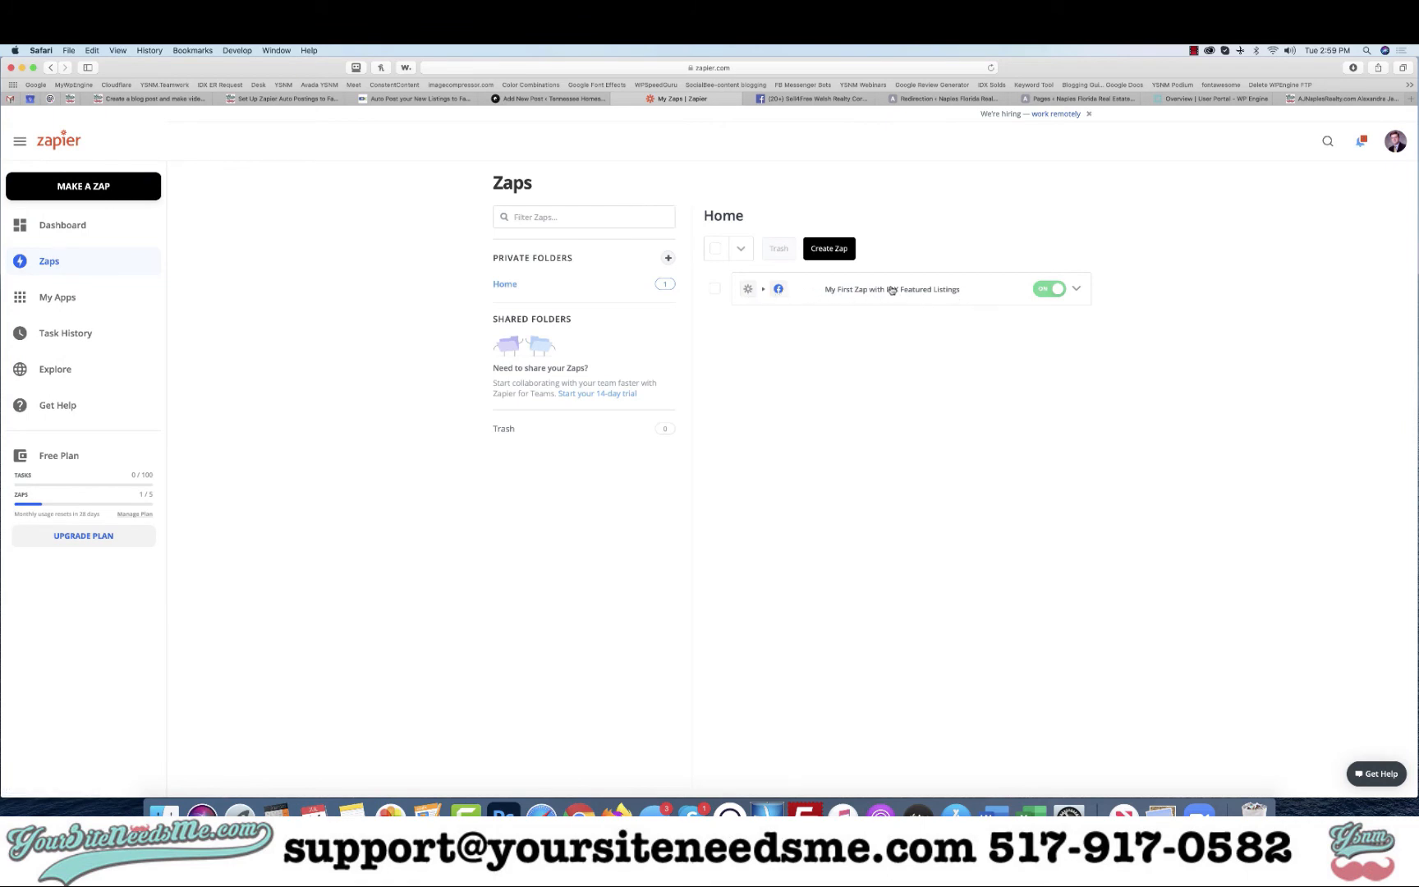
# Step: Switch to the Sell4Free Welsh Realty Corp. Facebook page, reload it and examine the new test posts as a visitor
pyautogui.click(834, 101)
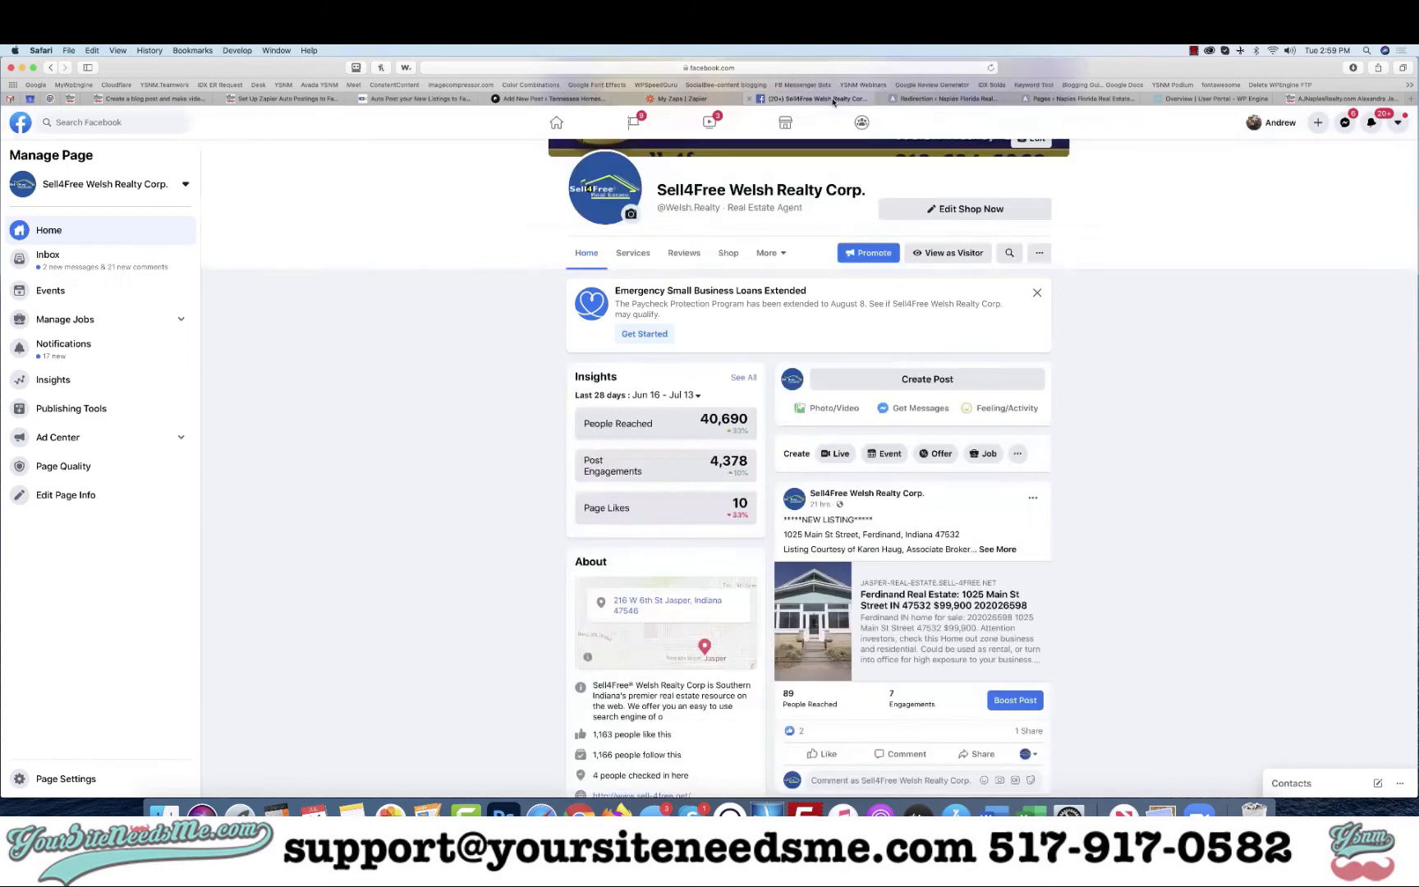
pyautogui.click(991, 68)
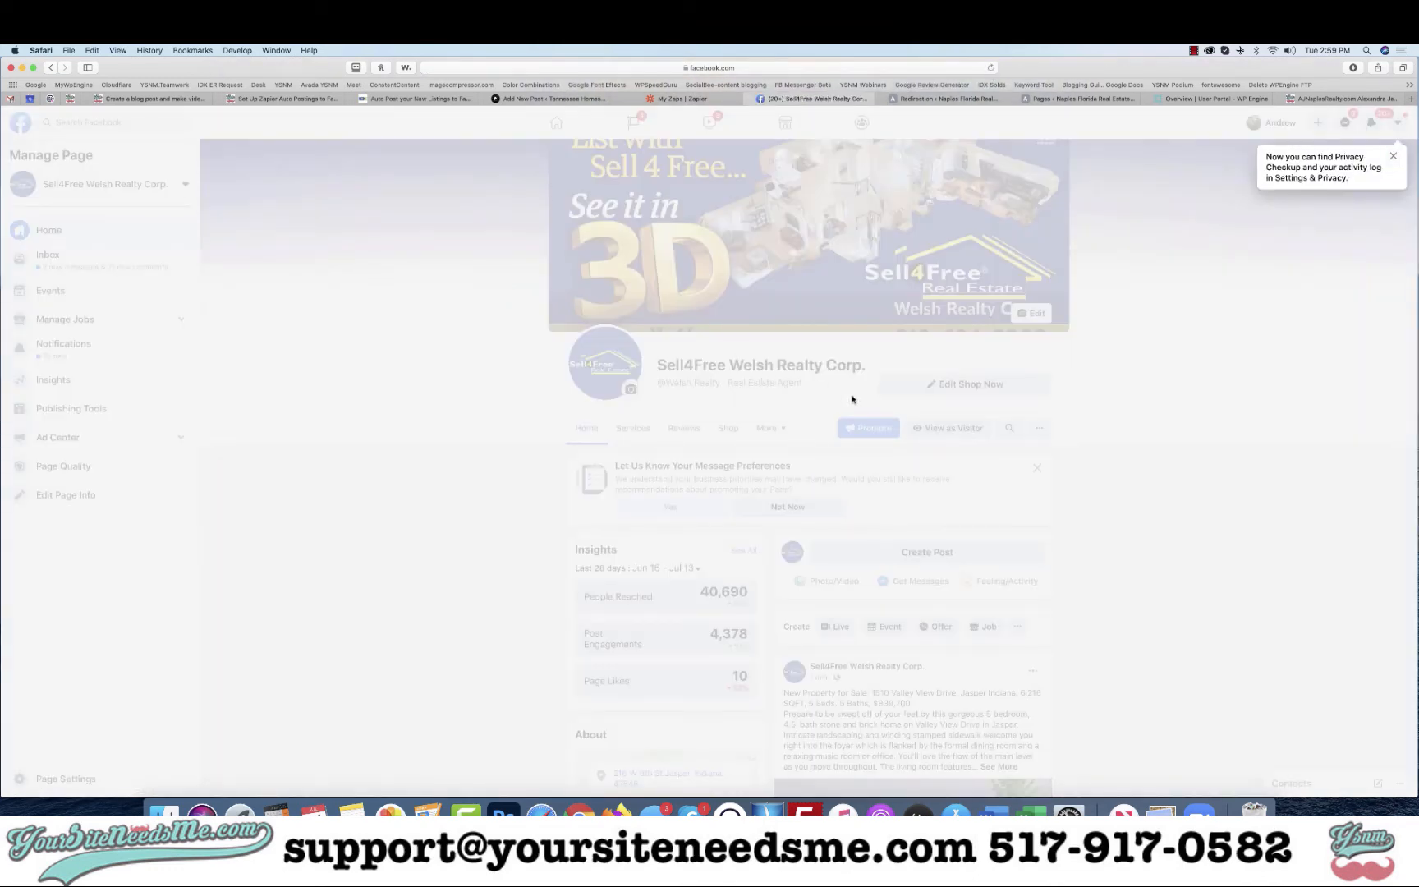
pyautogui.click(1393, 155)
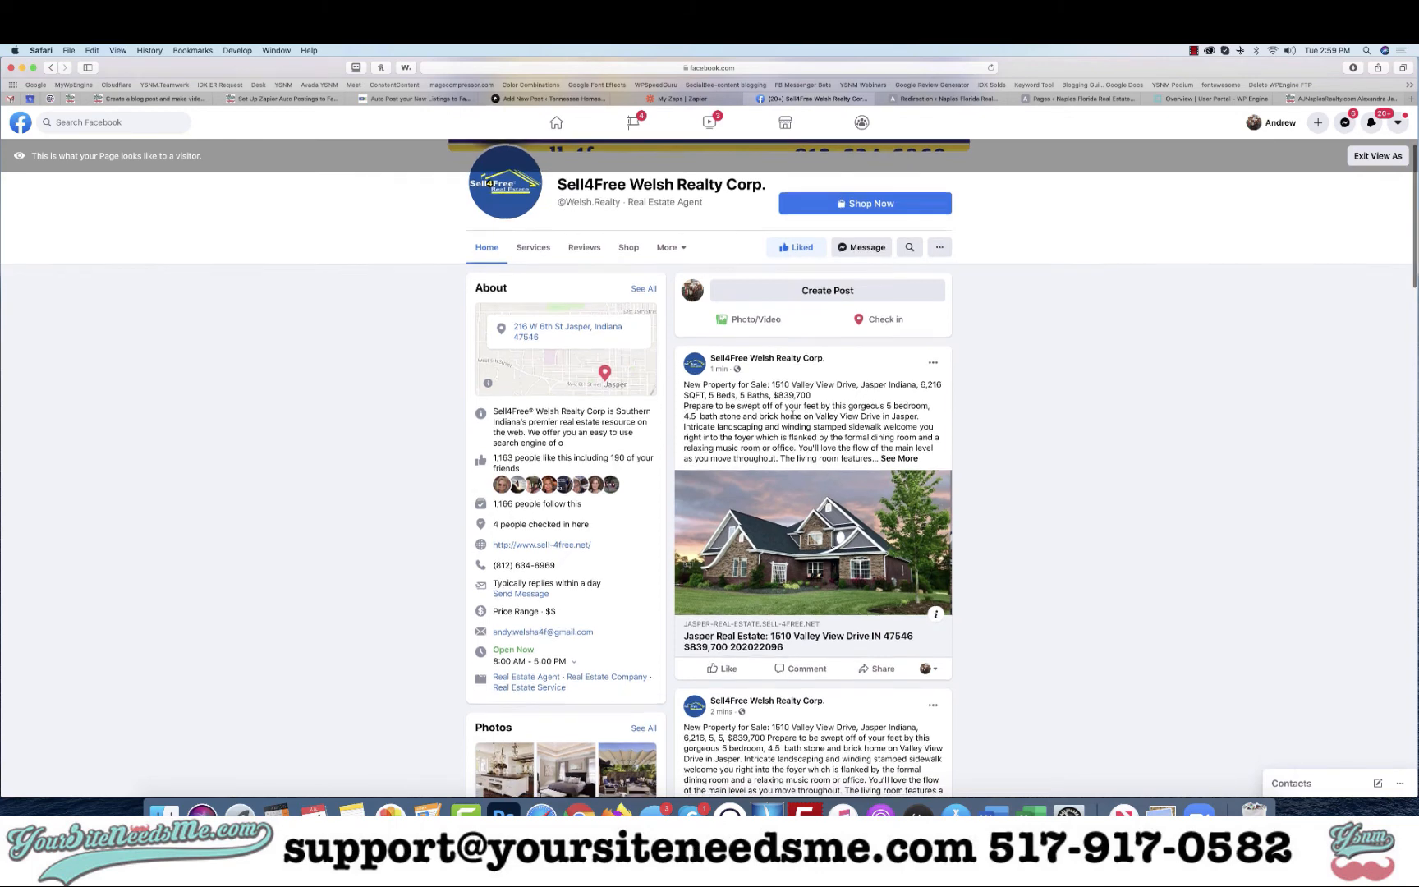
pyautogui.scroll(-3, 793, 416)
pyautogui.scroll(-4, 792, 419)
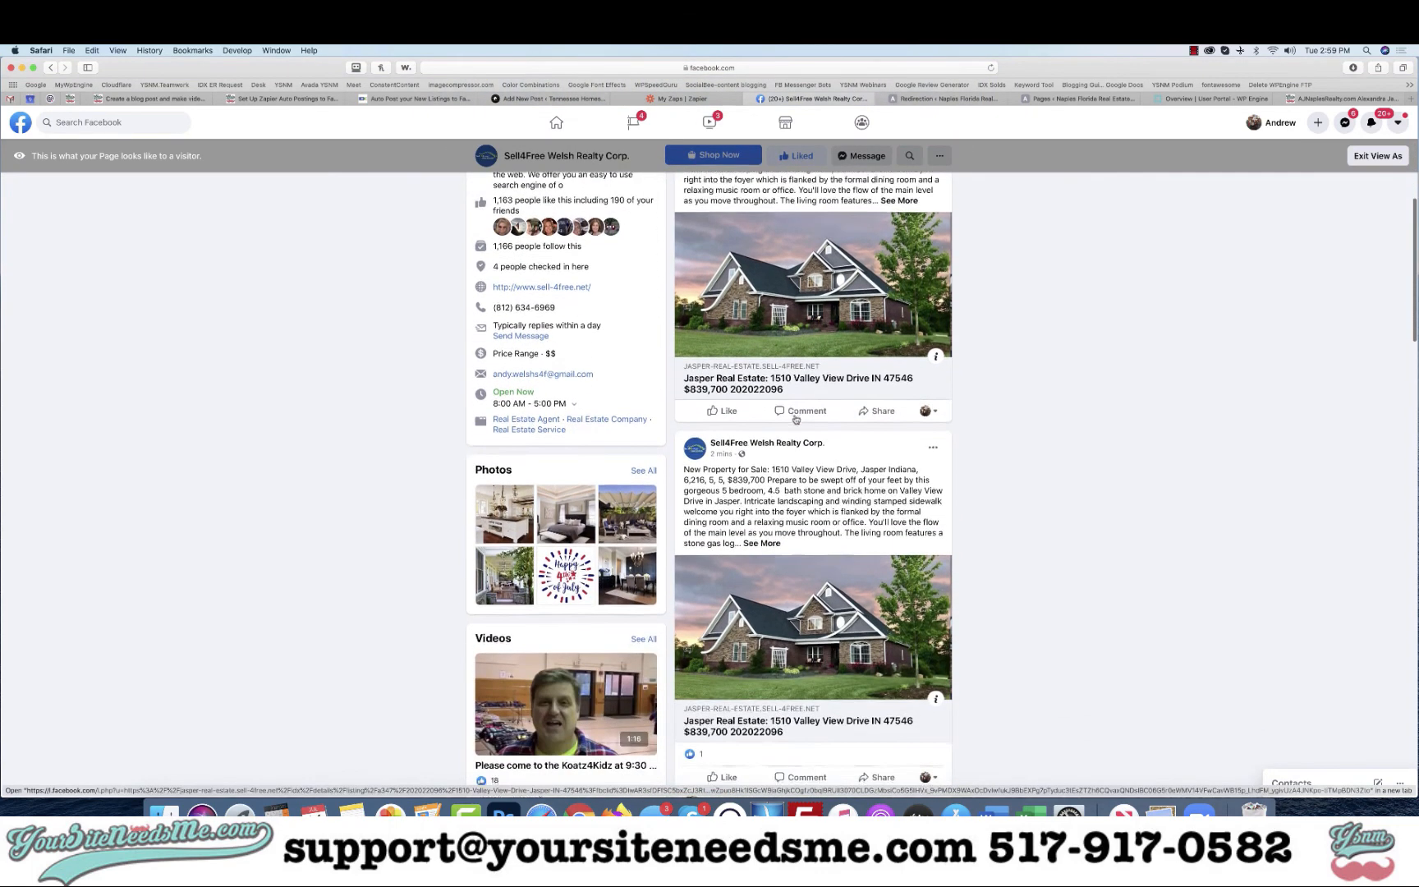
# Step: Delete the older Jasper test post that lacks the SQFT, Beds and Baths labels from the Facebook page
pyautogui.click(933, 451)
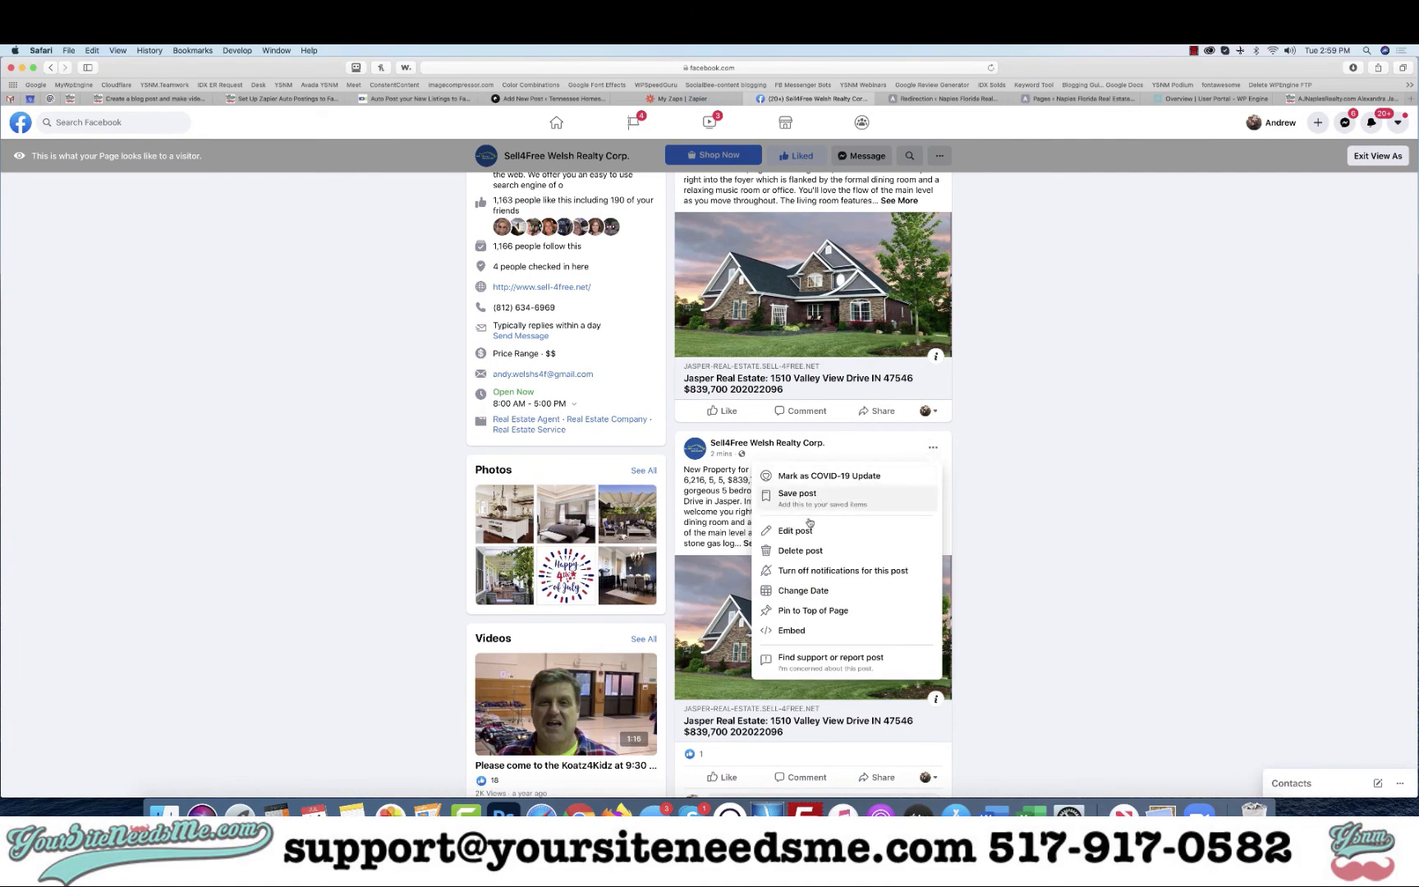
pyautogui.click(803, 550)
pyautogui.click(832, 478)
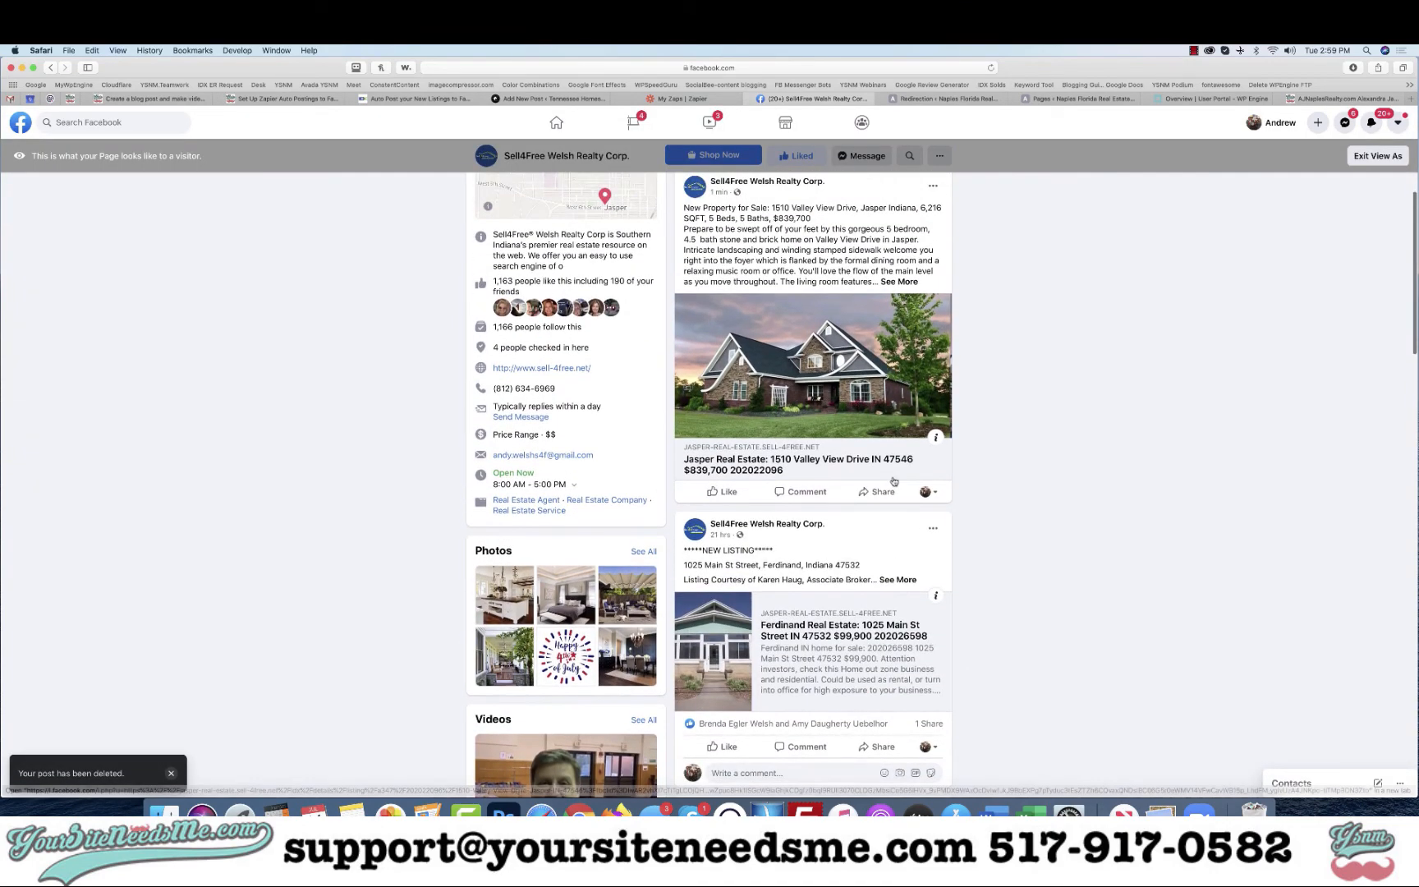
# Step: Copy the "*****NEW LISTING*****" heading from the Ferdinand listing post on the Facebook page
pyautogui.click(932, 467)
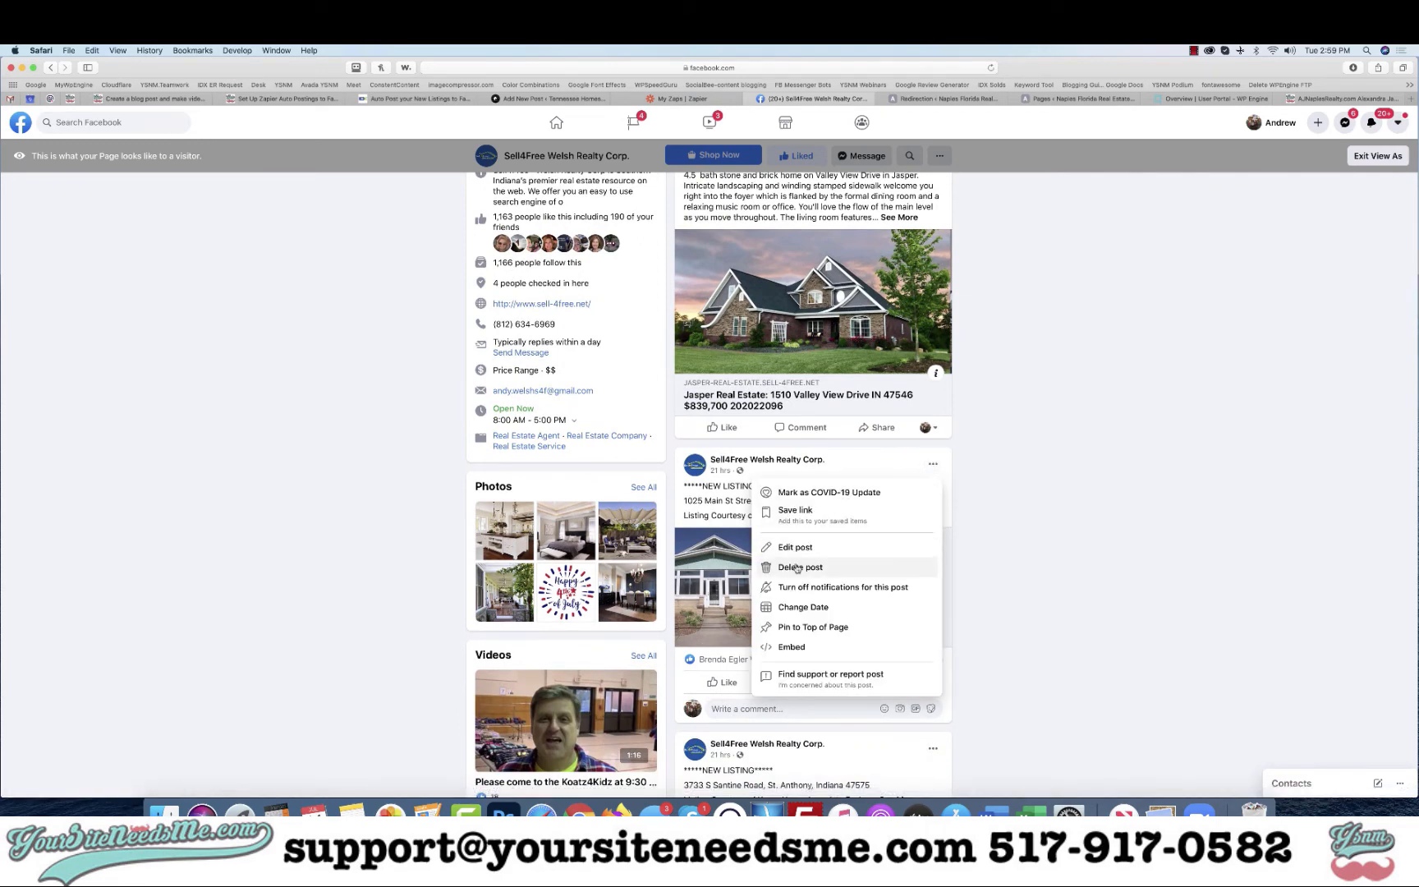
pyautogui.click(959, 486)
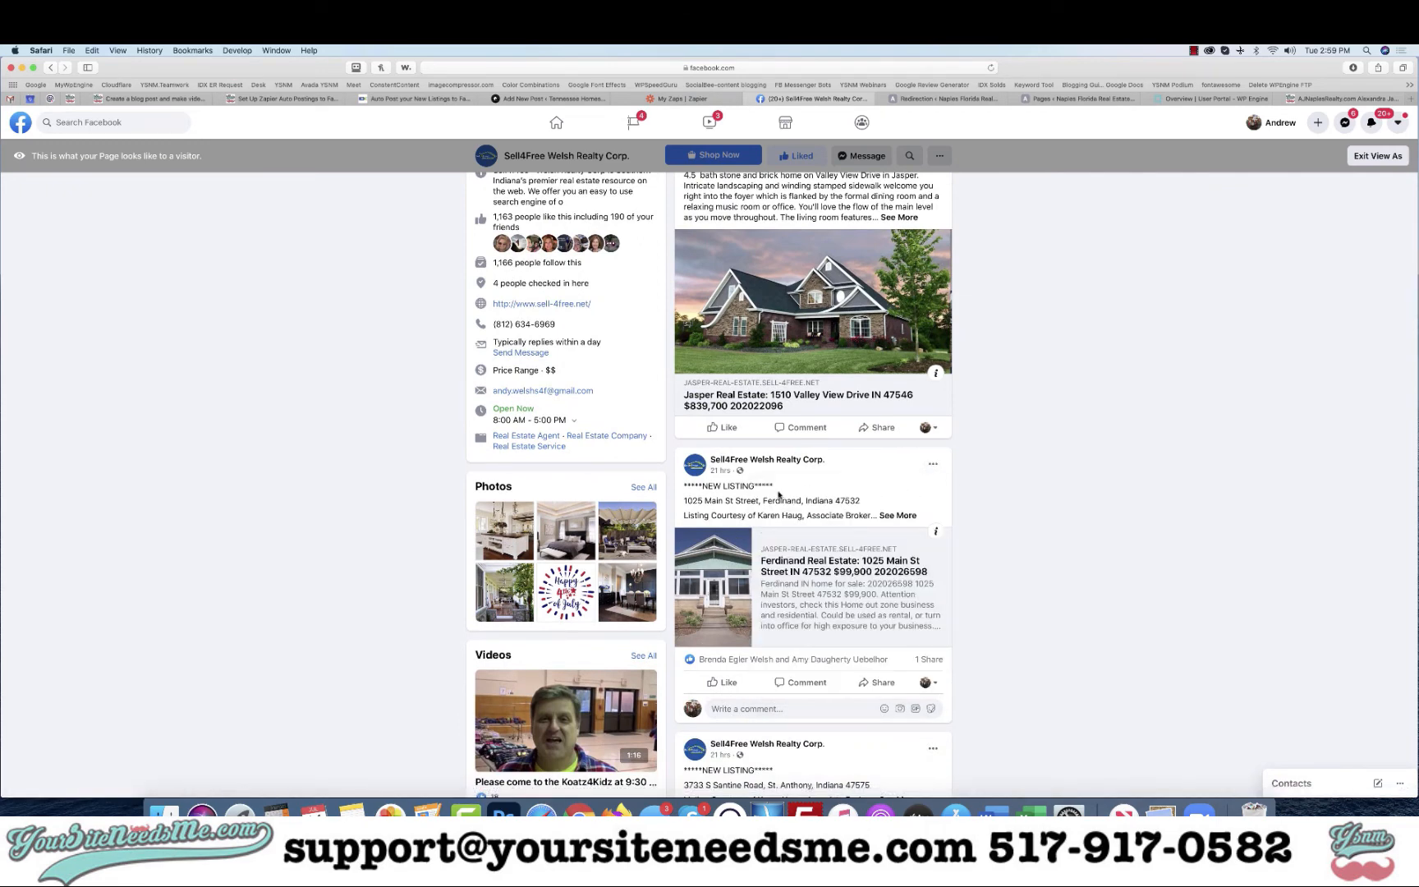
pyautogui.scroll(3, 778, 495)
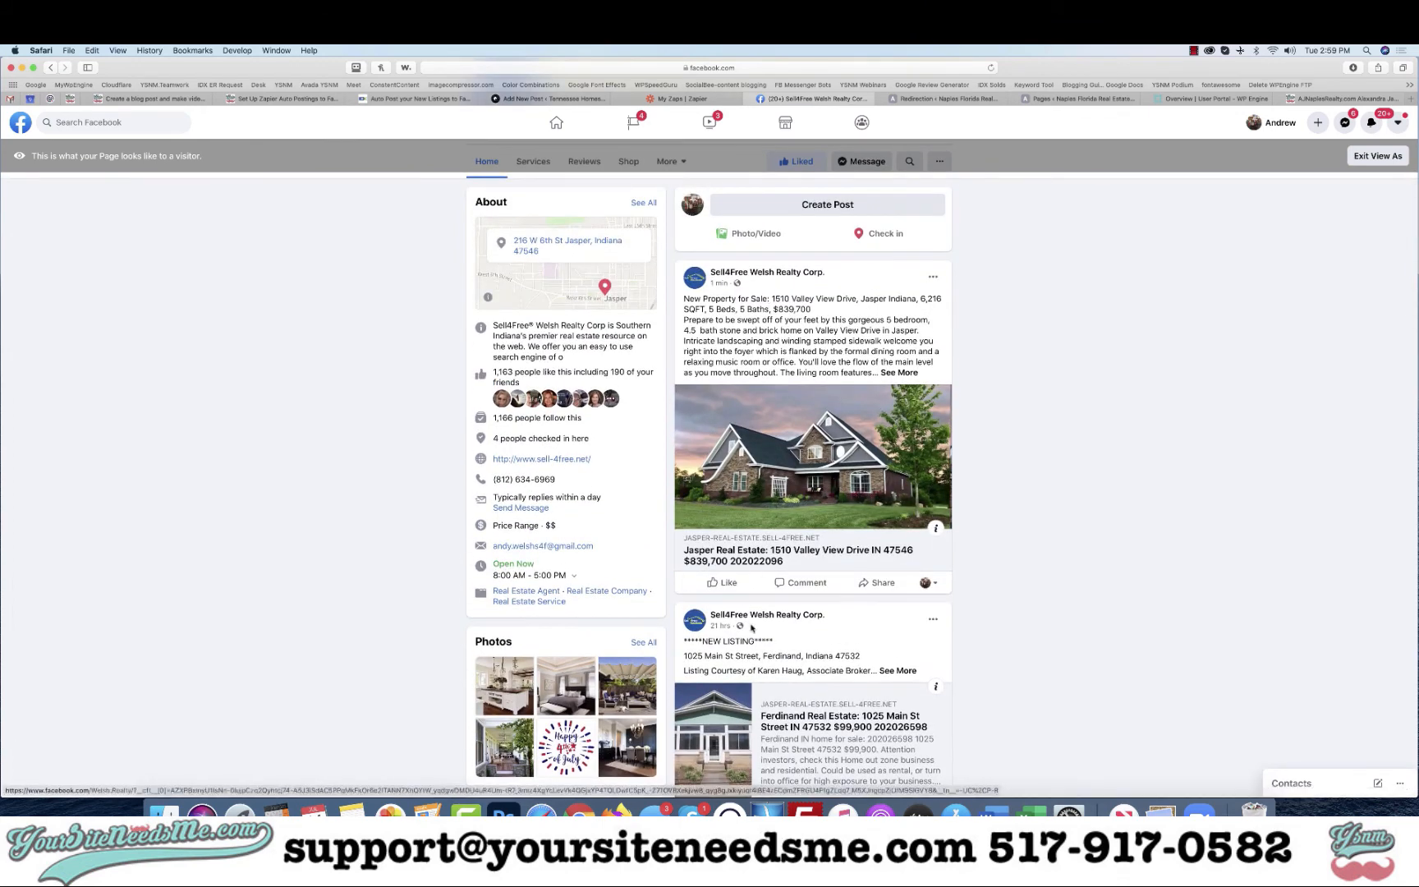
pyautogui.moveTo(772, 641); pyautogui.dragTo(679, 642)
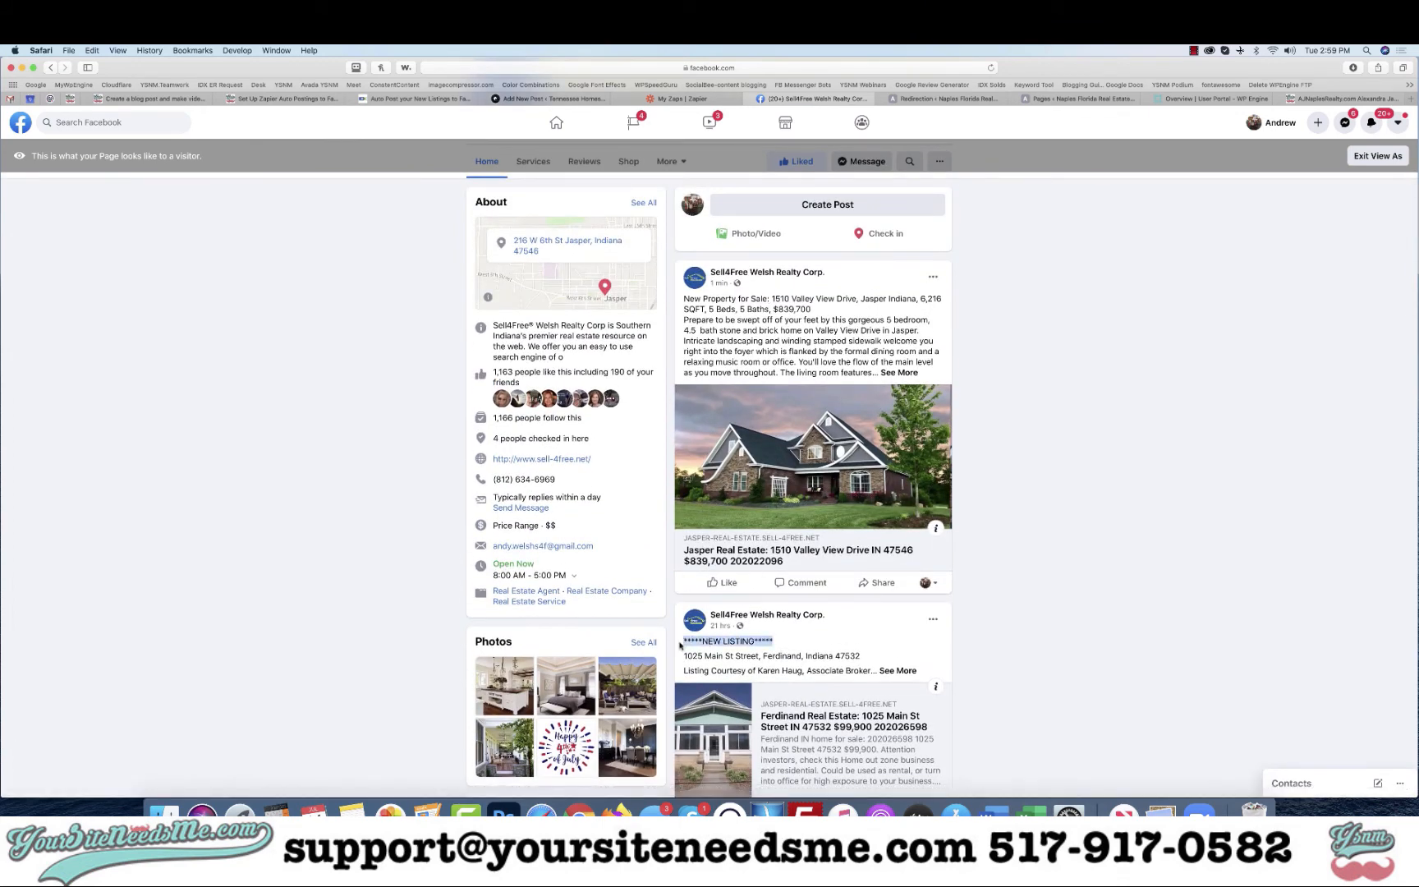
pyautogui.press('super+c')
# Step: Switch to Zapier, open "My First Zap with IDX Featured Listings" for editing and show the Facebook page post's customization settings
pyautogui.click(700, 99)
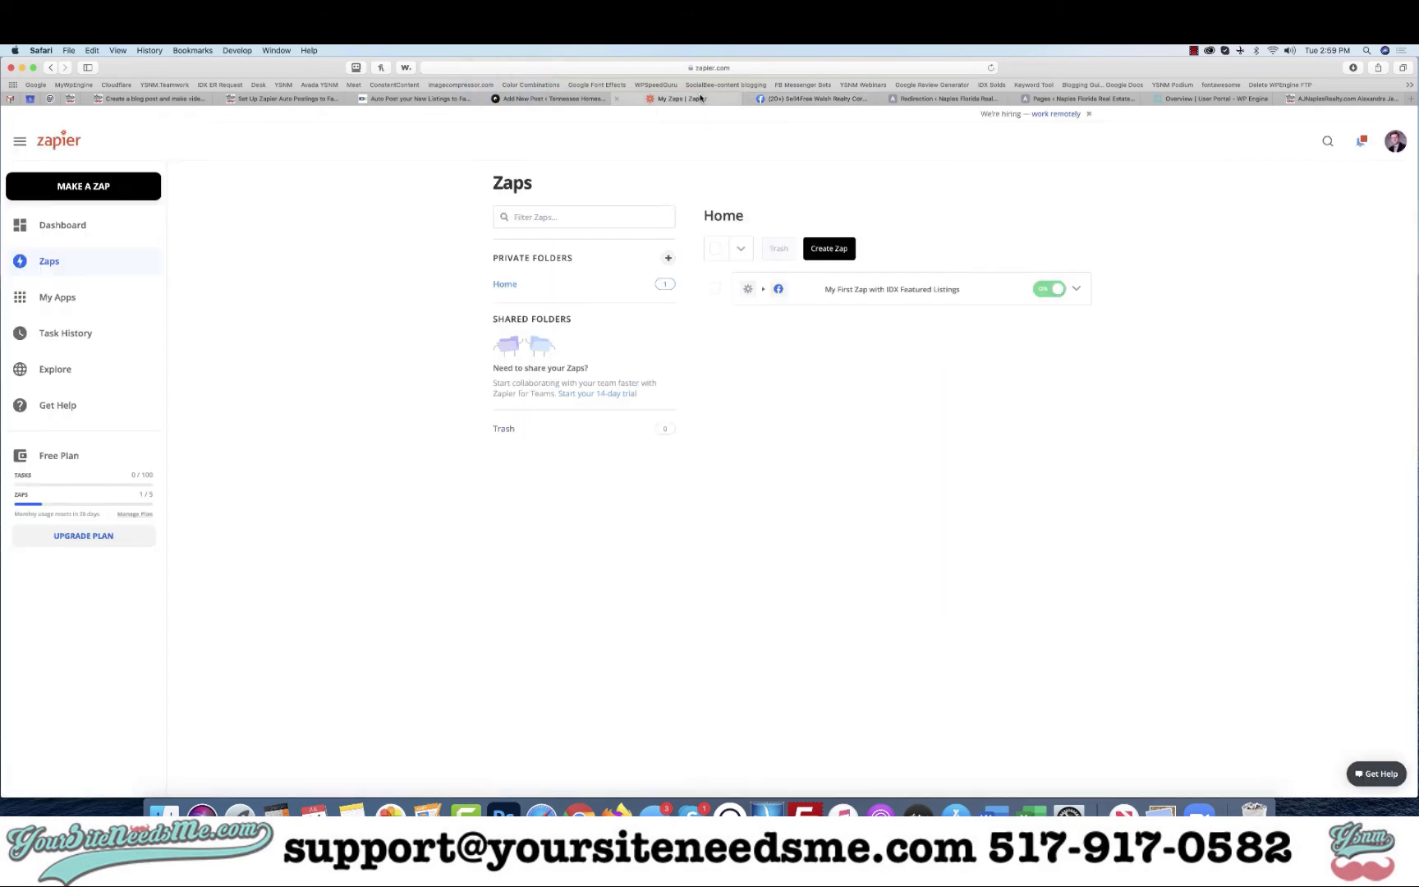
pyautogui.click(1076, 288)
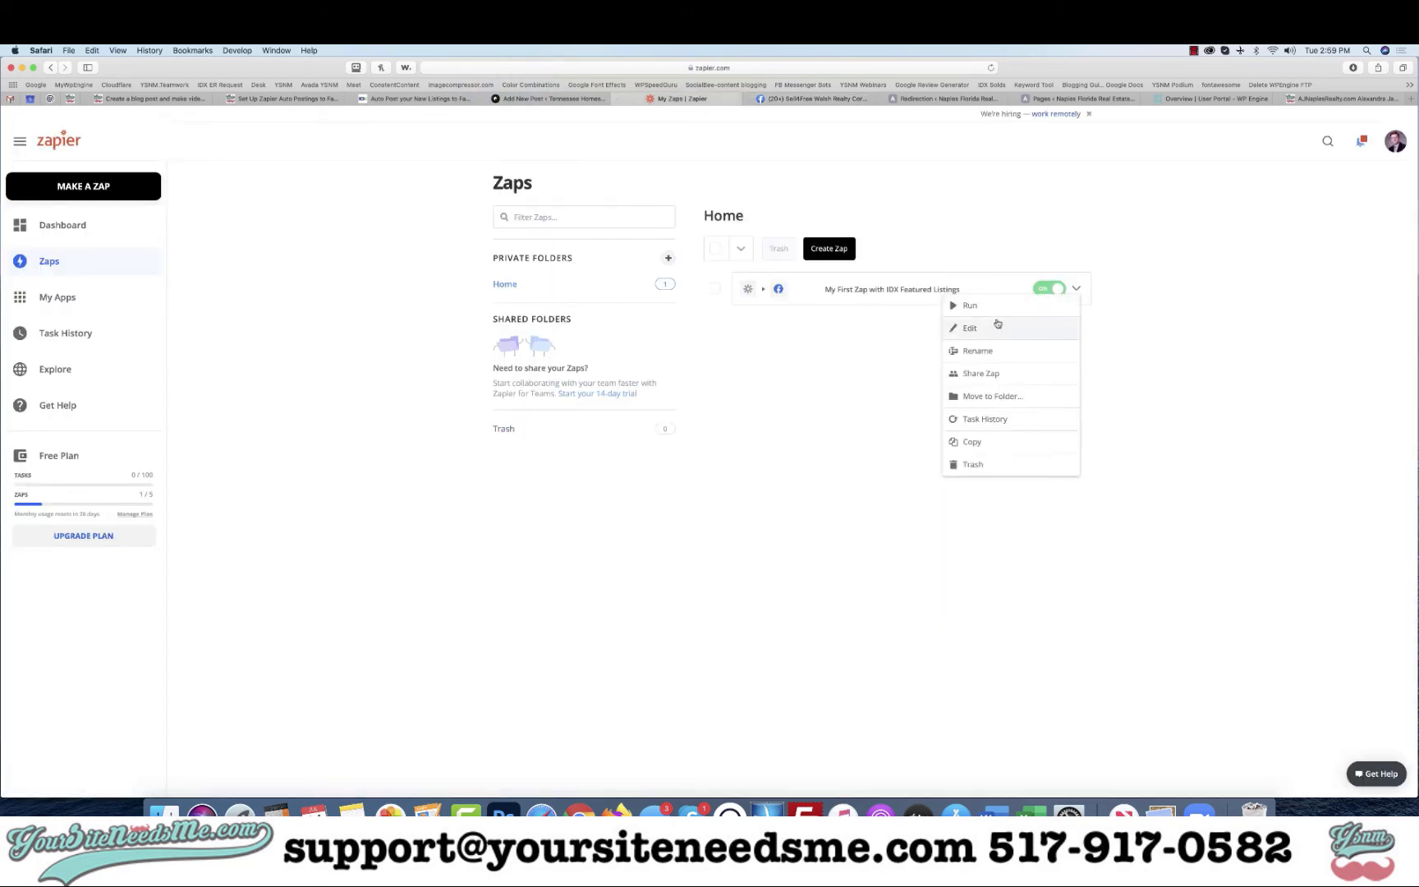
pyautogui.click(971, 329)
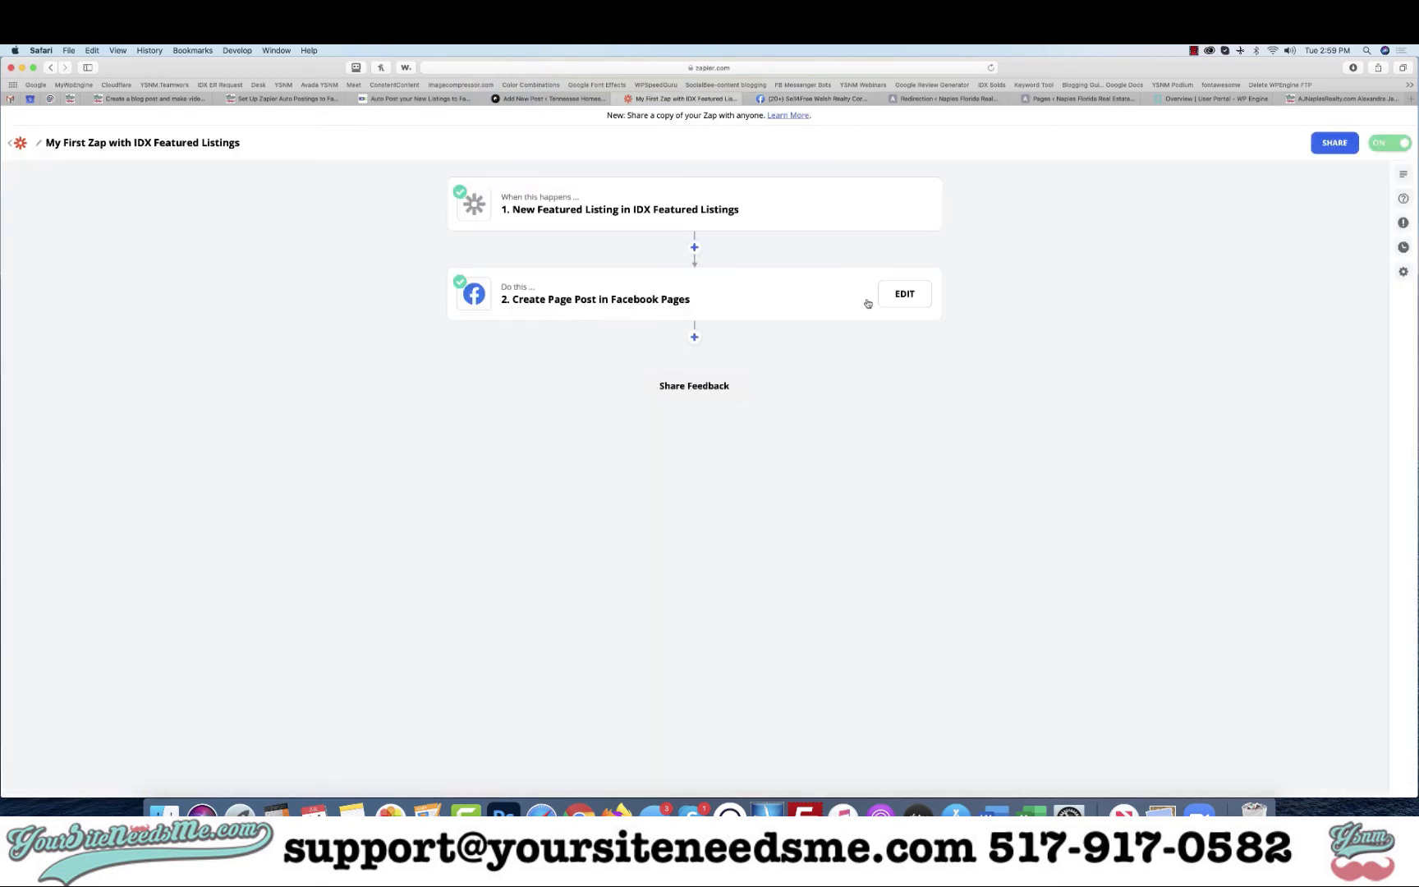
pyautogui.click(900, 295)
pyautogui.click(534, 398)
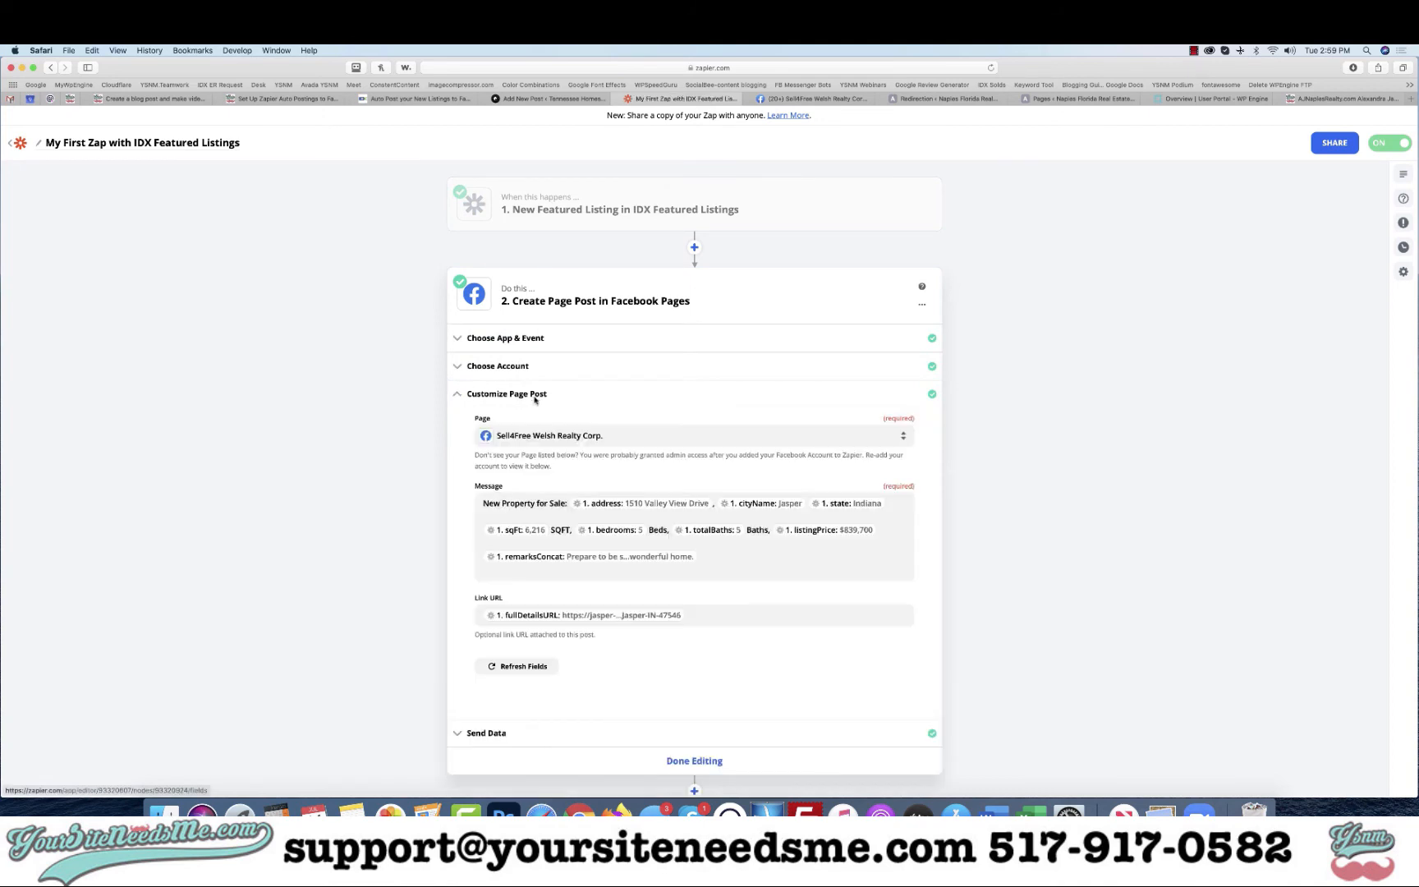
# Step: Replace "New Property for Sale:" in the page post's message with the copied "*****NEW LISTING*****" heading on its own line
pyautogui.click(480, 505)
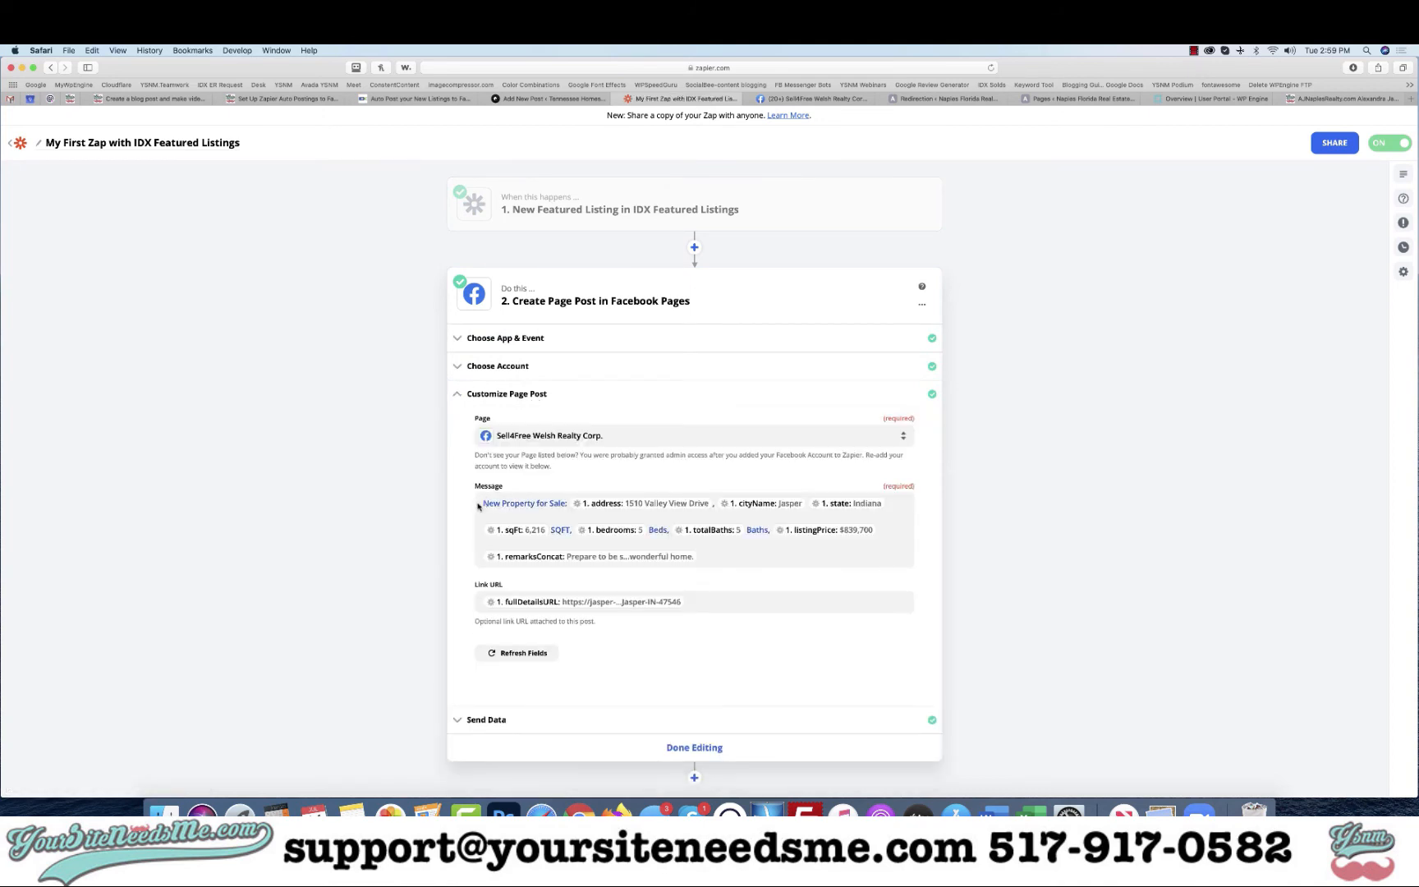
pyautogui.click(532, 504)
pyautogui.moveTo(567, 503); pyautogui.dragTo(468, 506)
pyautogui.press('super+v')
pyautogui.press('Return')
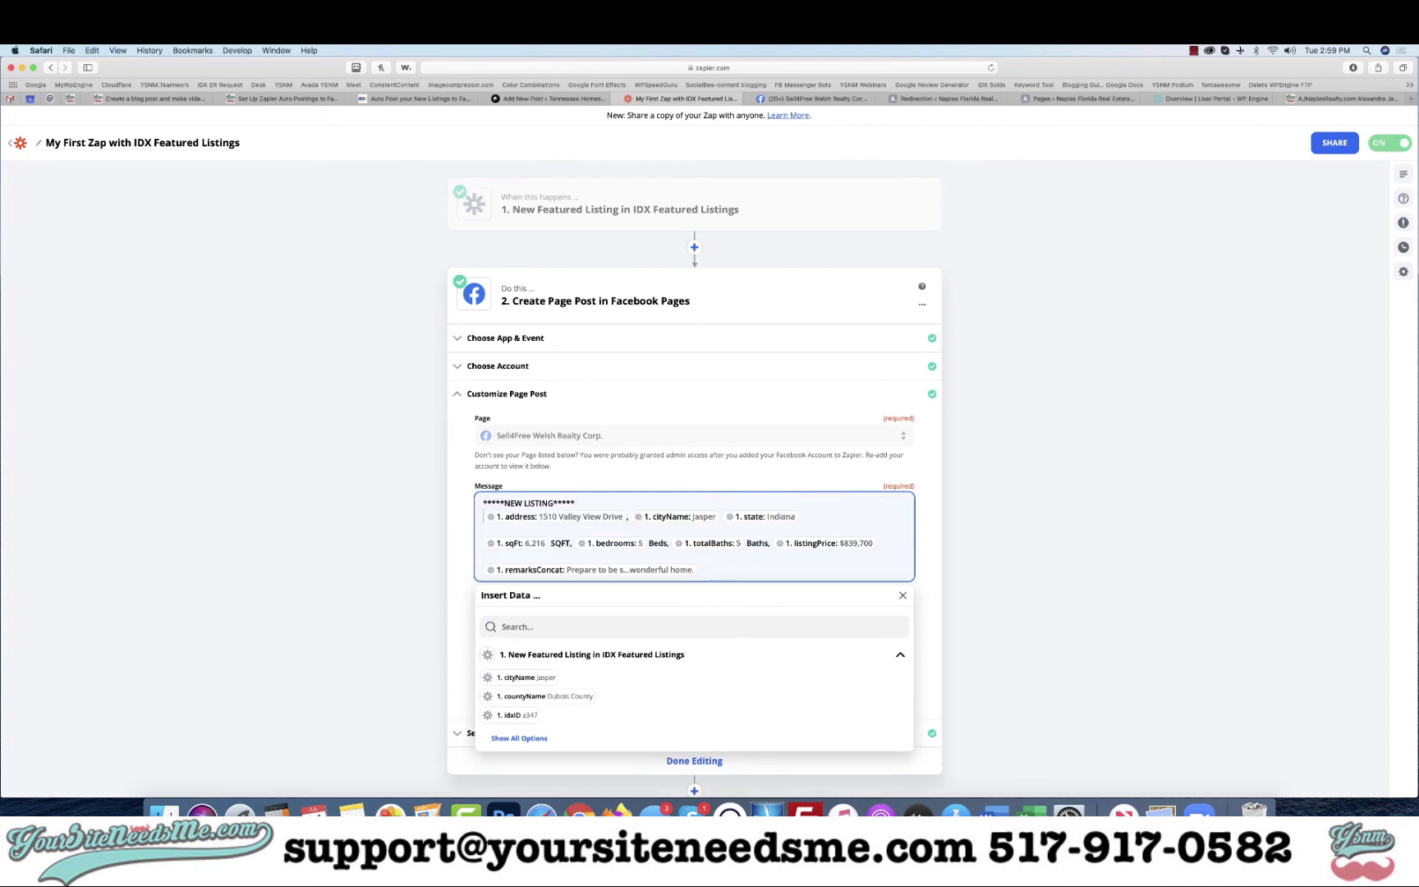
pyautogui.click(613, 768)
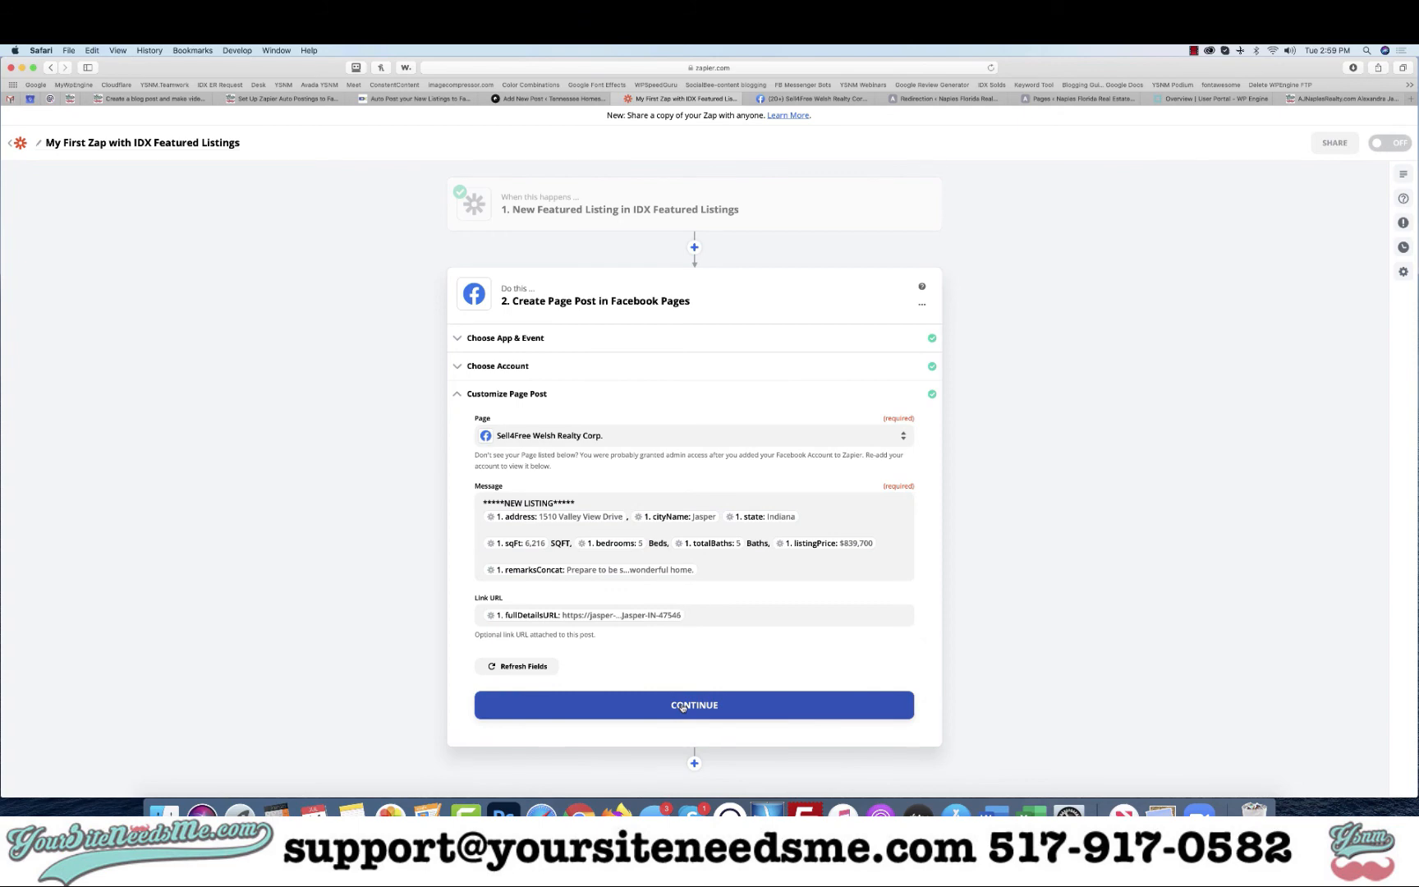
# Step: Submit the customized page post, send it to Facebook Pages as a test and turn on the Zap
pyautogui.click(681, 707)
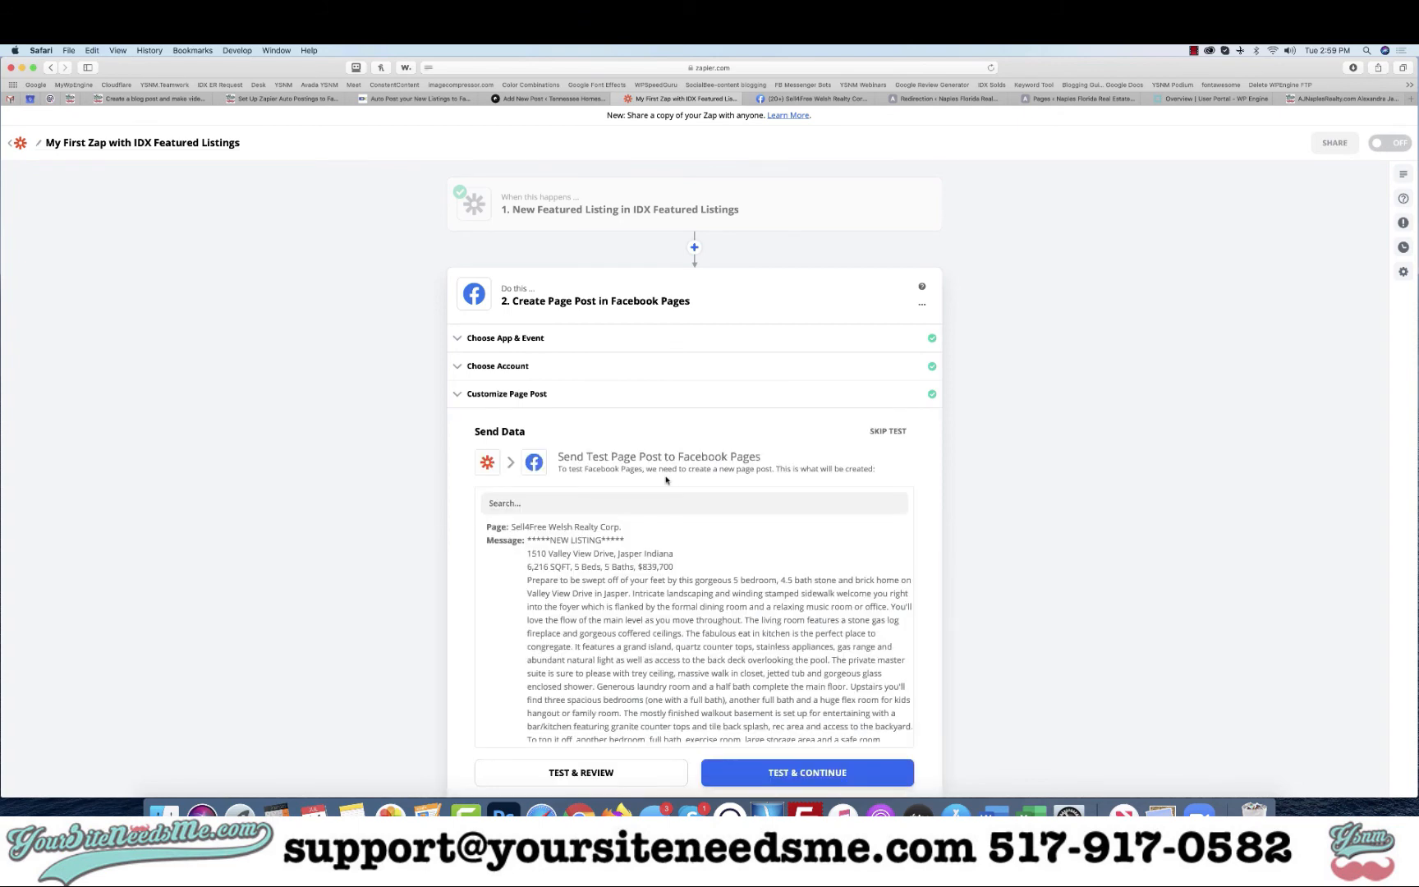
pyautogui.scroll(-4, 666, 480)
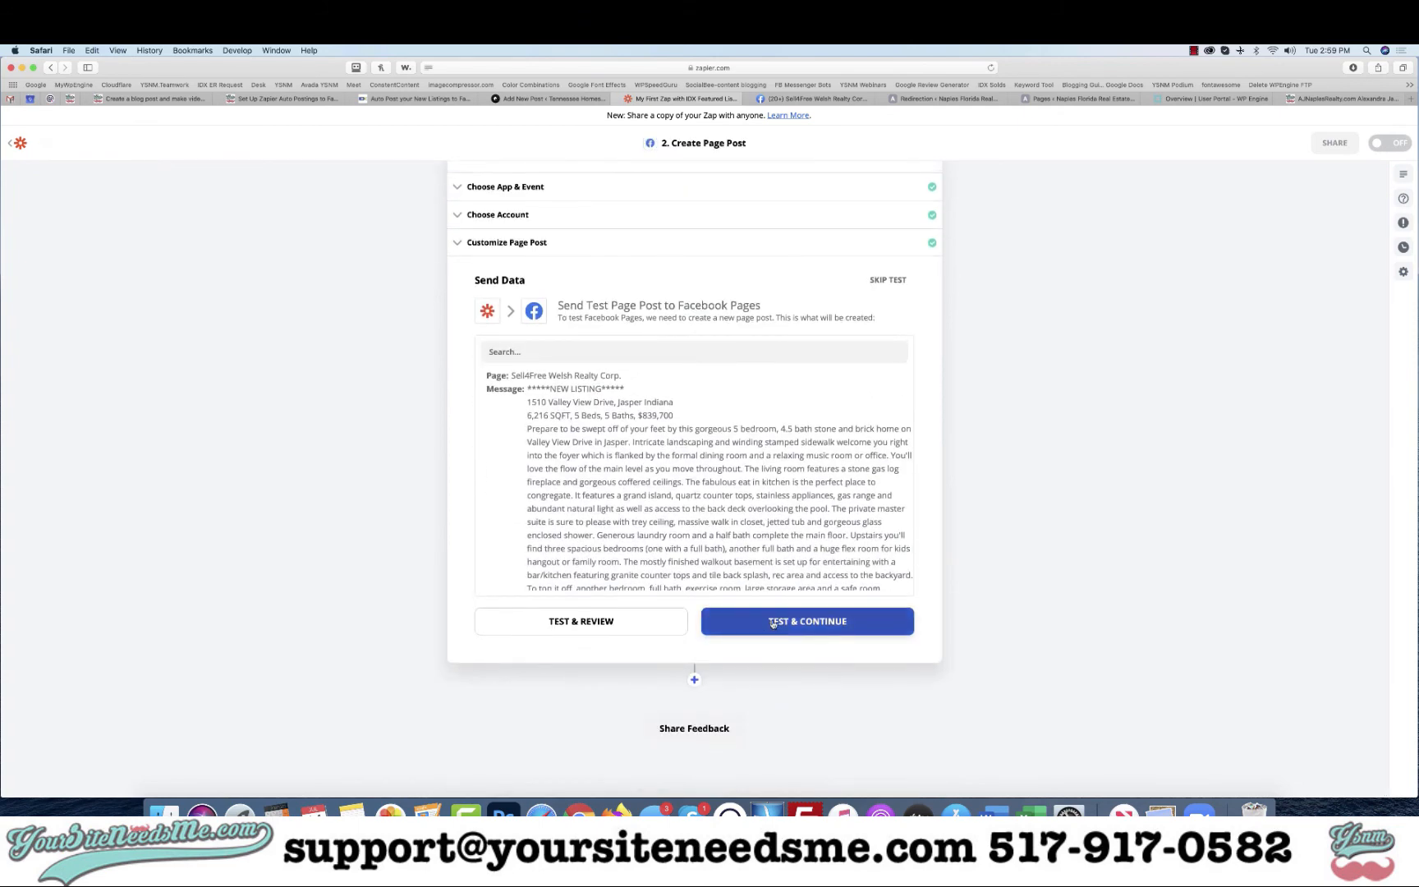
pyautogui.click(772, 623)
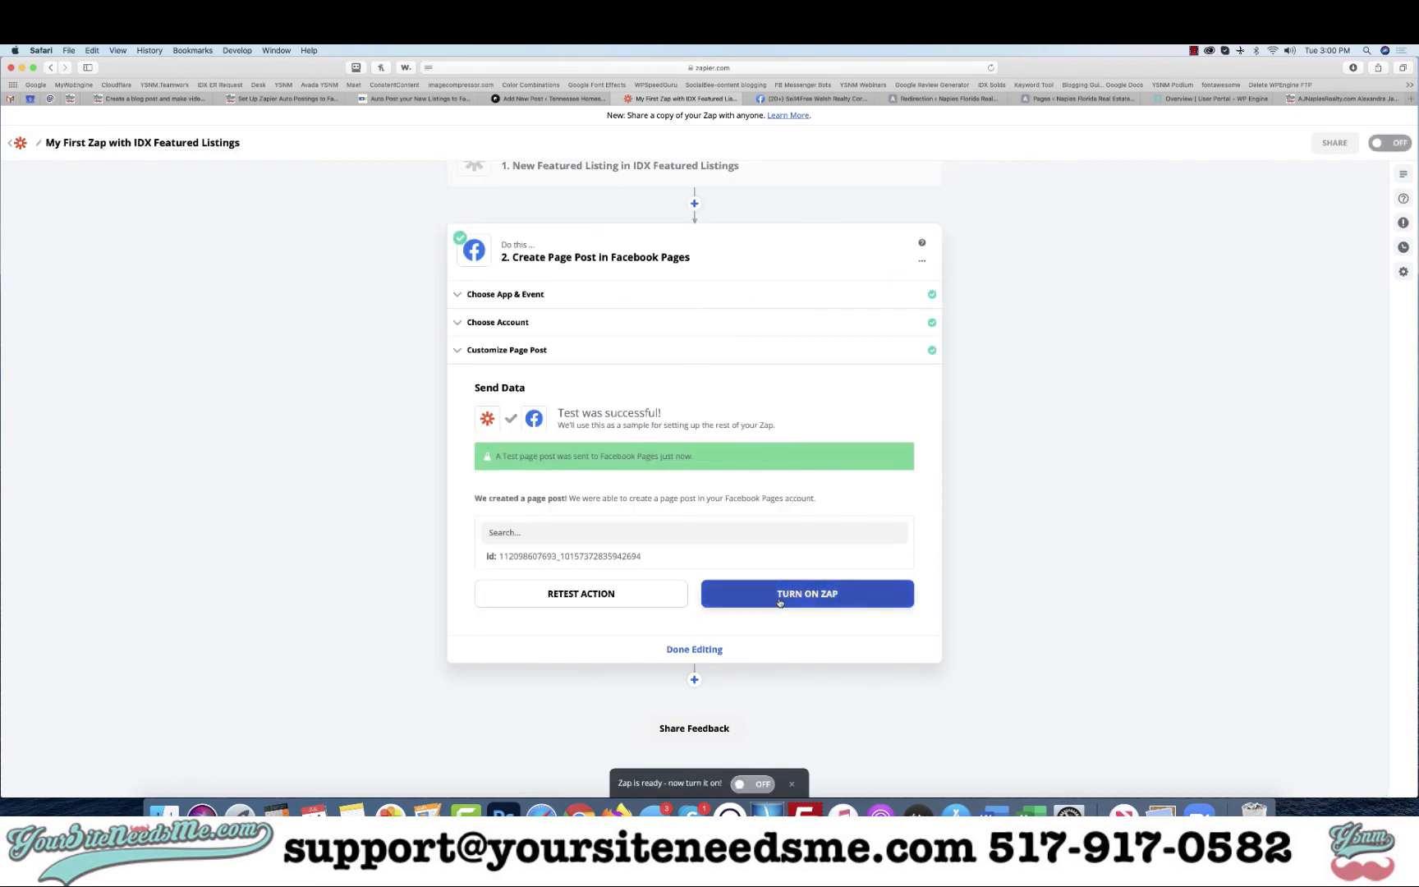
pyautogui.click(779, 602)
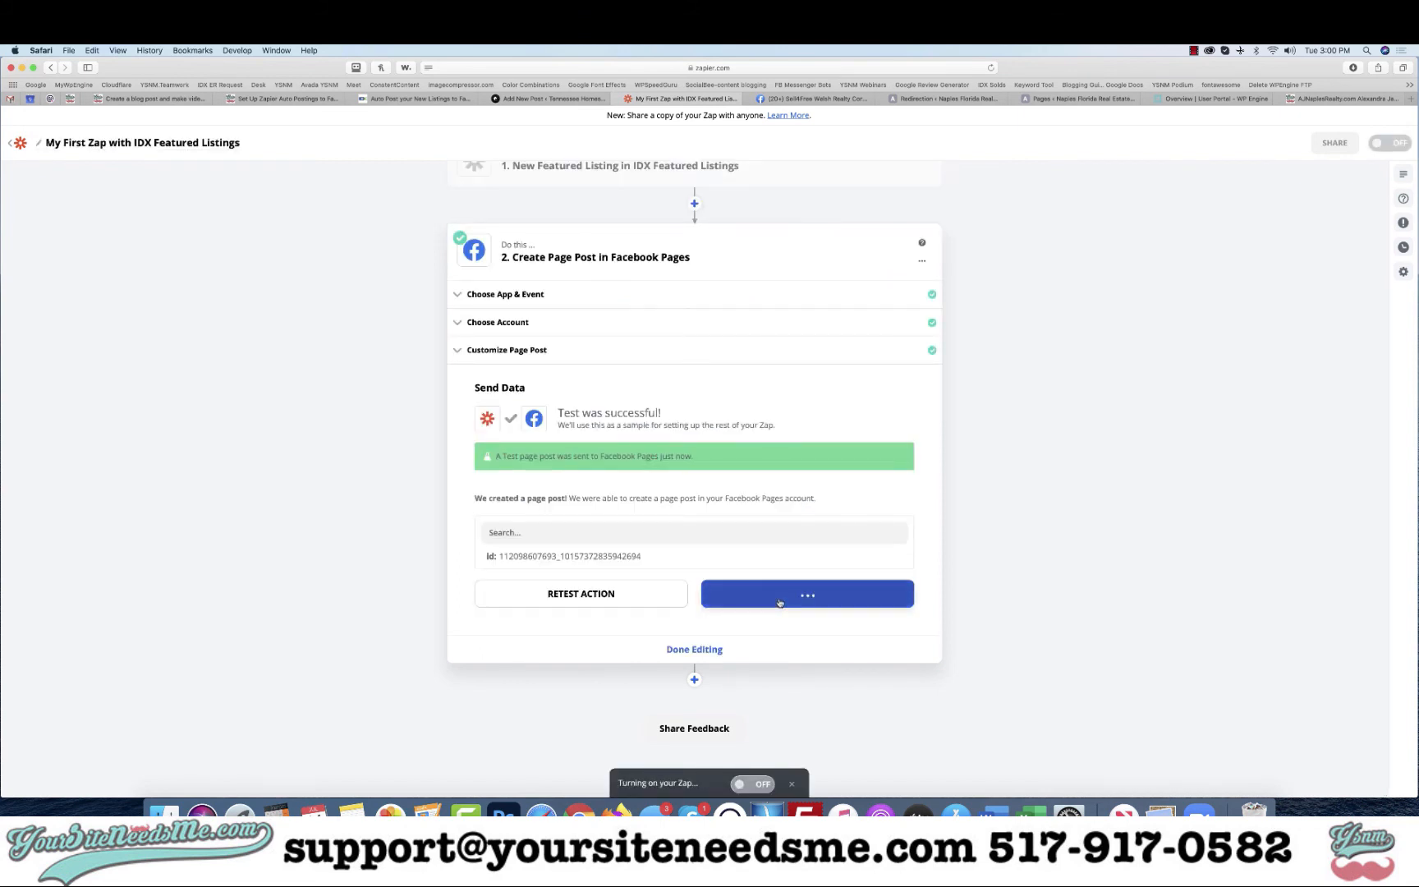
# Step: Switch to the Sell4Free Welsh Realty Corp. Facebook page, reload it and examine the test post with the NEW LISTING heading
pyautogui.click(822, 98)
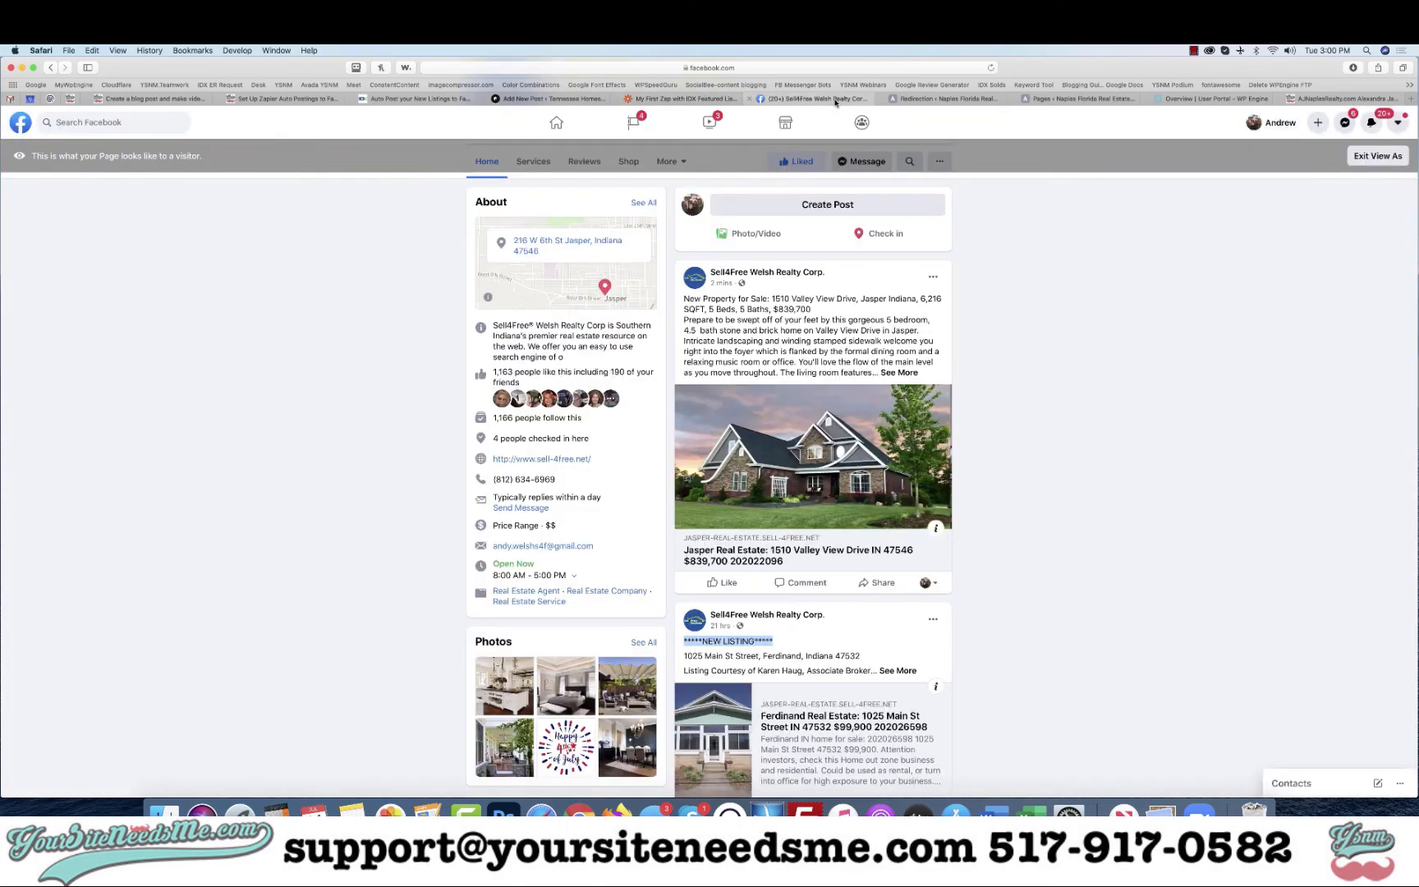
pyautogui.click(991, 68)
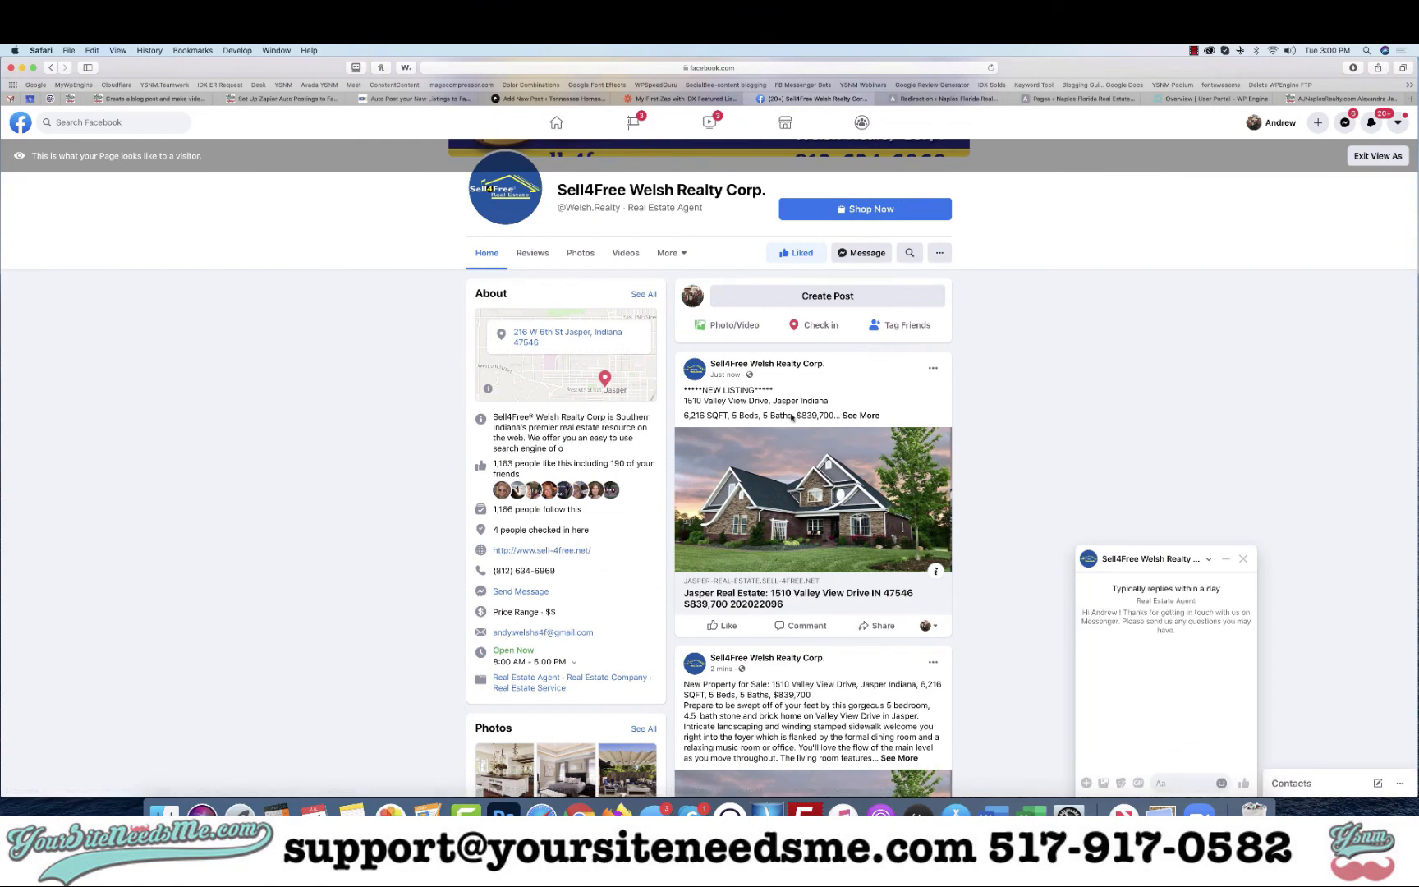
pyautogui.scroll(-3, 925, 513)
# Step: Delete the older Jasper test post that begins with "New Property for Sale" from the Facebook page
pyautogui.click(933, 530)
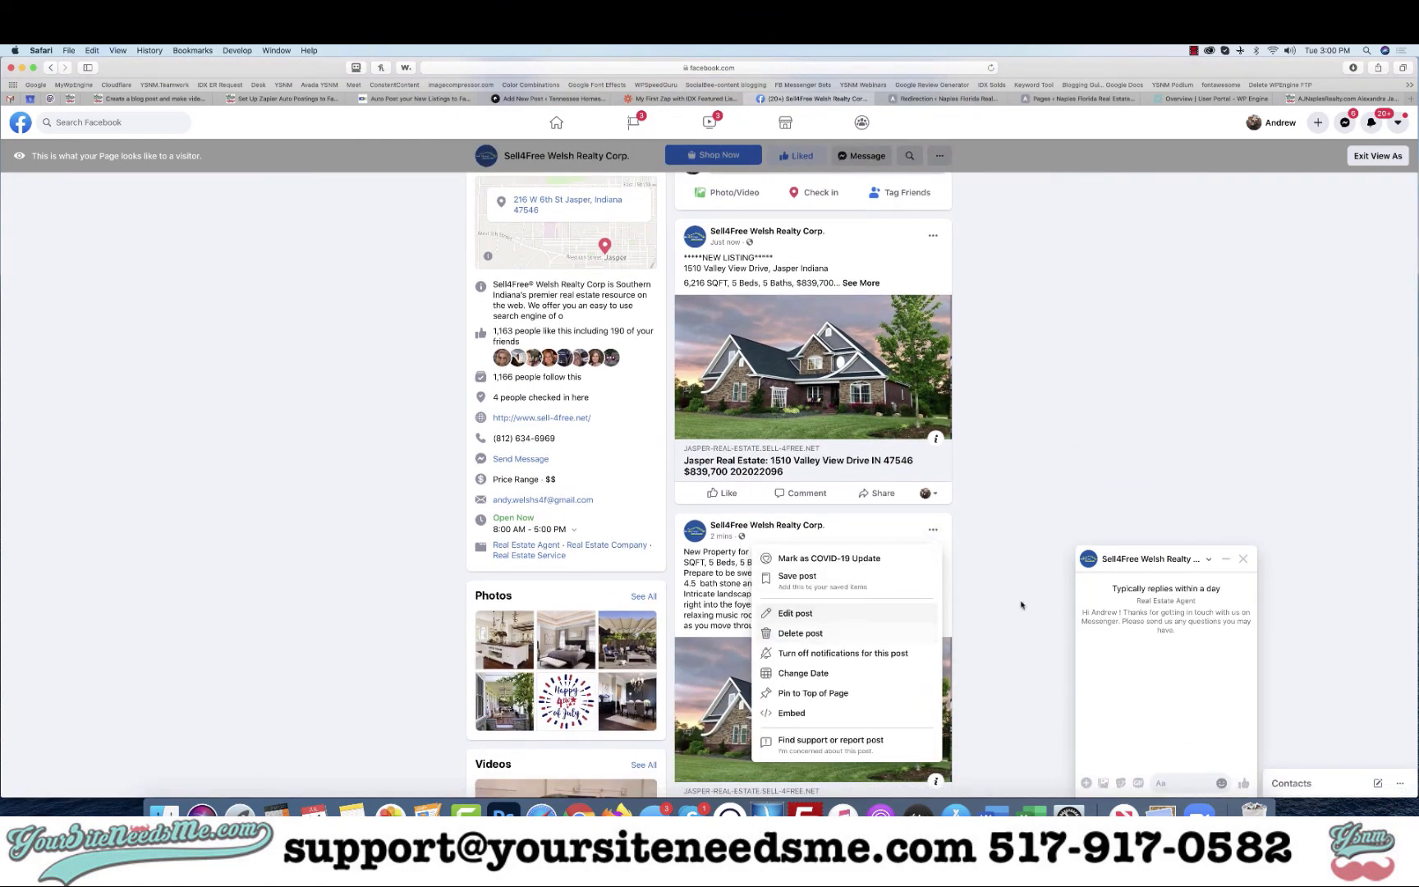
pyautogui.scroll(-3, 1023, 608)
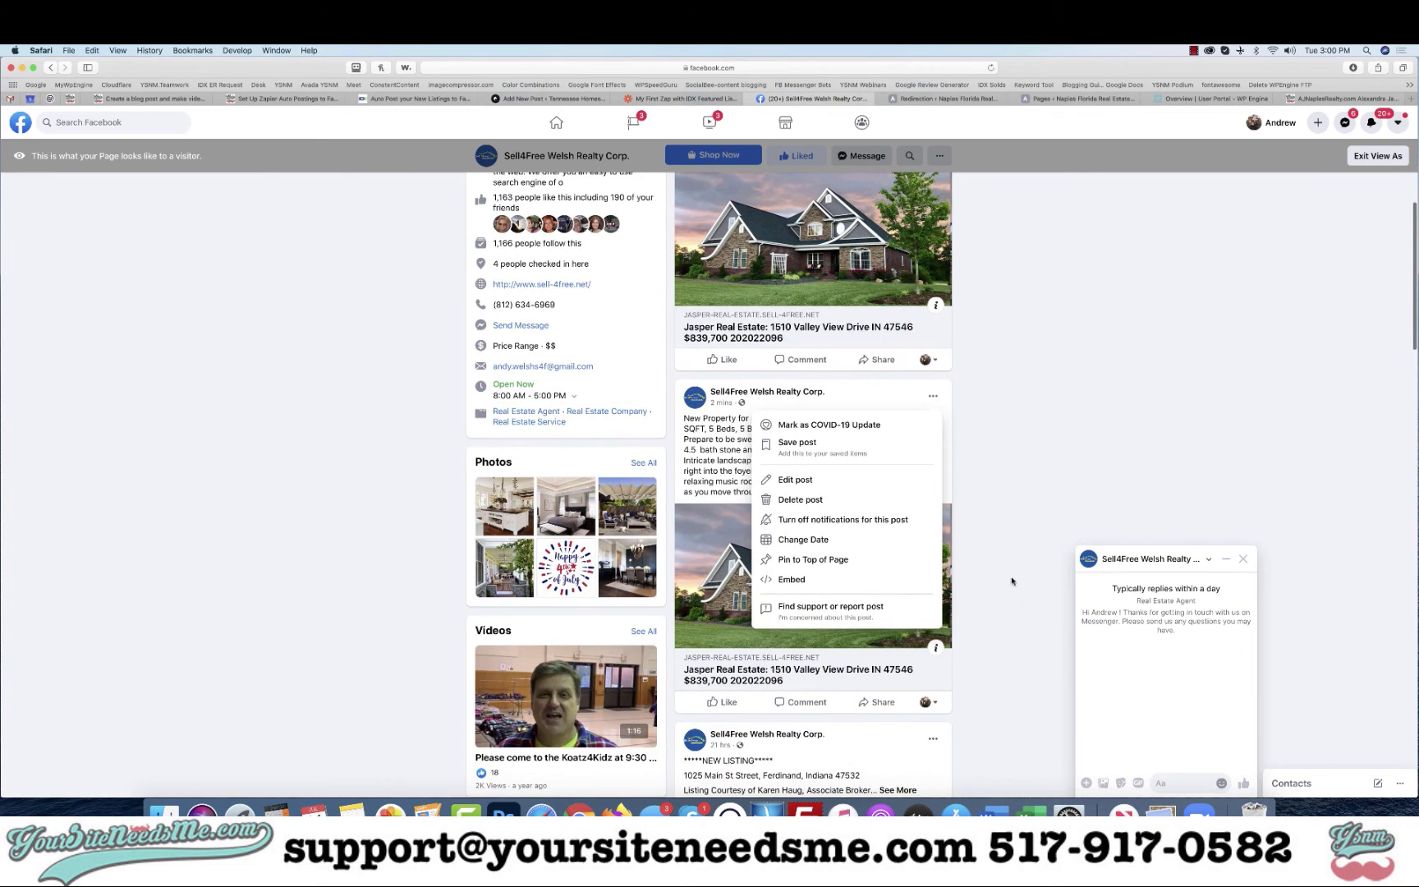
pyautogui.click(833, 503)
pyautogui.click(837, 478)
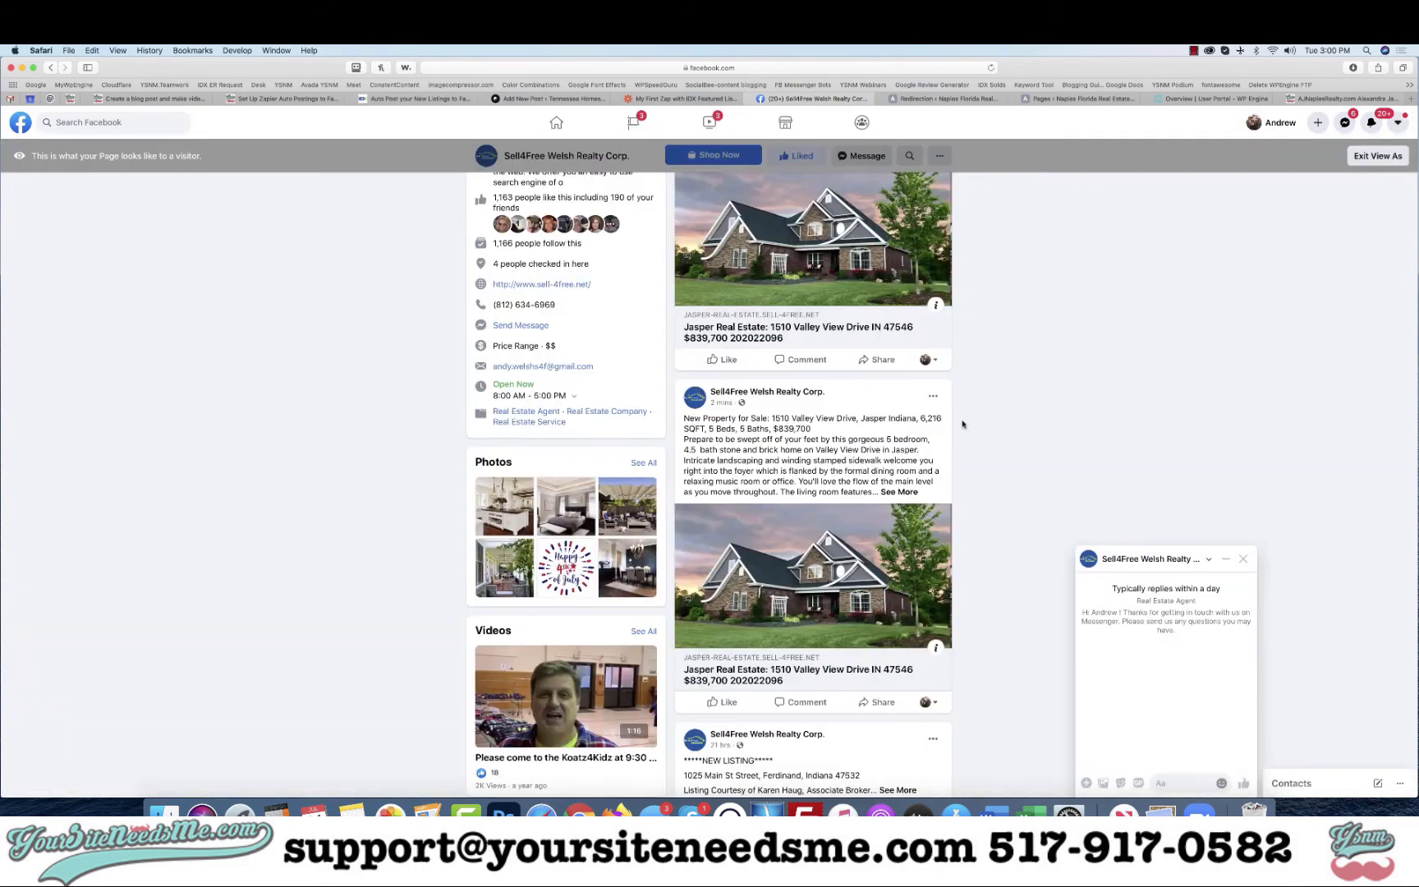
pyautogui.scroll(2, 963, 424)
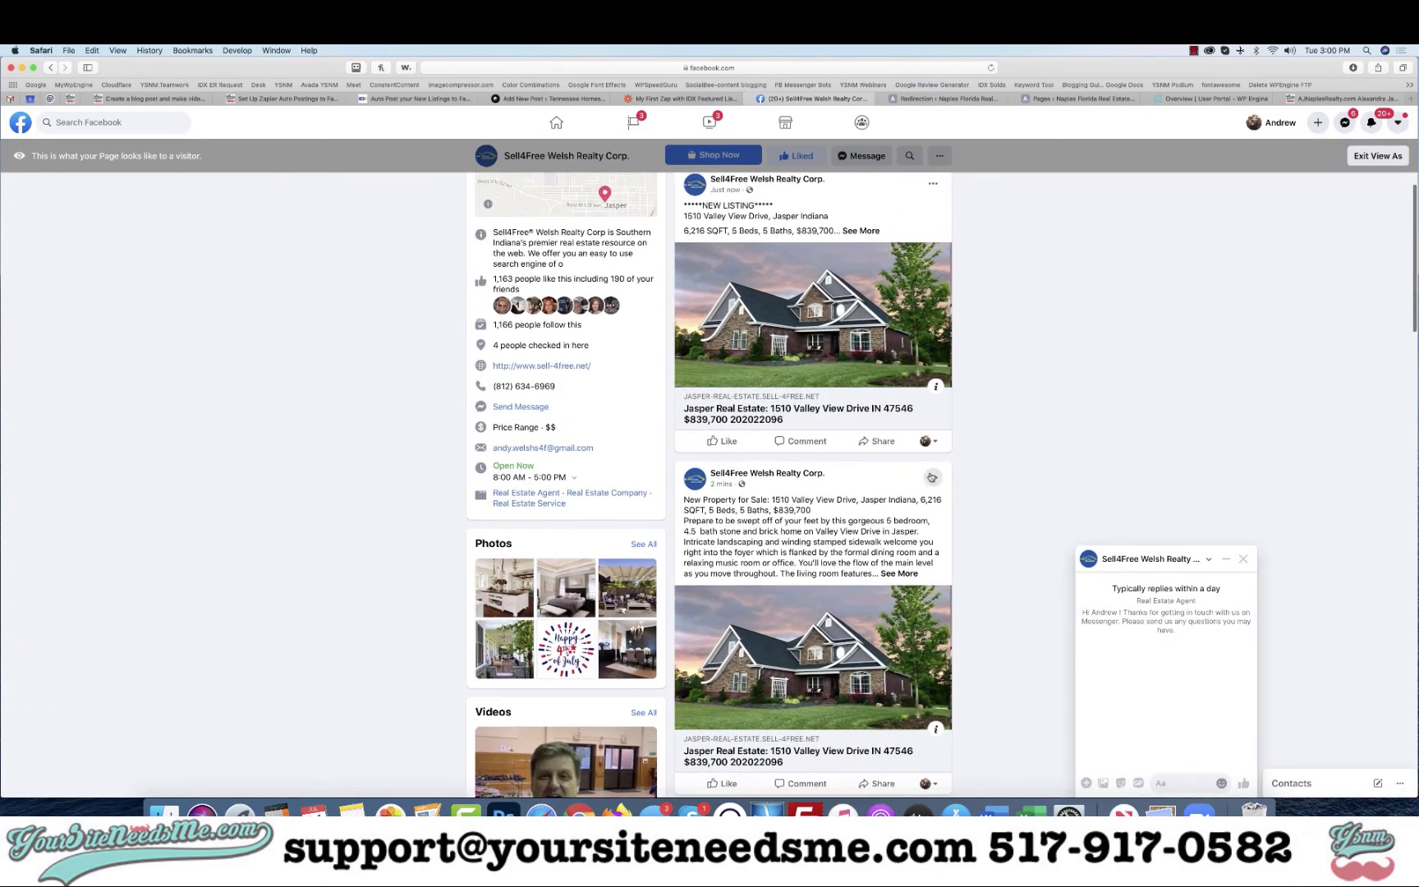
pyautogui.moveTo(722, 697)
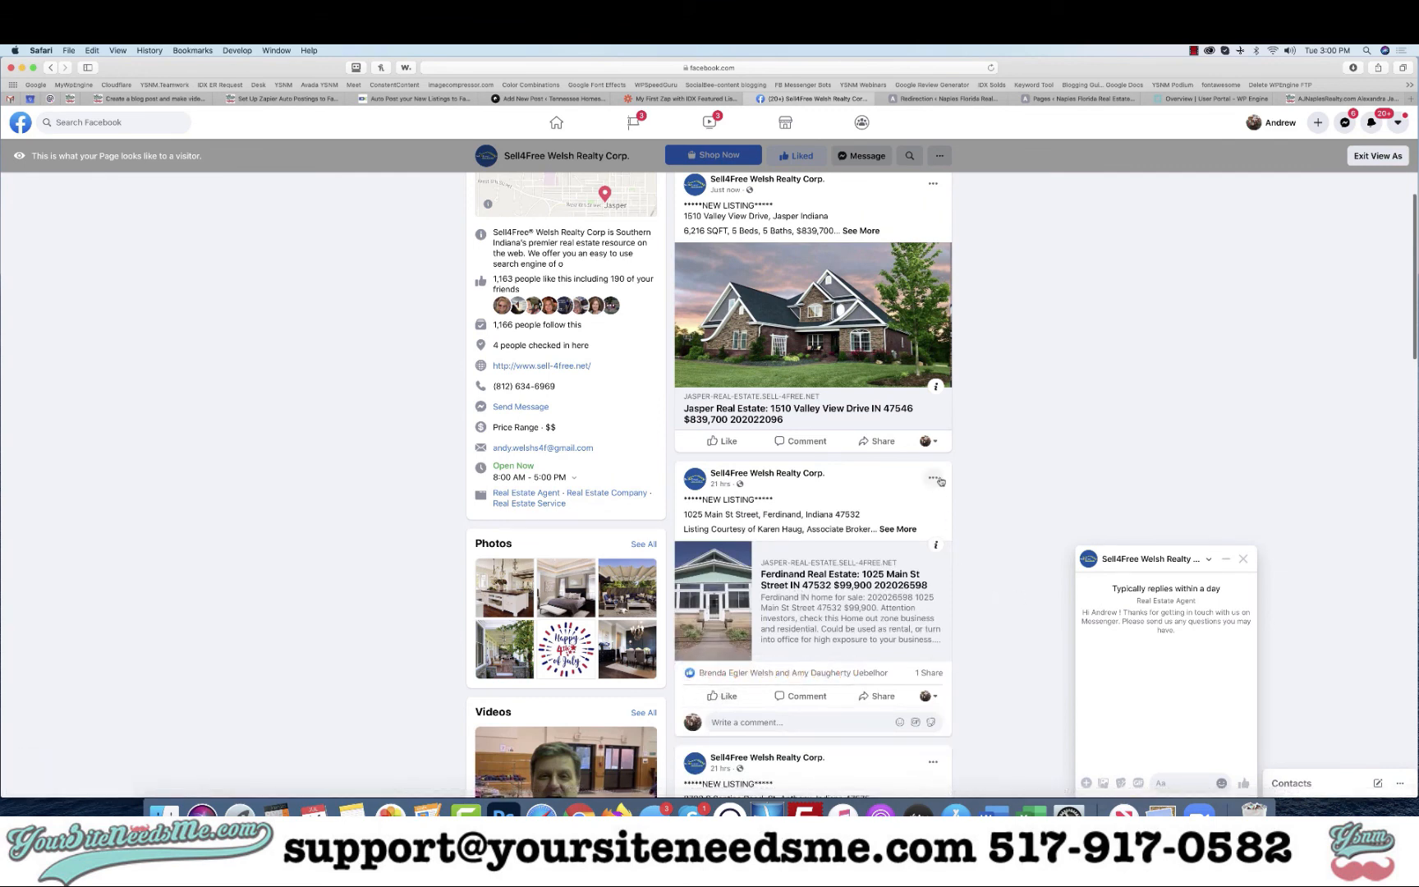
pyautogui.scroll(3, 945, 452)
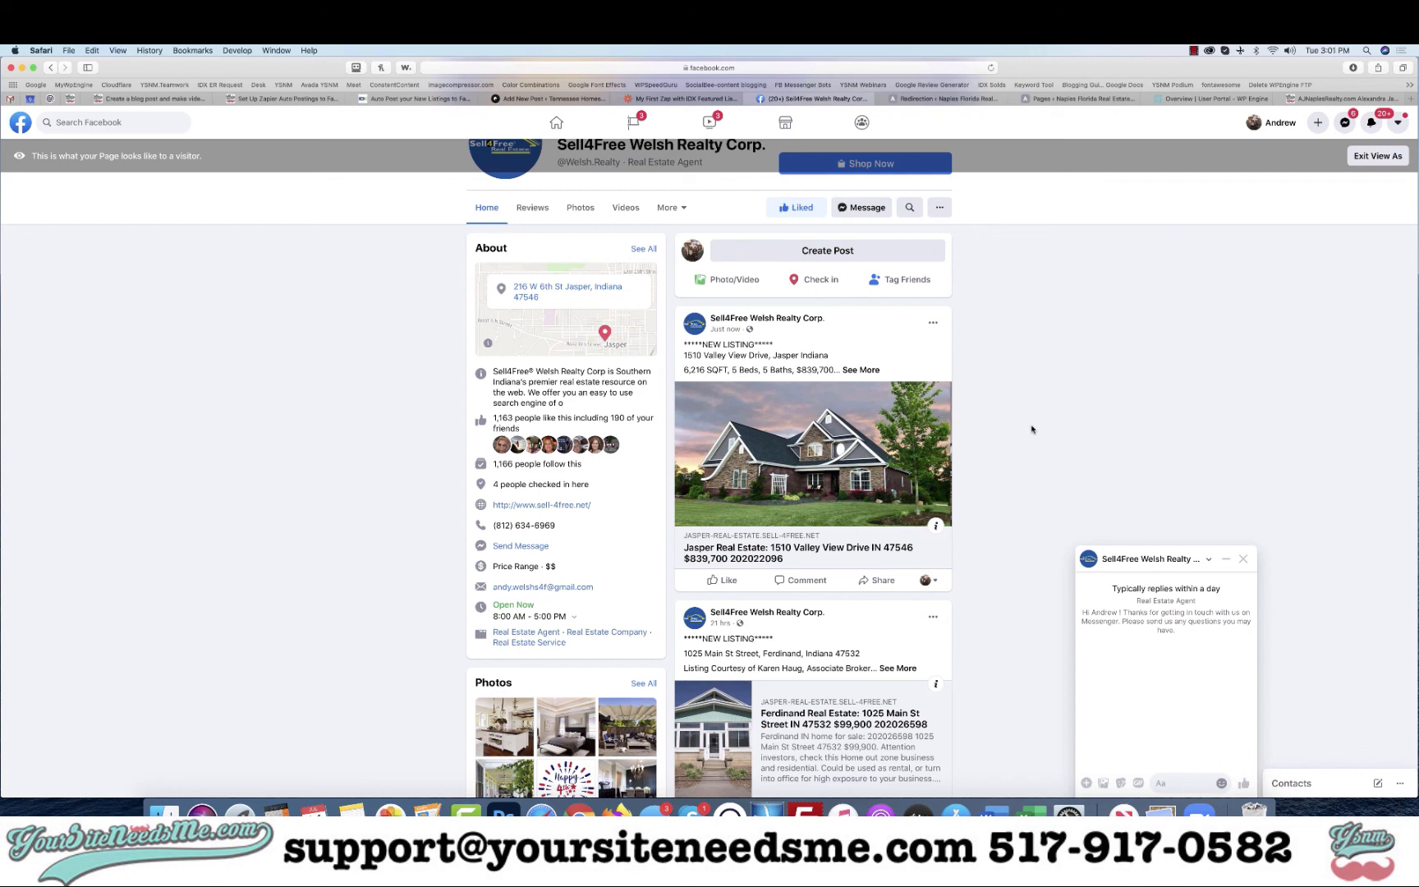
pyautogui.click(1194, 51)
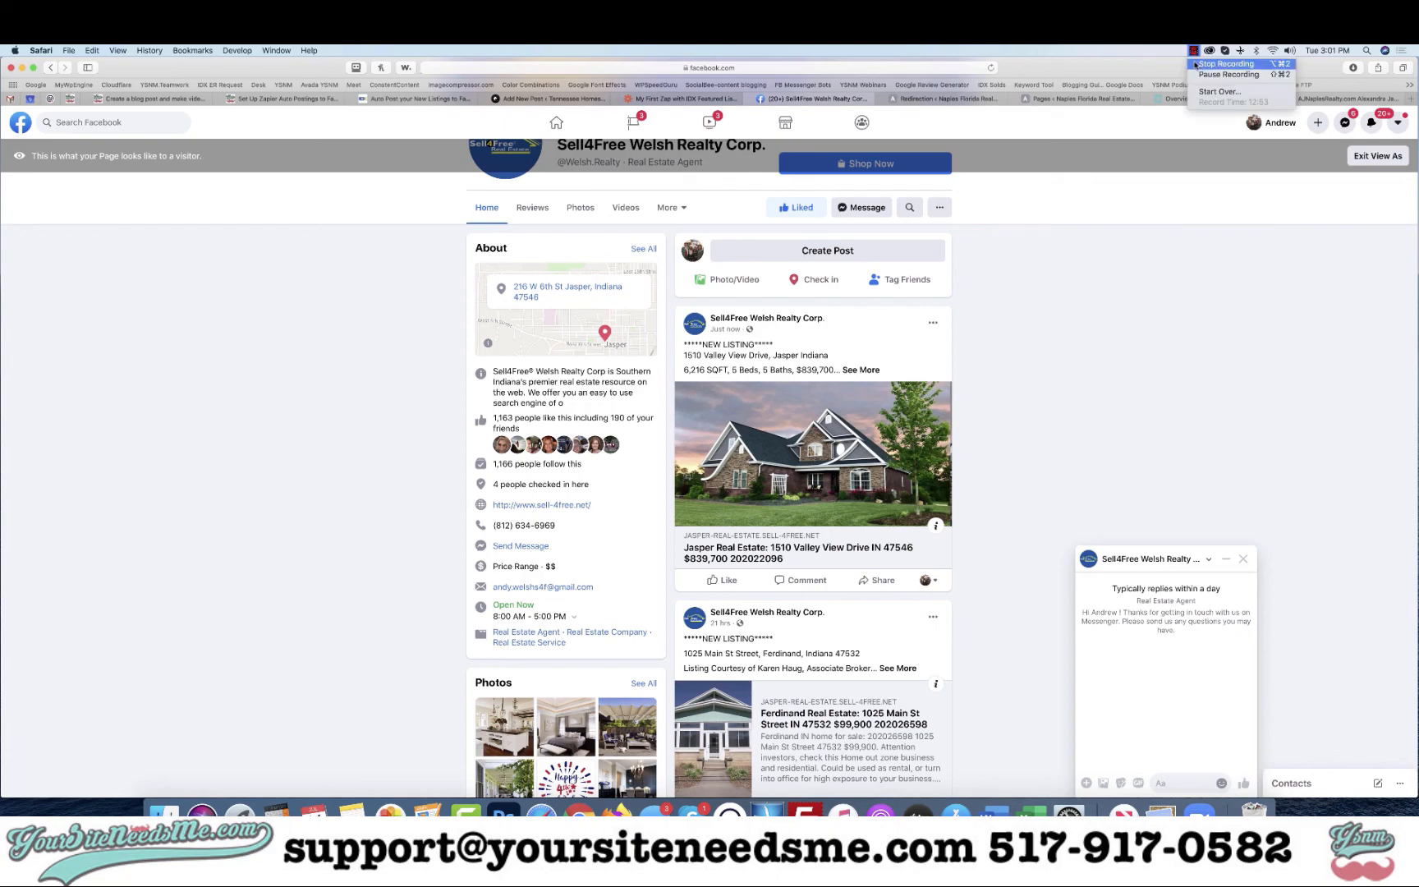